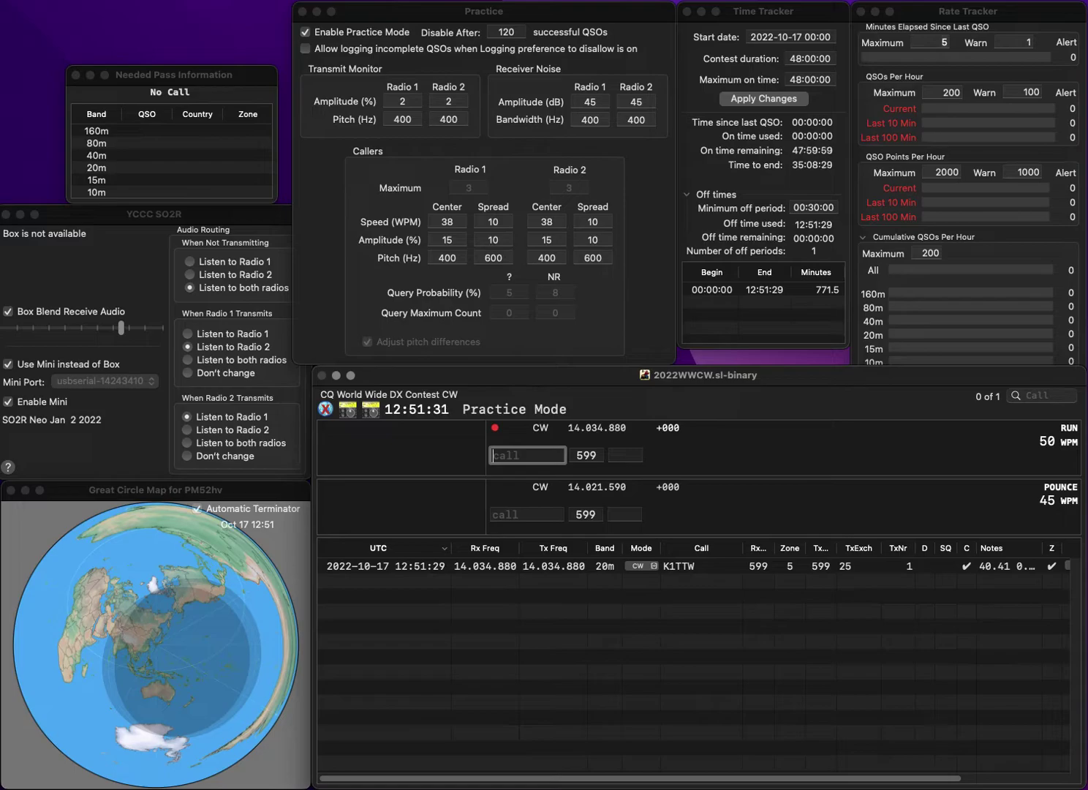
Log a 20m CW contact with DF9TF in zone 14 on the run radio, correcting the mistyped call
{"action": "type", "text": "F"}
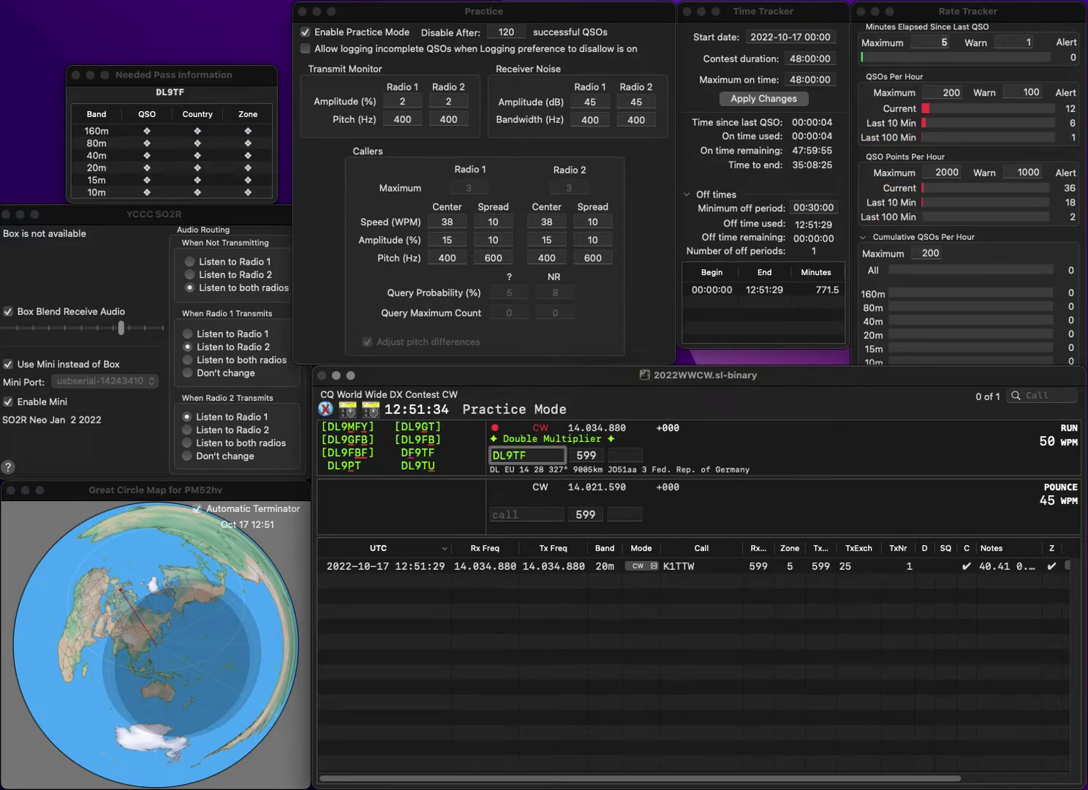
{"action": "key", "text": "Left"}
{"action": "key", "text": "Left"}
{"action": "key", "text": "Delete"}
{"action": "type", "text": "F"}
{"action": "key", "text": "space"}
{"action": "type", "text": "14"}
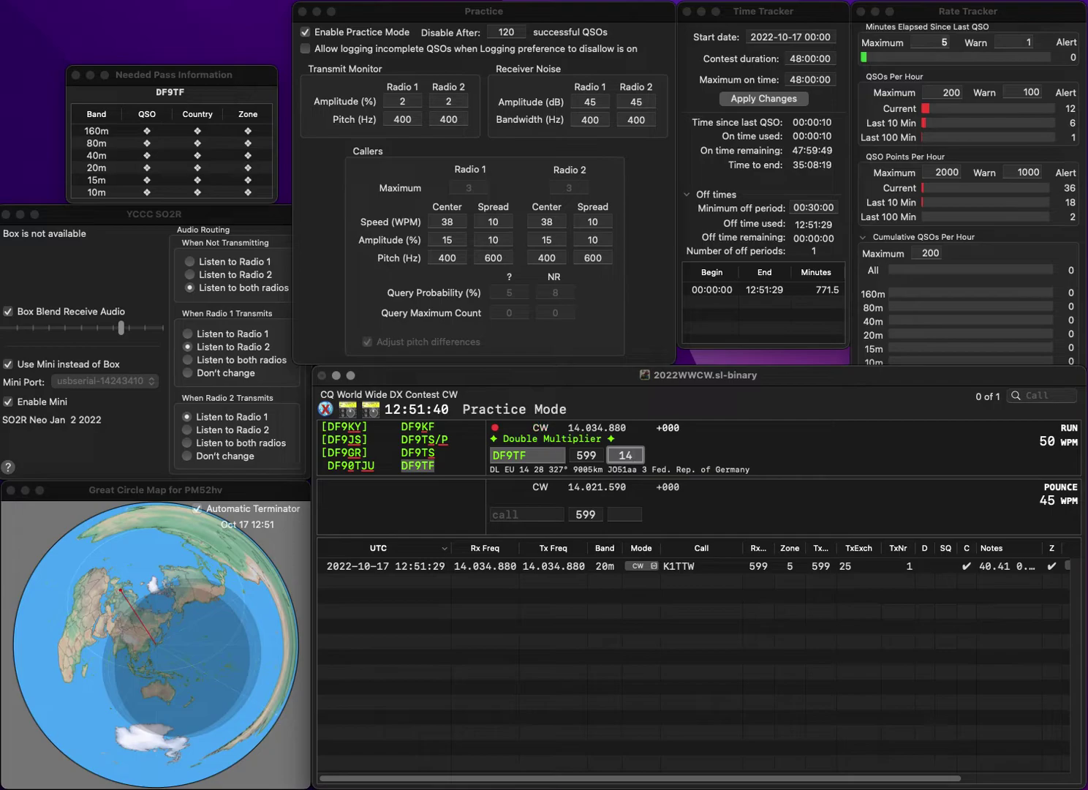
{"action": "key", "text": "Return"}
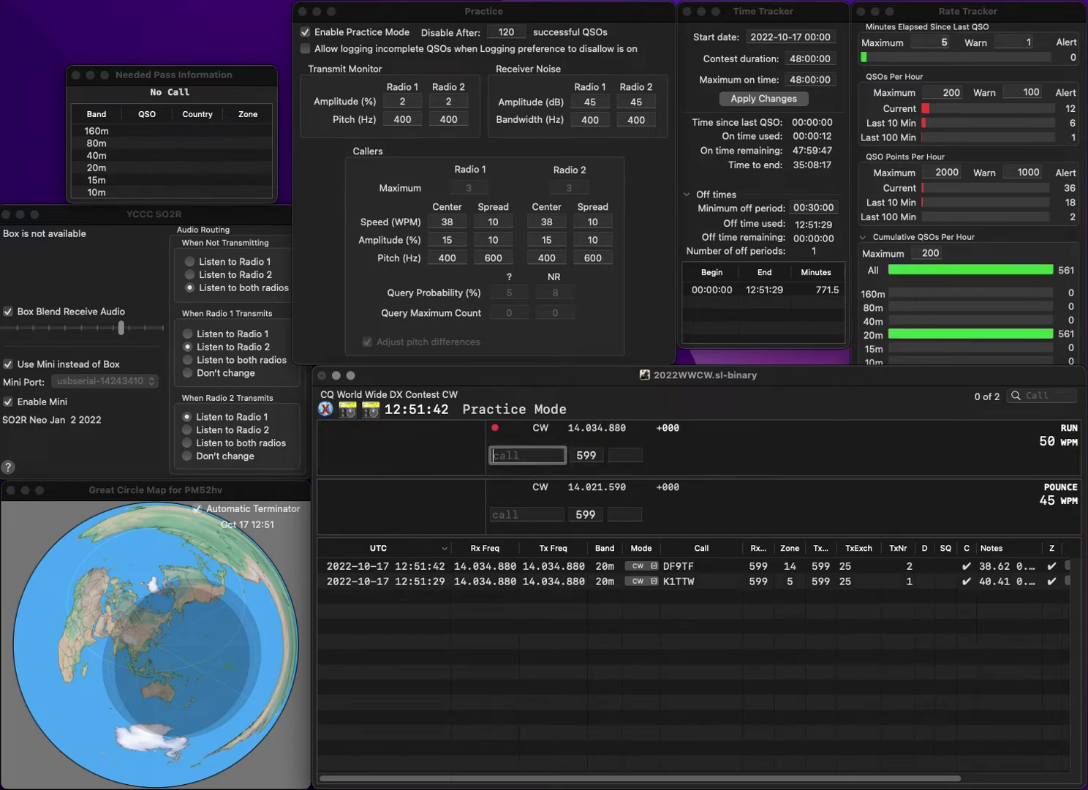
{"action": "type", "text": "UR6QU"}
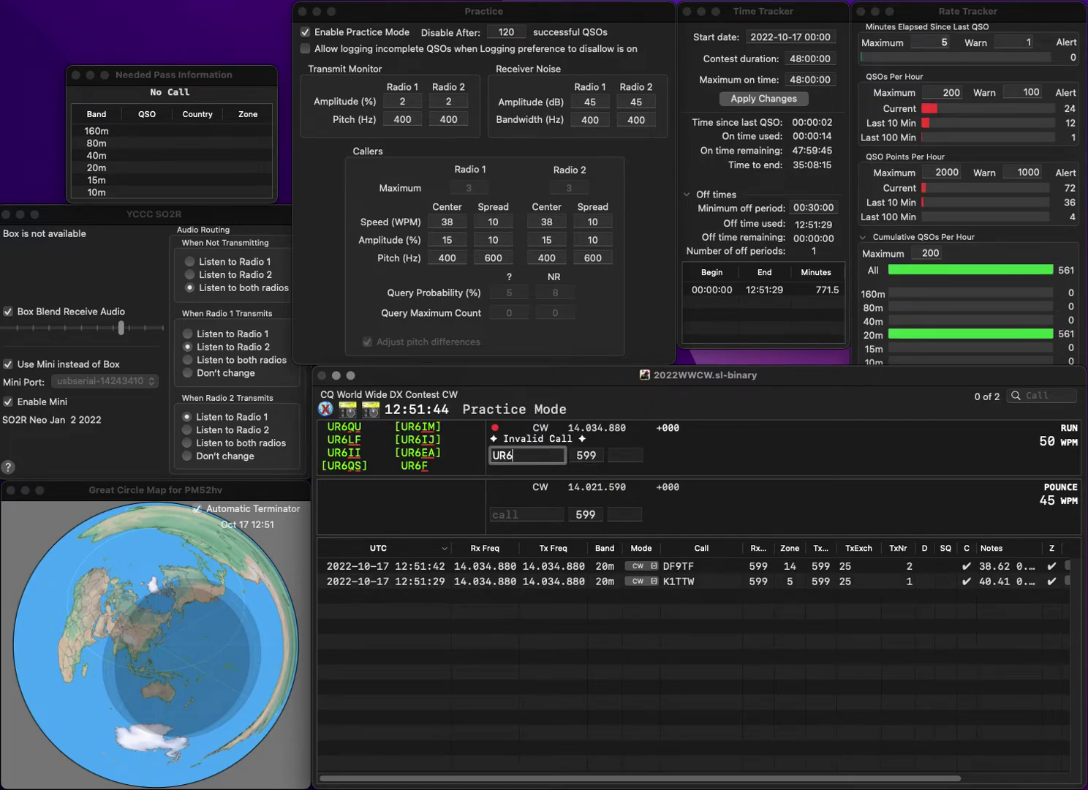
{"action": "key", "text": "space"}
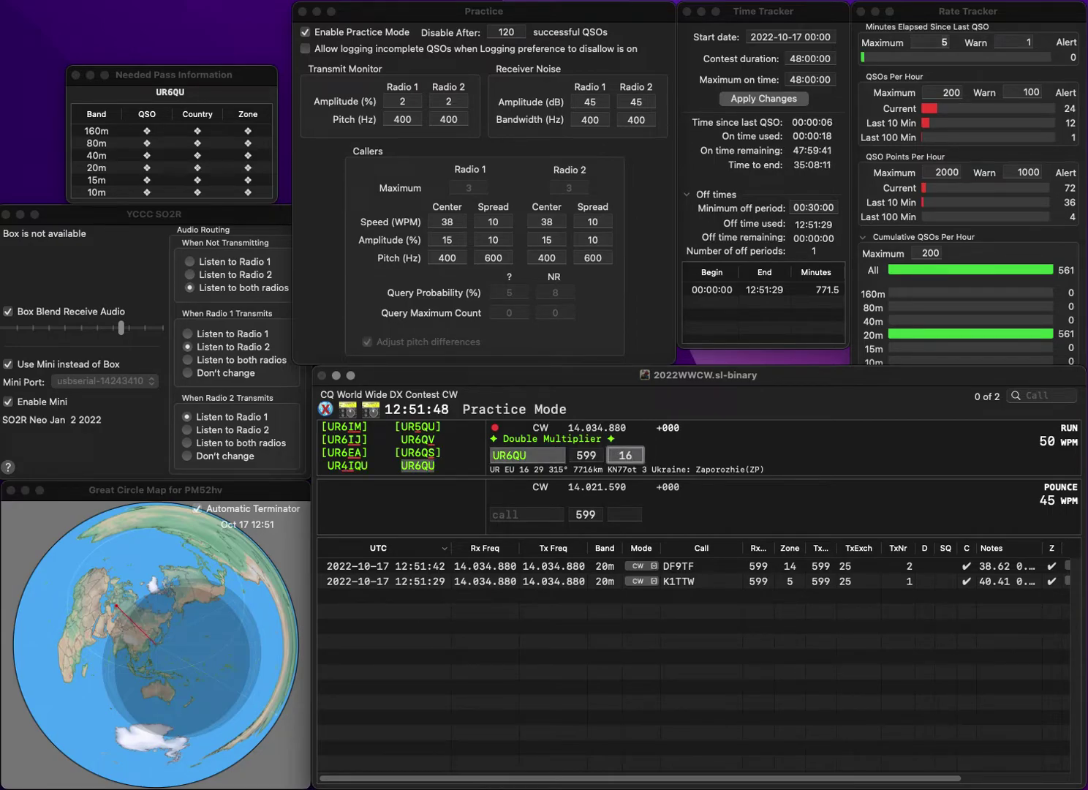
{"action": "key", "text": "Return"}
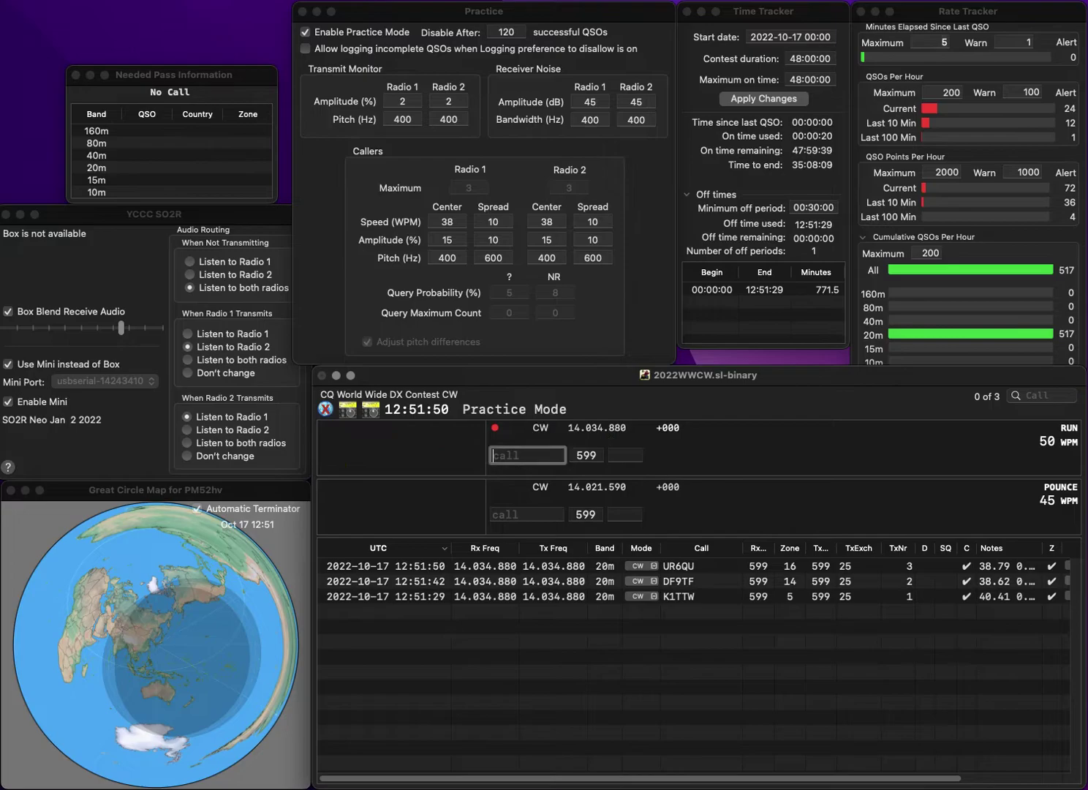
{"action": "type", "text": "WA4"}
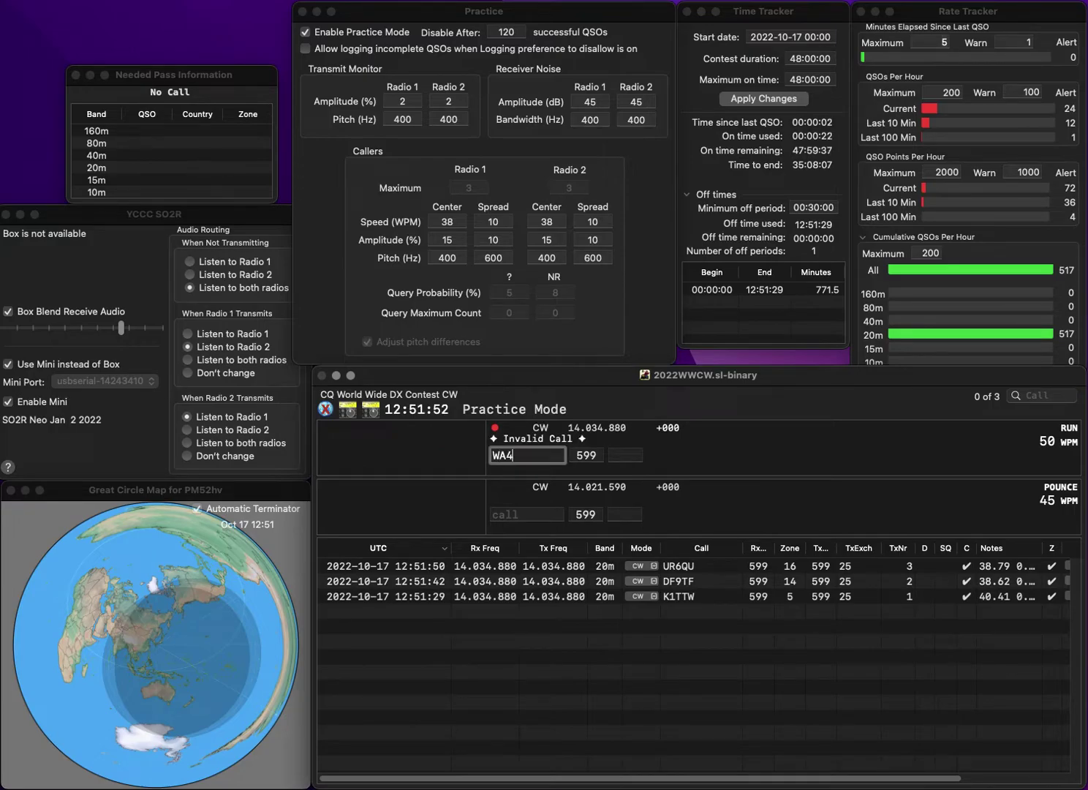
{"action": "type", "text": "HWT"}
{"action": "key", "text": "Return"}
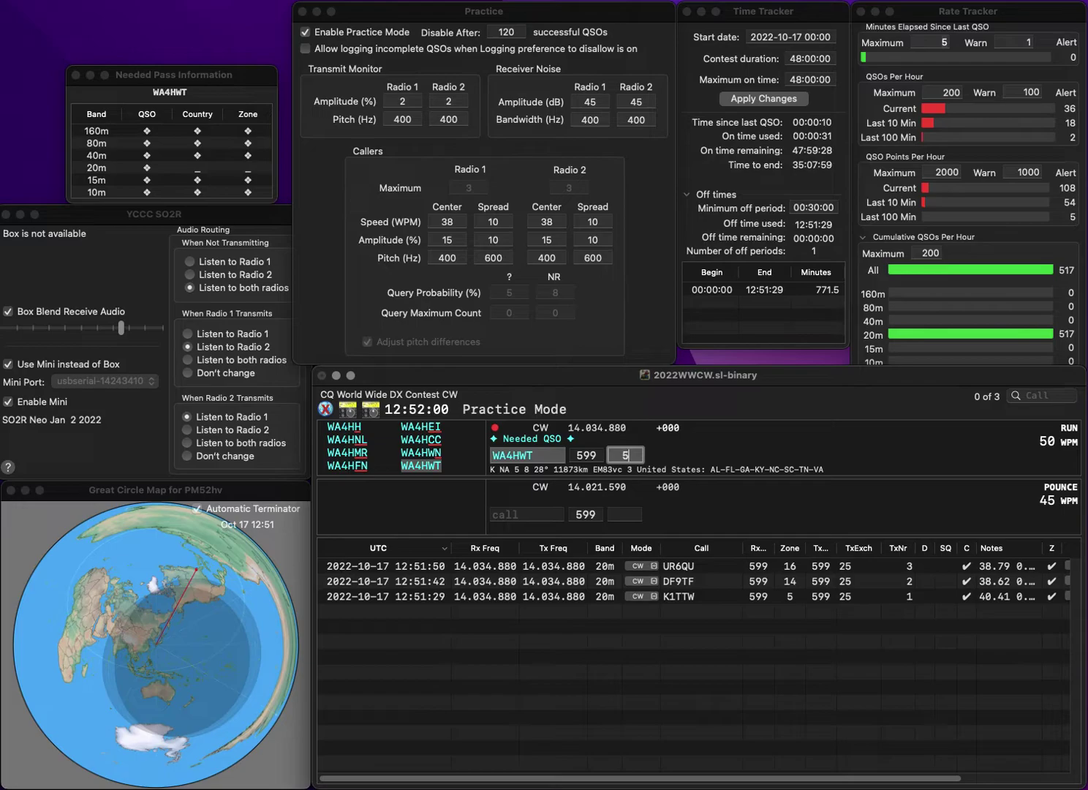
{"action": "key", "text": "Return"}
Replace the mistyped call WOR with W2KAC and log the contact with zone 5
{"action": "type", "text": "WOR"}
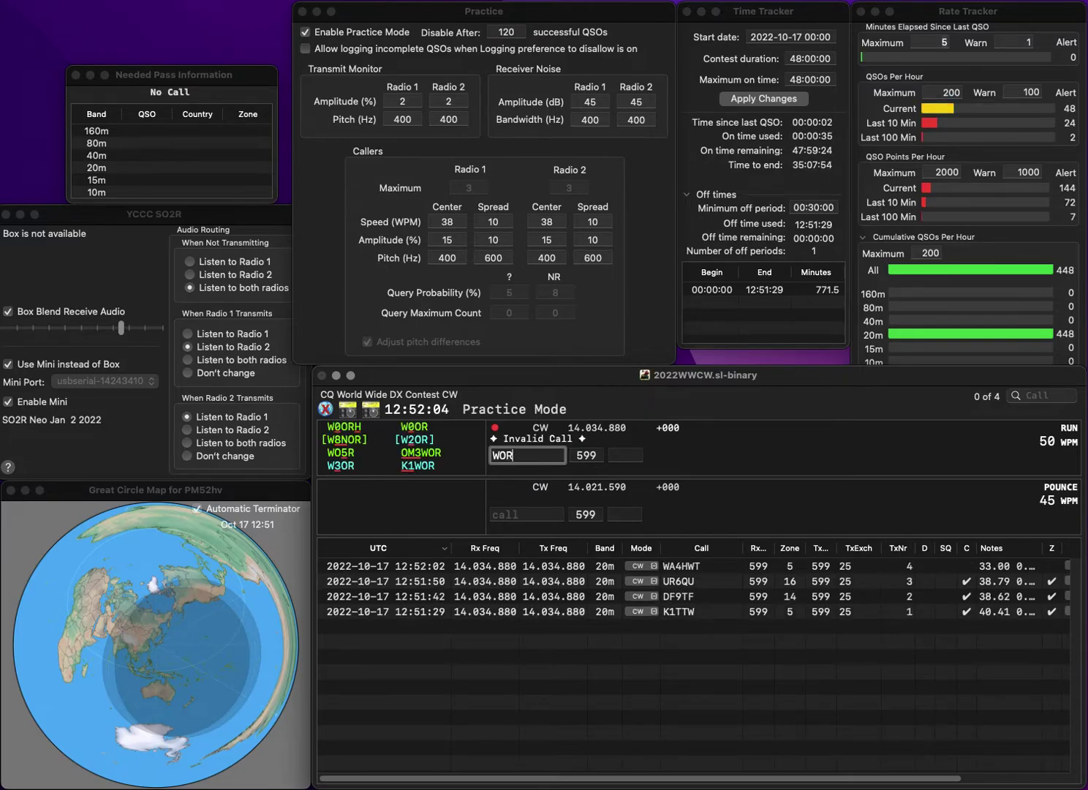
{"action": "key", "text": "BackSpace"}
{"action": "key", "text": "BackSpace"}
{"action": "type", "text": "2KAC"}
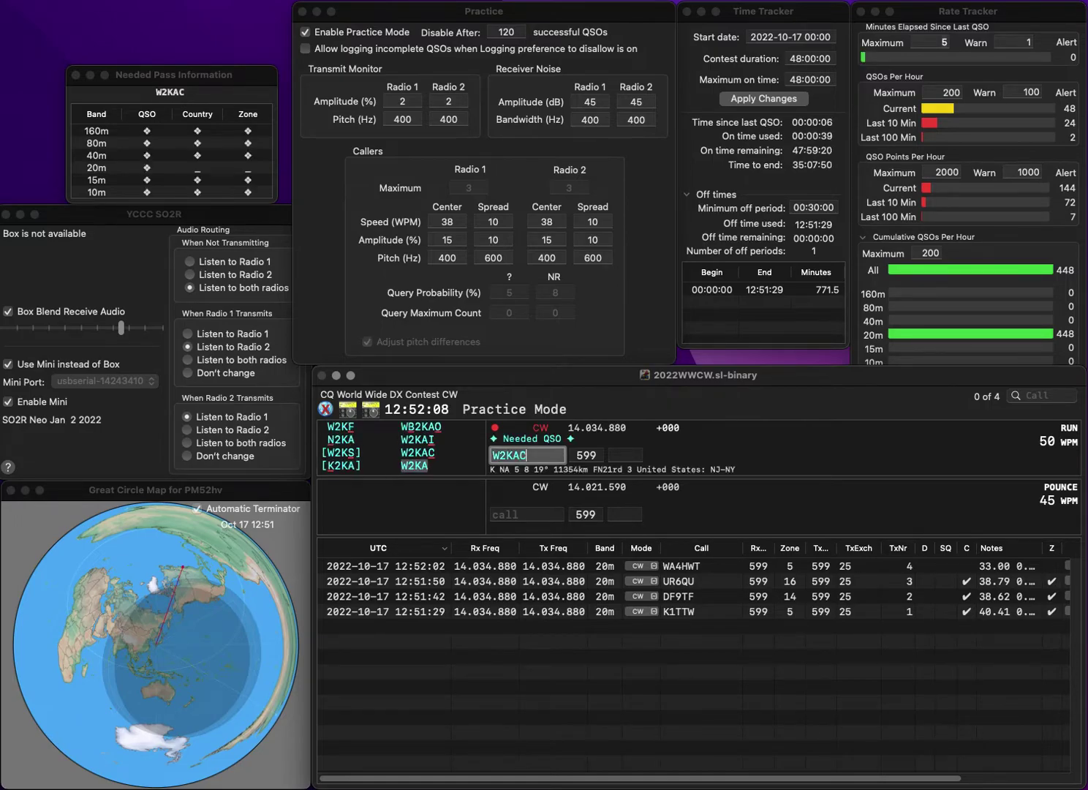
{"action": "key", "text": "space"}
{"action": "type", "text": "5"}
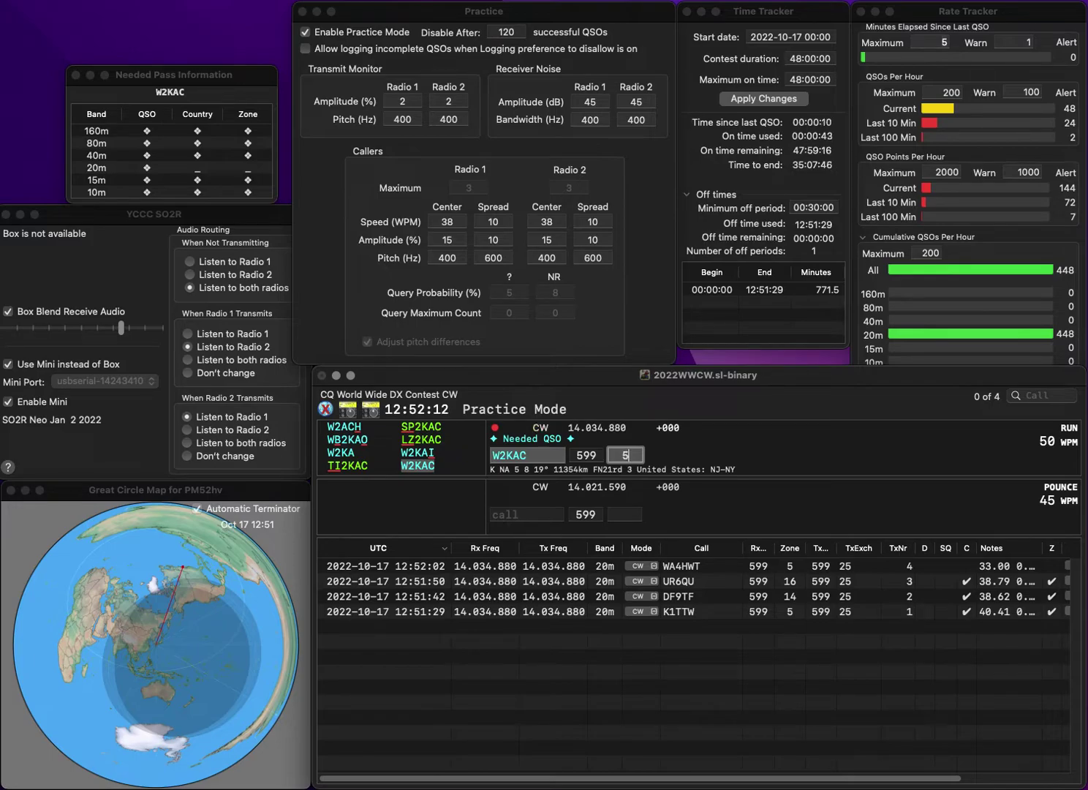
{"action": "key", "text": "Return"}
Log run-radio contacts with 4X4FR in zone 20 and JO1OLZ in zone 25
{"action": "type", "text": "X4FR"}
{"action": "type", "text": "4"}
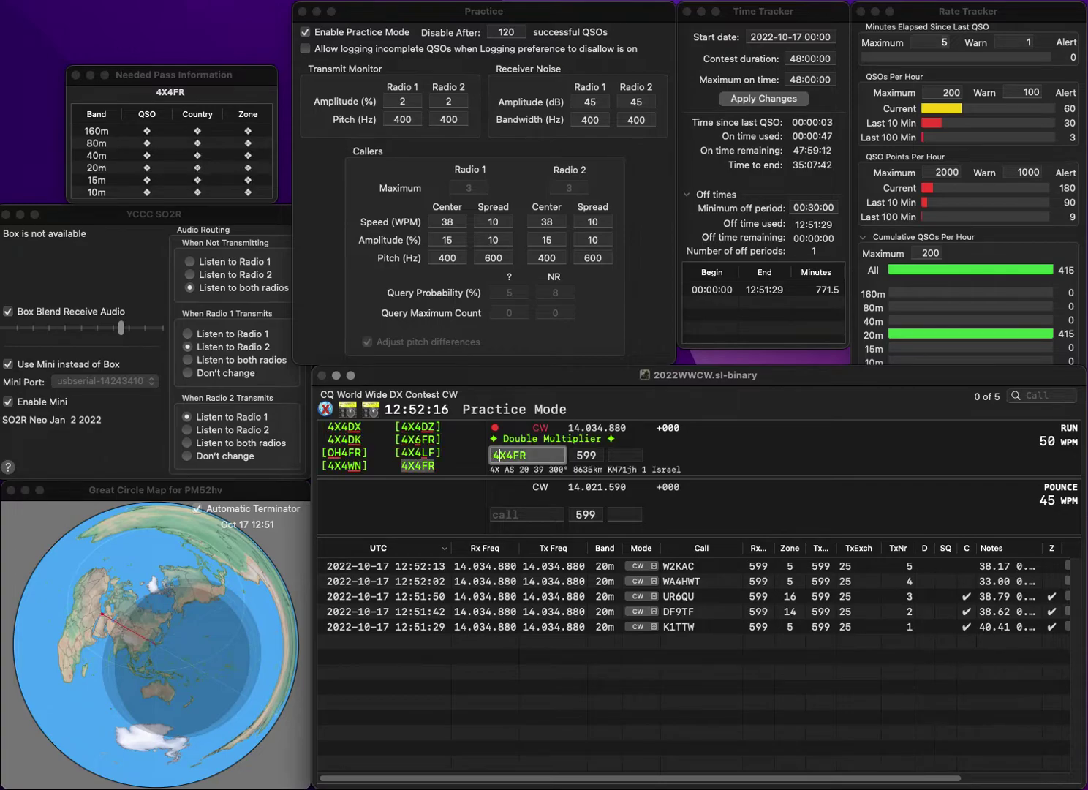
{"action": "key", "text": "space"}
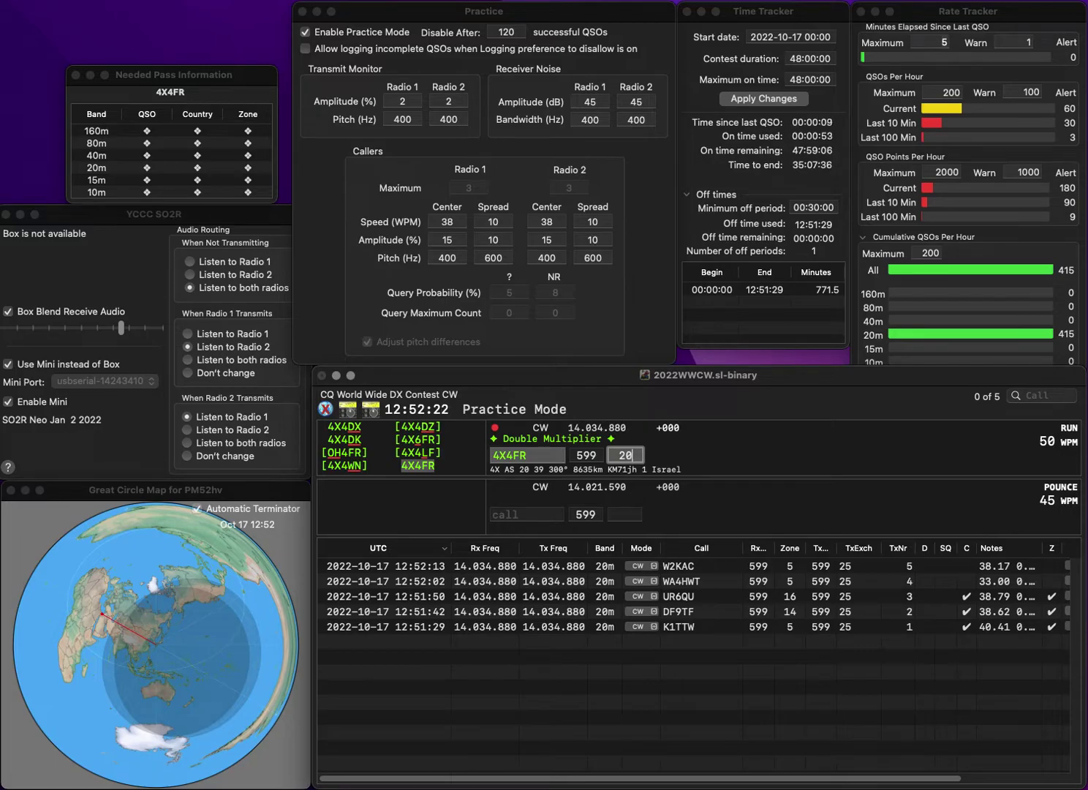
{"action": "key", "text": "Return"}
{"action": "type", "text": "J"}
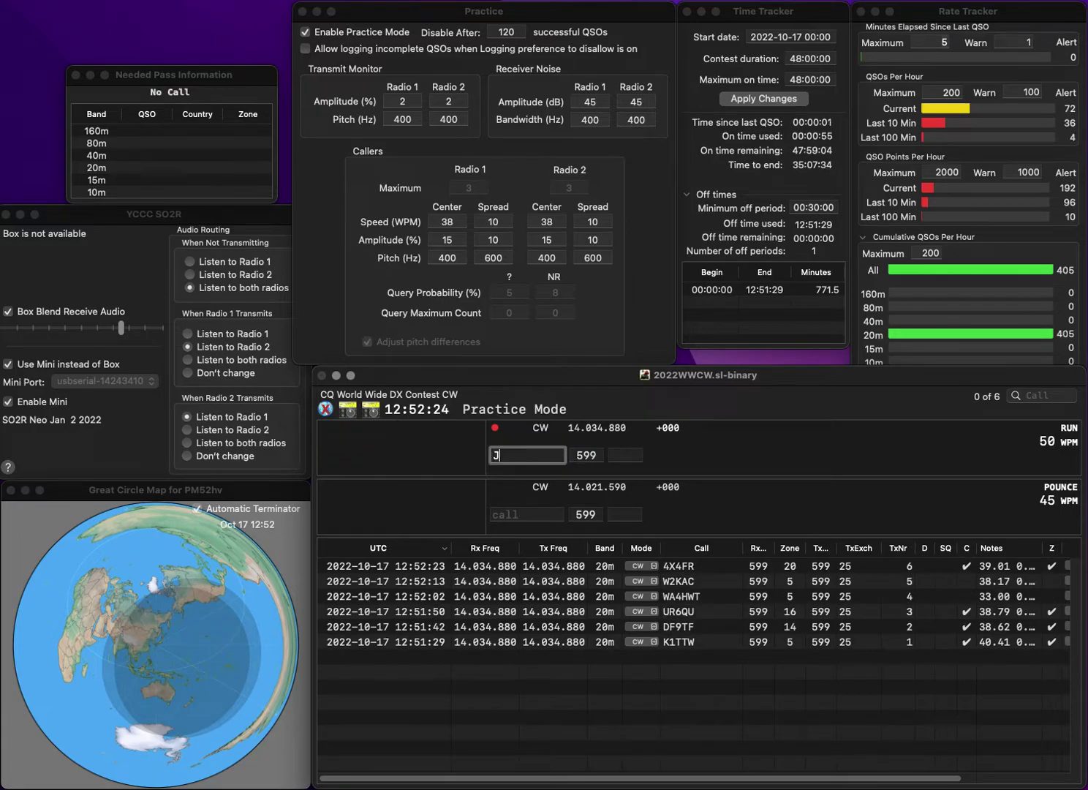
{"action": "type", "text": "O1OLZ"}
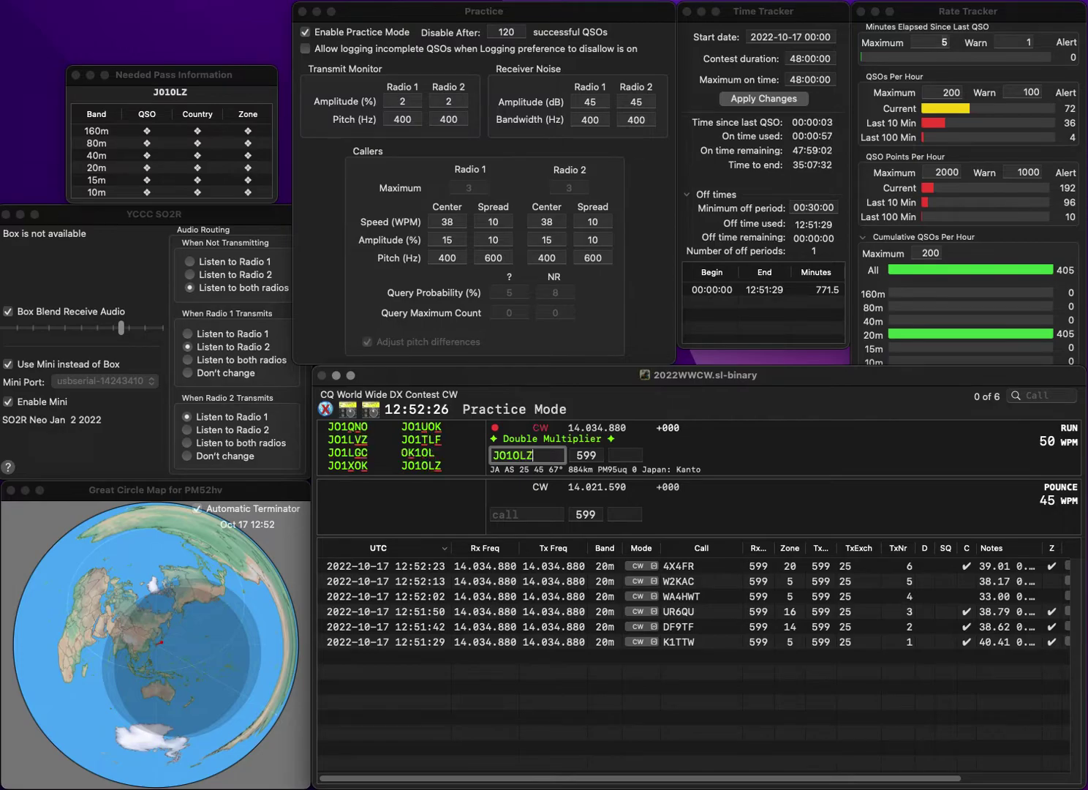
{"action": "key", "text": "space"}
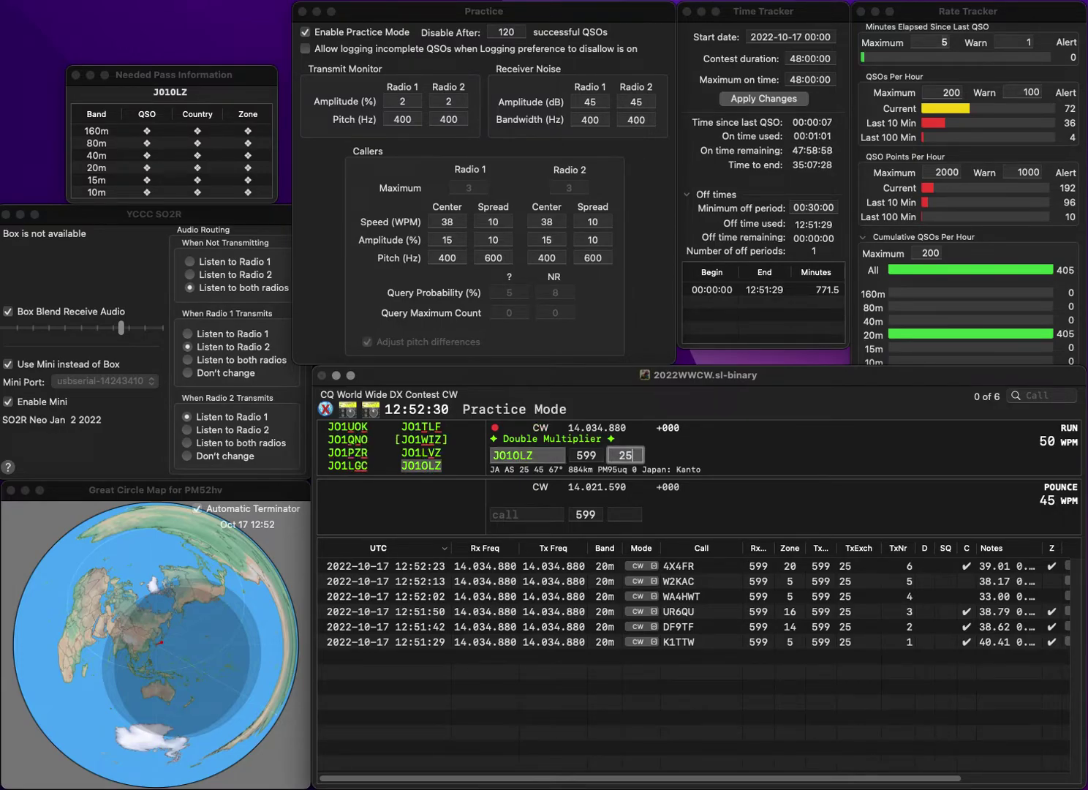
{"action": "key", "text": "Return"}
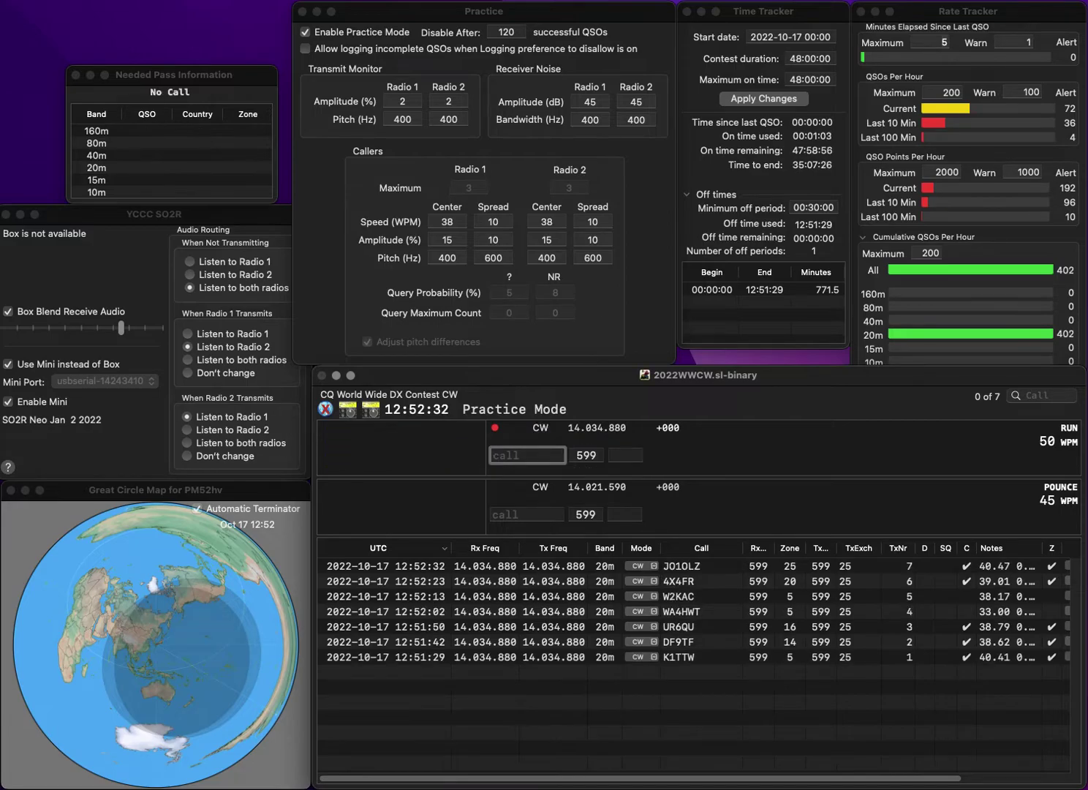
{"action": "type", "text": "WX"}
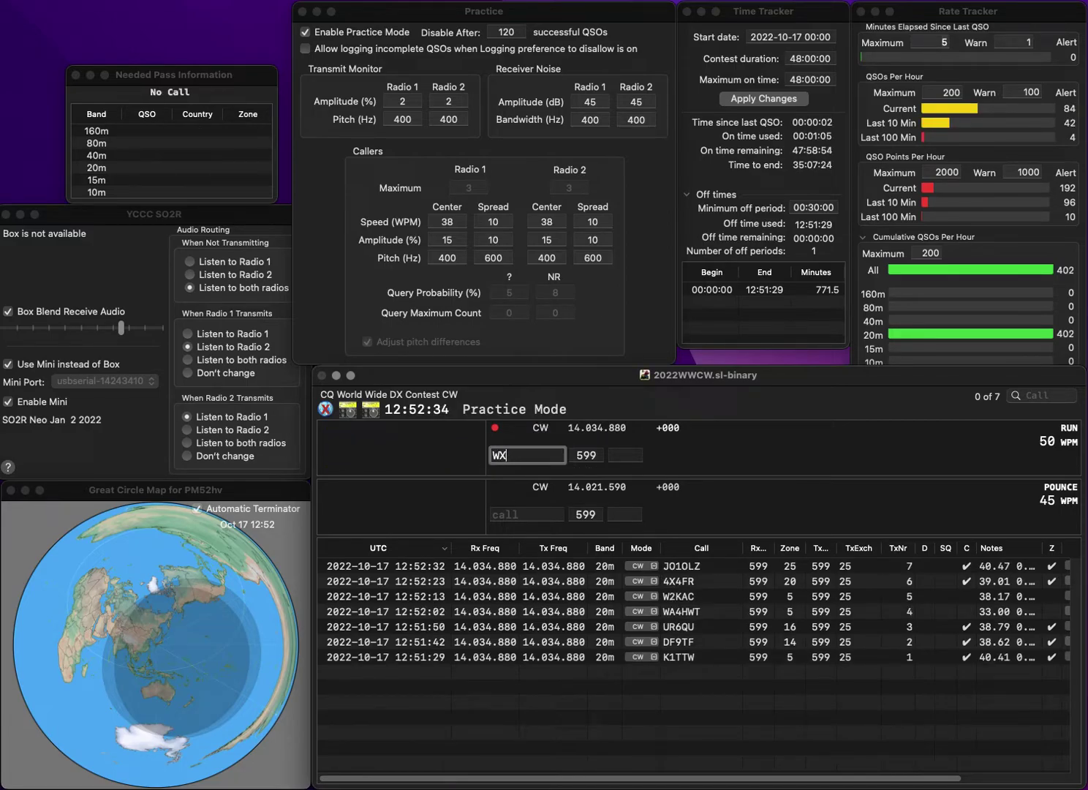
{"action": "type", "text": "9DX"}
{"action": "key", "text": "Return"}
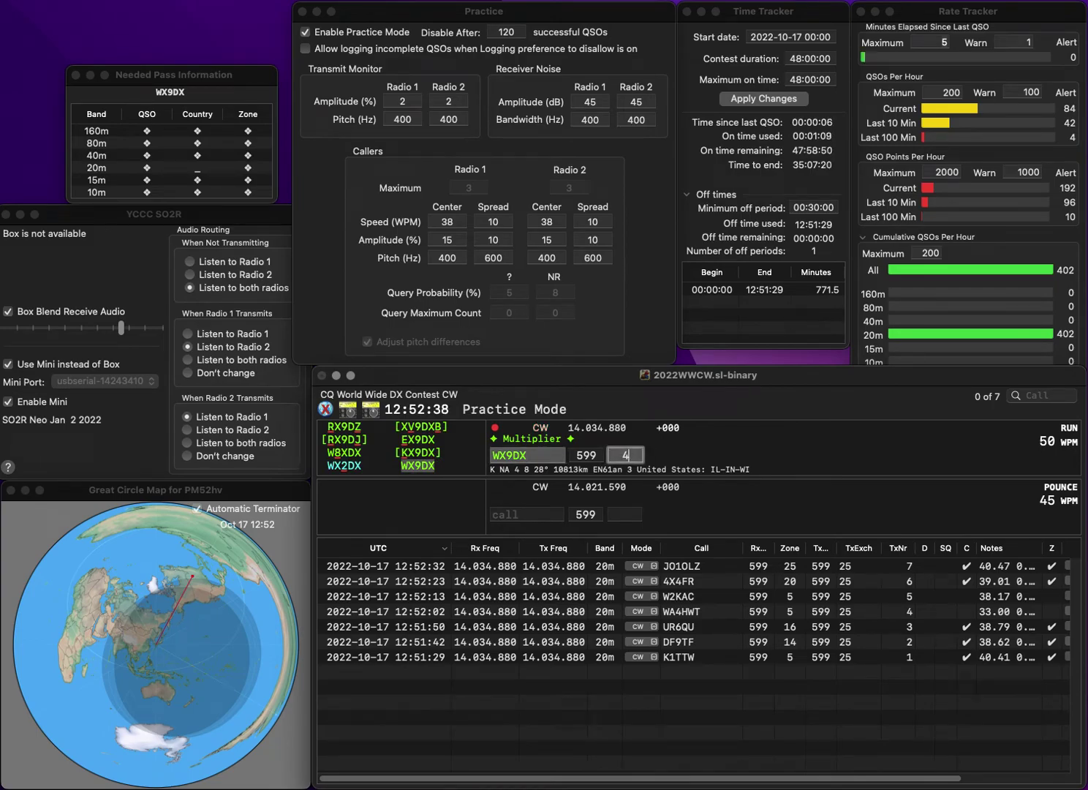
{"action": "key", "text": "Return"}
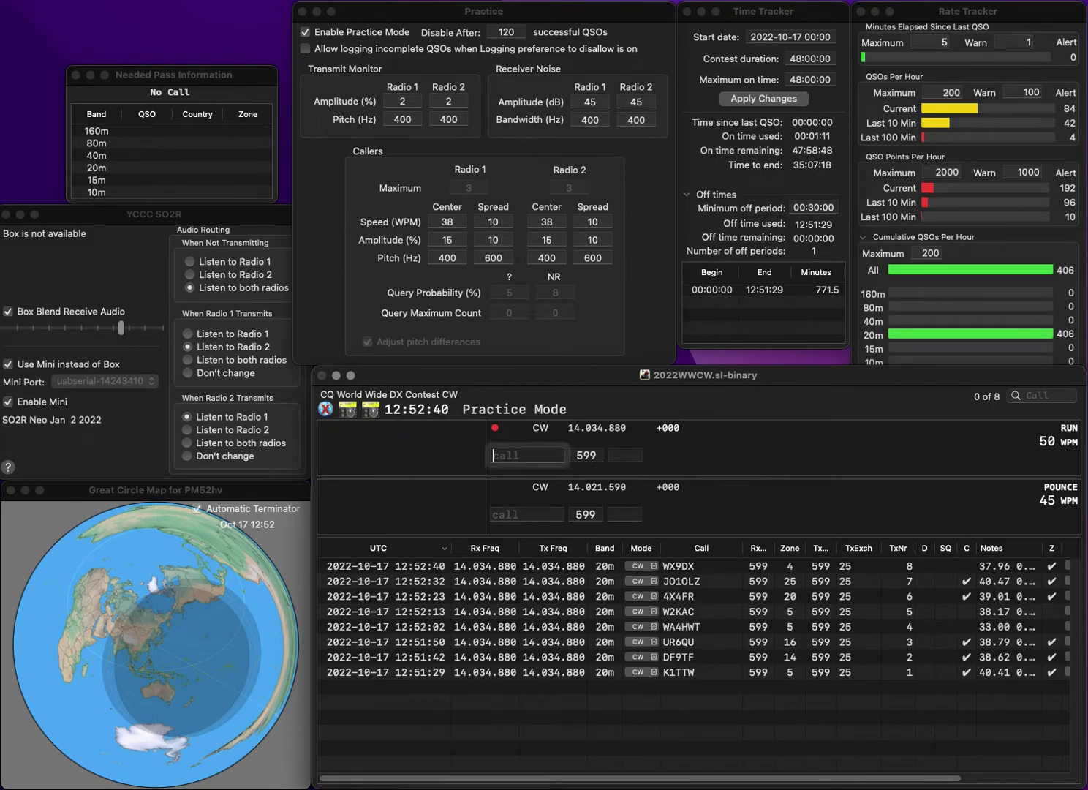
{"action": "type", "text": "NM5BC"}
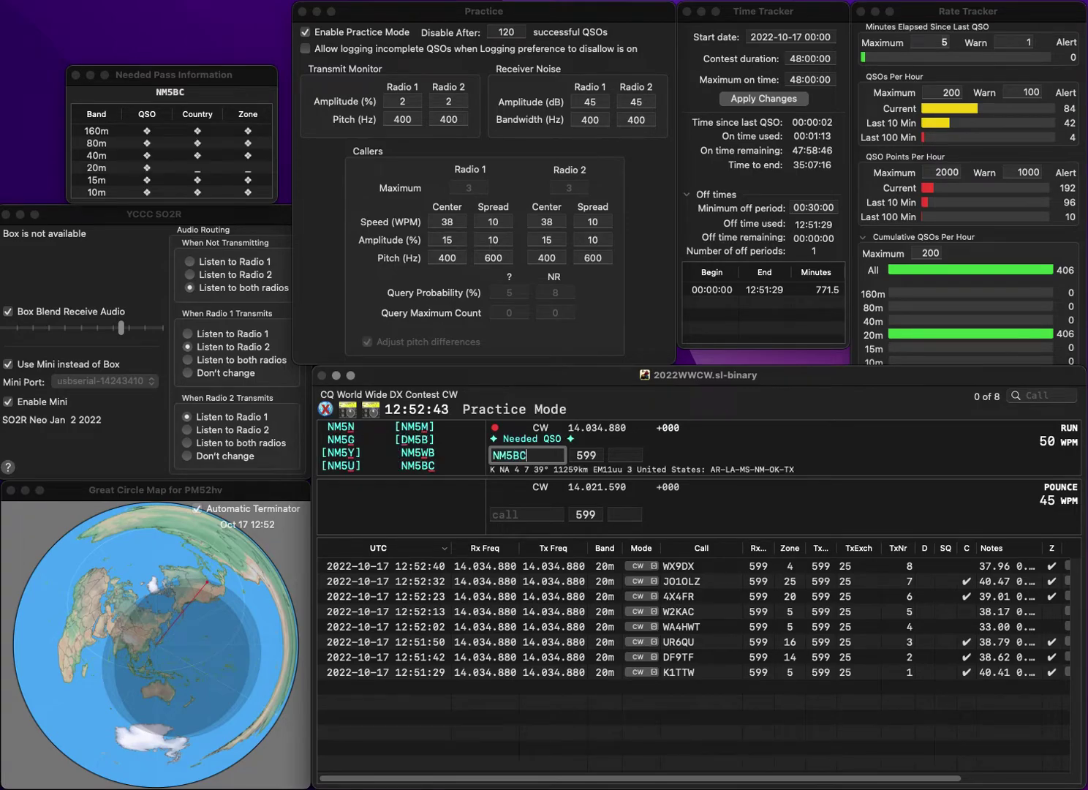
{"action": "key", "text": "Return"}
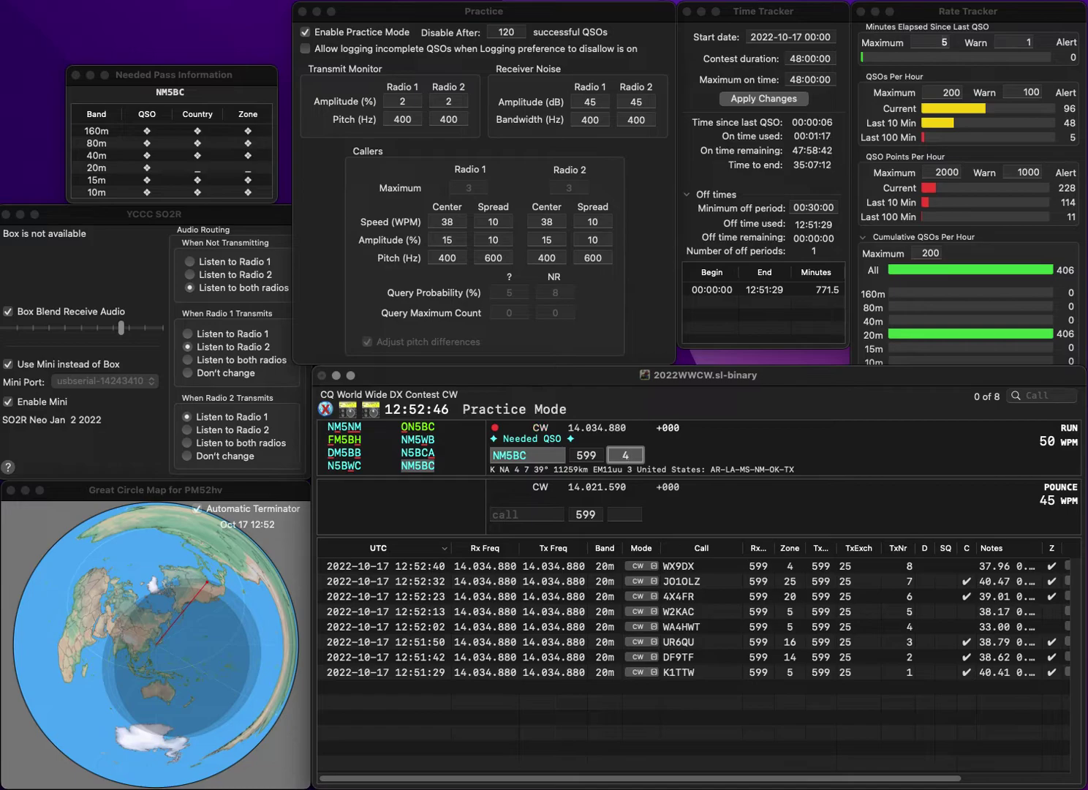
{"action": "key", "text": "Return"}
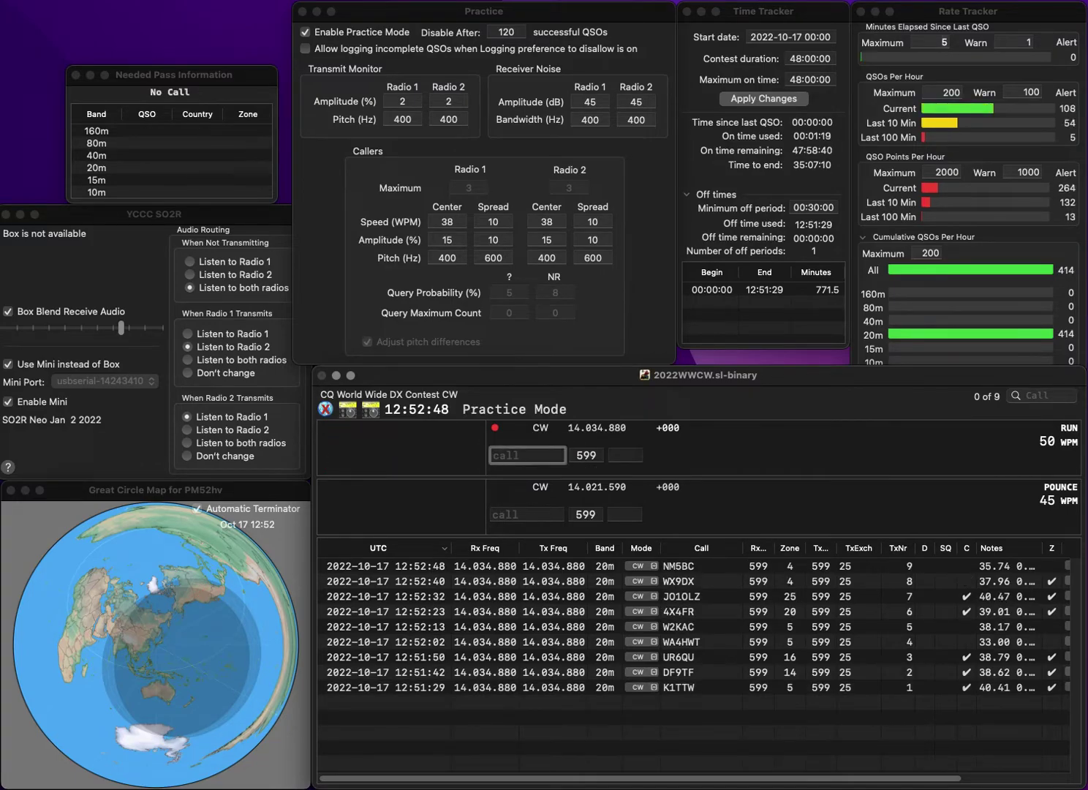
Enter the caller's call, correct its prefix so it reads KX4YQ, and log the contact with zone 5
{"action": "type", "text": "KO4YQ"}
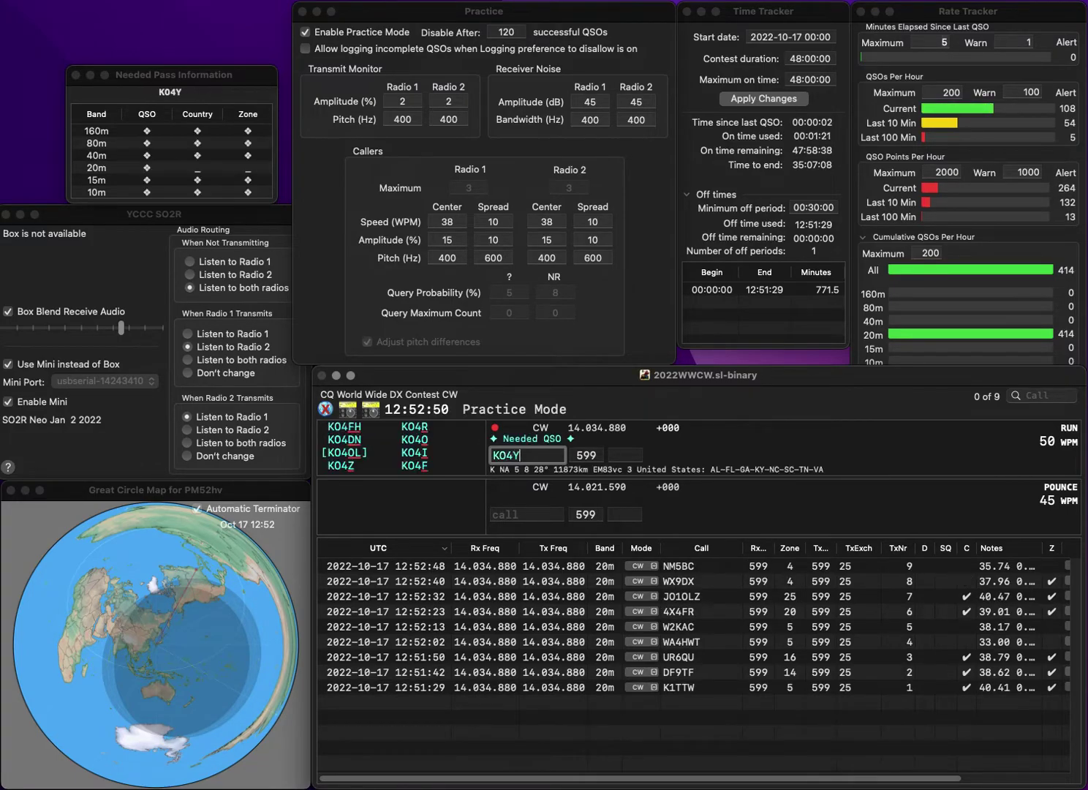
{"action": "key", "text": "Return"}
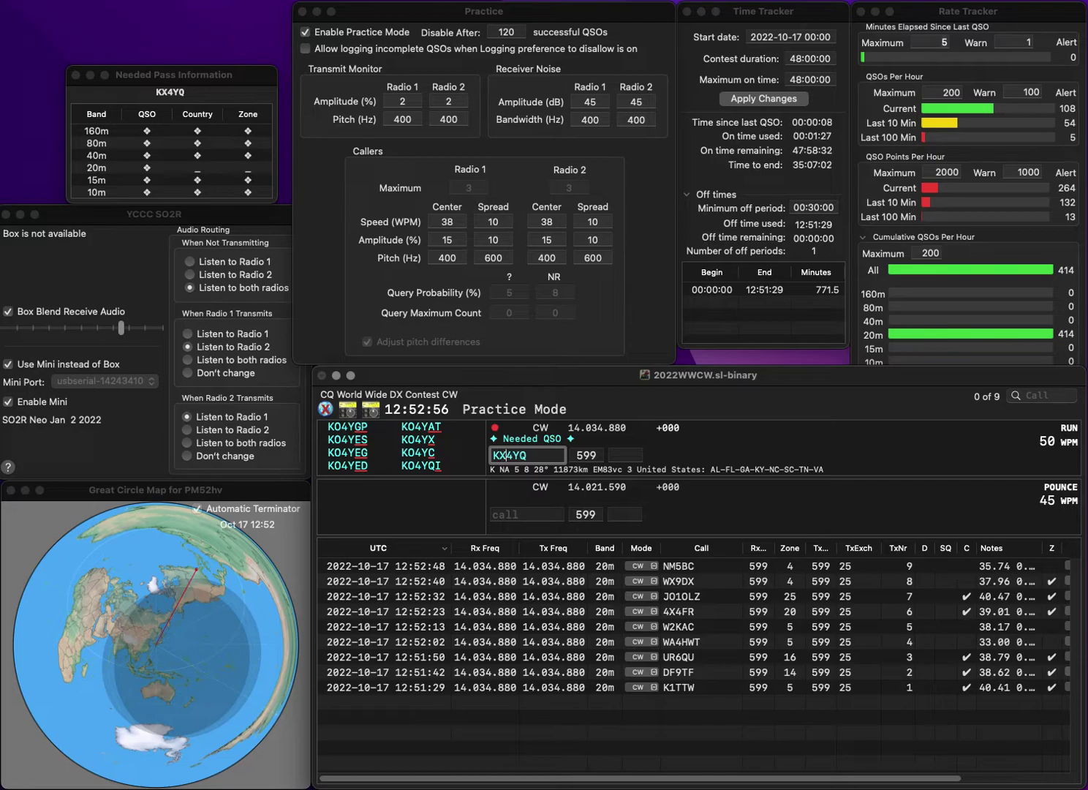
{"action": "key", "text": "BackSpace"}
{"action": "type", "text": "X"}
{"action": "key", "text": "Return"}
{"action": "type", "text": "5"}
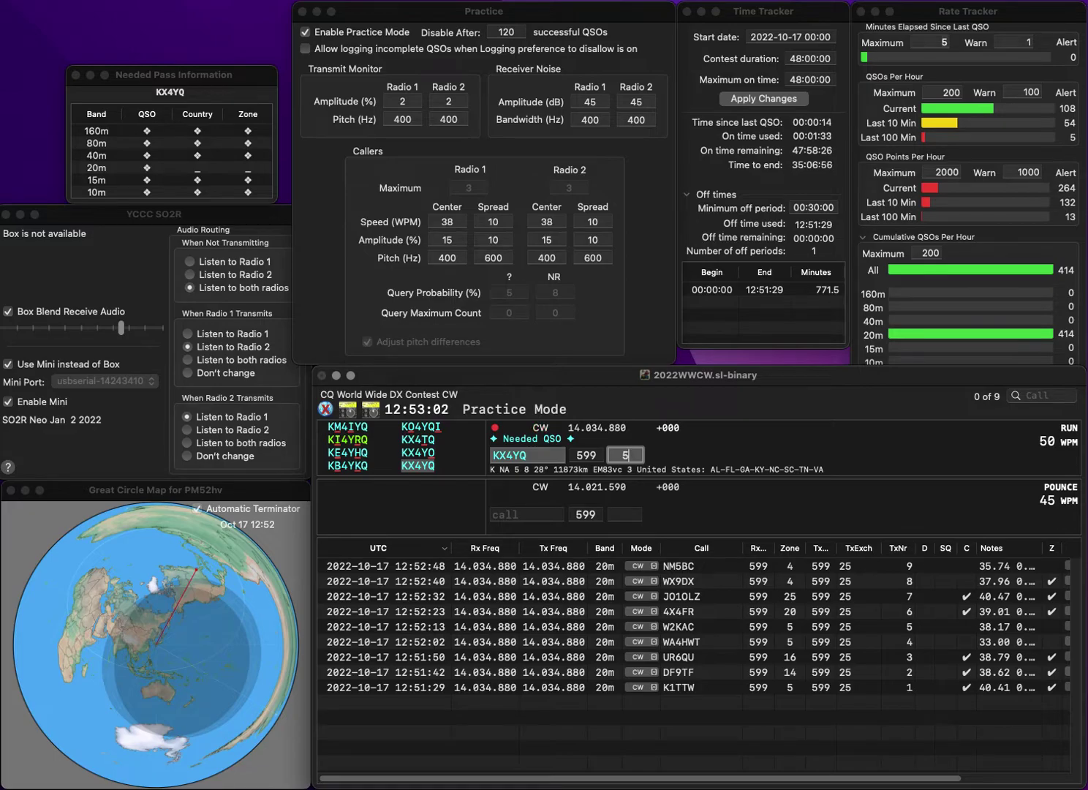
{"action": "key", "text": "Return"}
Enter the call VC2A, correct it to VC3A, and log the contact with zone 4
{"action": "type", "text": "VC2A"}
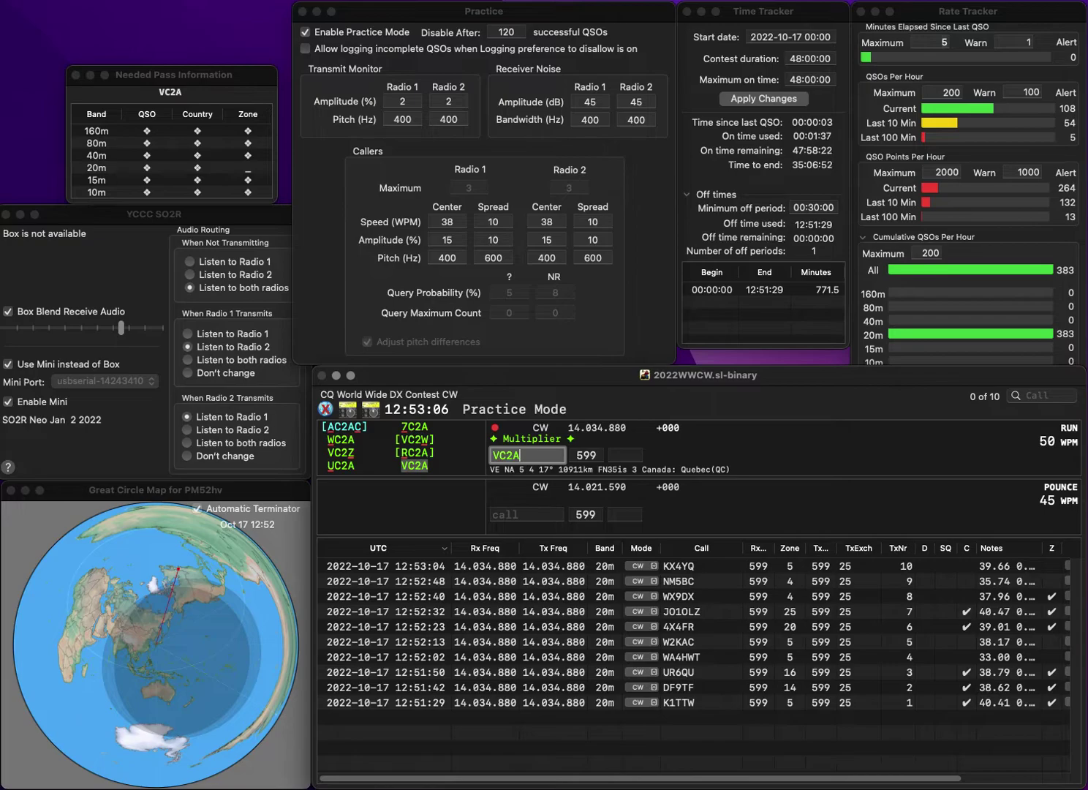
{"action": "key", "text": "Tab"}
{"action": "left_click", "coordinate": [505, 455]}
{"action": "key", "text": "BackSpace"}
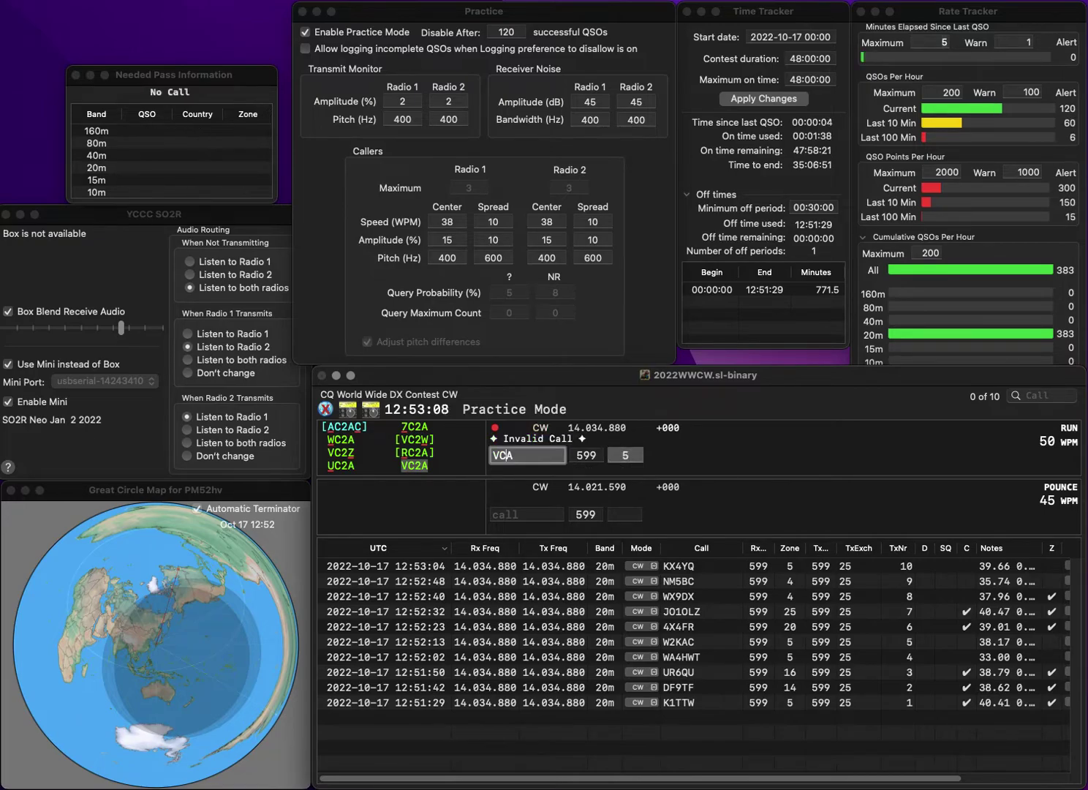
{"action": "type", "text": "3"}
{"action": "key", "text": "Tab"}
{"action": "type", "text": "4"}
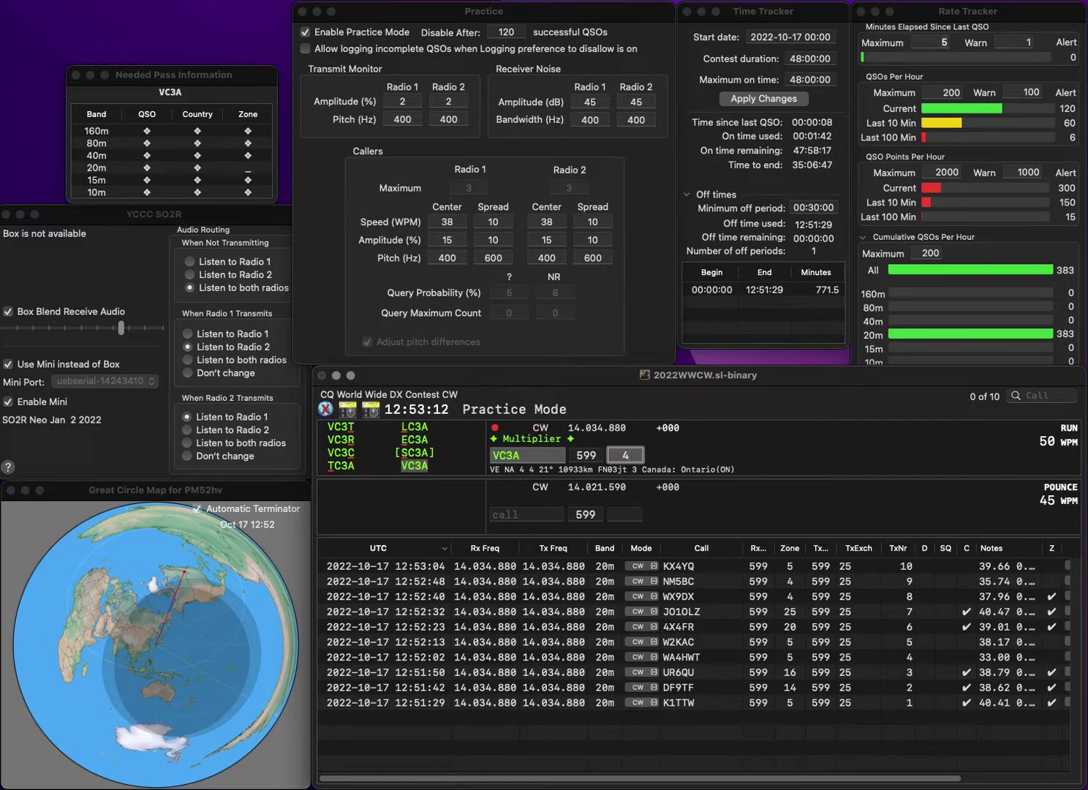
{"action": "key", "text": "Return"}
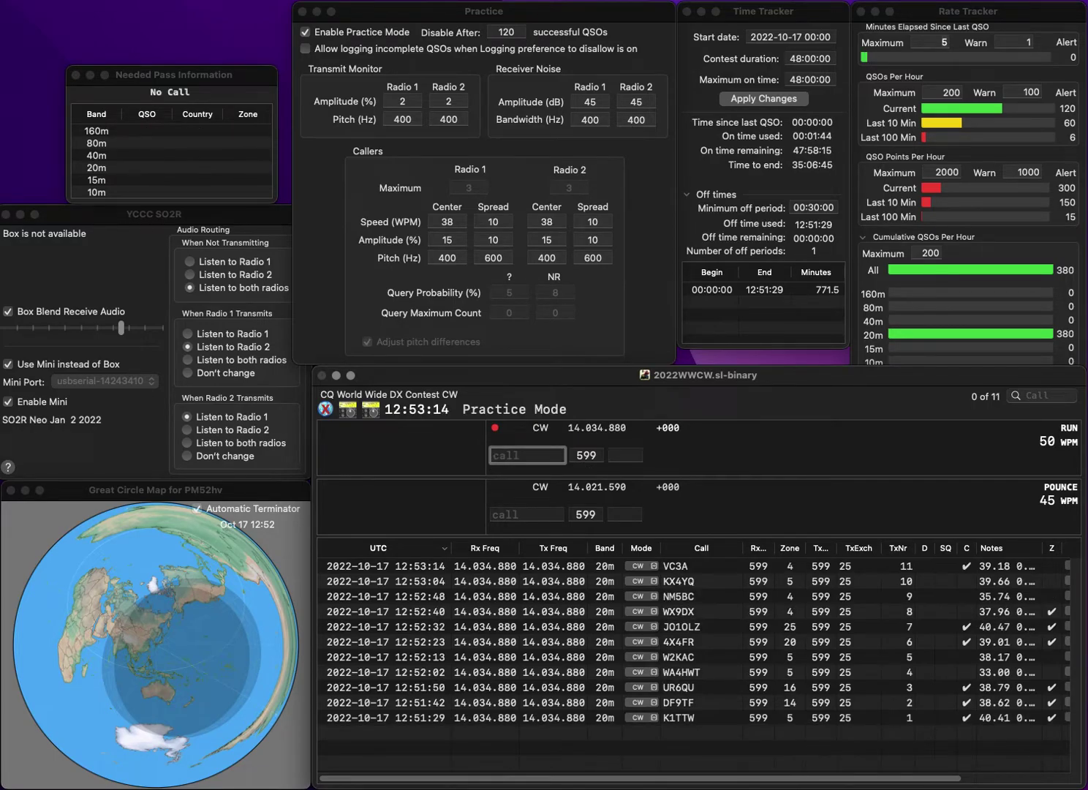
{"action": "type", "text": "F8BMB"}
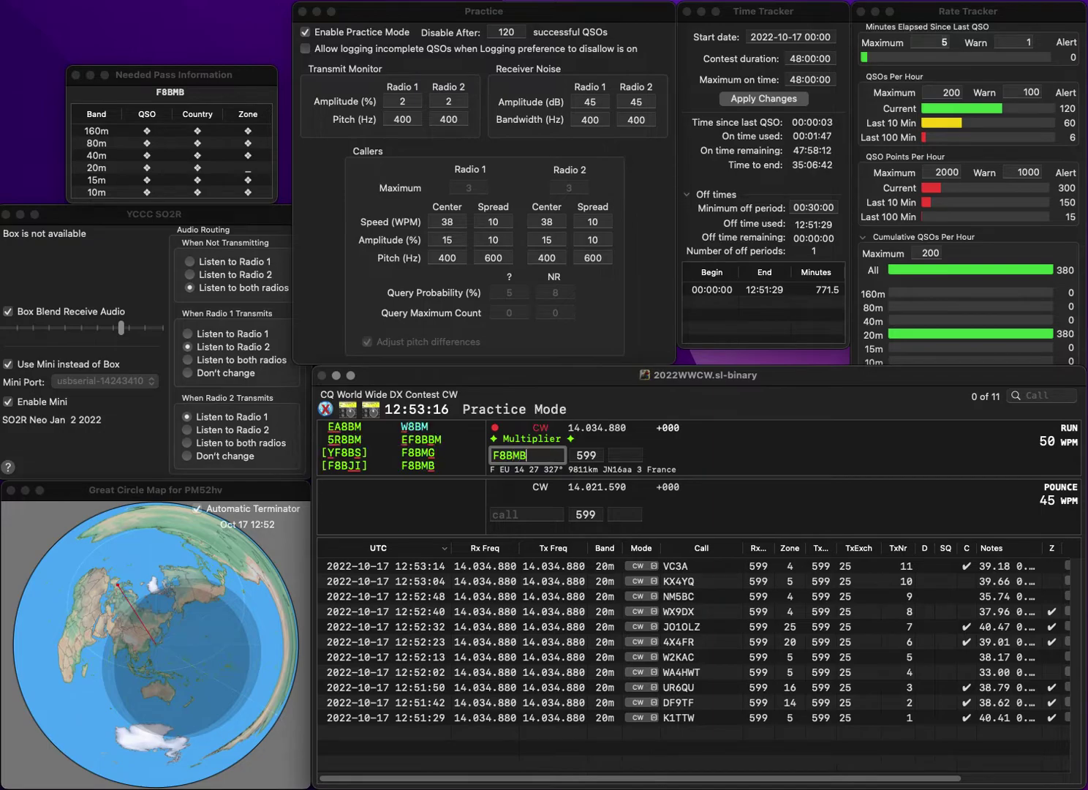
{"action": "key", "text": "space"}
{"action": "type", "text": "14"}
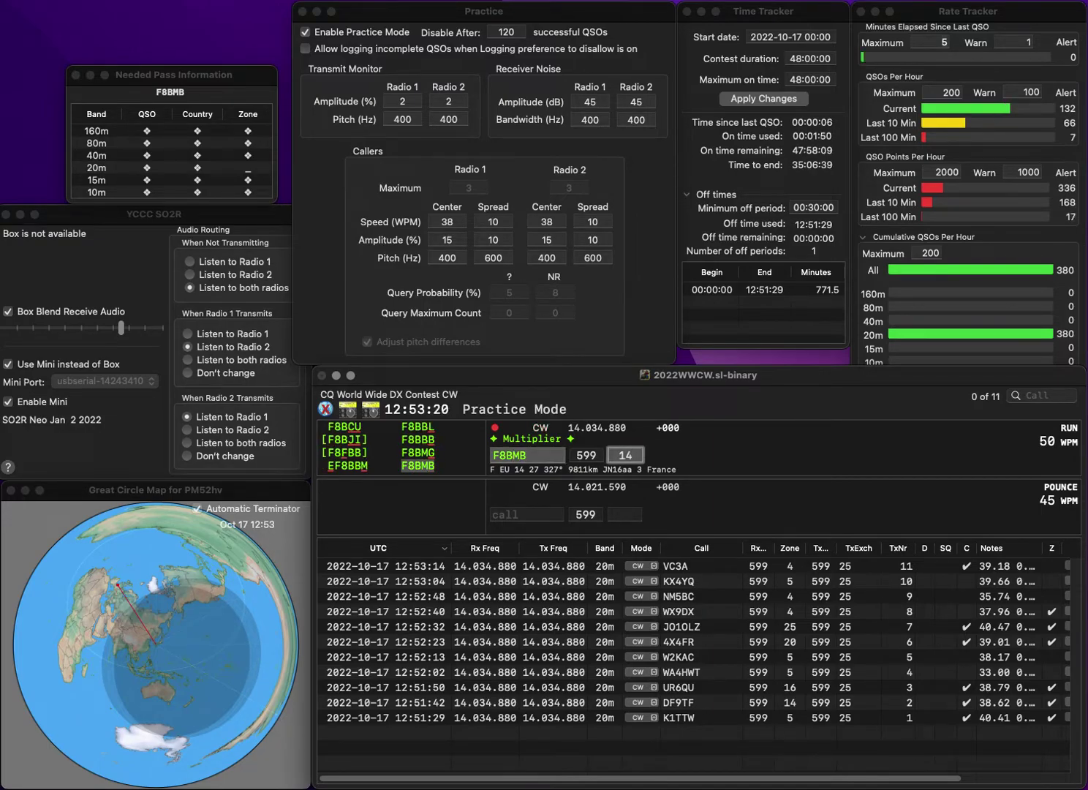
{"action": "key", "text": "Return"}
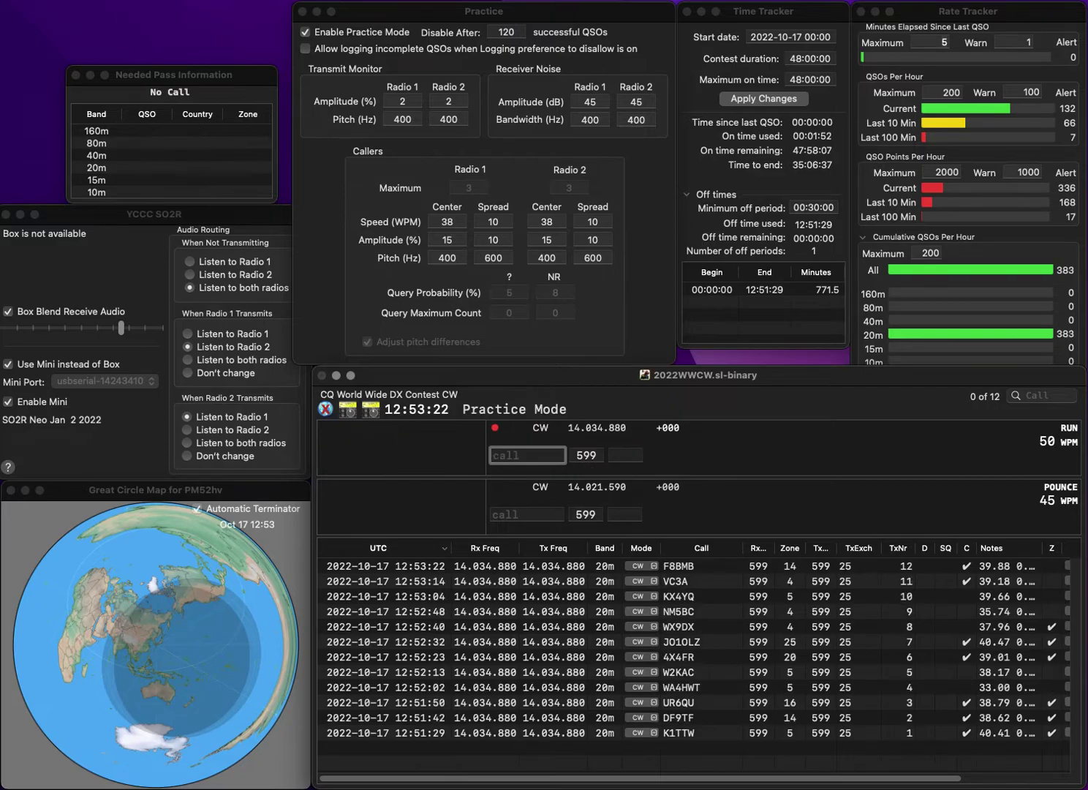
{"action": "type", "text": "R2A"}
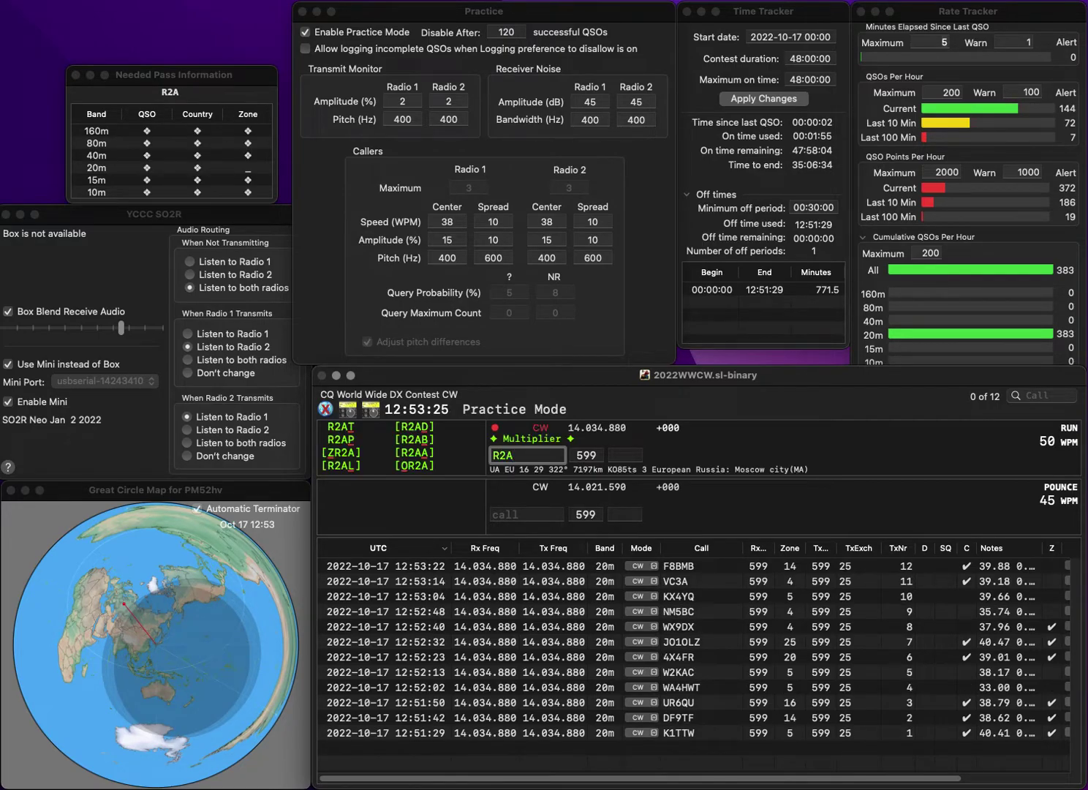
{"action": "key", "text": "BackSpace"}
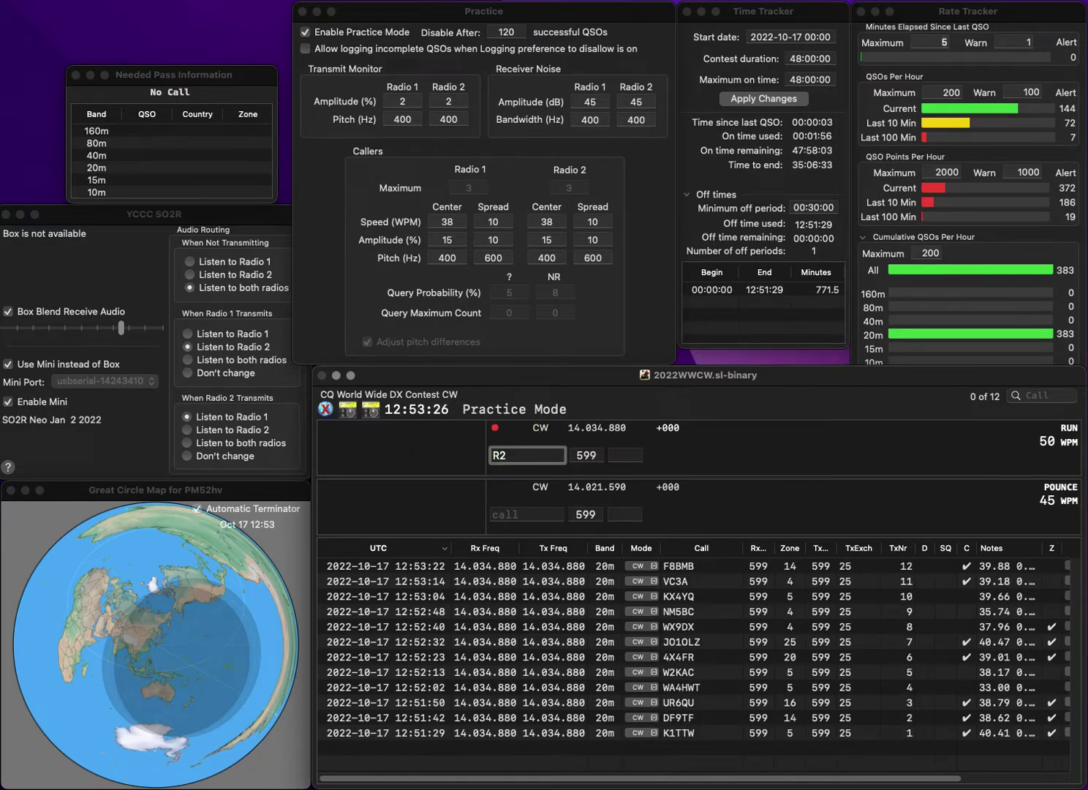
{"action": "type", "text": "AHS"}
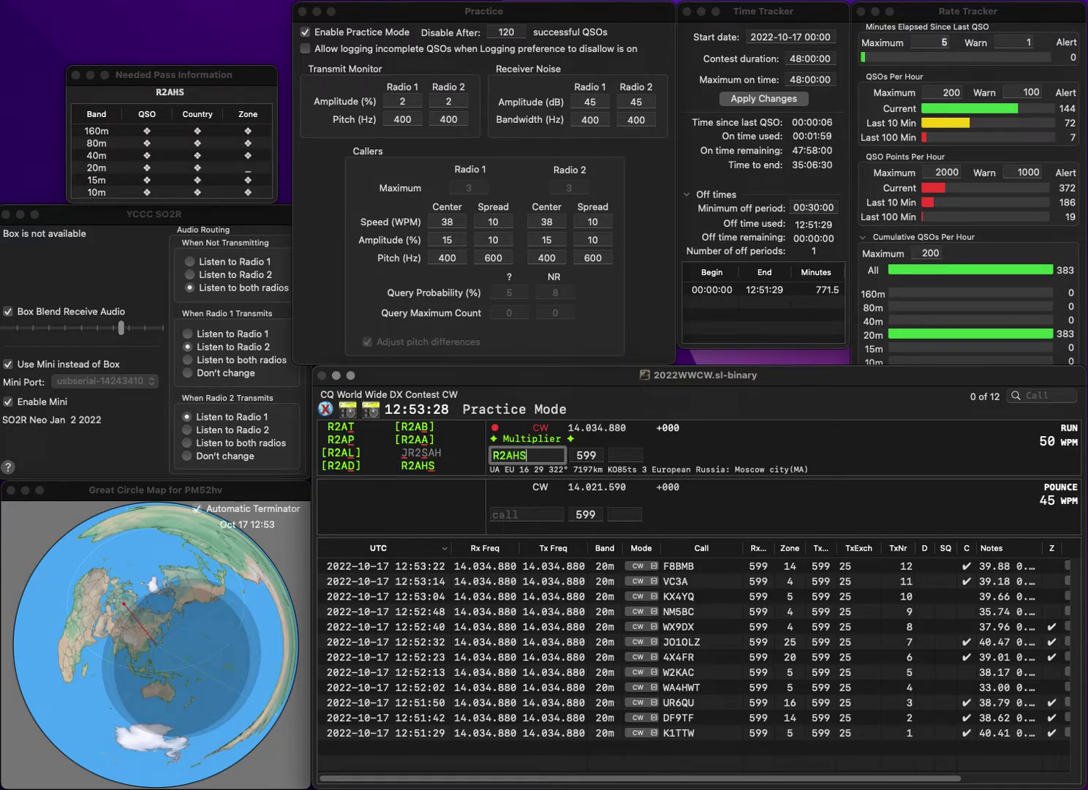
{"action": "key", "text": "space"}
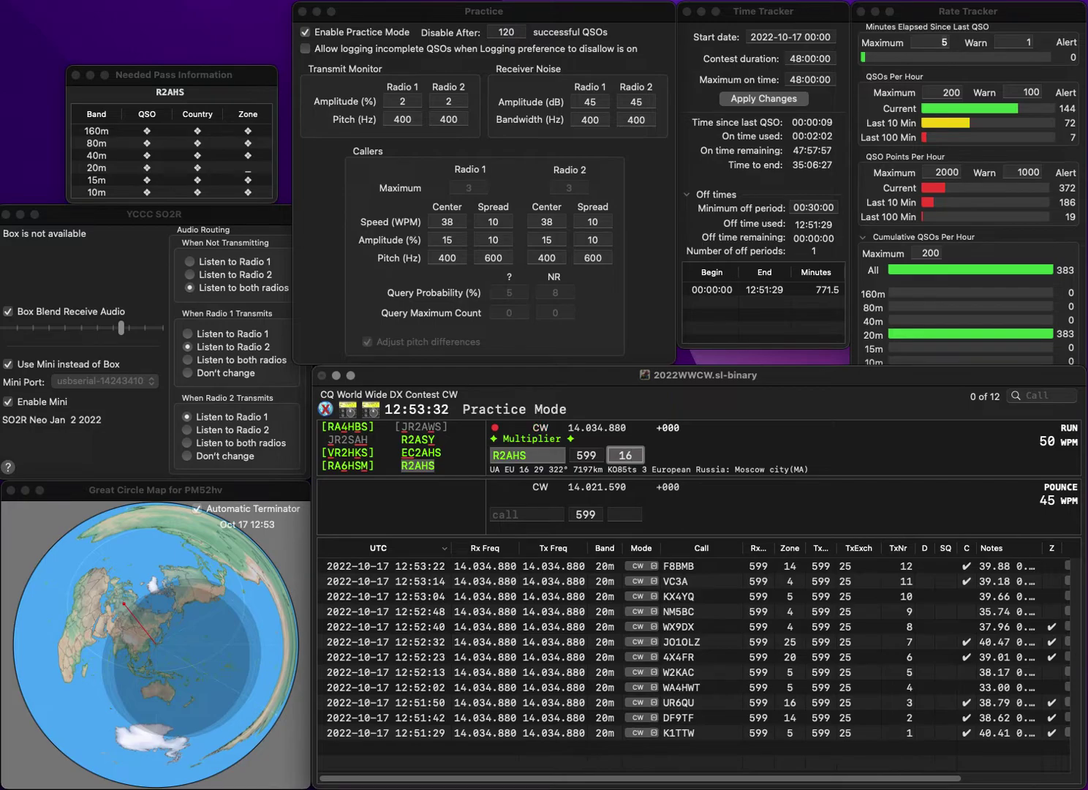
{"action": "key", "text": "Return"}
Log a run-radio contact with W3MA in zone 5
{"action": "type", "text": "W3MA"}
{"action": "key", "text": "space"}
{"action": "type", "text": "5"}
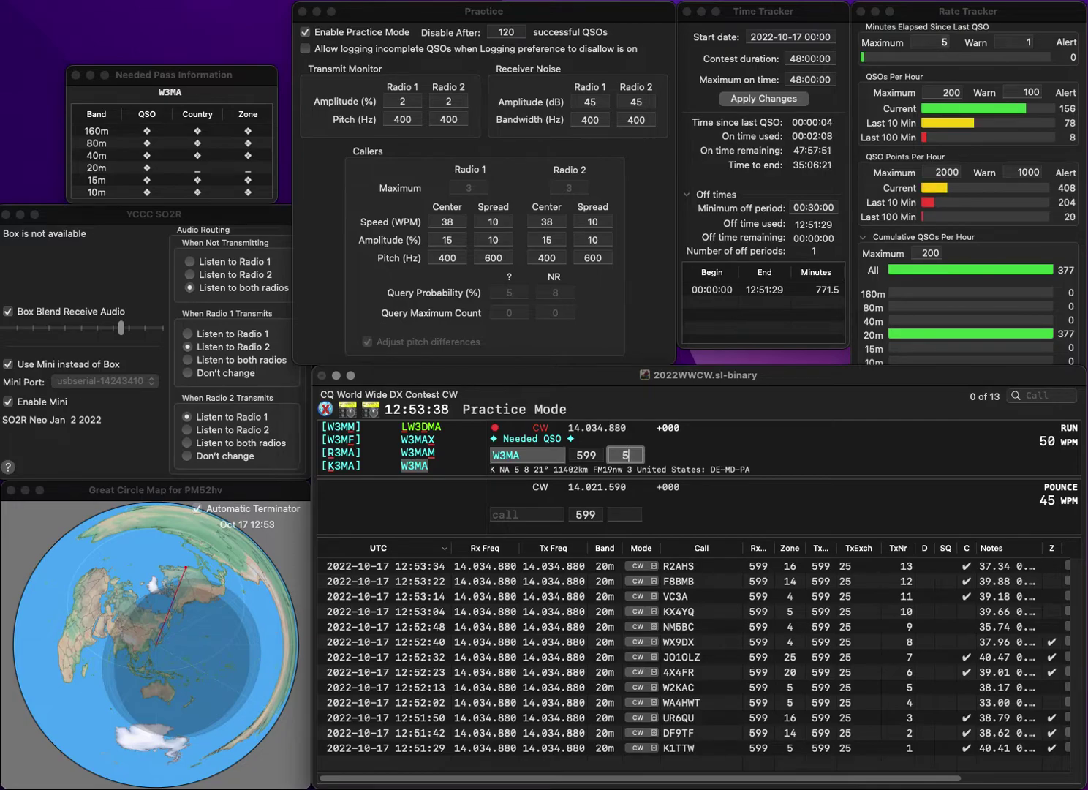
{"action": "key", "text": "Return"}
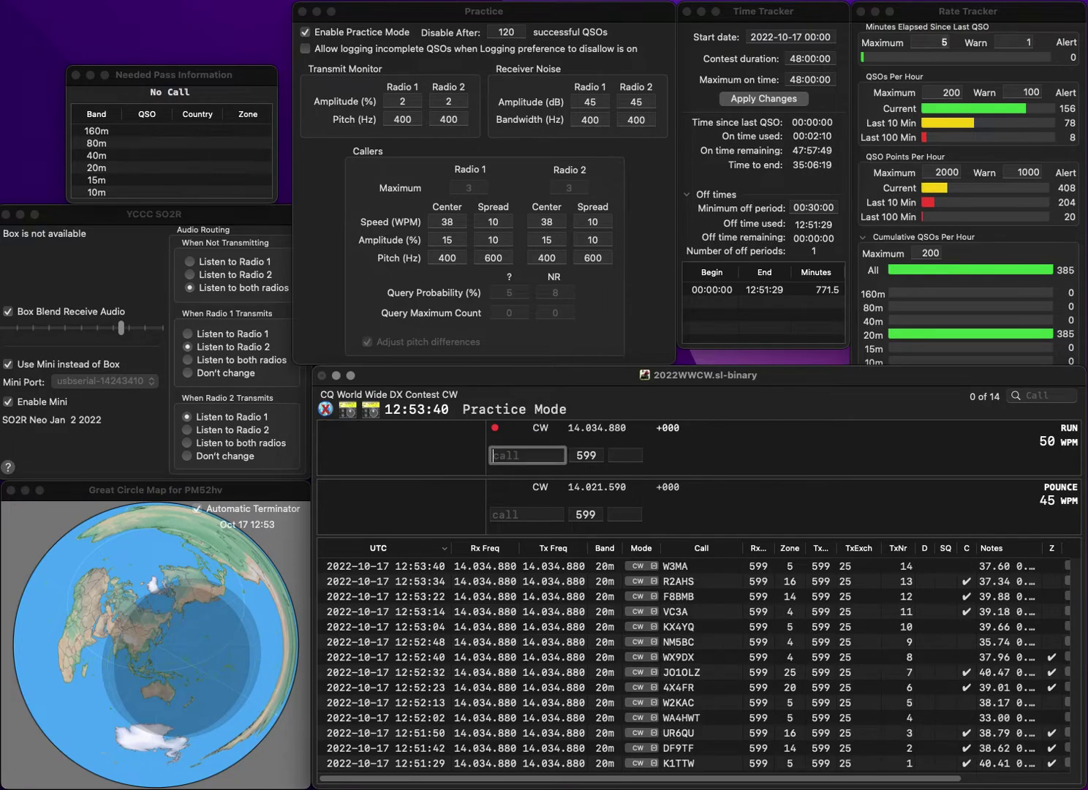
{"action": "type", "text": "IK4"}
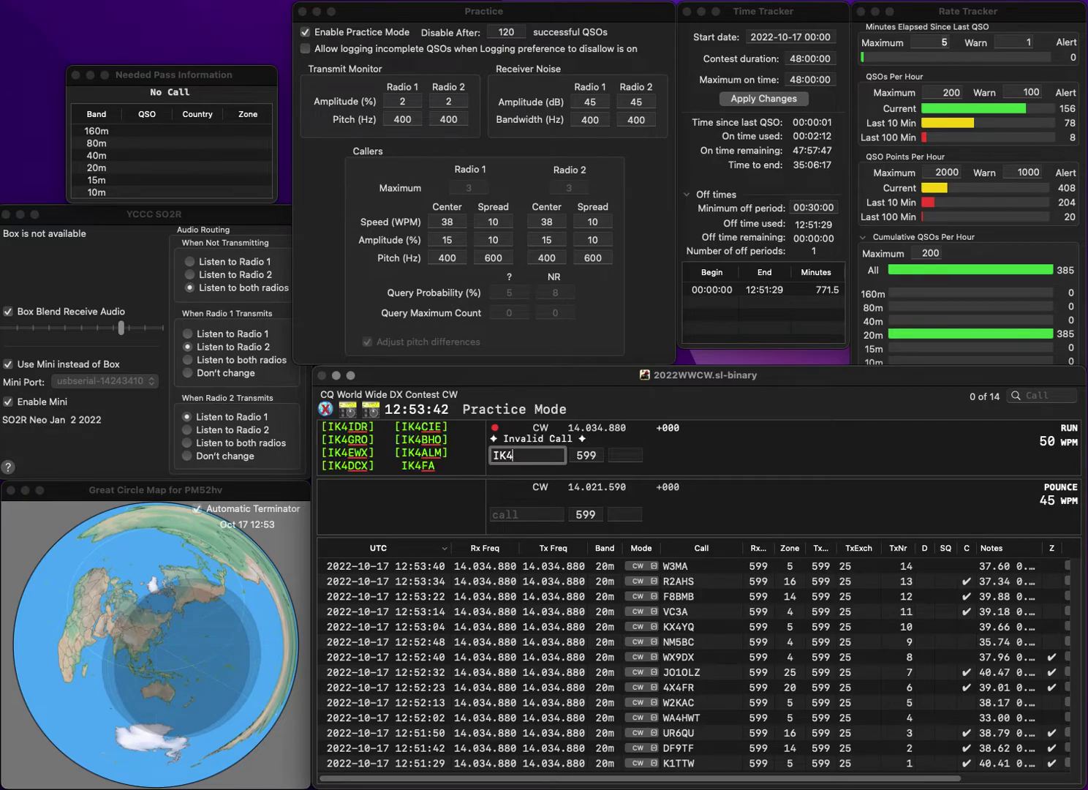
{"action": "type", "text": "HLQ"}
{"action": "key", "text": "space"}
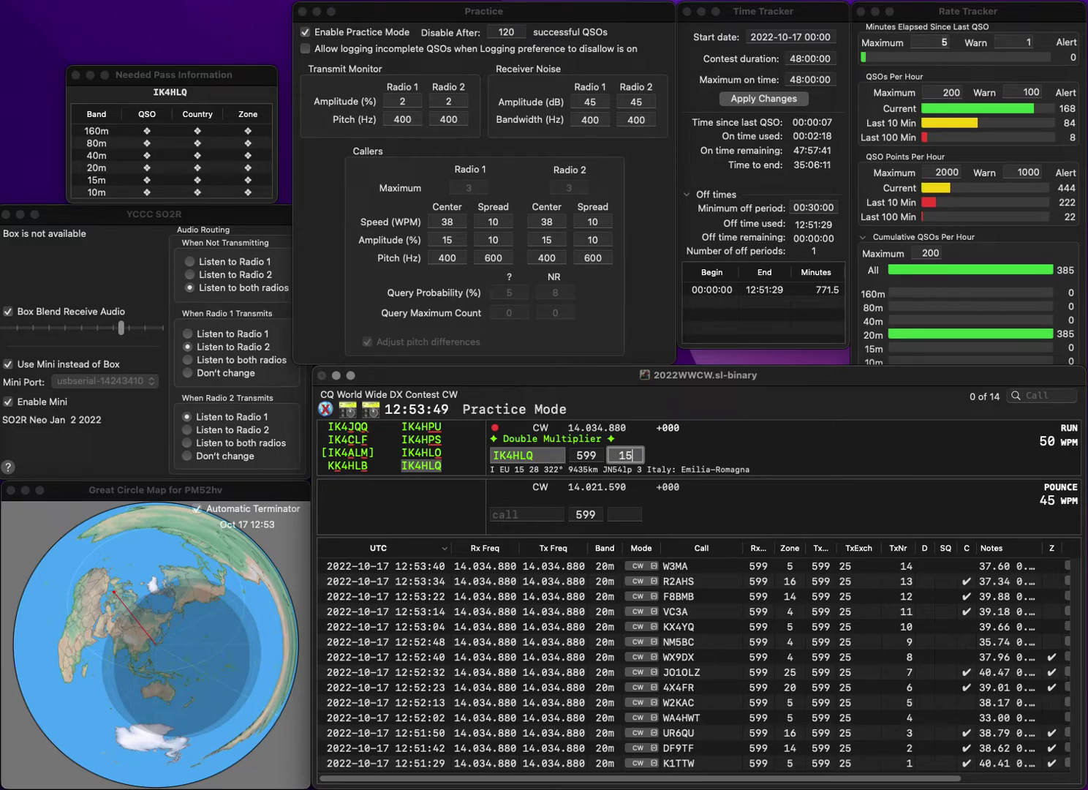
{"action": "key", "text": "Return"}
{"action": "type", "text": "DL1SES"}
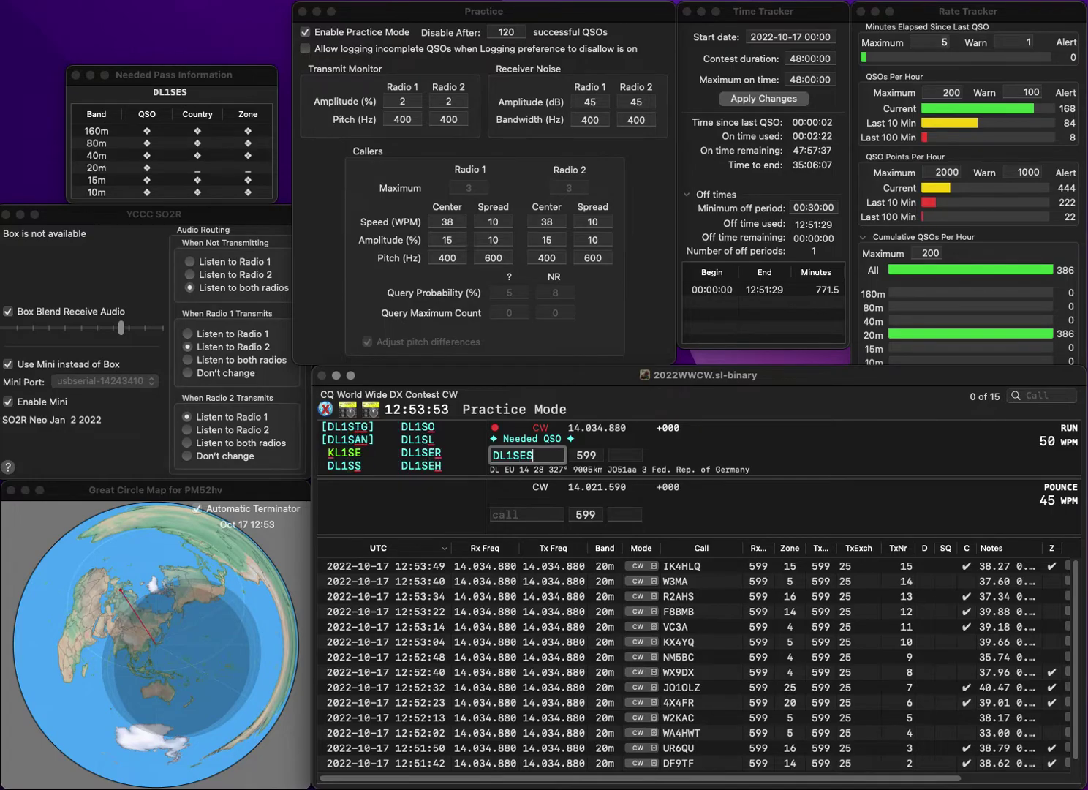
{"action": "key", "text": "BackSpace"}
{"action": "type", "text": "H"}
{"action": "key", "text": "space"}
{"action": "type", "text": "14"}
{"action": "key", "text": "Return"}
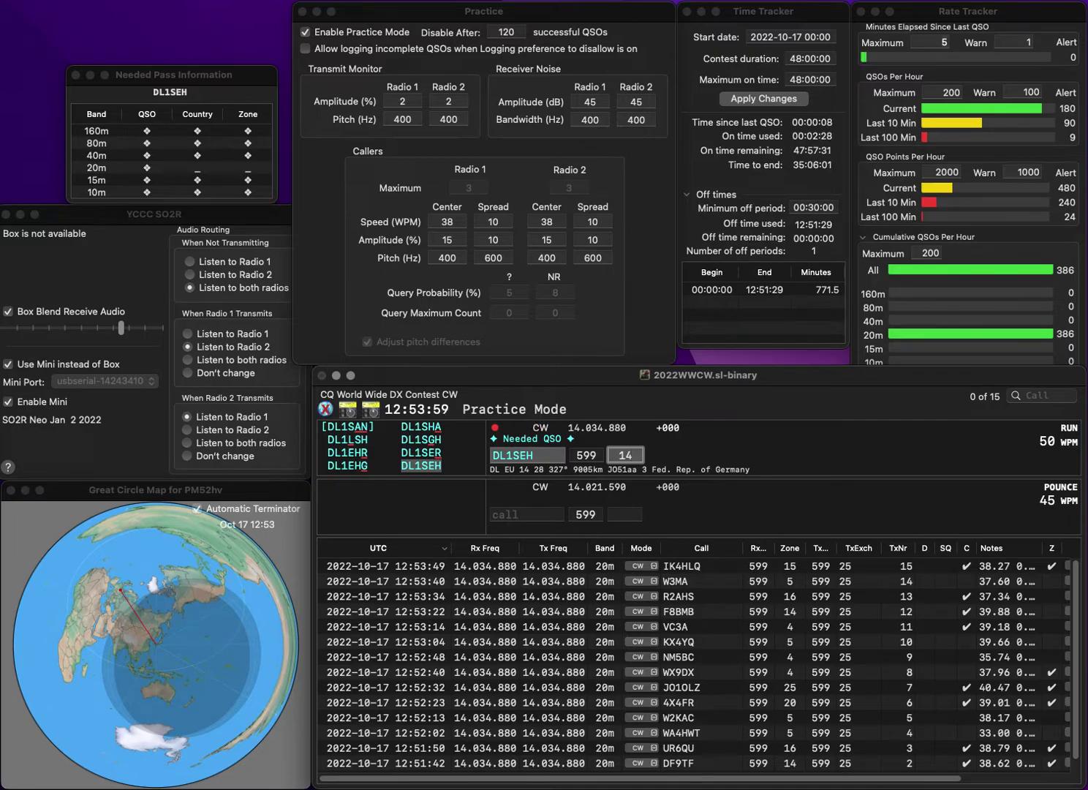
{"action": "key", "text": "Return"}
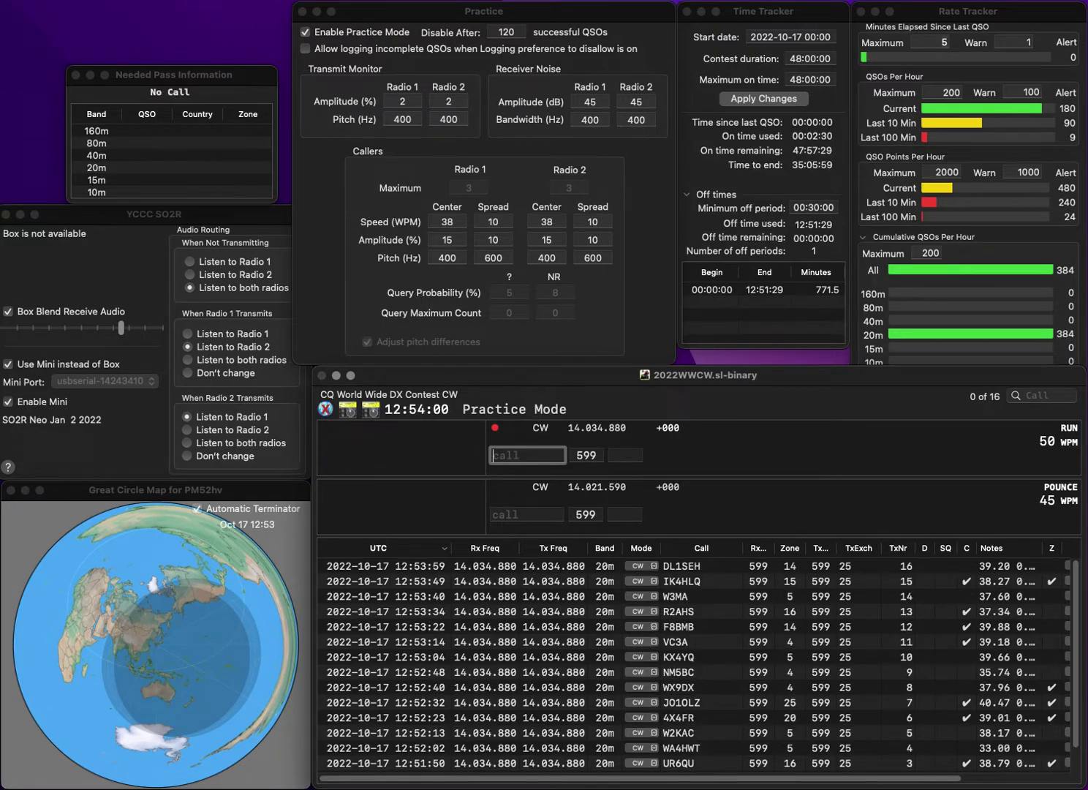
Enter the partial call 3XQW, correct it to WA2VQW, and log the contact with zone 5
{"action": "type", "text": "3XQ"}
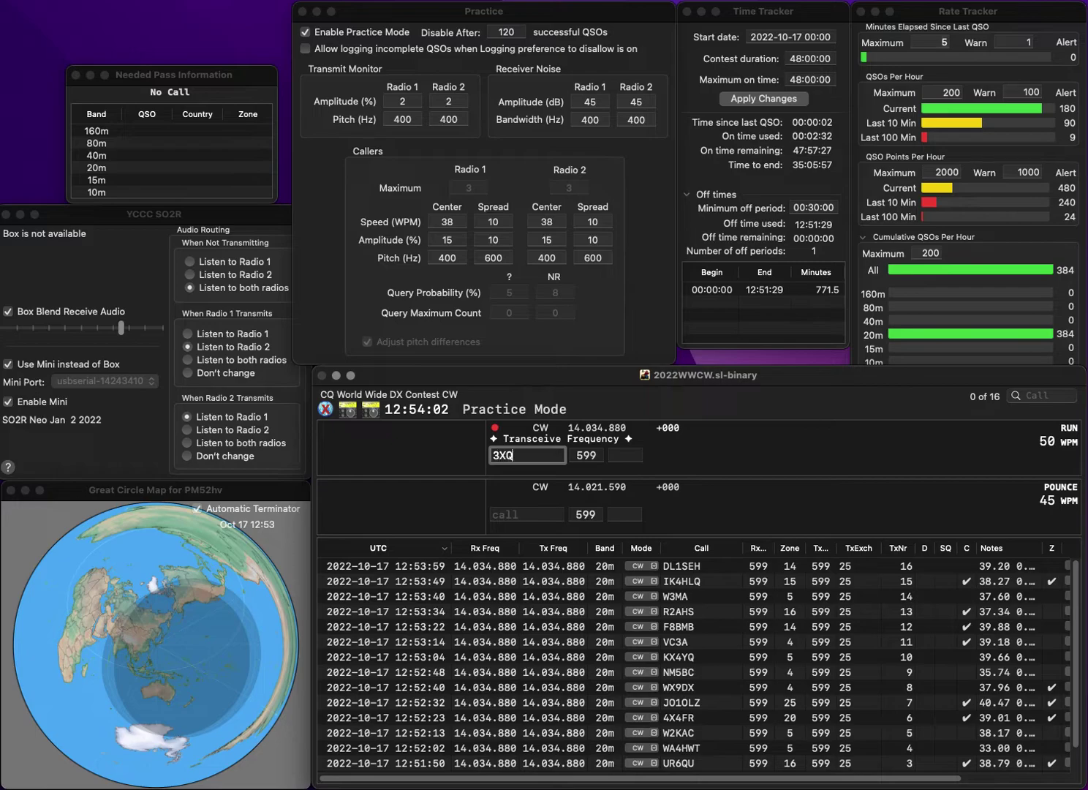
{"action": "type", "text": "W"}
{"action": "key", "text": "Left"}
{"action": "key", "text": "Left"}
{"action": "key", "text": "Left"}
{"action": "key", "text": "BackSpace"}
{"action": "type", "text": "WA2"}
{"action": "key", "text": "Delete"}
{"action": "type", "text": "V"}
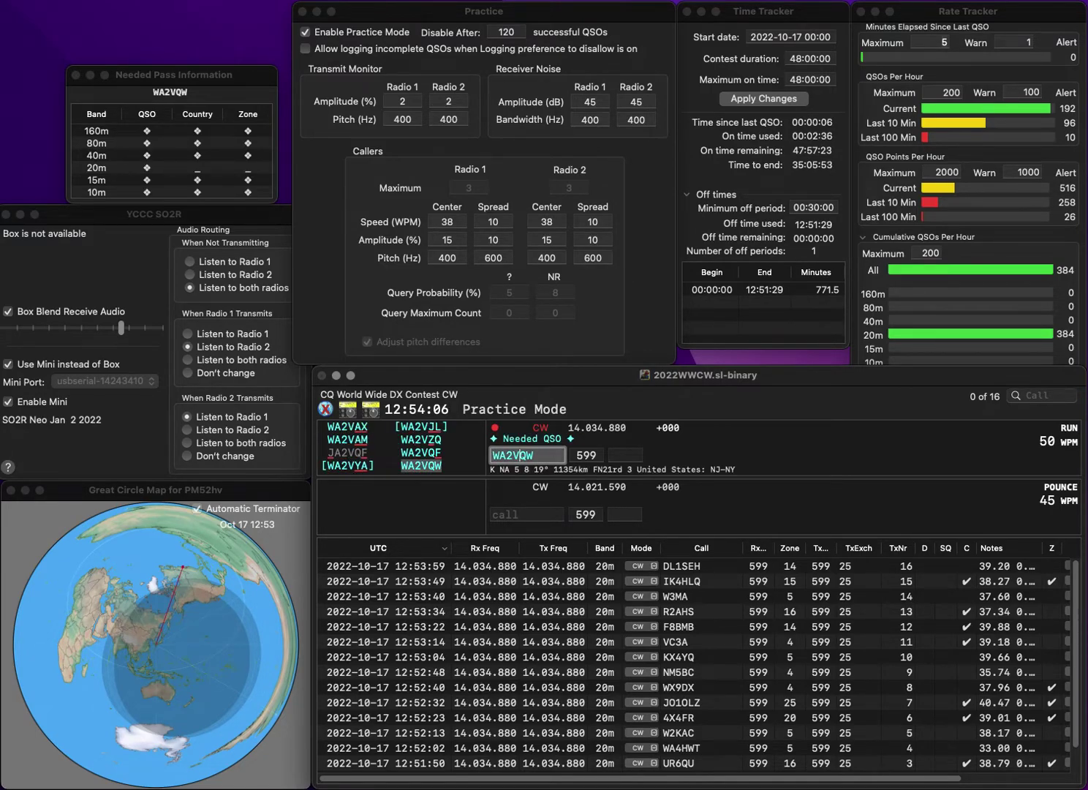
{"action": "key", "text": "space"}
{"action": "type", "text": "5"}
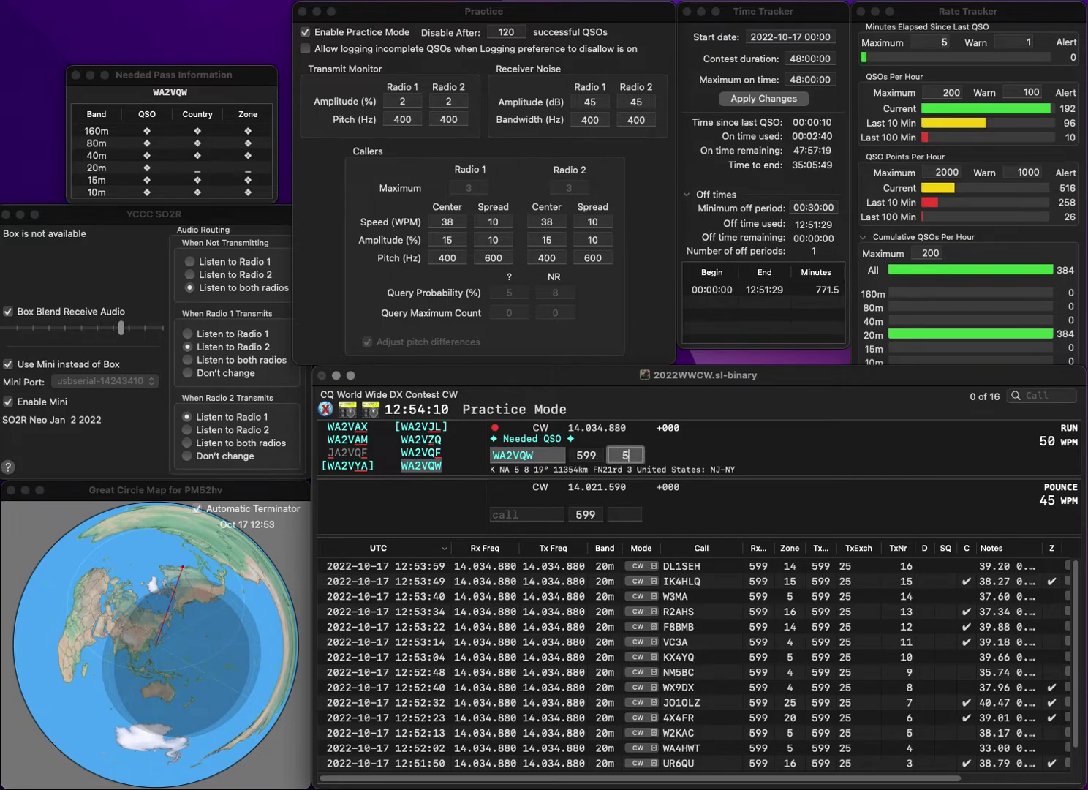
{"action": "key", "text": "Return"}
{"action": "type", "text": "W8"}
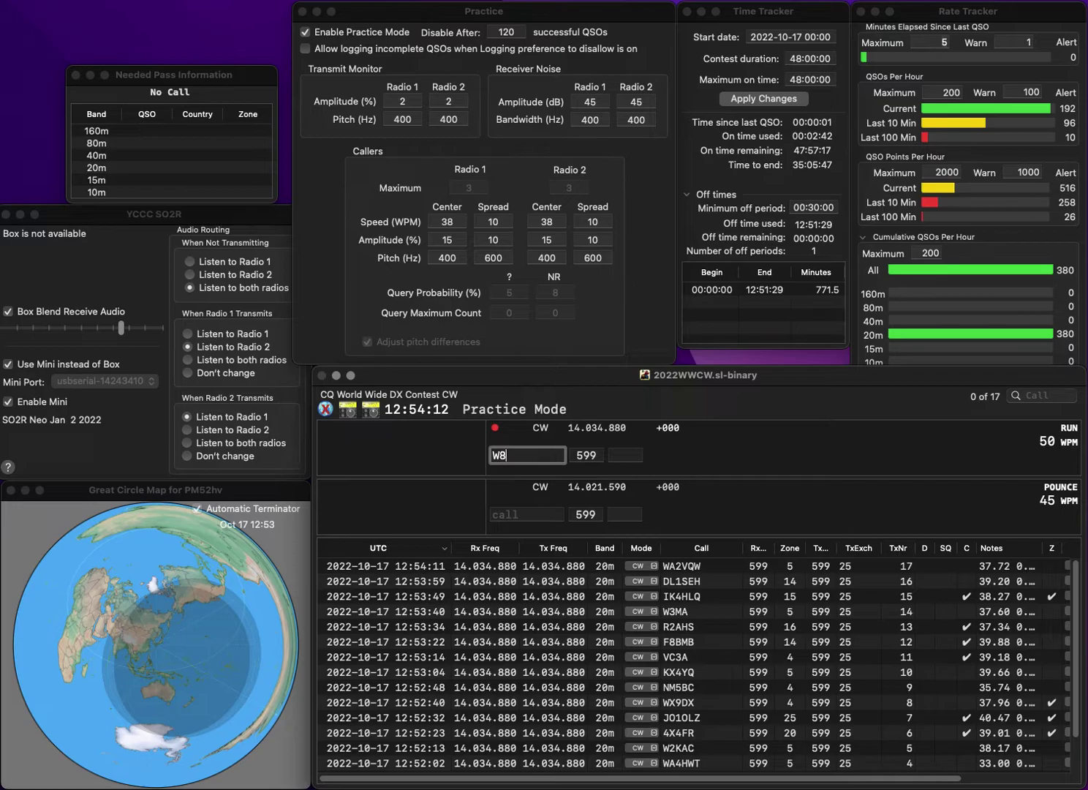
{"action": "type", "text": "OV"}
{"action": "key", "text": "space"}
{"action": "type", "text": "4"}
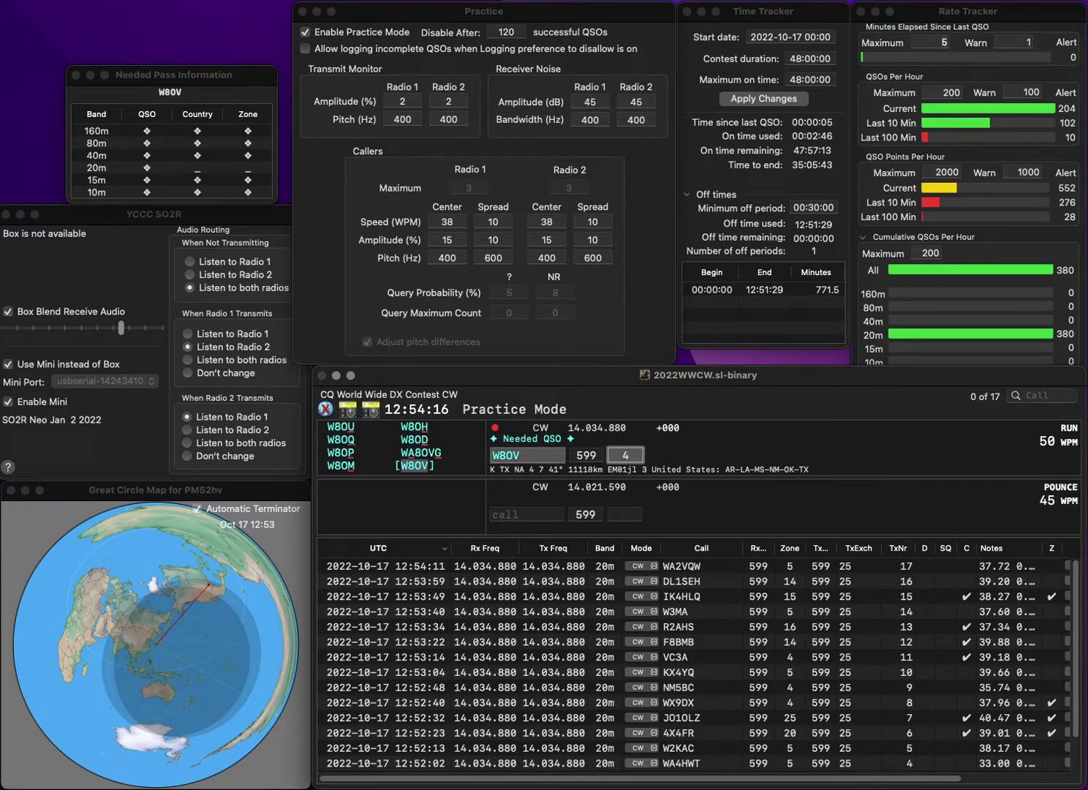
{"action": "key", "text": "Return"}
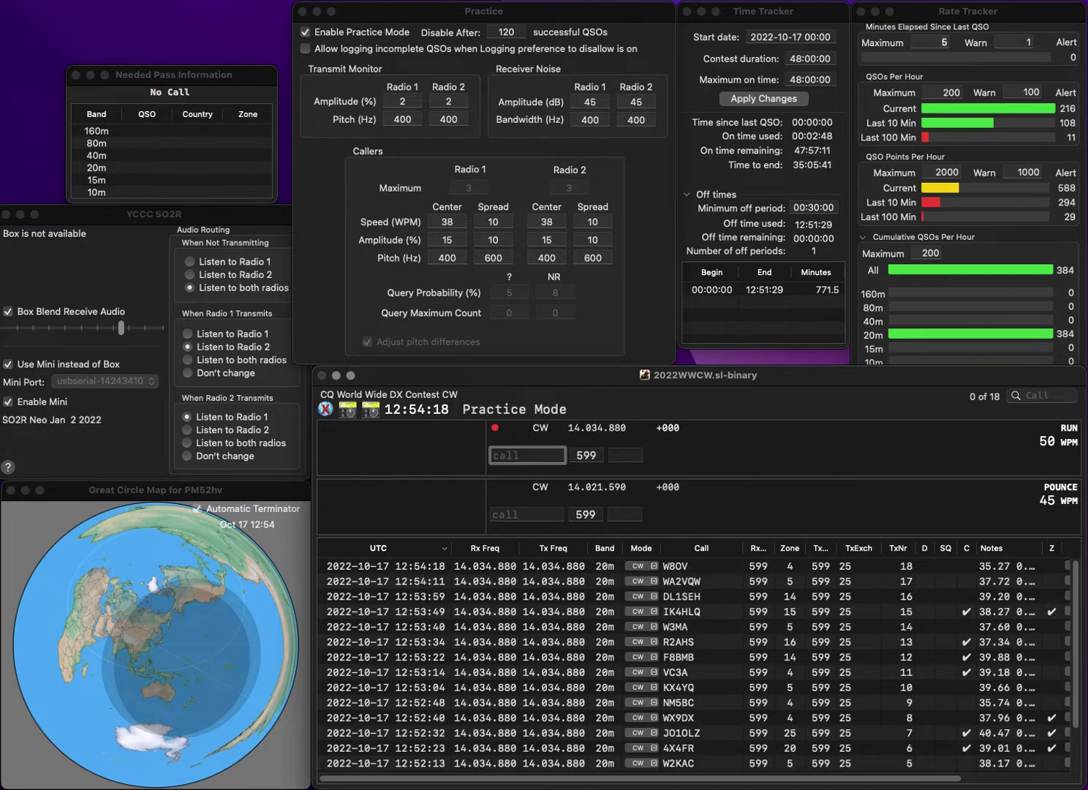
Enter the call BANO, add the missing digit so it reads BA7NO, and log the contact with zone 24
{"action": "type", "text": "BANO"}
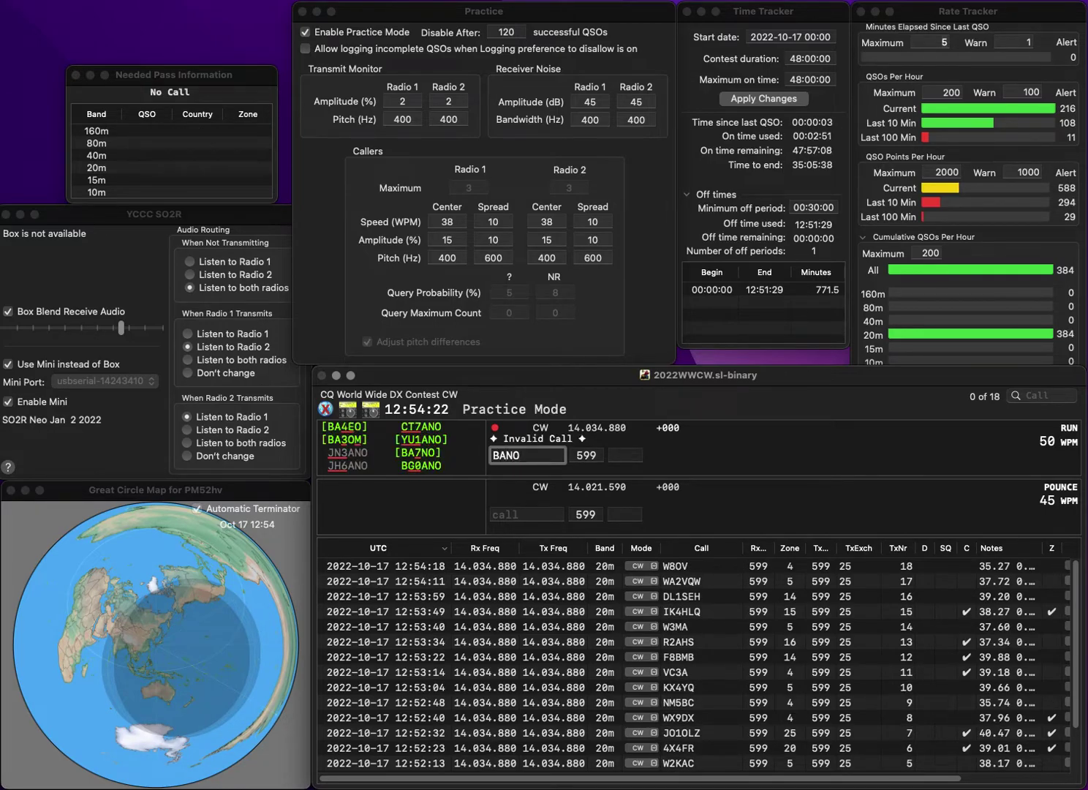
{"action": "key", "text": "Left"}
{"action": "key", "text": "Left"}
{"action": "type", "text": "7"}
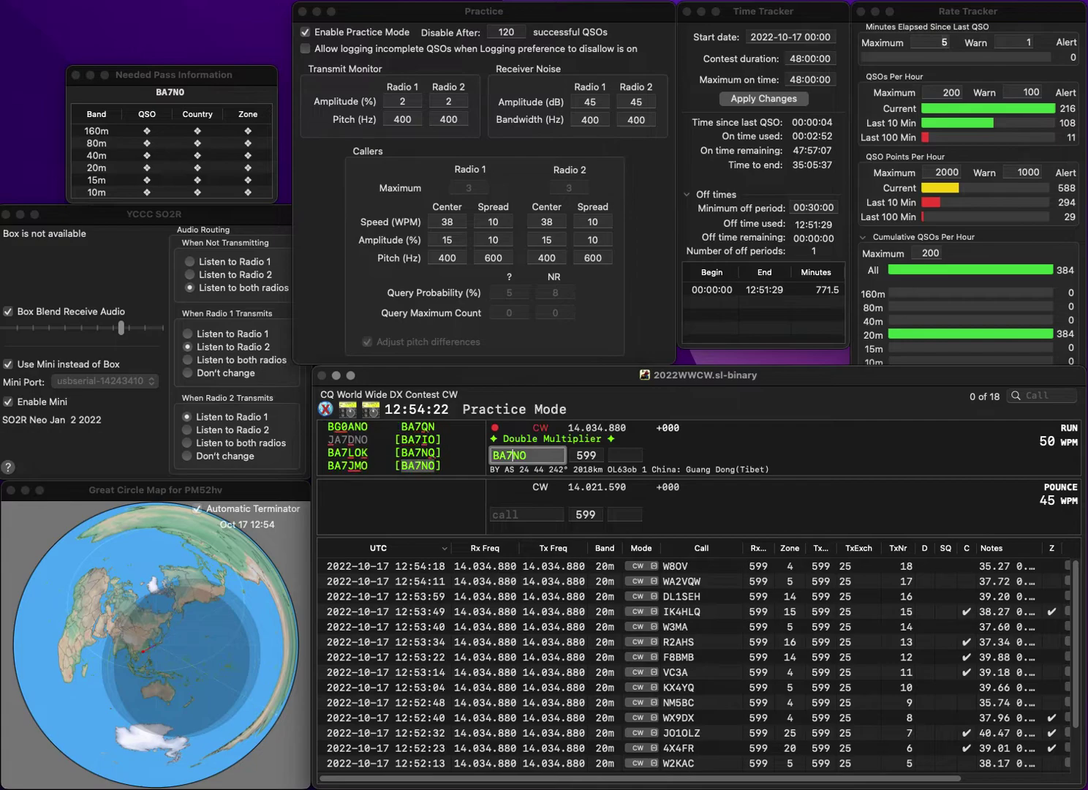
{"action": "key", "text": "space"}
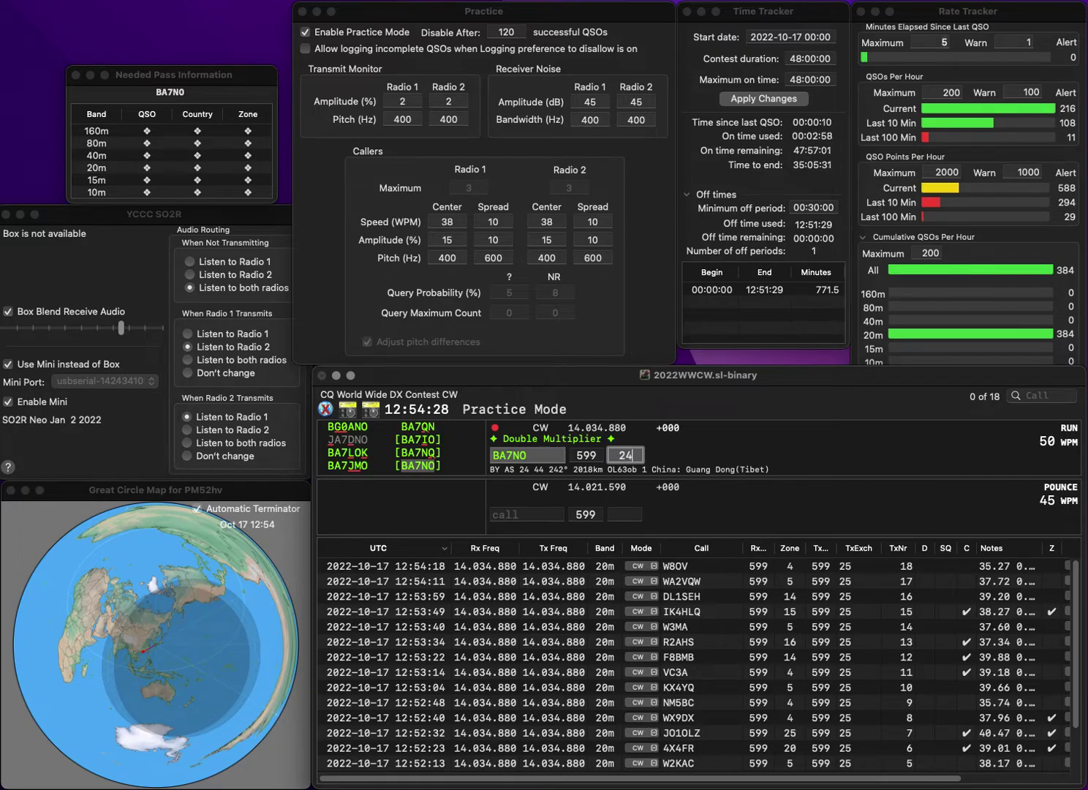
{"action": "key", "text": "Return"}
{"action": "type", "text": "OZ"}
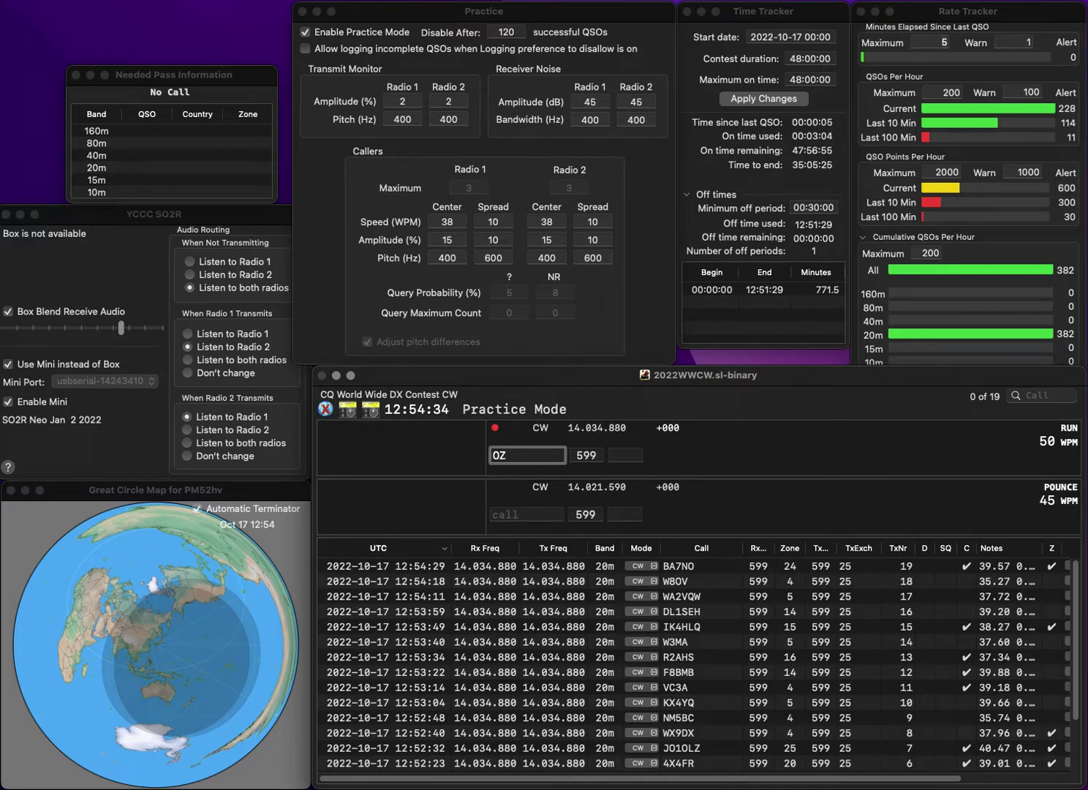
{"action": "type", "text": "78"}
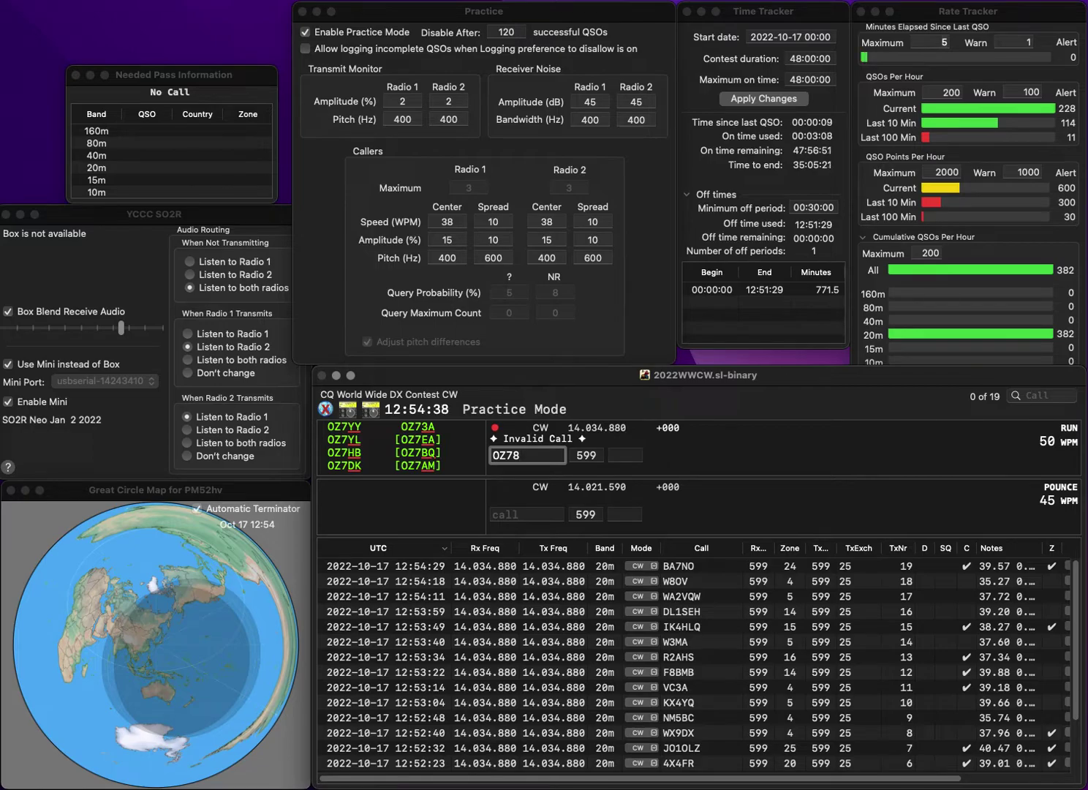
{"action": "type", "text": "DA"}
{"action": "key", "text": "Left"}
{"action": "key", "text": "Left"}
{"action": "key", "text": "Left"}
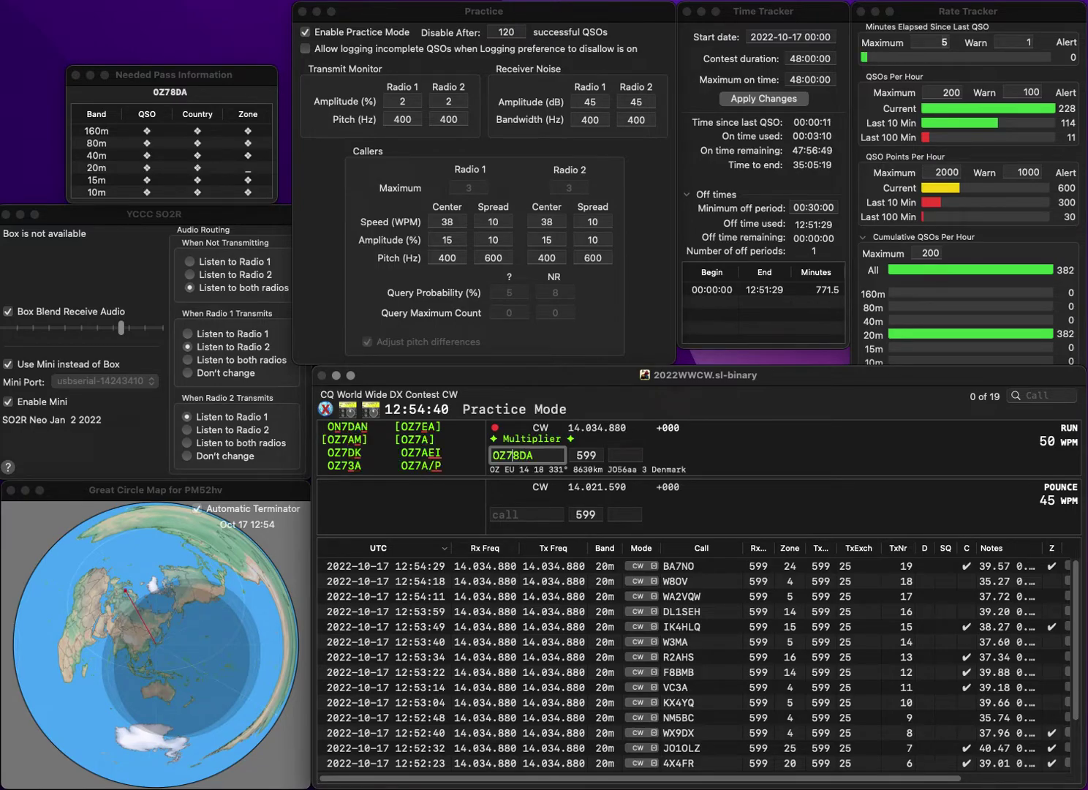
{"action": "key", "text": "BackSpace"}
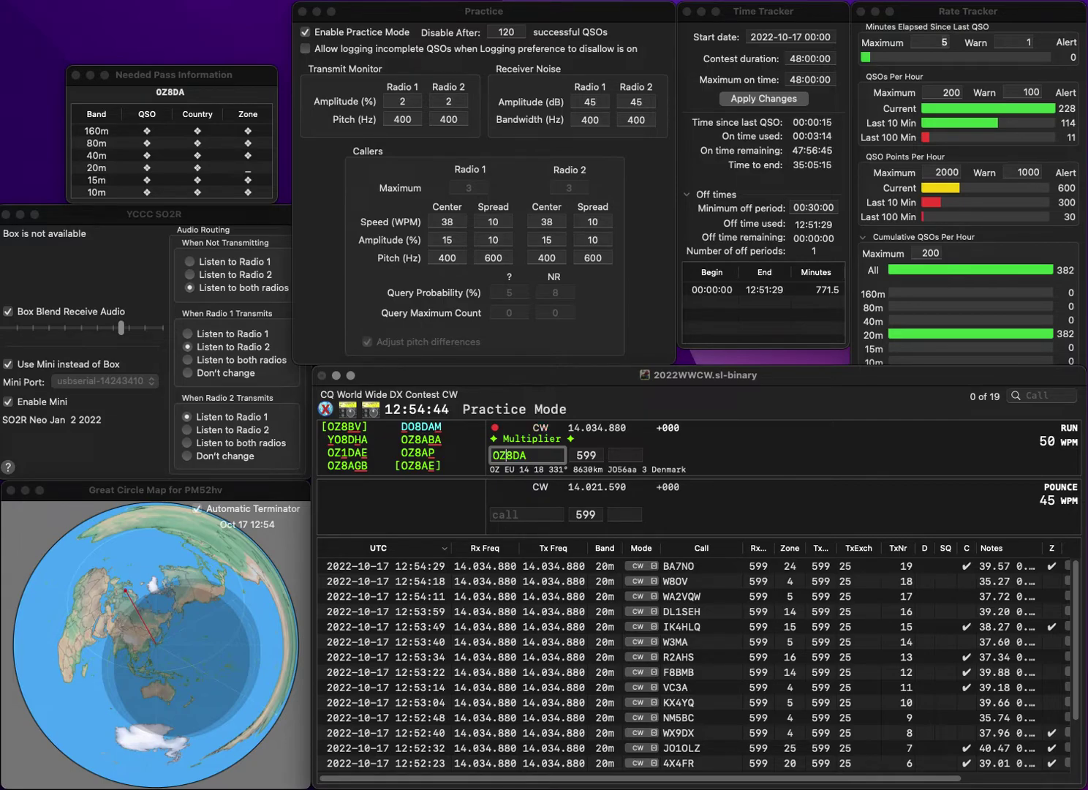
{"action": "key", "text": "BackSpace"}
{"action": "key", "text": "BackSpace"}
{"action": "type", "text": "ABA"}
{"action": "key", "text": "Tab"}
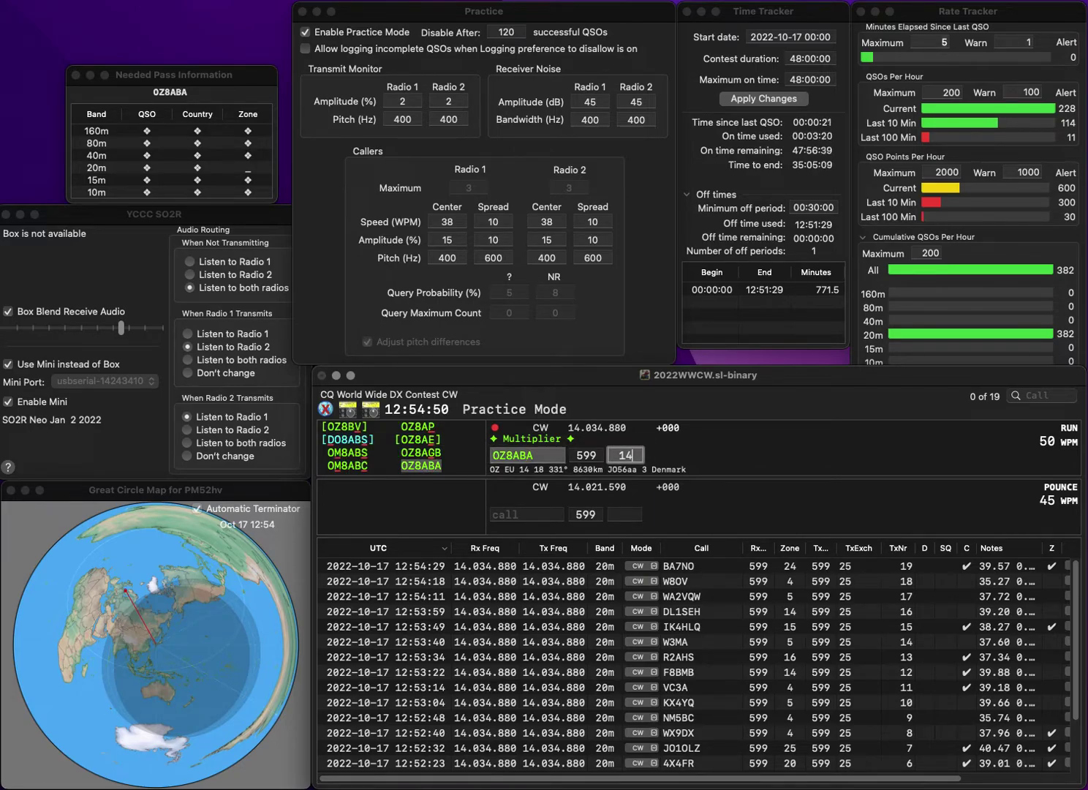
{"action": "key", "text": "Return"}
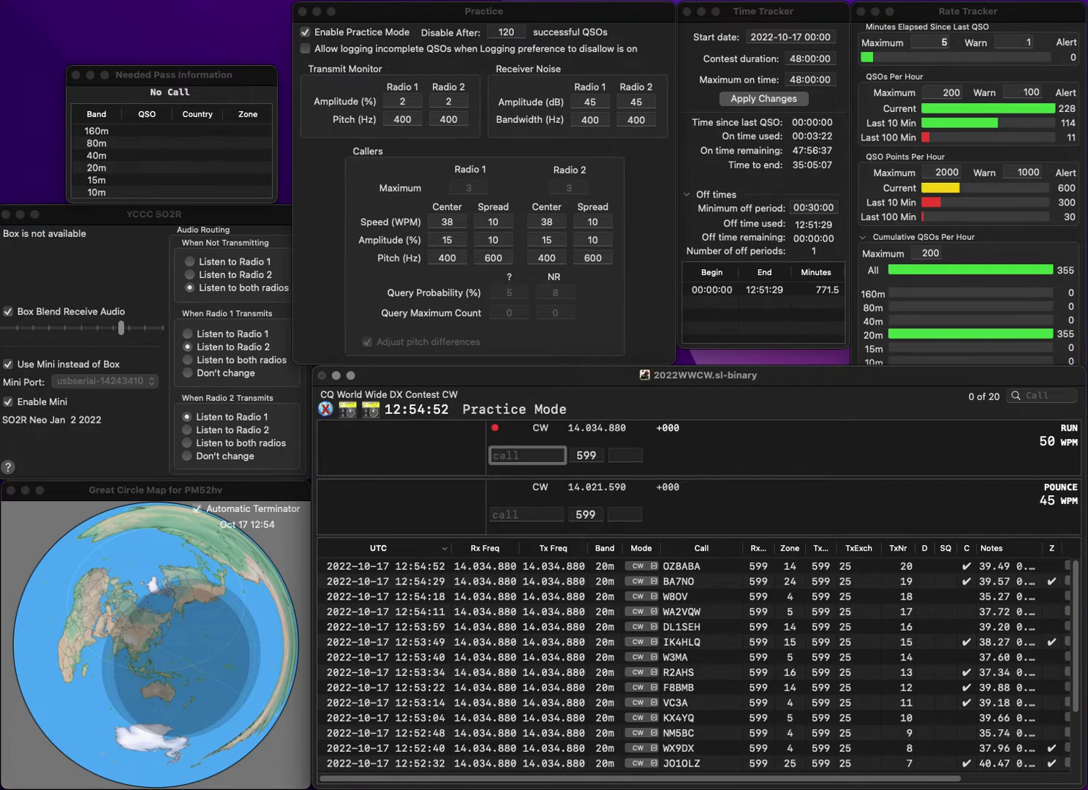
Log a run-radio contact with K0WOI in zone 4
{"action": "type", "text": "K0"}
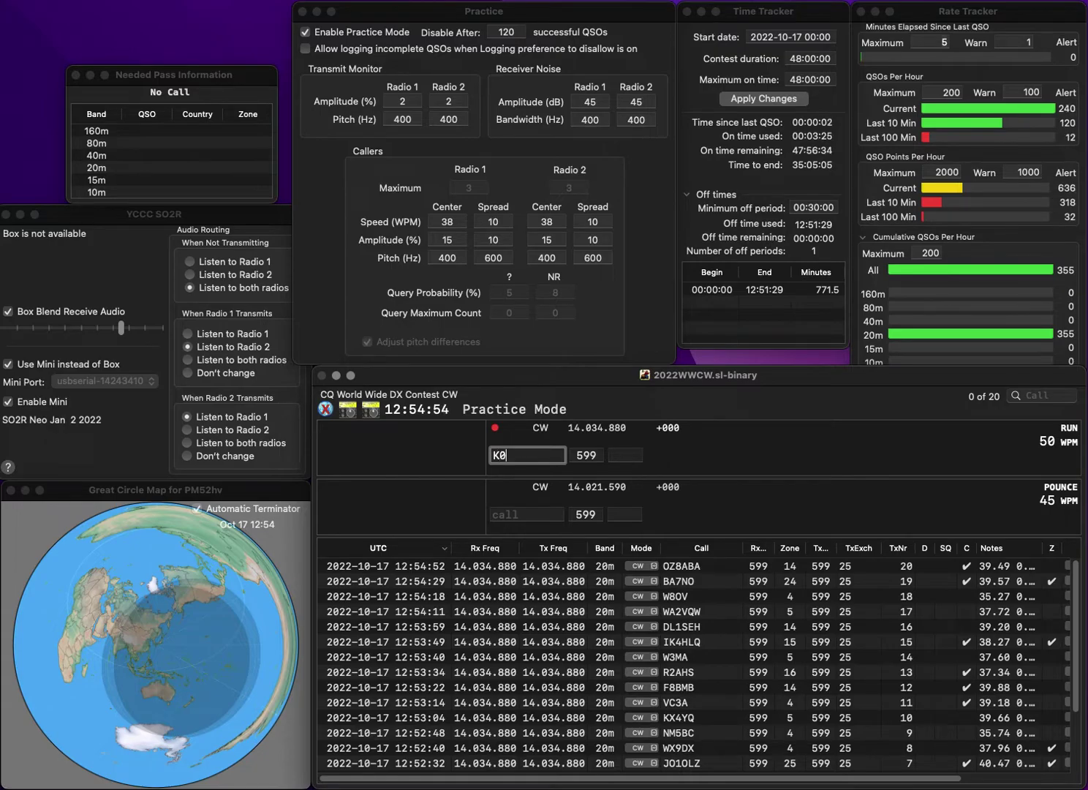
{"action": "type", "text": "WOI"}
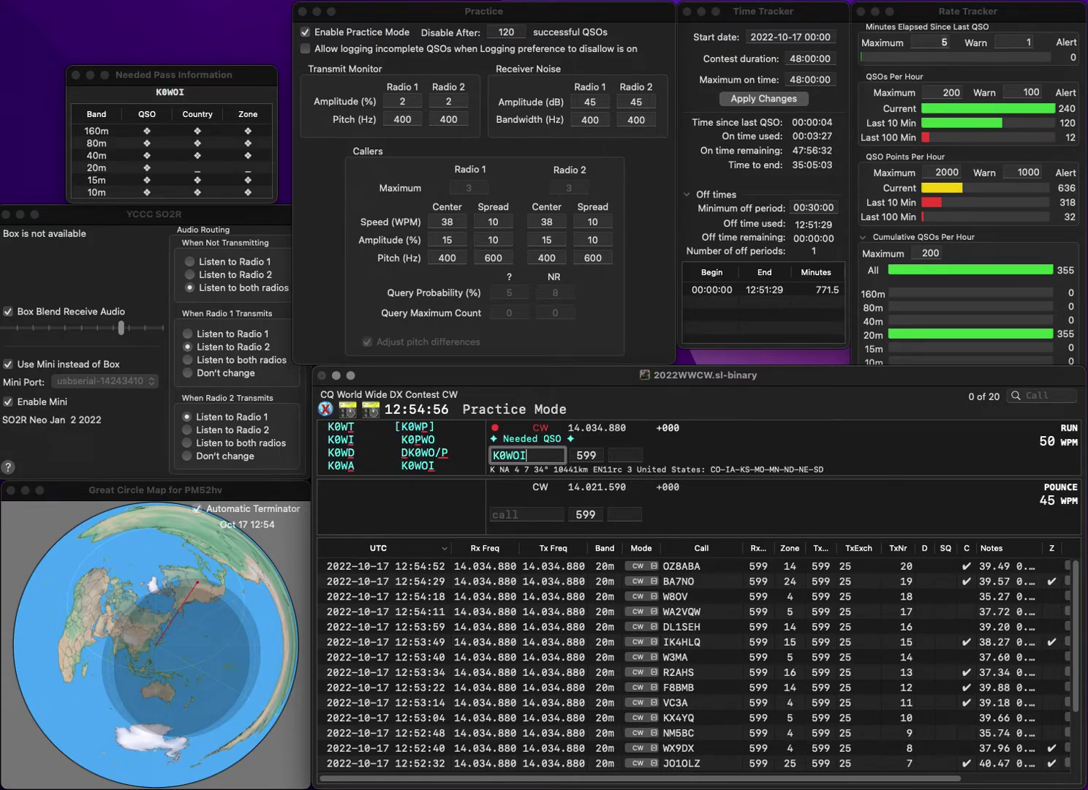
{"action": "key", "text": "space"}
{"action": "type", "text": "4"}
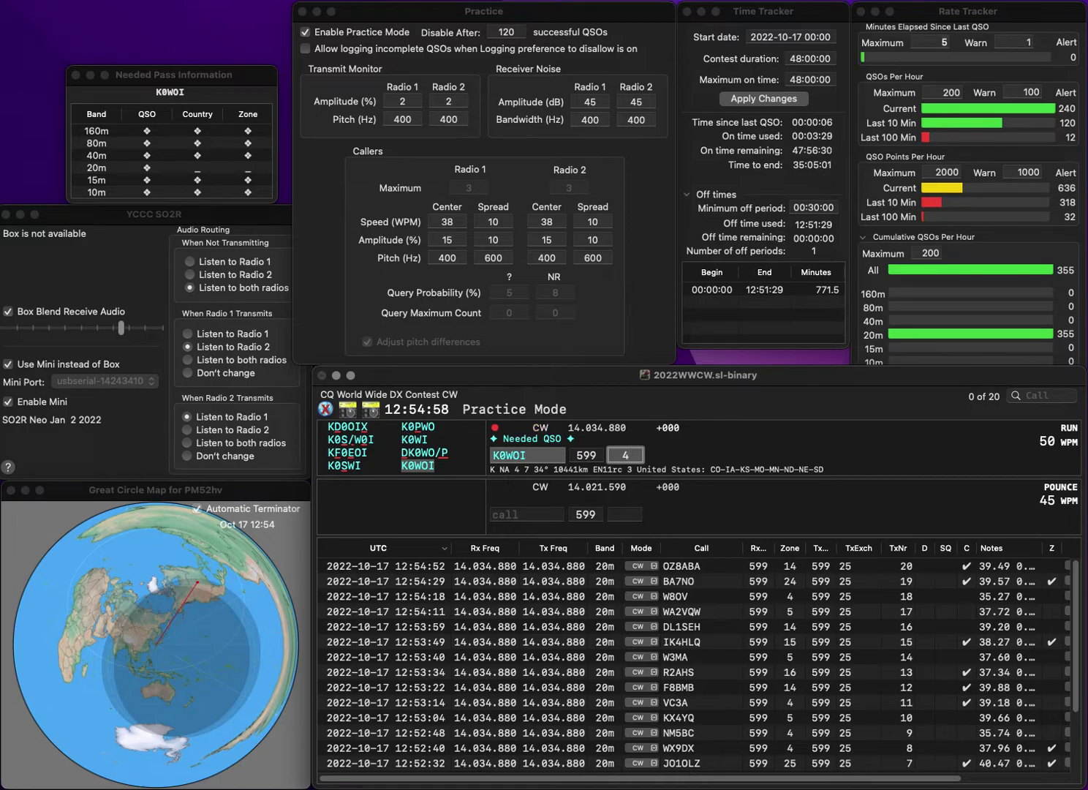
{"action": "key", "text": "Return"}
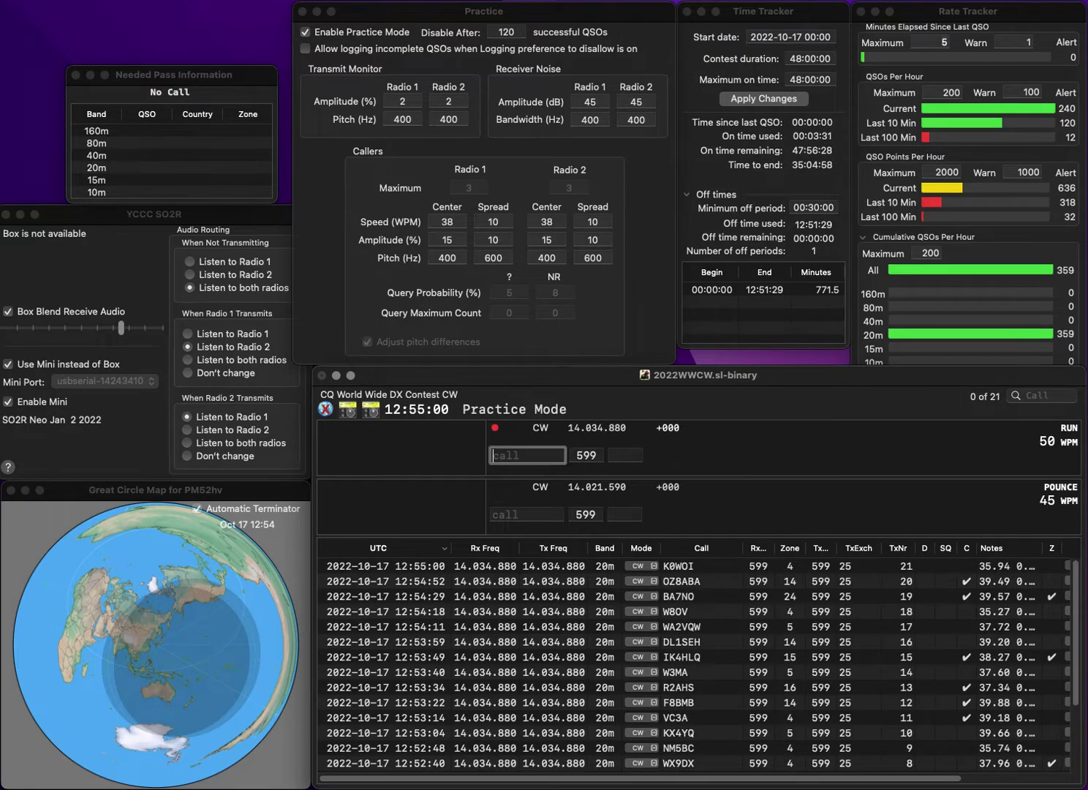
Log a run-radio contact with AI2D in zone 5
{"action": "type", "text": "AI2D"}
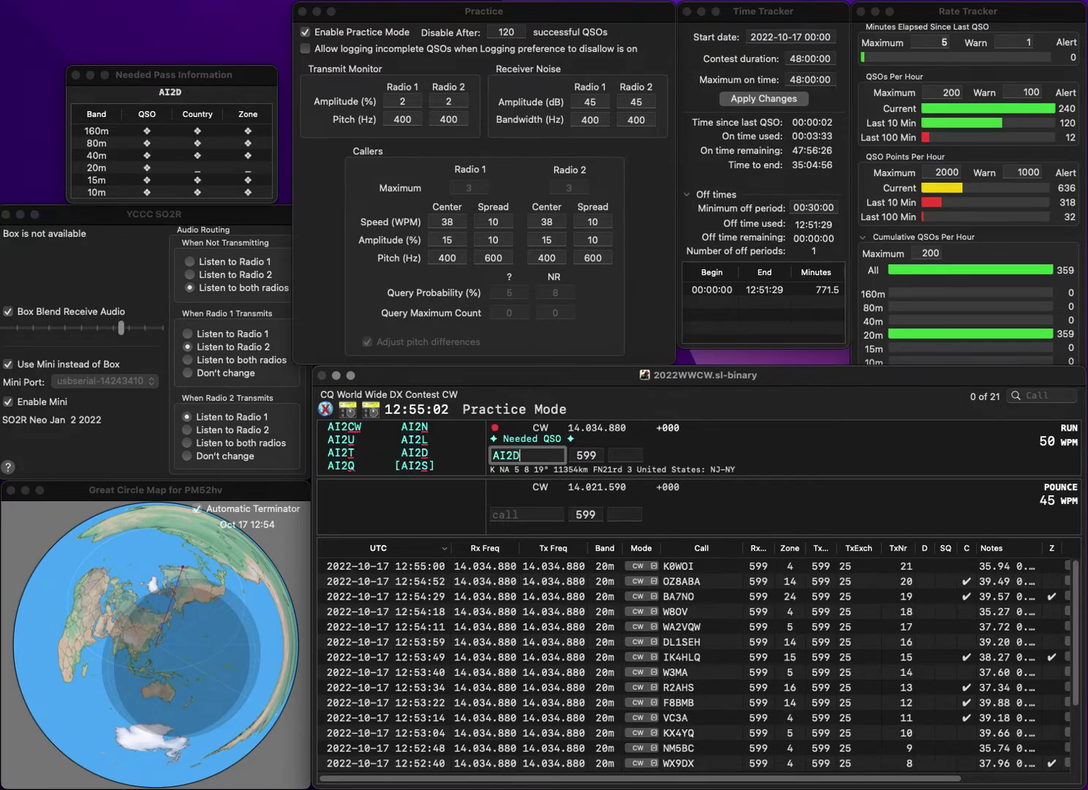
{"action": "key", "text": "Tab"}
{"action": "type", "text": "5"}
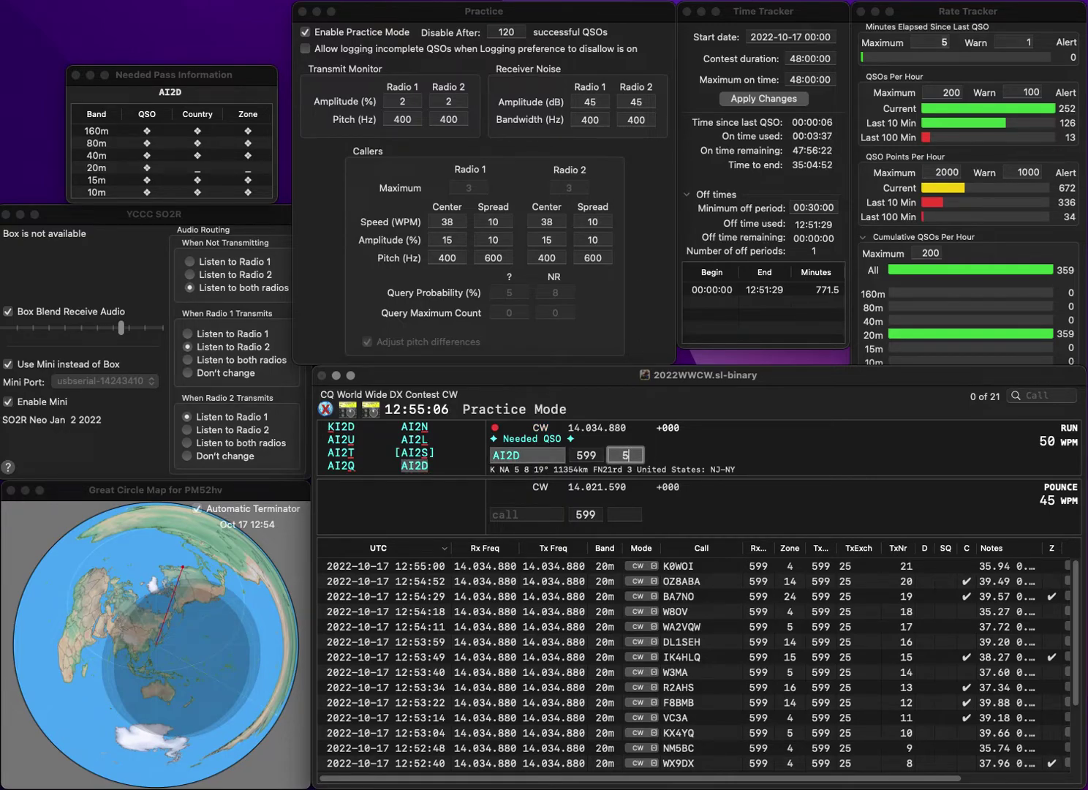
{"action": "key", "text": "Return"}
Enter the call OE5UAR, correct it to OE5UAL, and log the contact with zone 15
{"action": "type", "text": "OE5UA"}
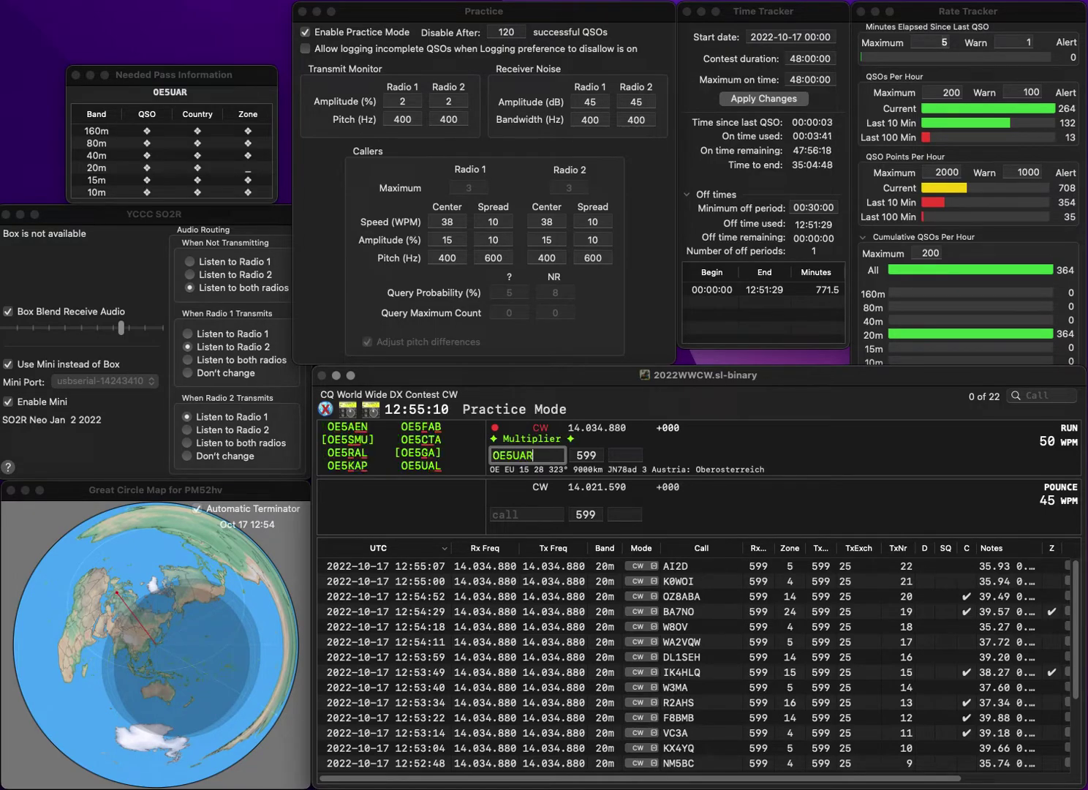
{"action": "type", "text": "L"}
{"action": "key", "text": "Tab"}
{"action": "type", "text": "15"}
{"action": "key", "text": "Return"}
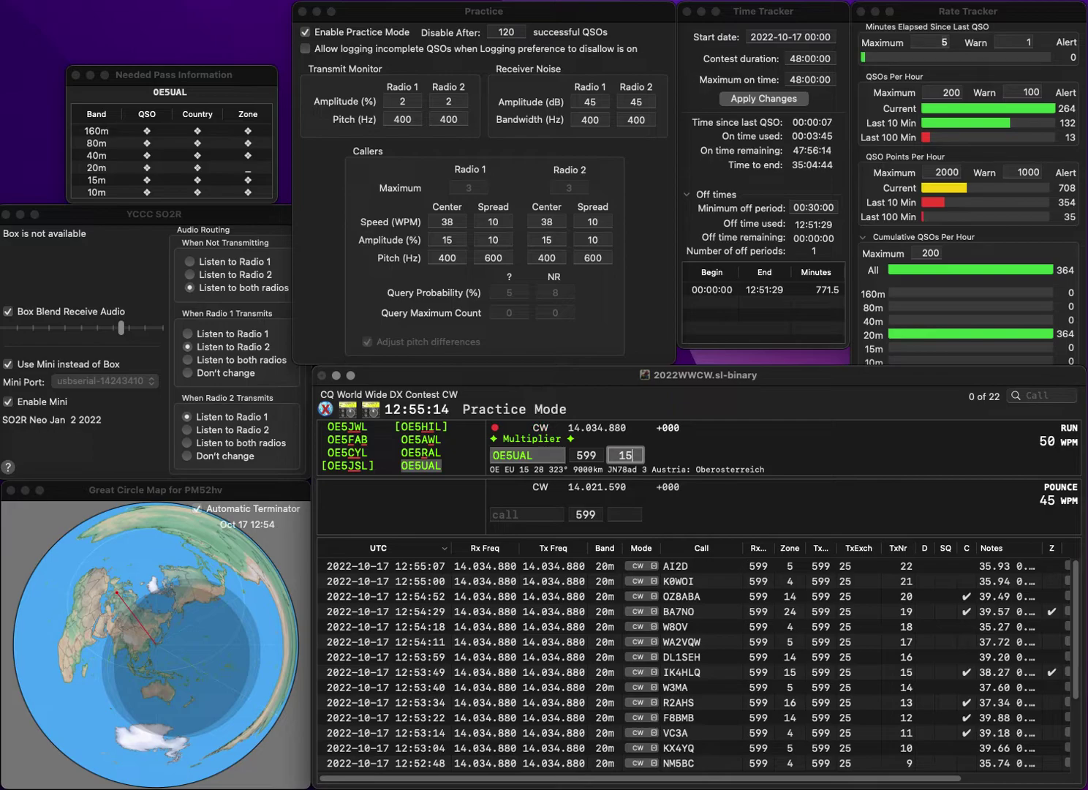
{"action": "type", "text": "DHPGB"}
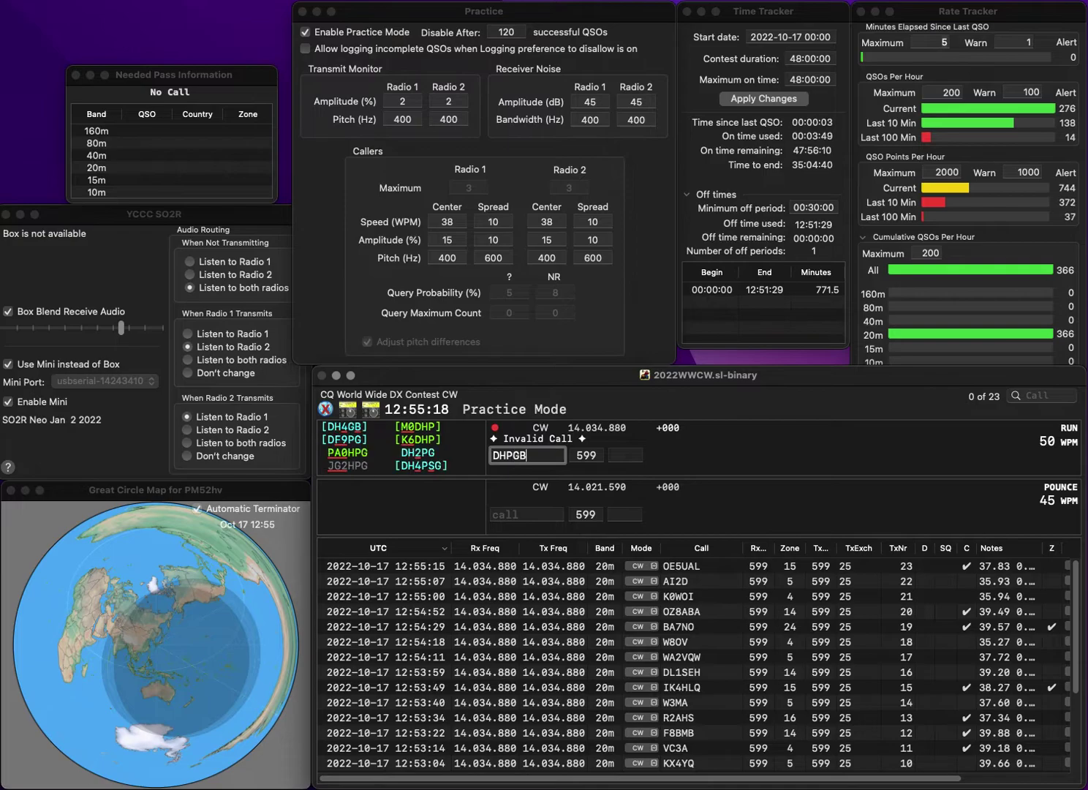
{"action": "key", "text": "BackSpace"}
{"action": "type", "text": "S5"}
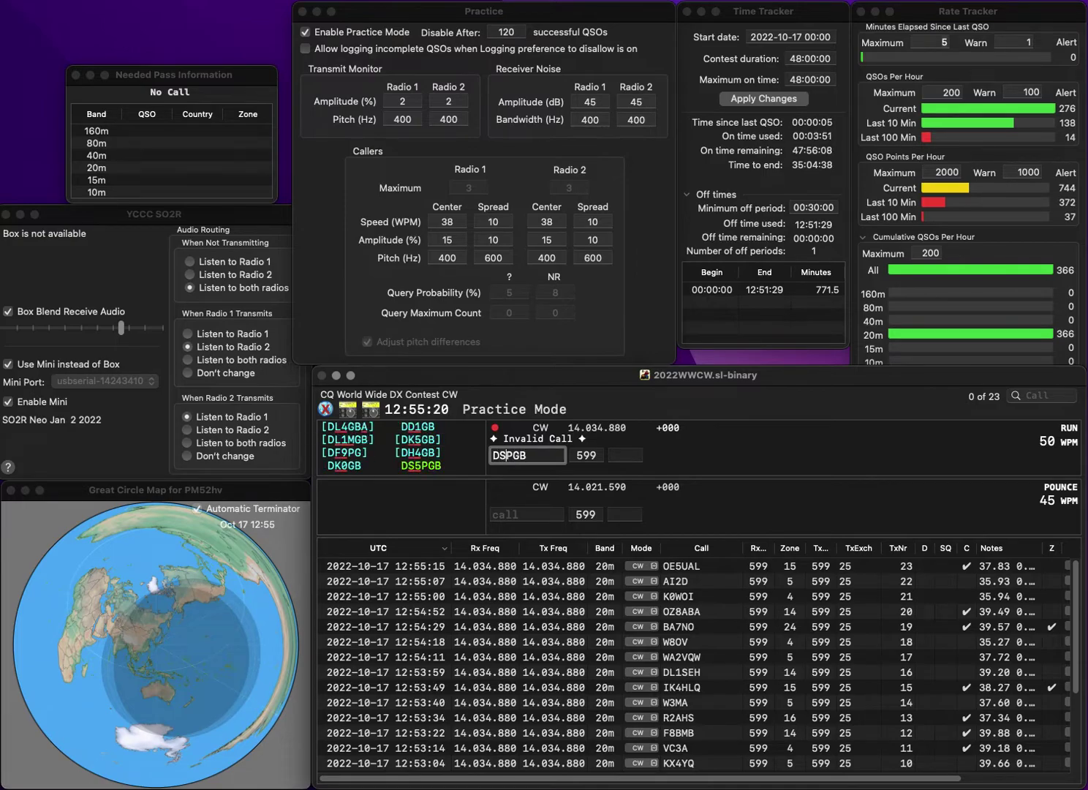
{"action": "key", "text": "space"}
{"action": "type", "text": "25"}
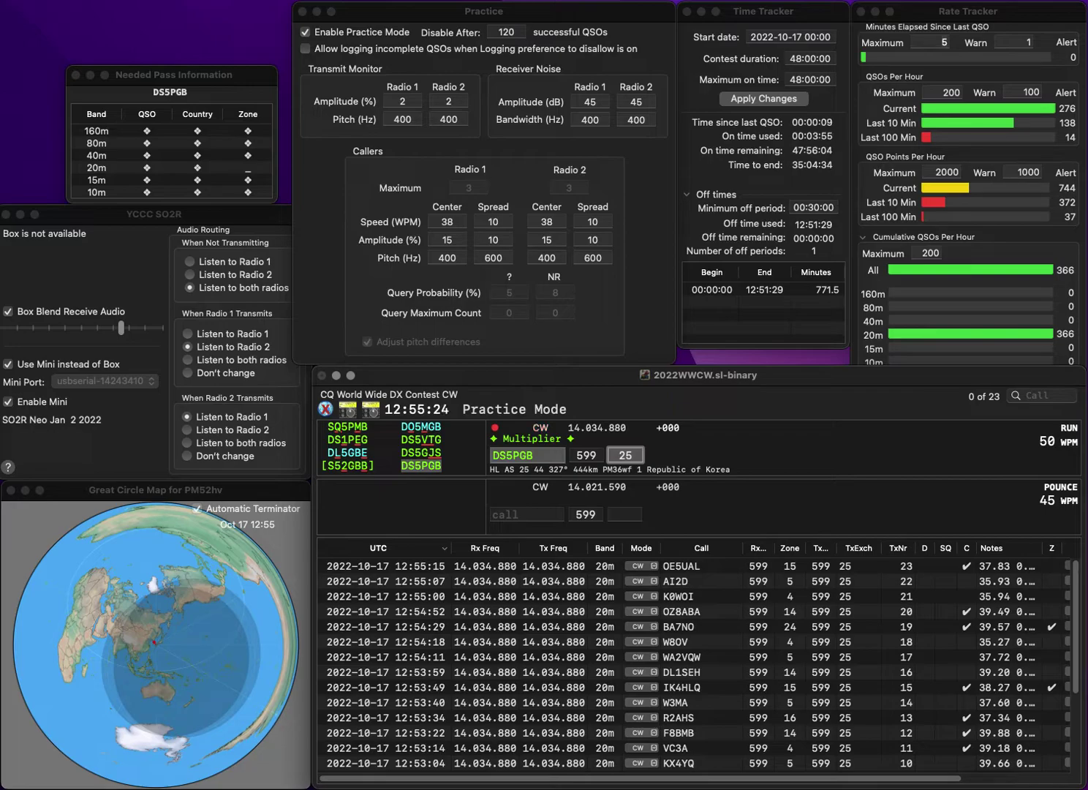
{"action": "key", "text": "Return"}
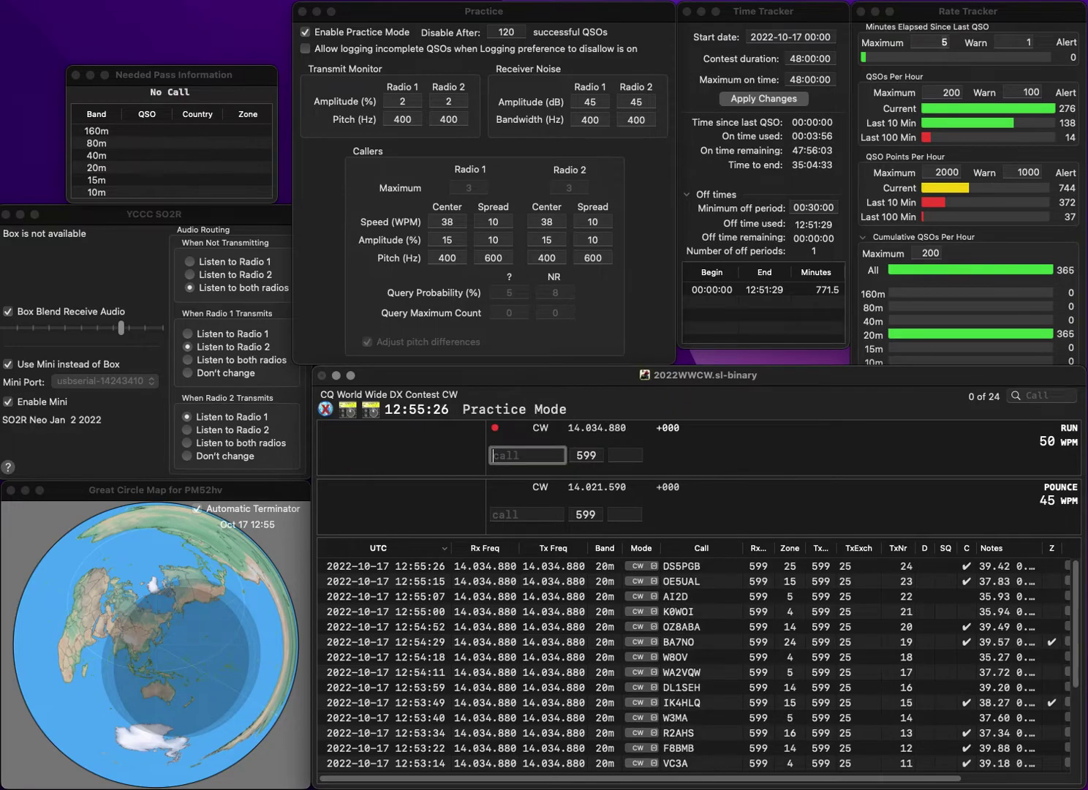
{"action": "type", "text": "IZ0"}
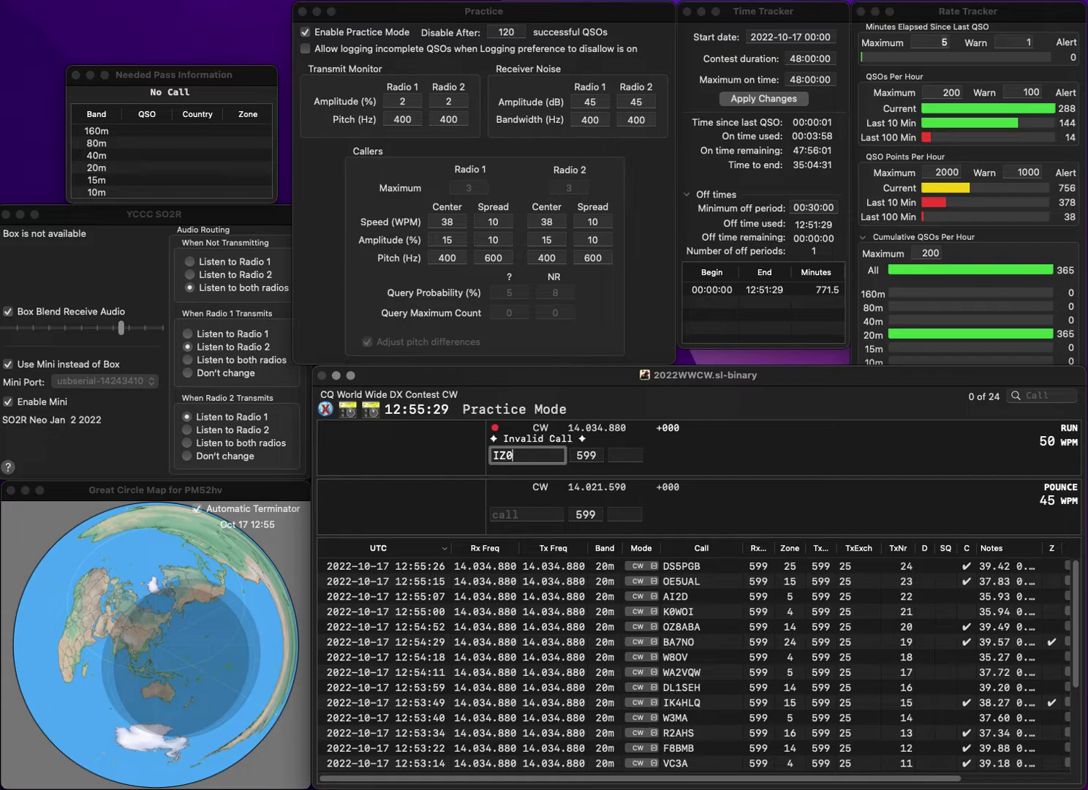
{"action": "type", "text": "VXY"}
{"action": "key", "text": "space"}
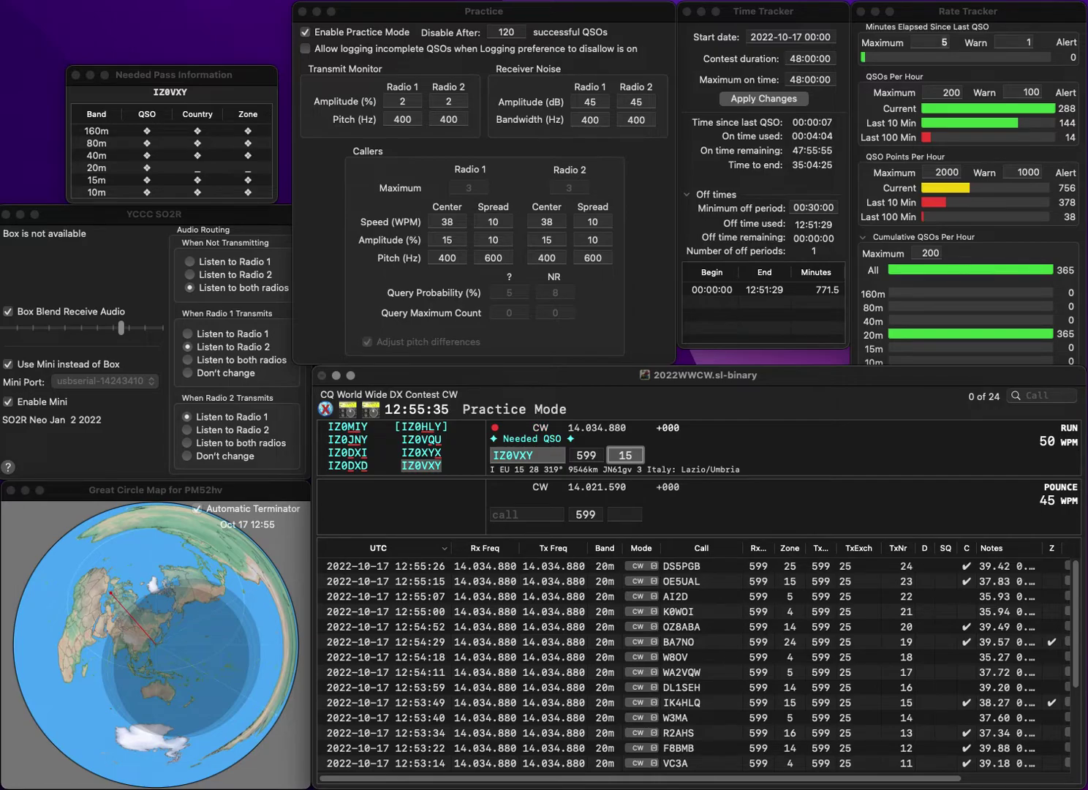
{"action": "key", "text": "Return"}
{"action": "type", "text": "N4AEE"}
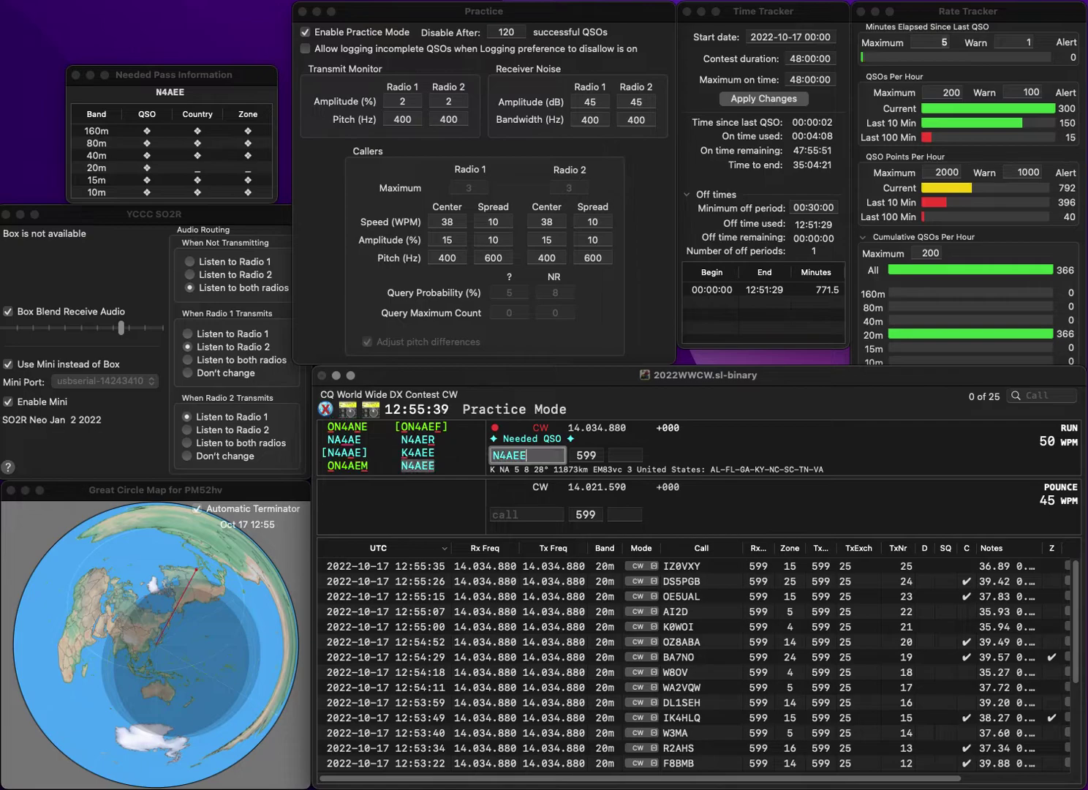
{"action": "key", "text": "space"}
{"action": "type", "text": "5"}
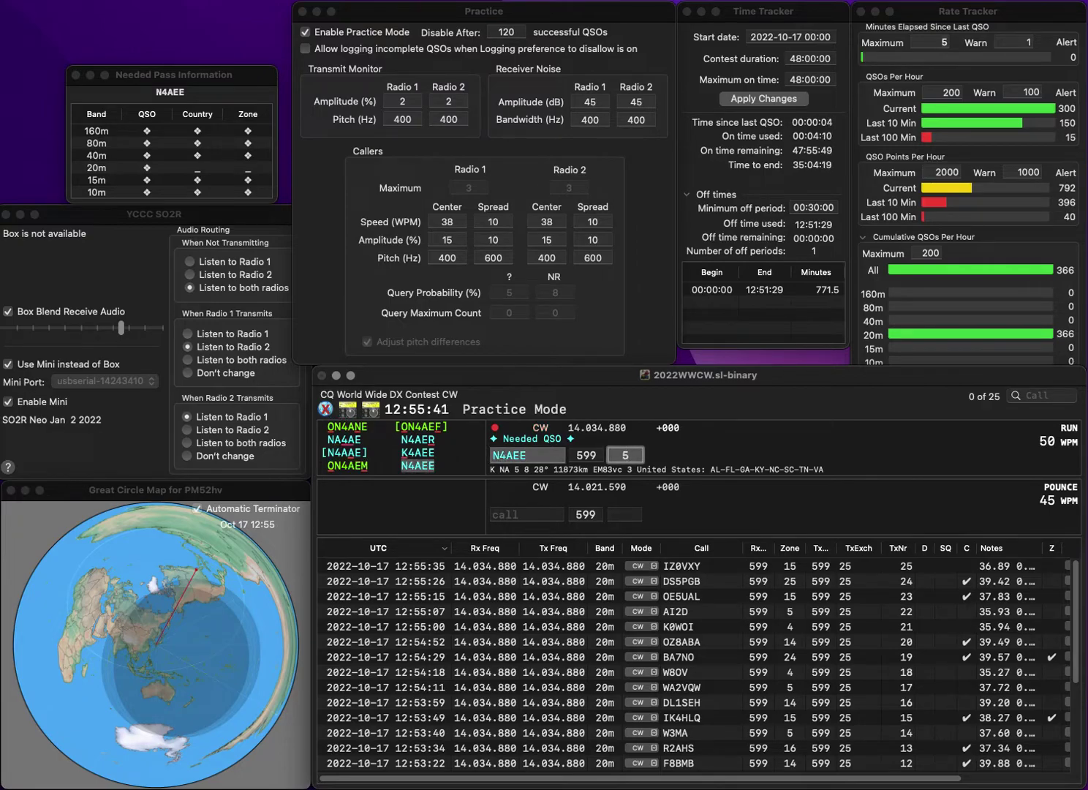
{"action": "key", "text": "Return"}
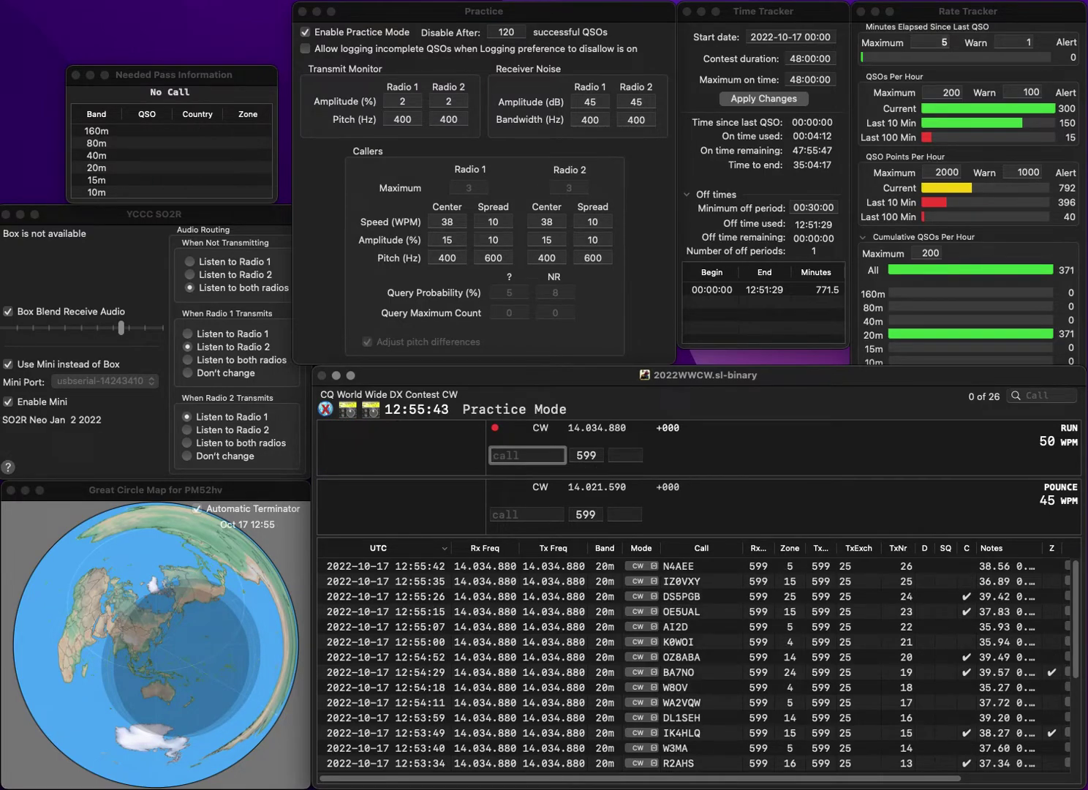
{"action": "type", "text": "PS89"}
{"action": "key", "text": "BackSpace"}
{"action": "key", "text": "BackSpace"}
{"action": "type", "text": "7"}
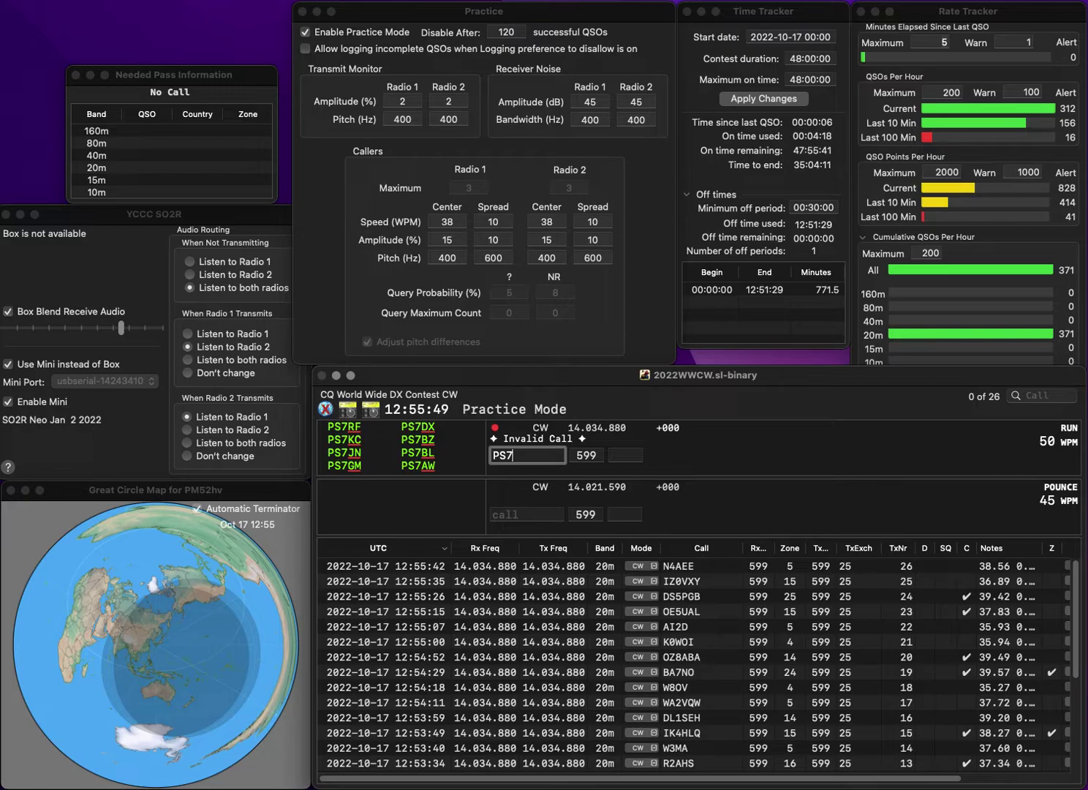
{"action": "type", "text": "YL"}
{"action": "key", "text": "space"}
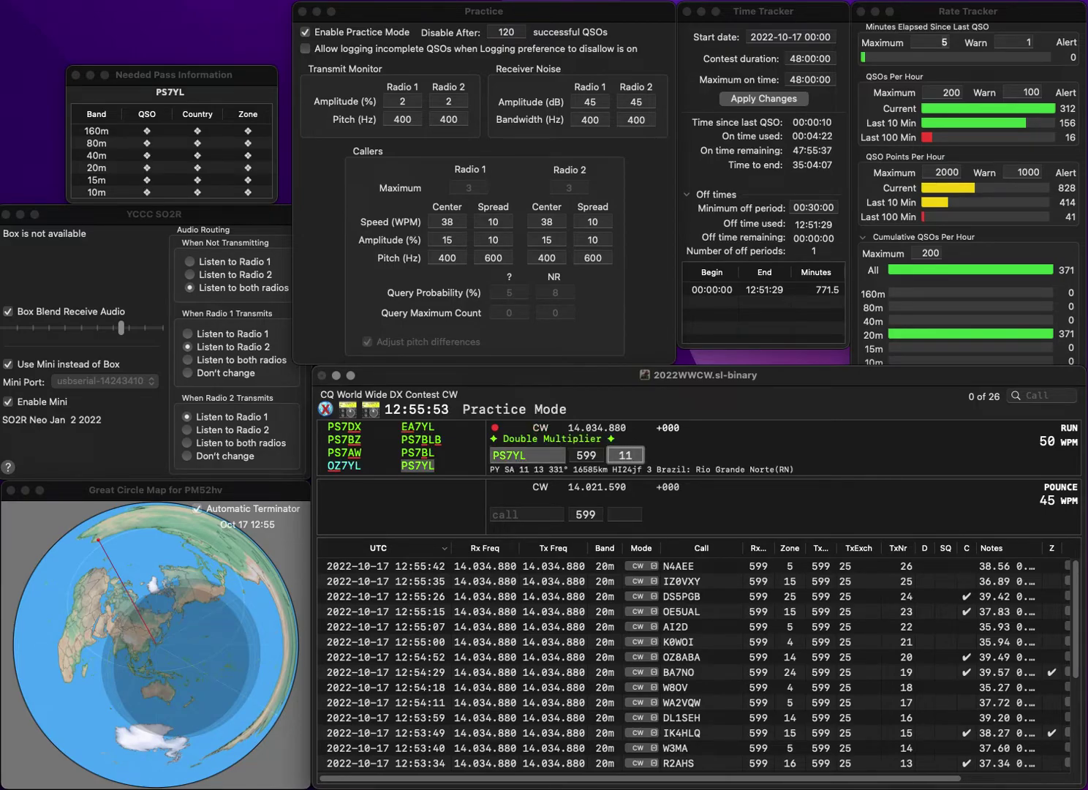
{"action": "key", "text": "Return"}
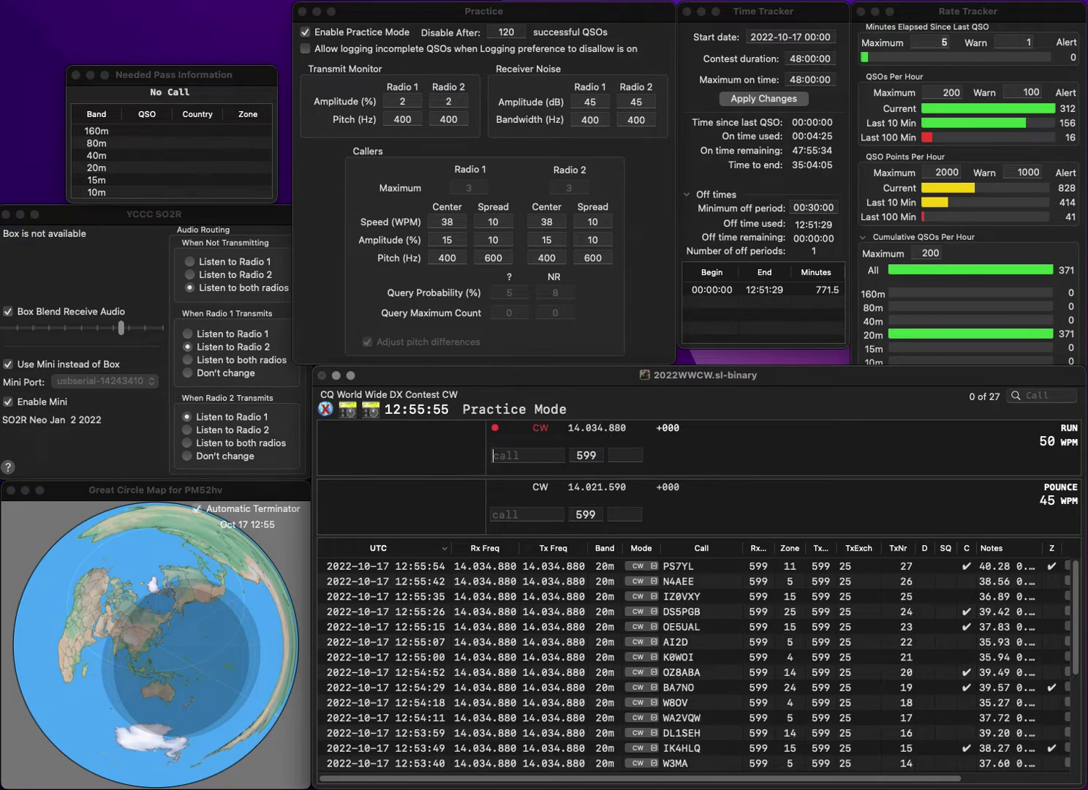
Enter the call UT5UT on the run radio and log the contact with zone 16
{"action": "type", "text": "V"}
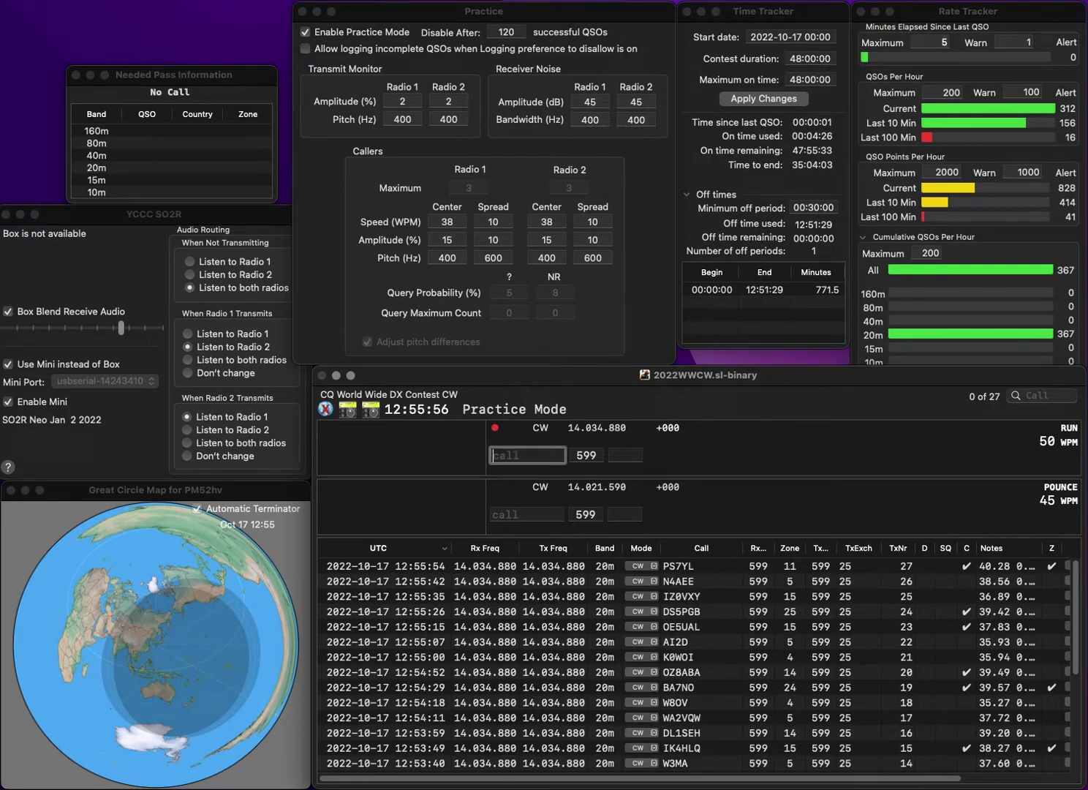
{"action": "left_click", "coordinate": [492, 455]}
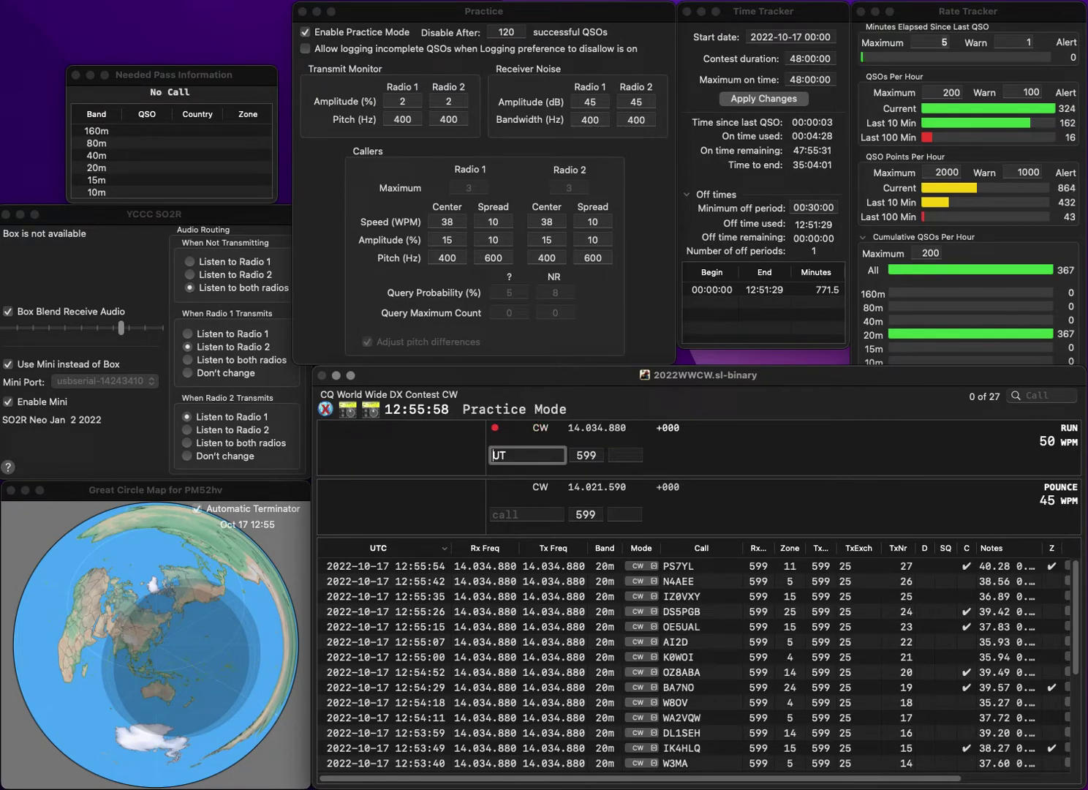
{"action": "type", "text": "VU"}
{"action": "key", "text": "BackSpace"}
{"action": "key", "text": "BackSpace"}
{"action": "type", "text": "UT5UT"}
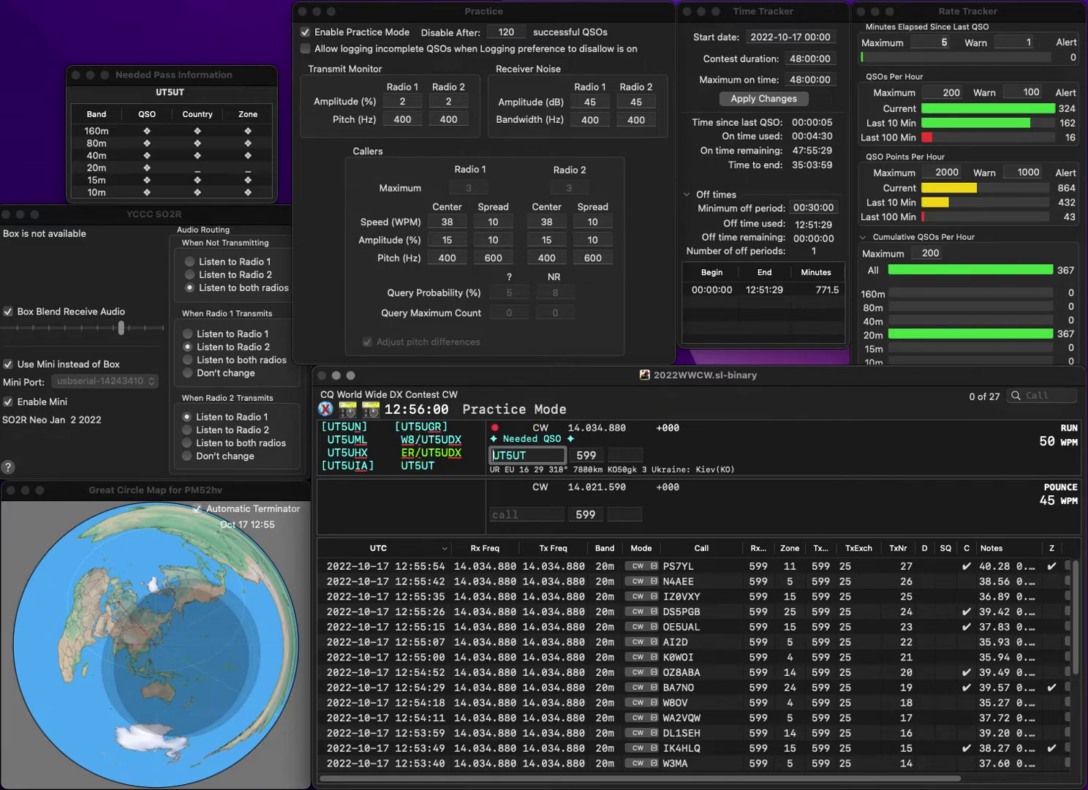
{"action": "key", "text": "Return"}
{"action": "type", "text": "16"}
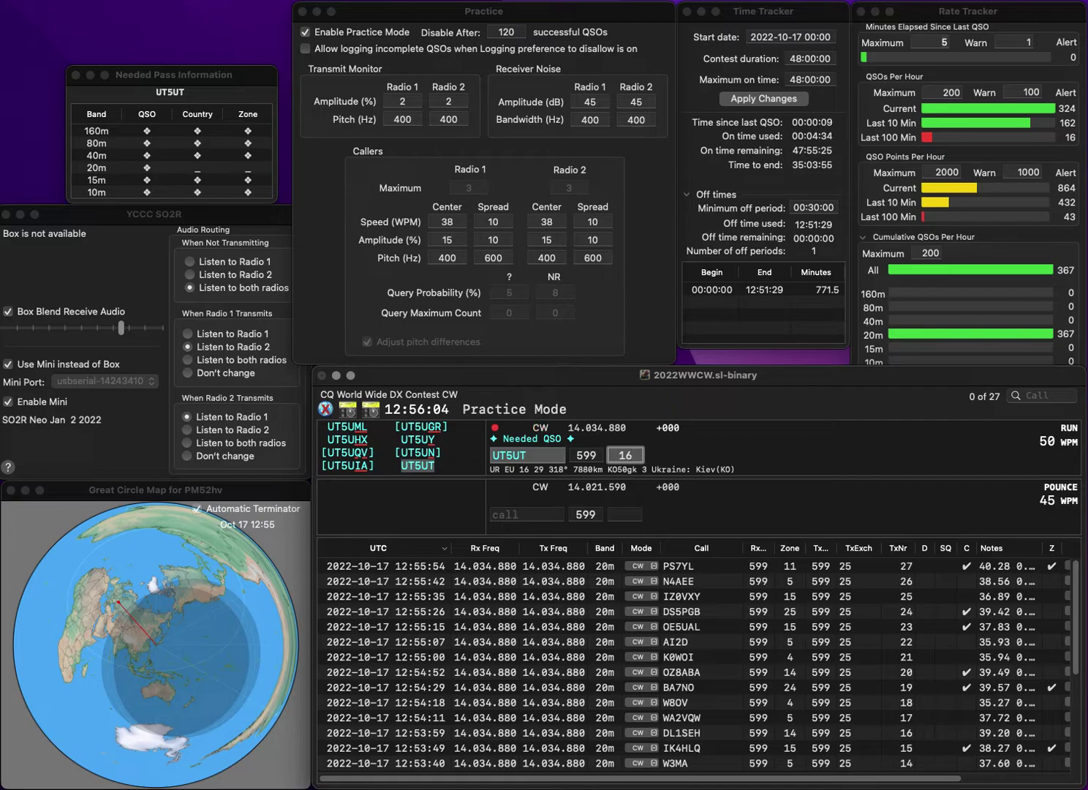
{"action": "key", "text": "Return"}
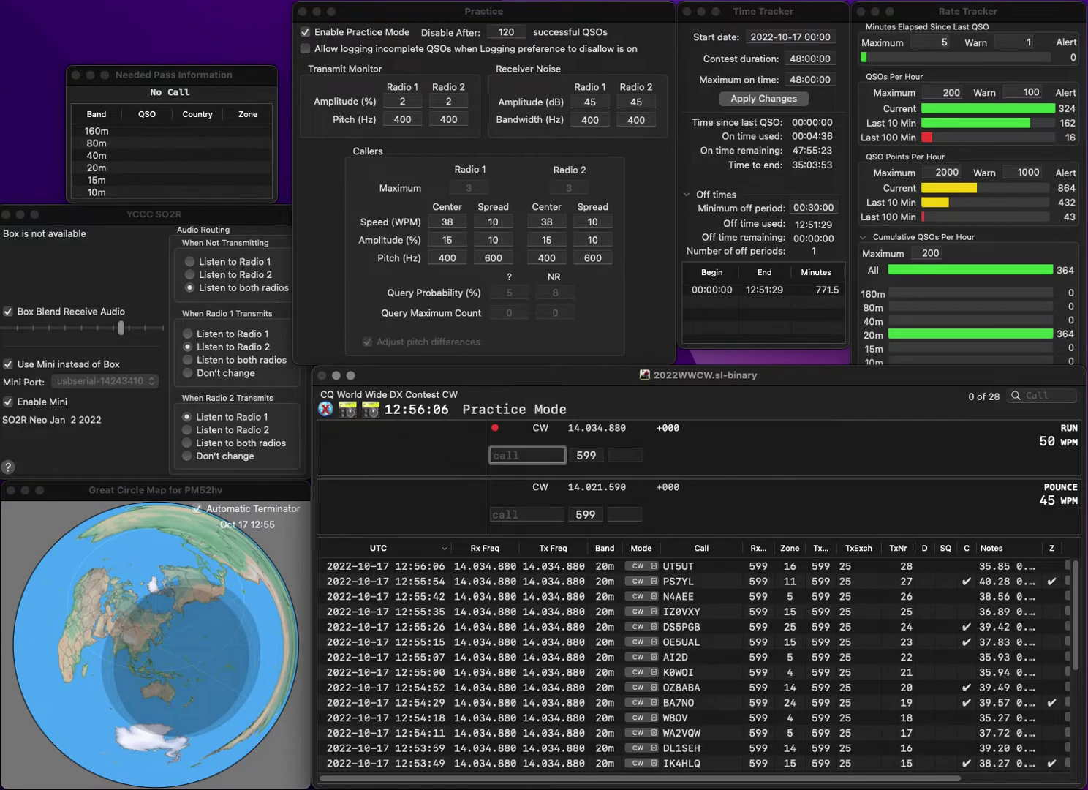
{"action": "type", "text": "K4JUG"}
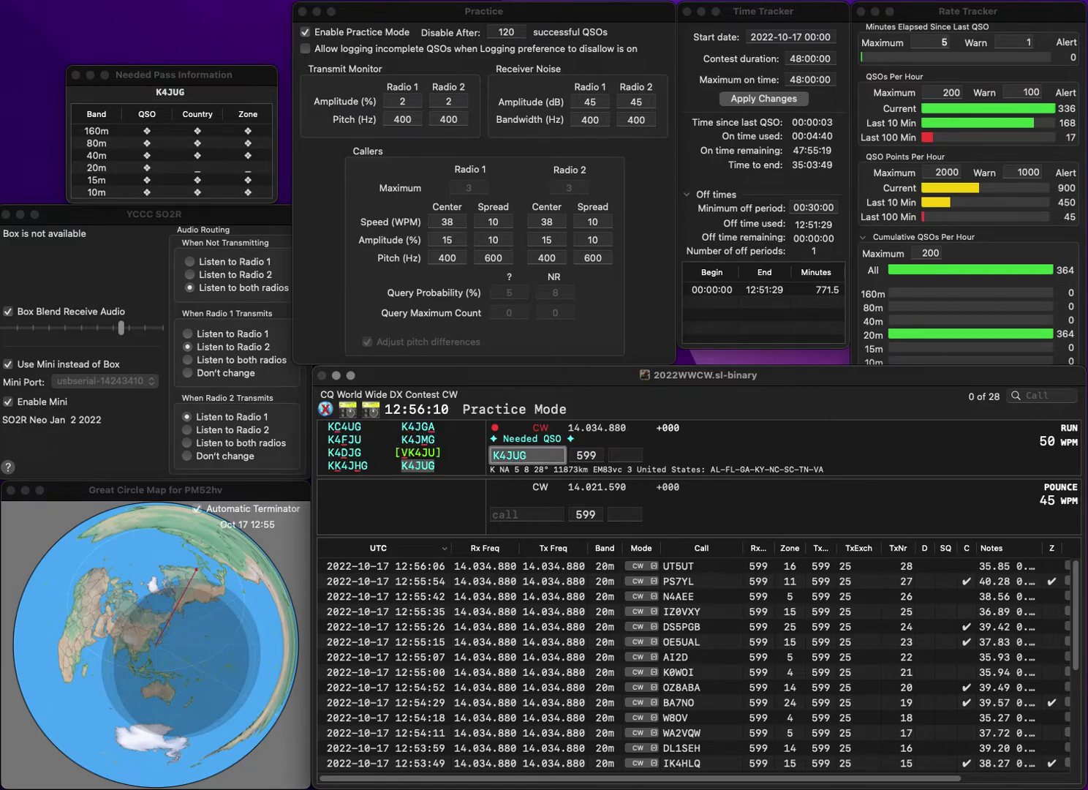
{"action": "key", "text": "space"}
{"action": "type", "text": "5"}
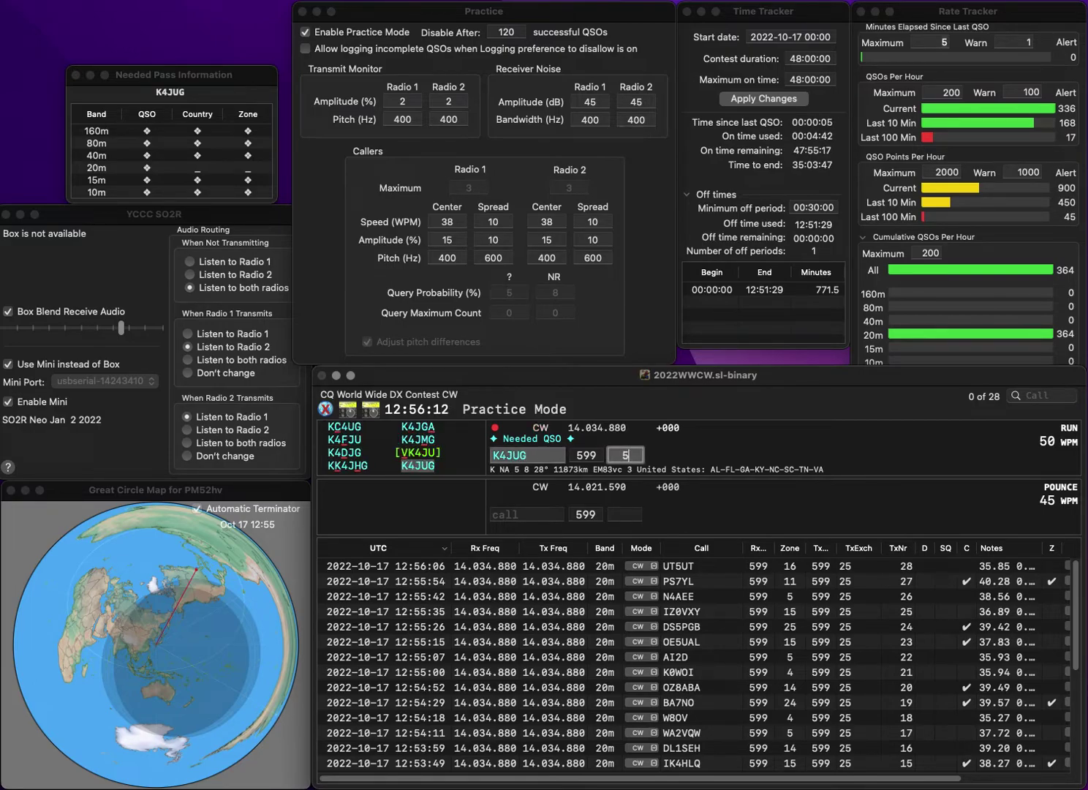
{"action": "key", "text": "Return"}
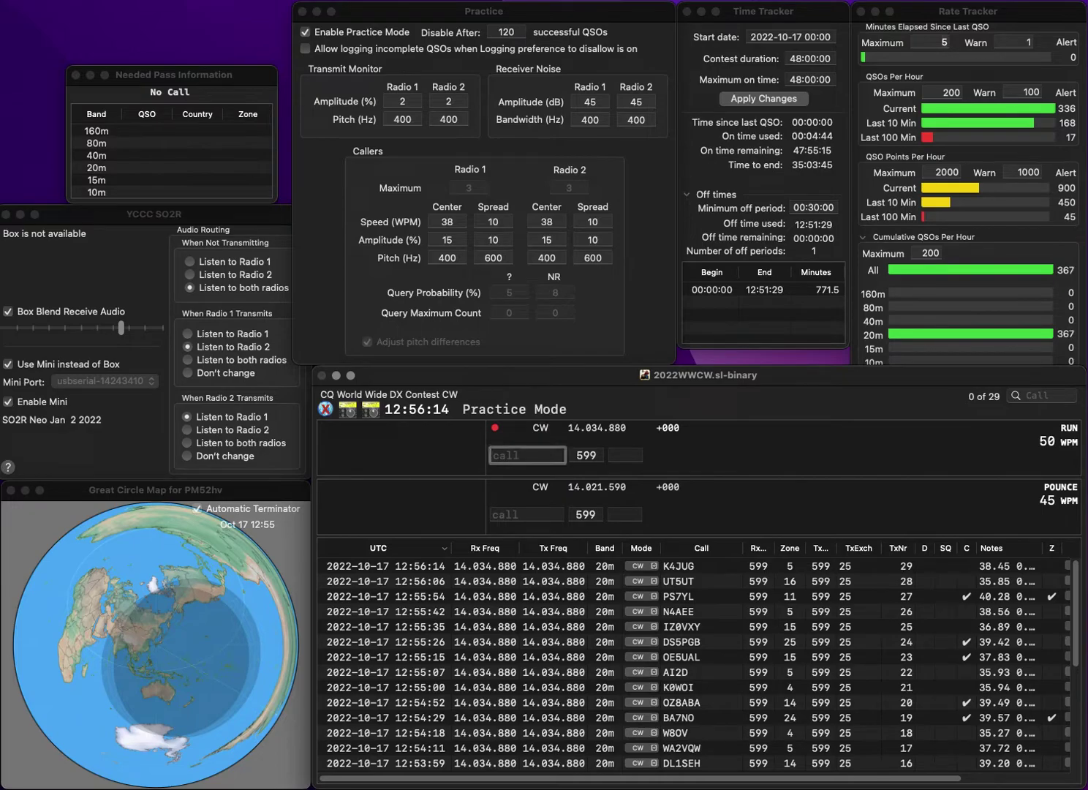
Log a run-radio contact with M0BJL in zone 14
{"action": "type", "text": "M0BJL"}
{"action": "key", "text": "Tab"}
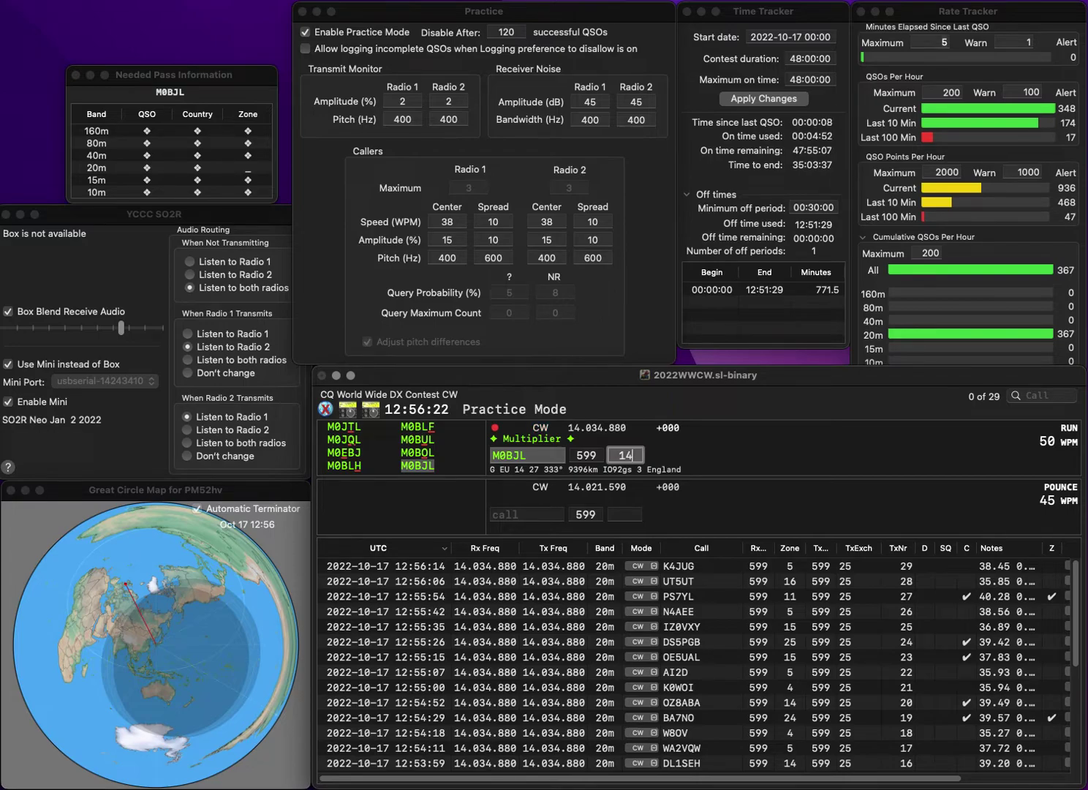
{"action": "key", "text": "Return"}
{"action": "type", "text": "KD"}
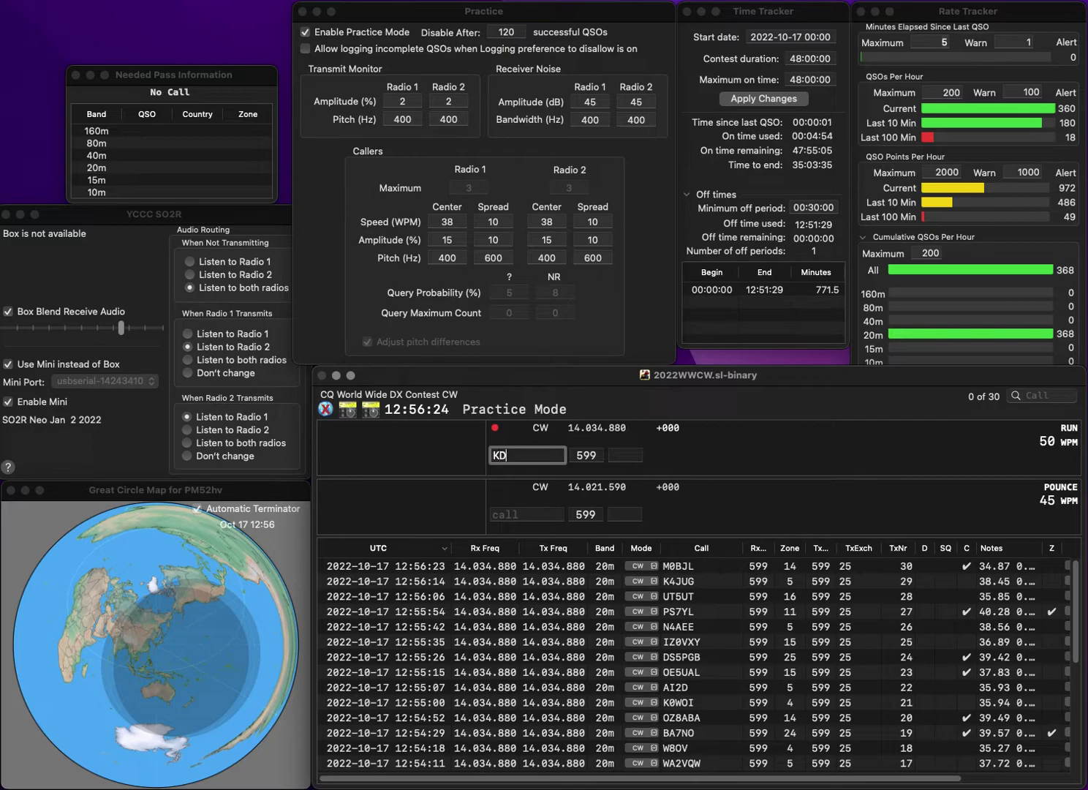
{"action": "type", "text": "2VSE"}
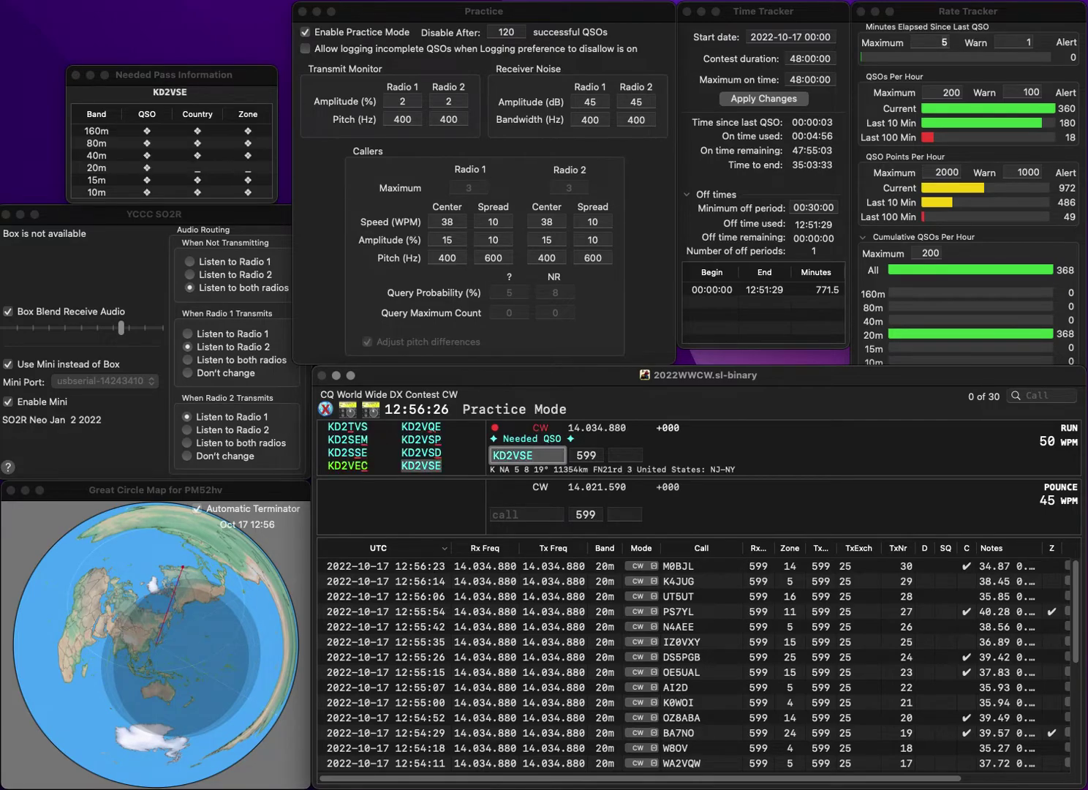
{"action": "key", "text": "space"}
{"action": "type", "text": "5"}
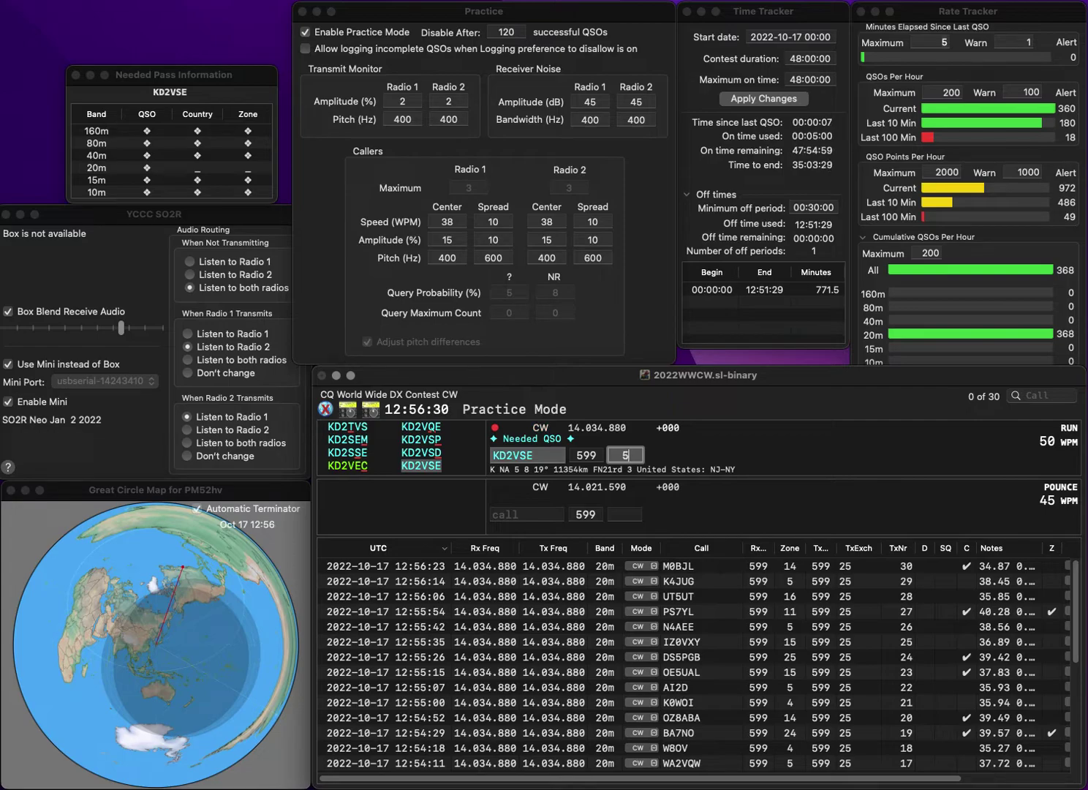
{"action": "key", "text": "Return"}
Log a run-radio contact with YU2M in zone 15
{"action": "type", "text": "YU2M"}
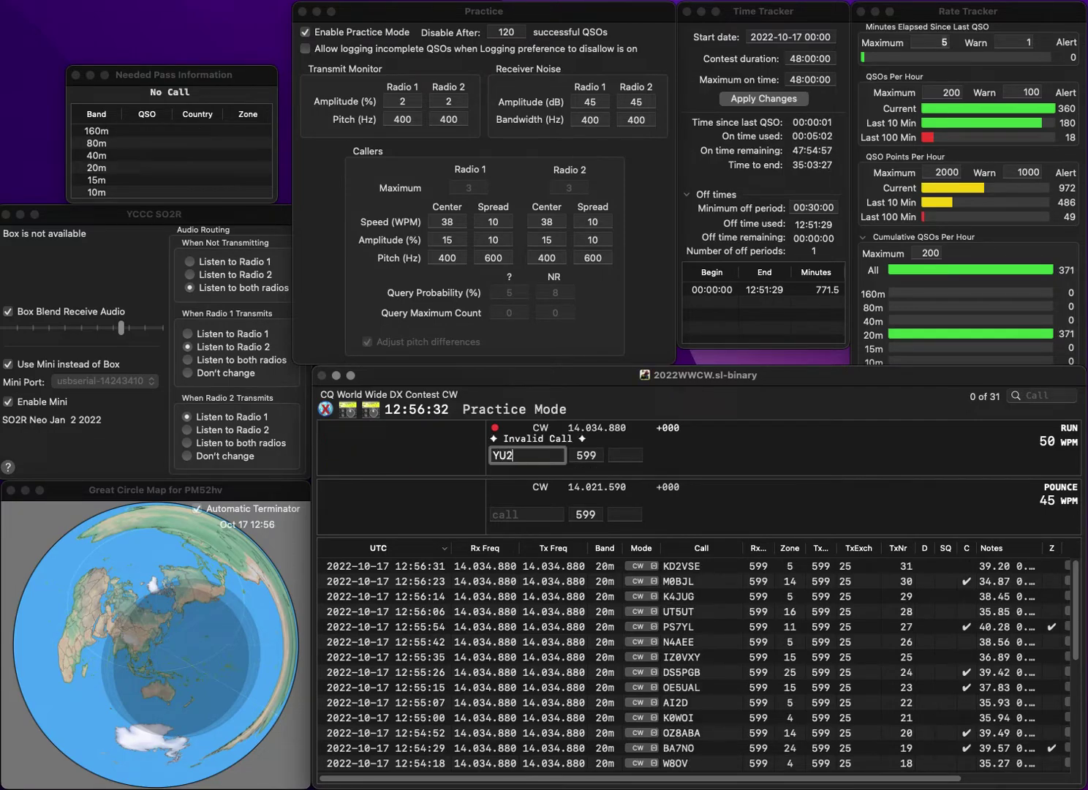
{"action": "key", "text": "space"}
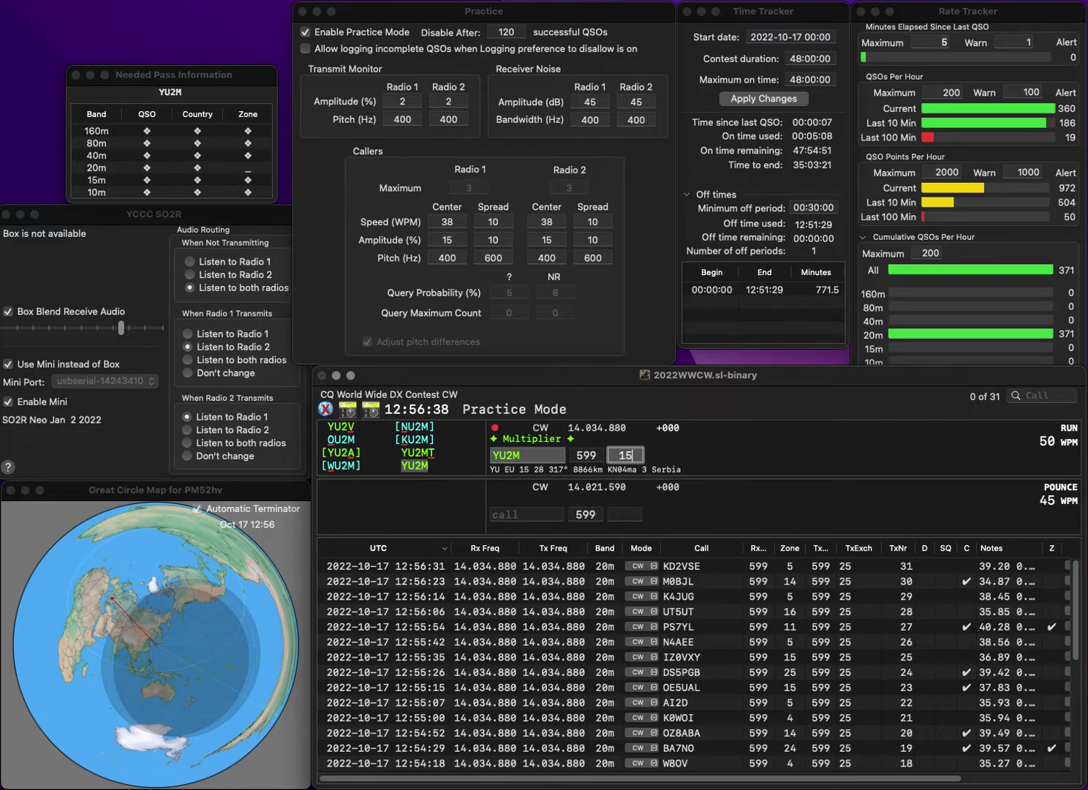
{"action": "key", "text": "Return"}
Log a run-radio contact with K2BX in zone 5
{"action": "type", "text": "K2"}
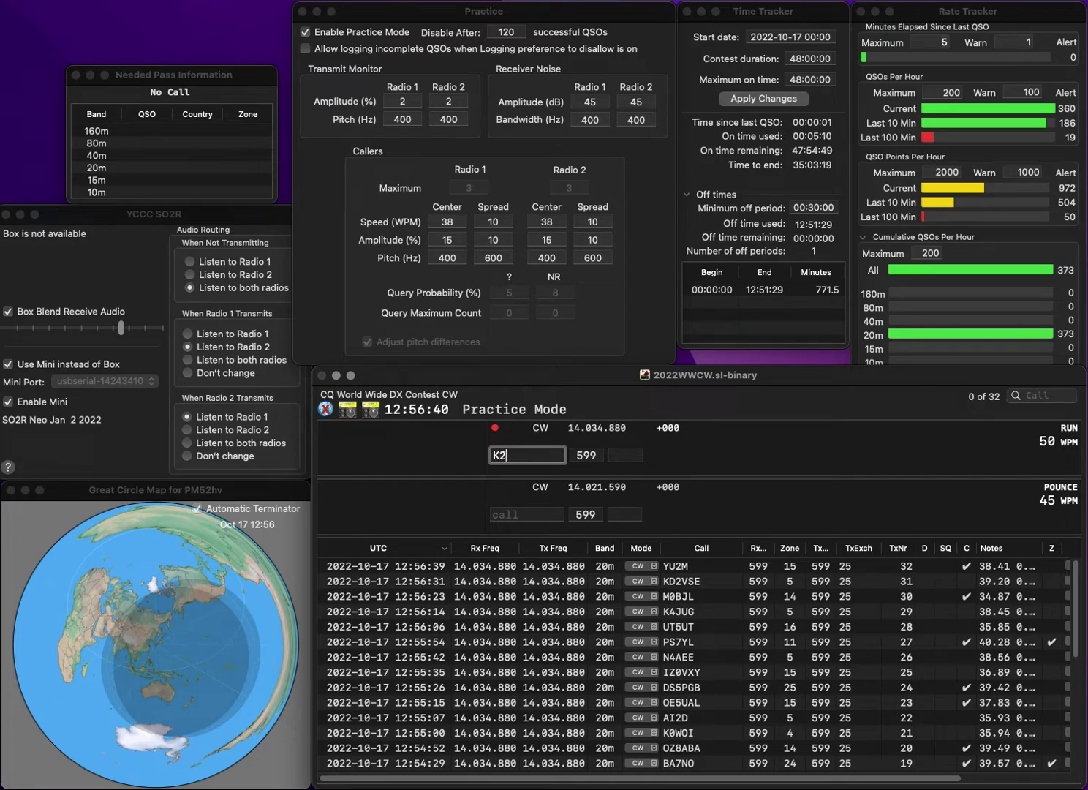
{"action": "type", "text": "BX"}
{"action": "key", "text": "space"}
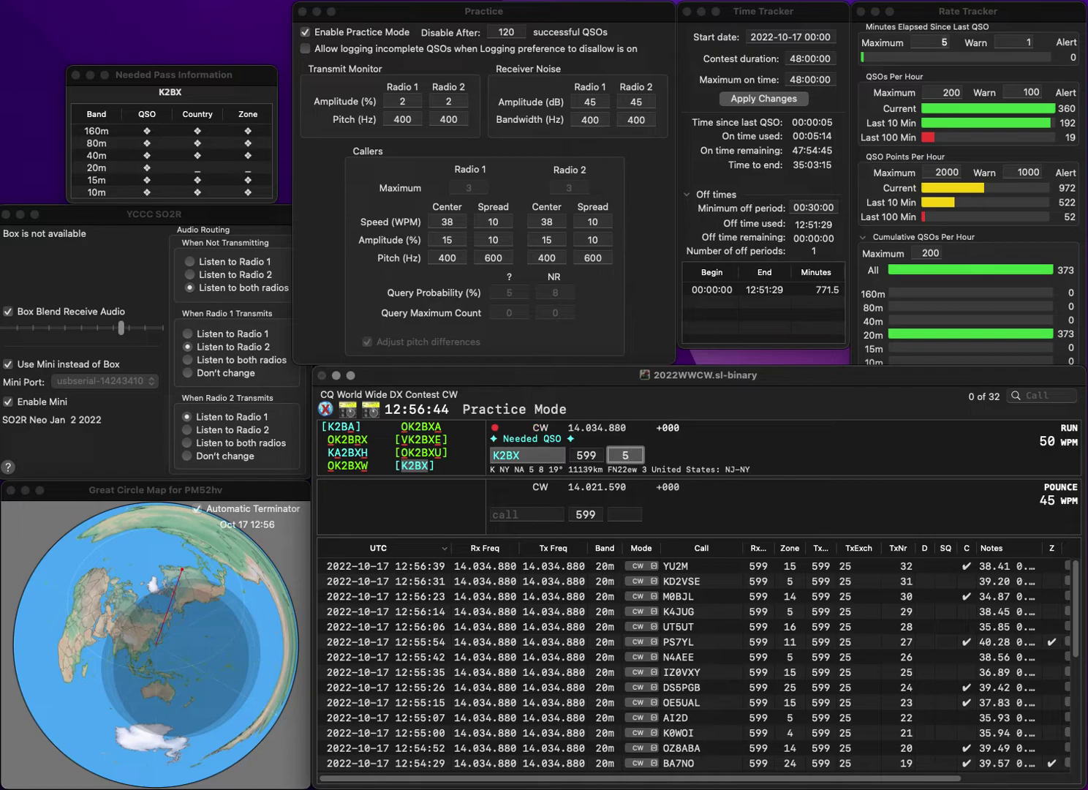
{"action": "key", "text": "Return"}
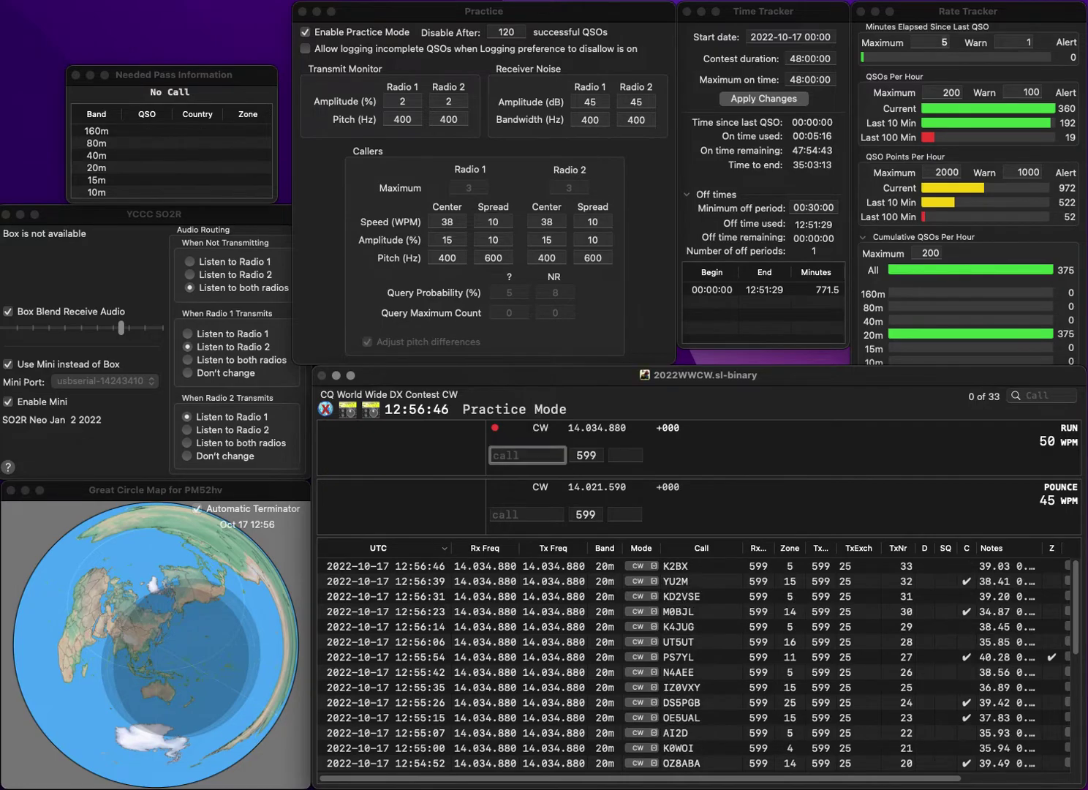
Enter the partial call AK, correct it to AC1AA, and log the contact with zone 5
{"action": "type", "text": "AK"}
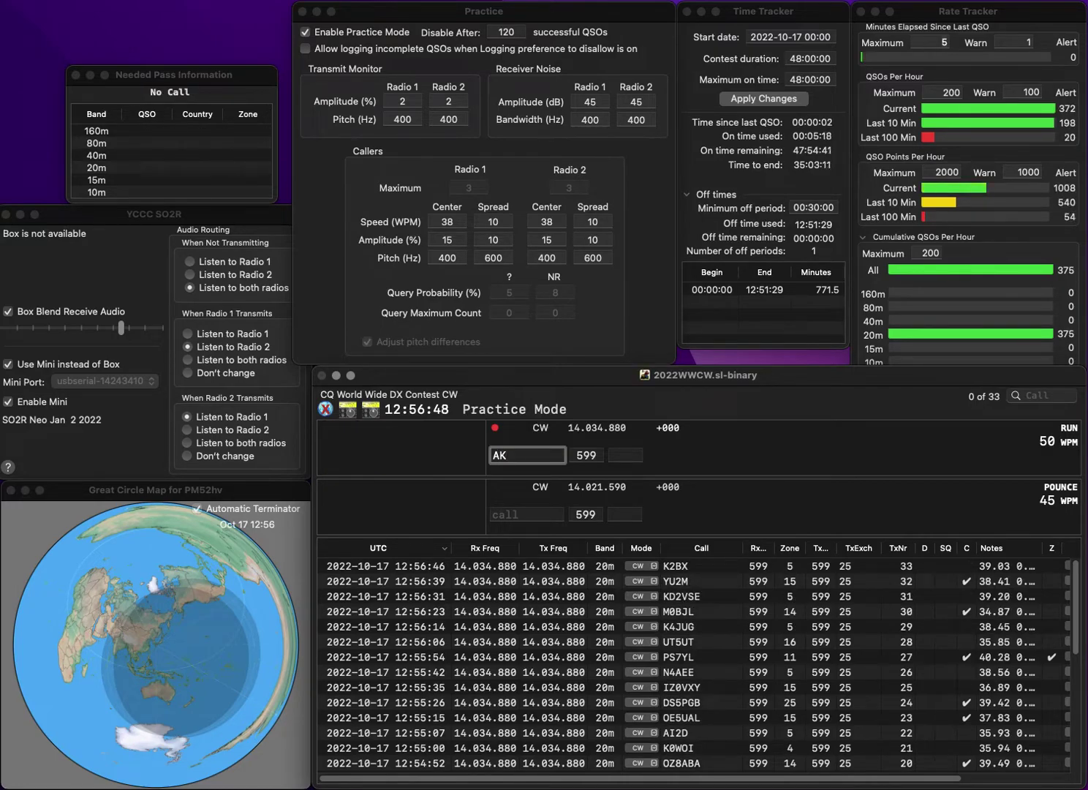
{"action": "key", "text": "BackSpace"}
{"action": "type", "text": "C1AA"}
{"action": "key", "text": "space"}
{"action": "type", "text": "5"}
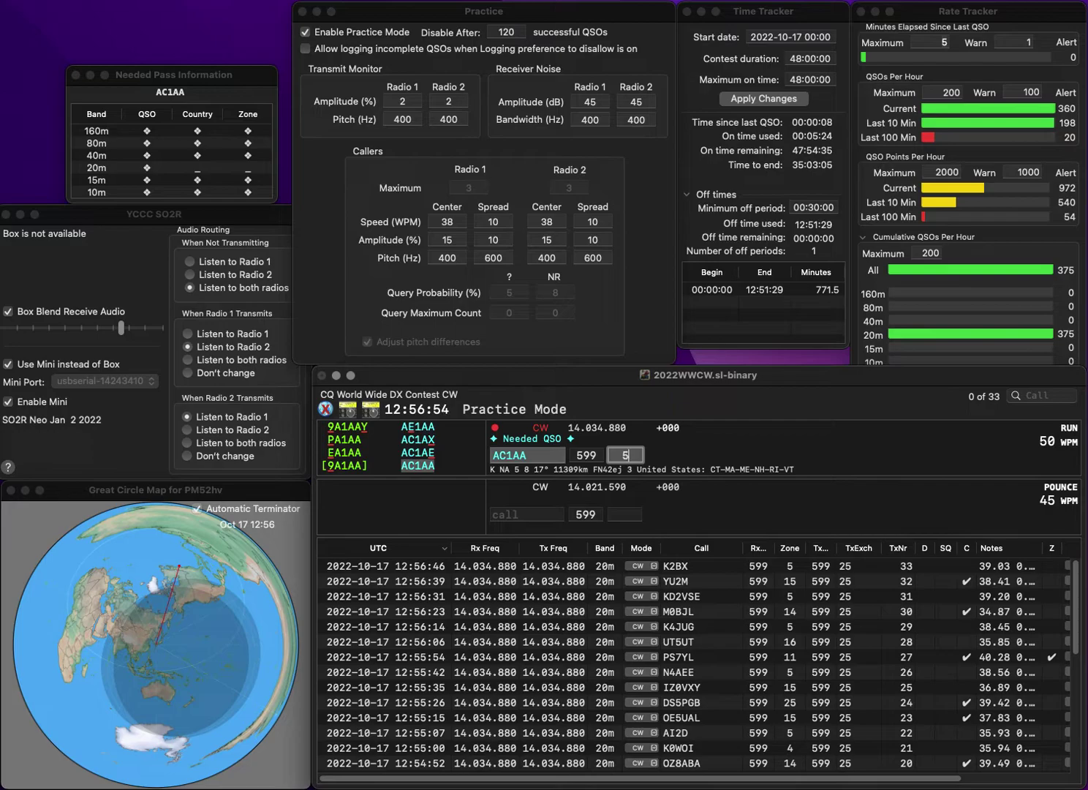
{"action": "key", "text": "Return"}
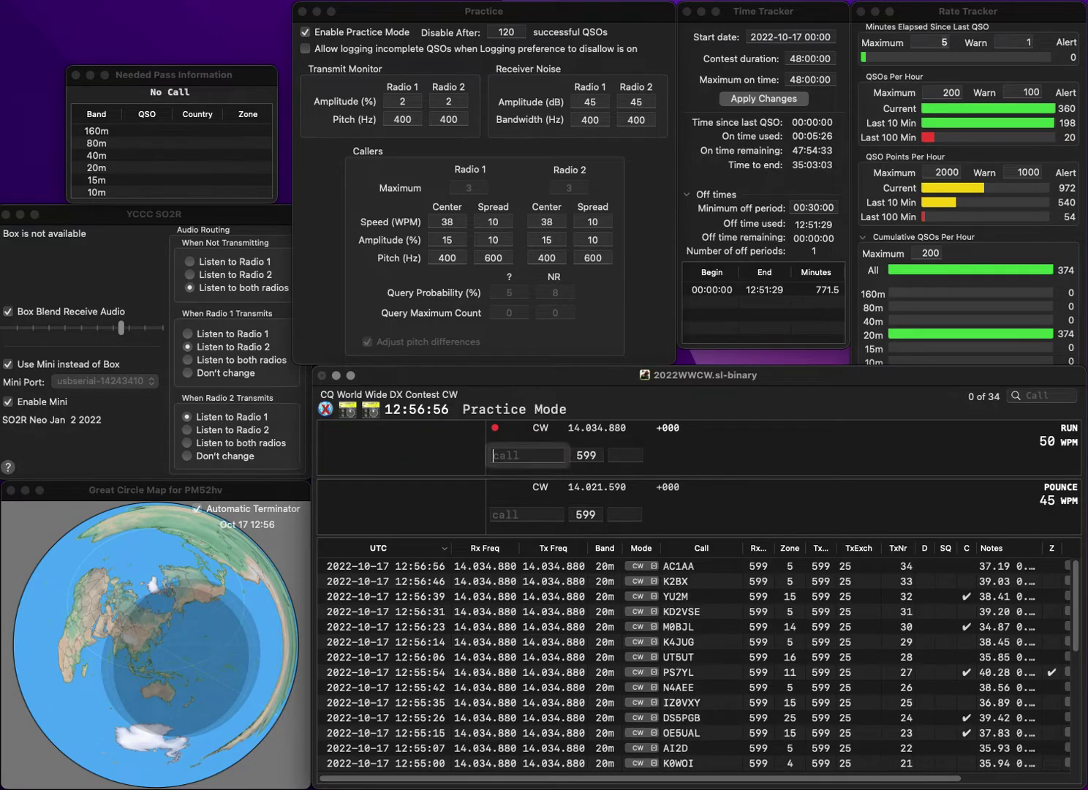
{"action": "type", "text": "W2IQK"}
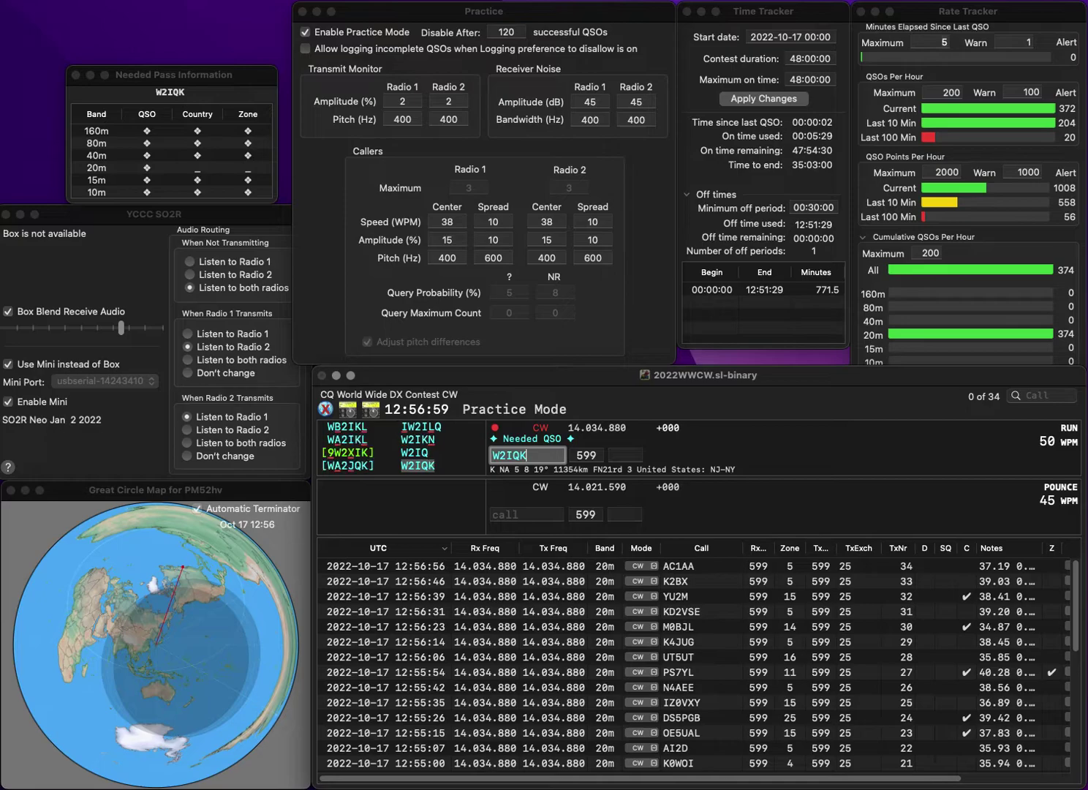
{"action": "key", "text": "space"}
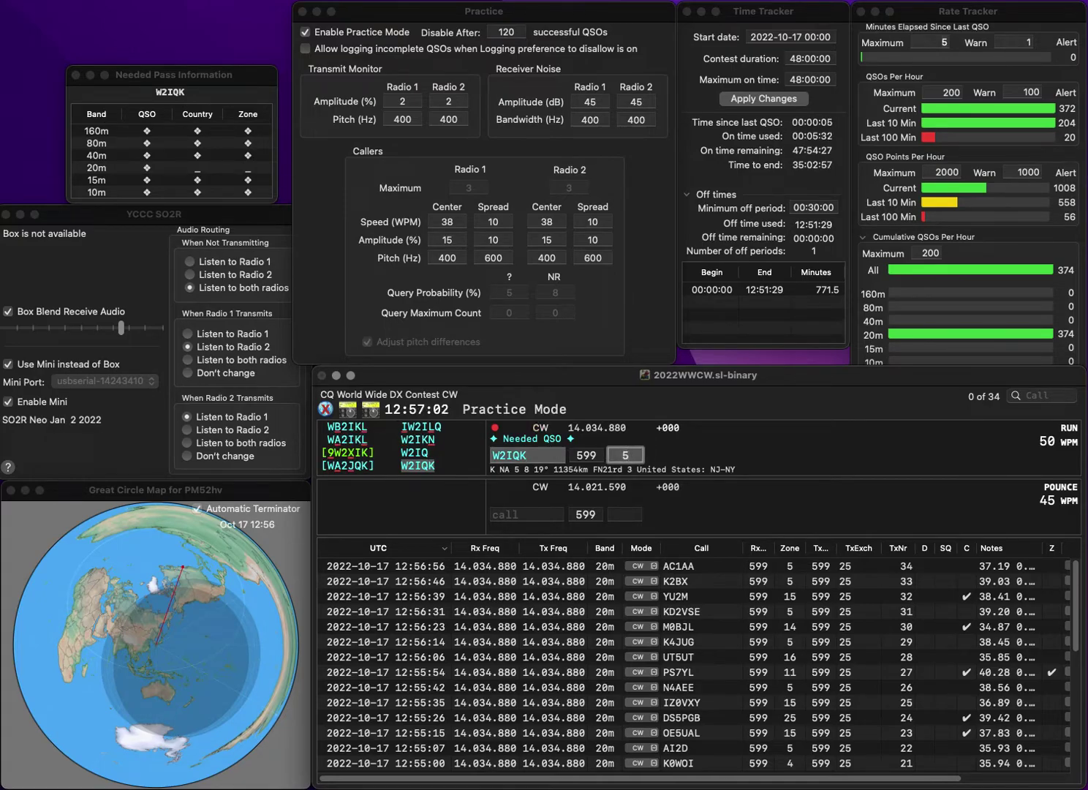
{"action": "key", "text": "Return"}
Enter the call SV2RFL on the run radio, correct it to SV4FFL, and log the contact with zone 20
{"action": "type", "text": "SV2RFL"}
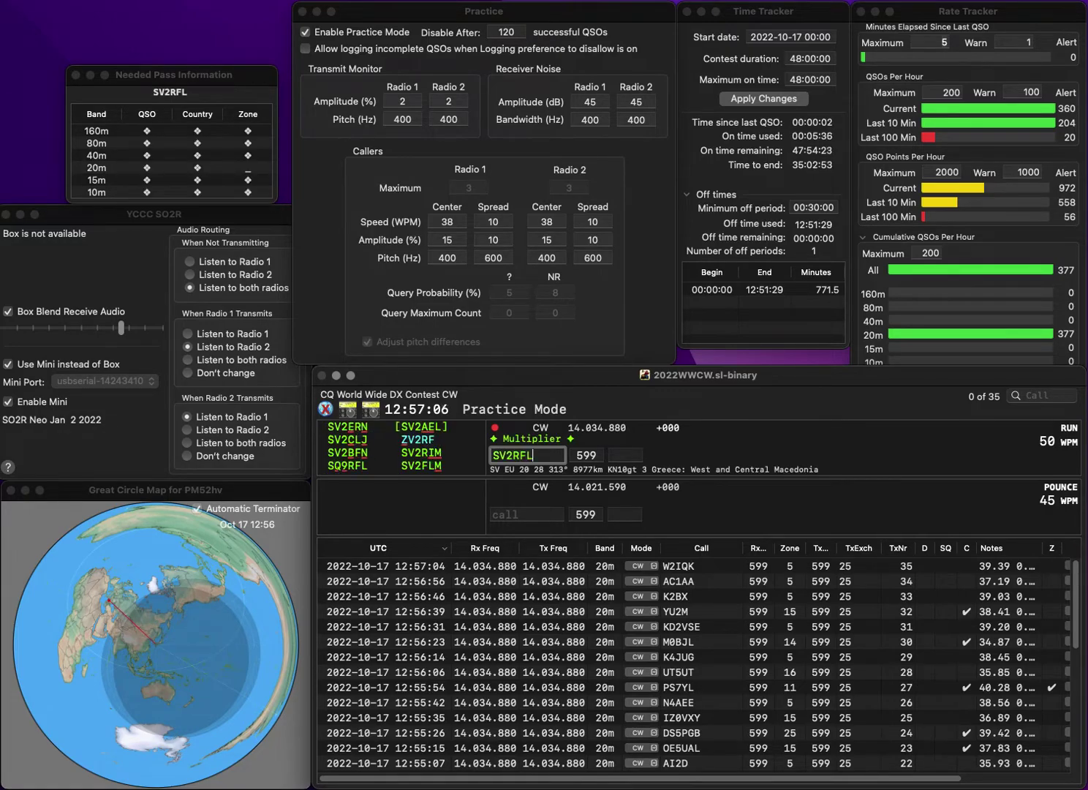
{"action": "left_click", "coordinate": [509, 455]}
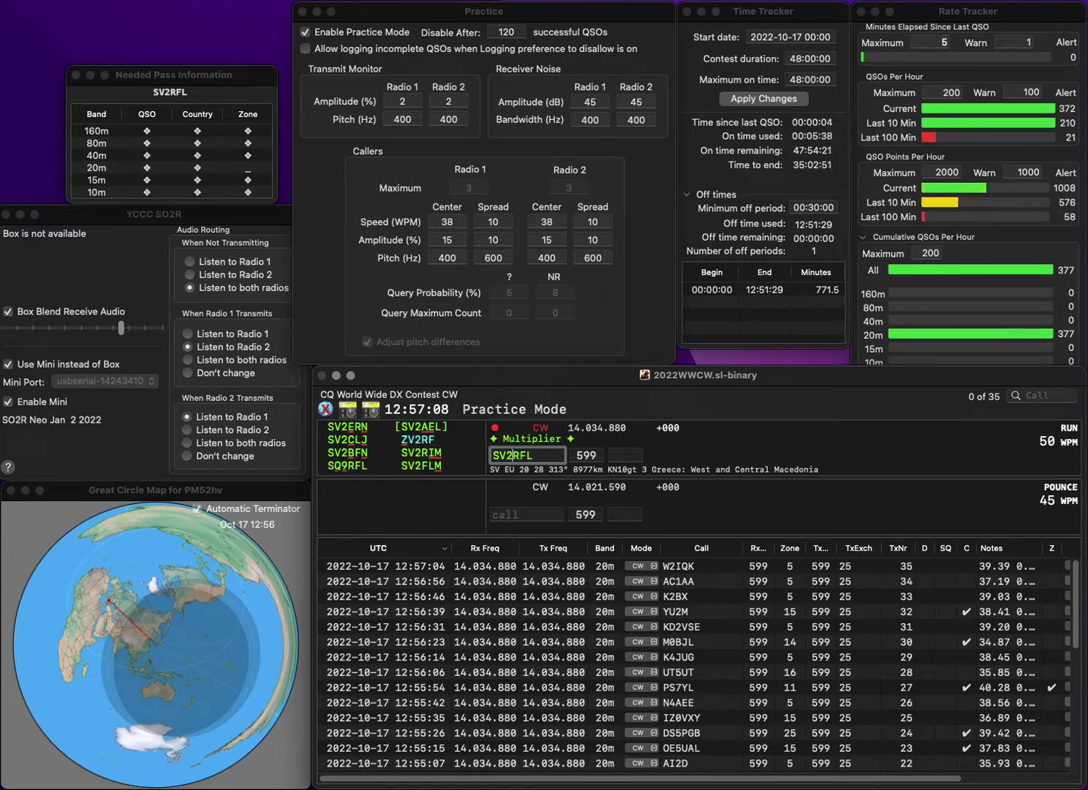
{"action": "key", "text": "BackSpace"}
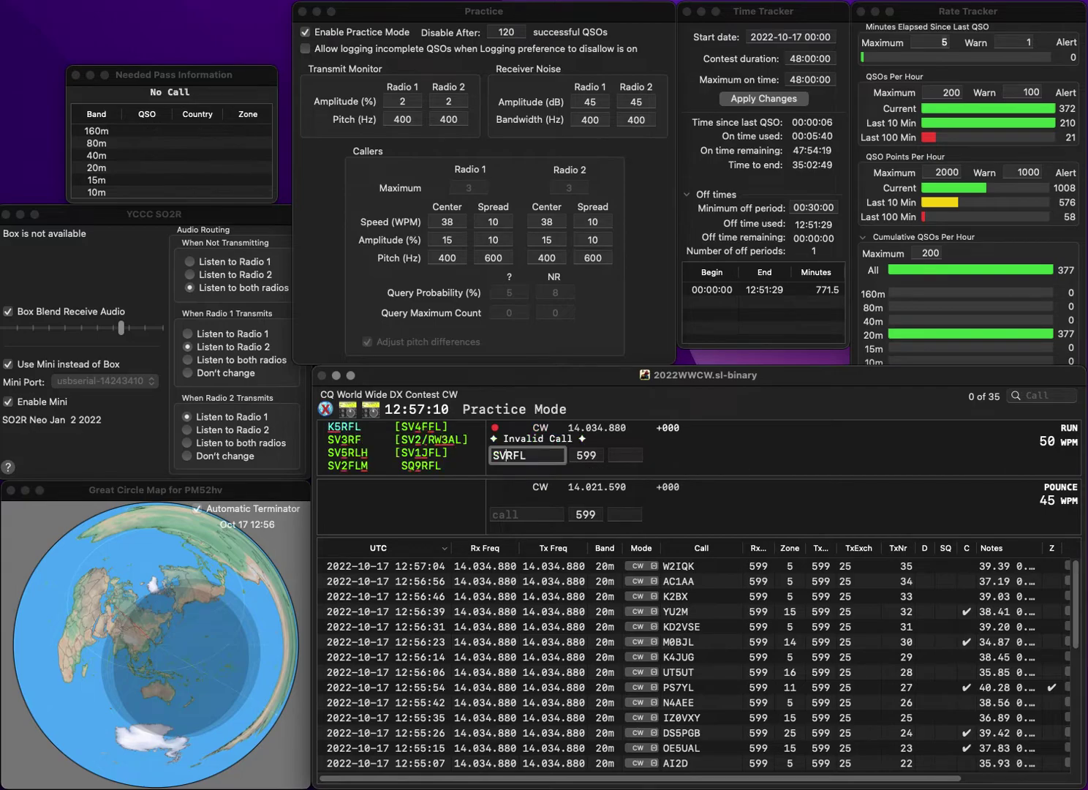
{"action": "type", "text": "4"}
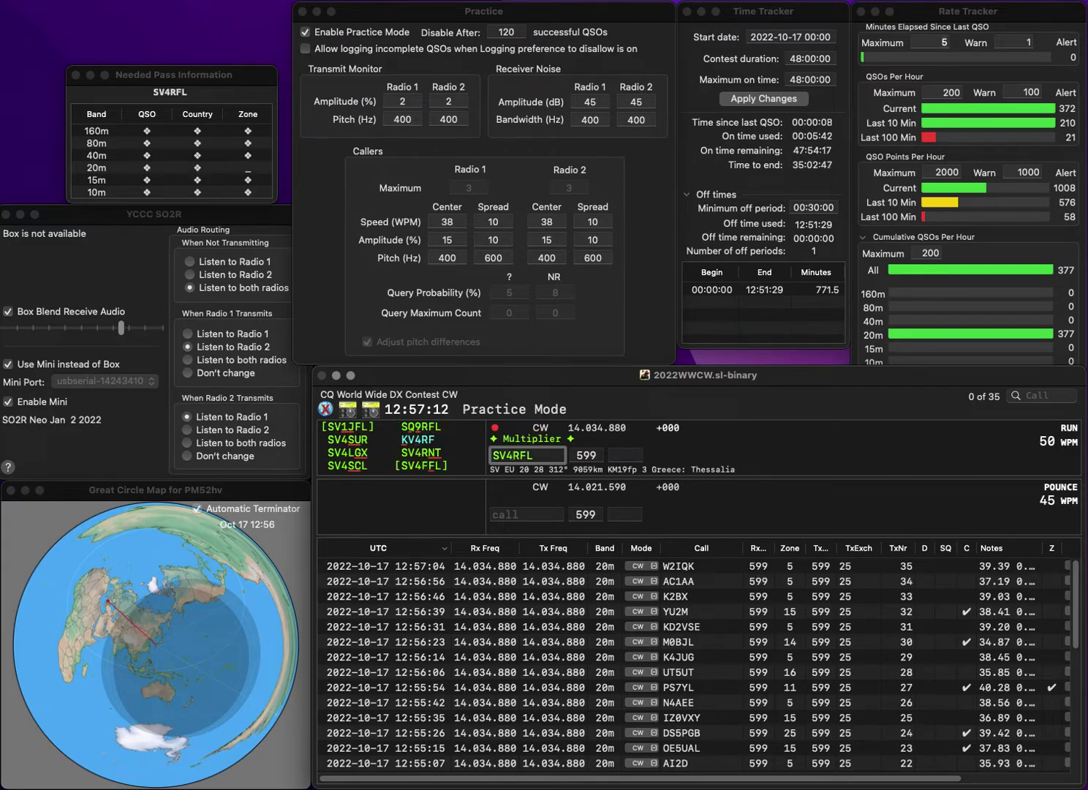
{"action": "key", "text": "Delete"}
{"action": "type", "text": "F"}
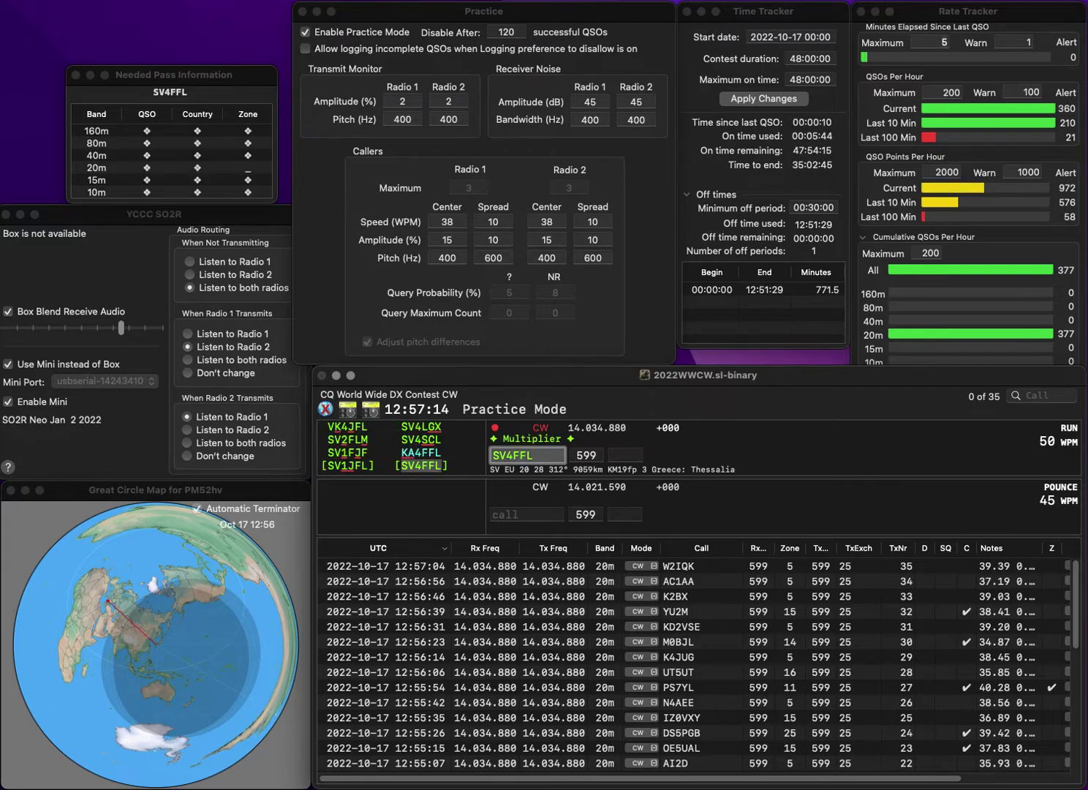
{"action": "key", "text": "Return"}
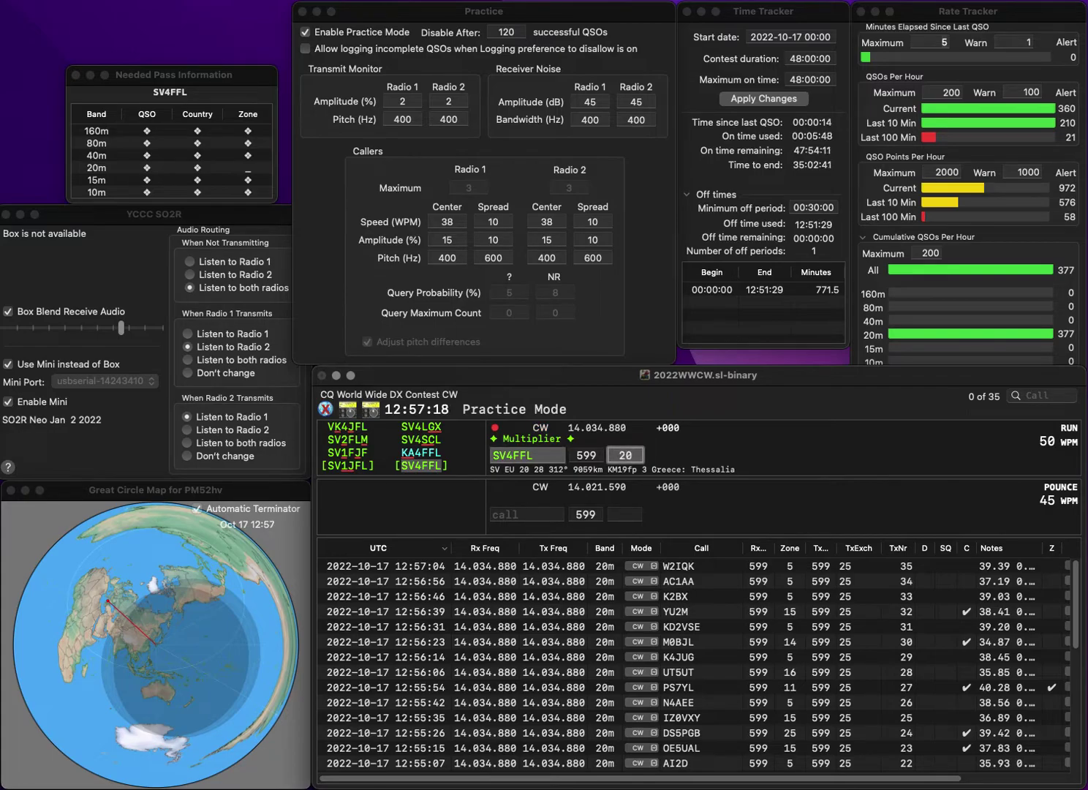
{"action": "key", "text": "Return"}
{"action": "type", "text": "KO4VWV"}
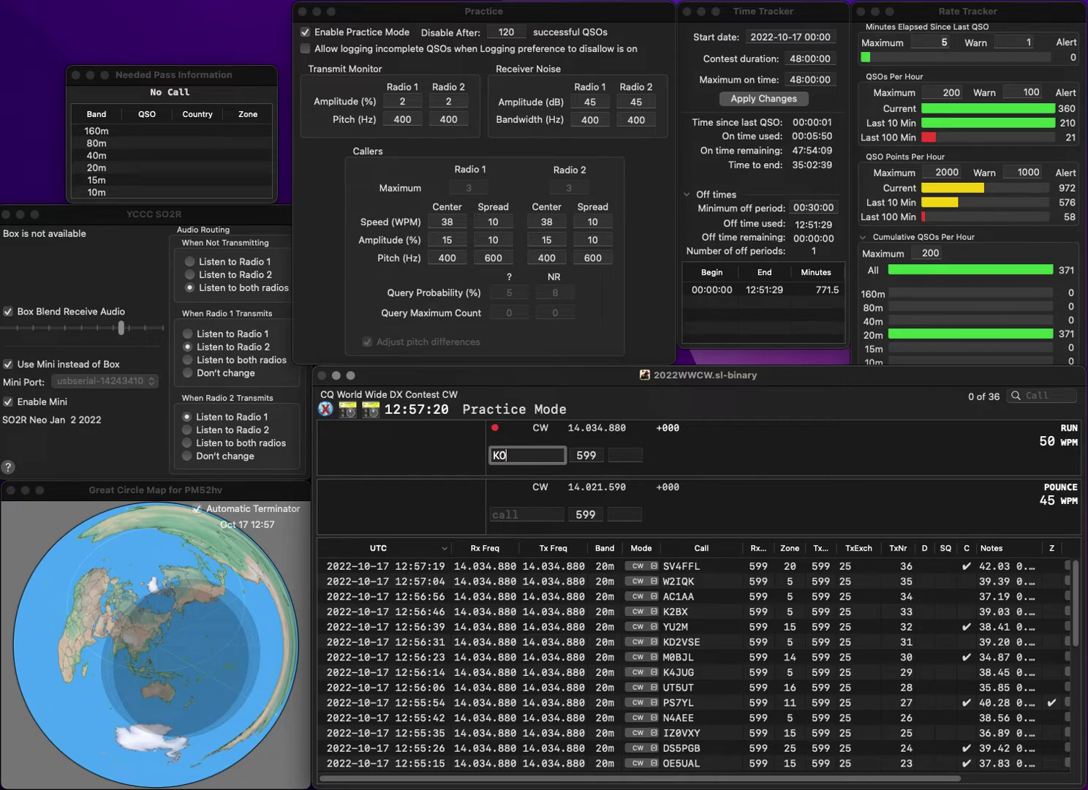
{"action": "key", "text": "Tab"}
{"action": "type", "text": "5"}
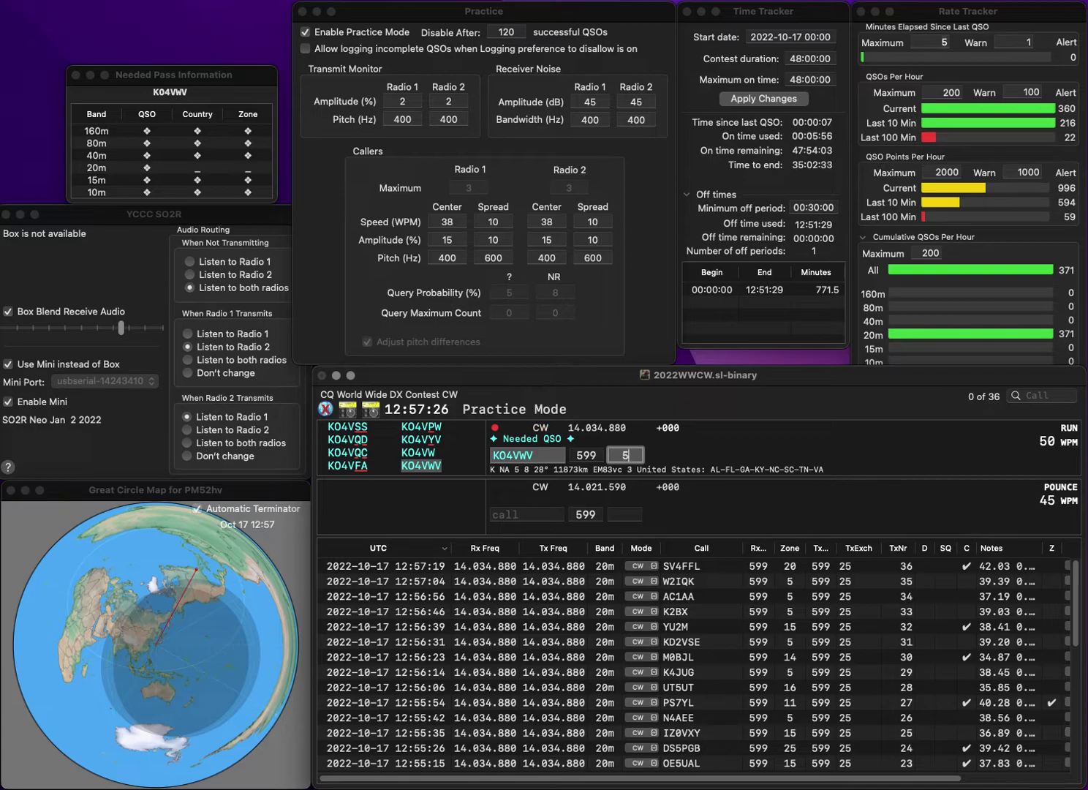
{"action": "key", "text": "Return"}
{"action": "type", "text": "O"}
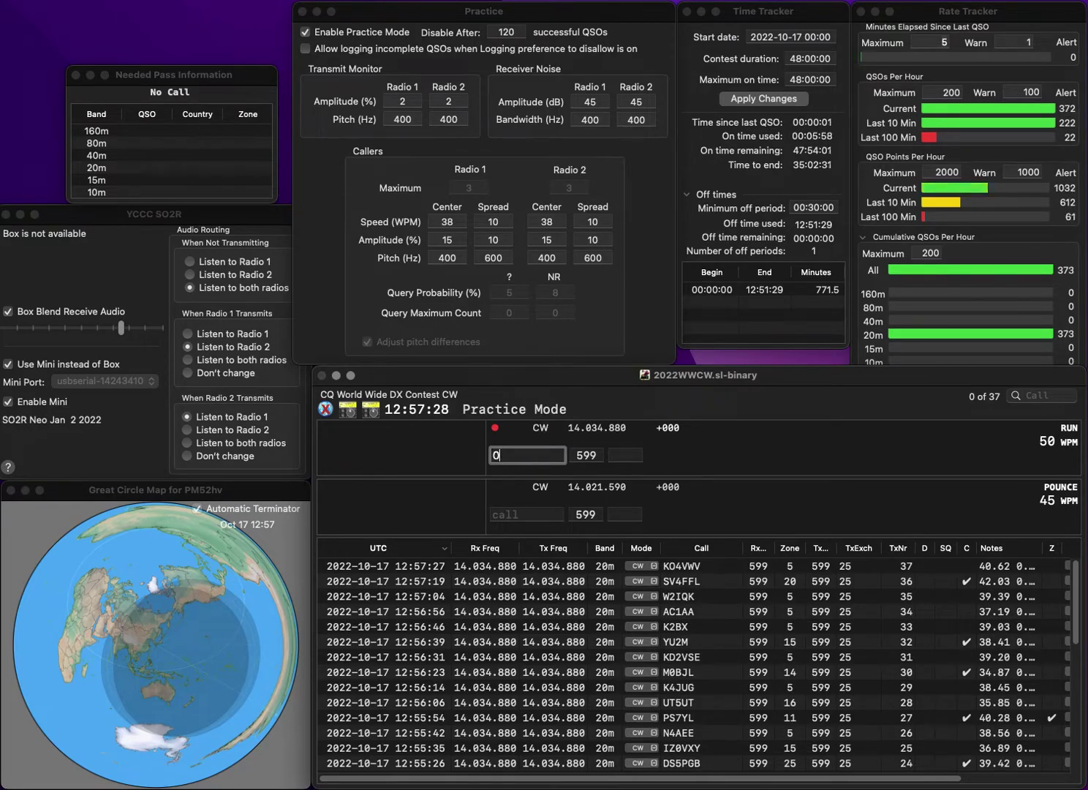
{"action": "type", "text": "T7"}
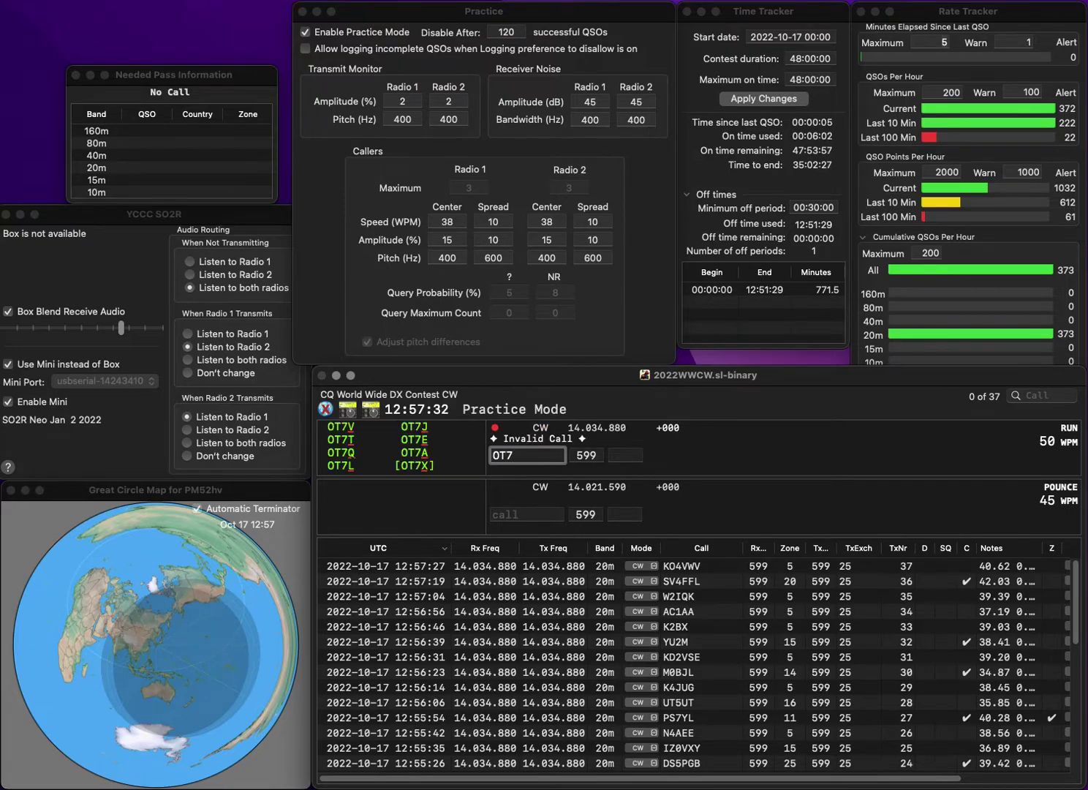
{"action": "type", "text": "J/P"}
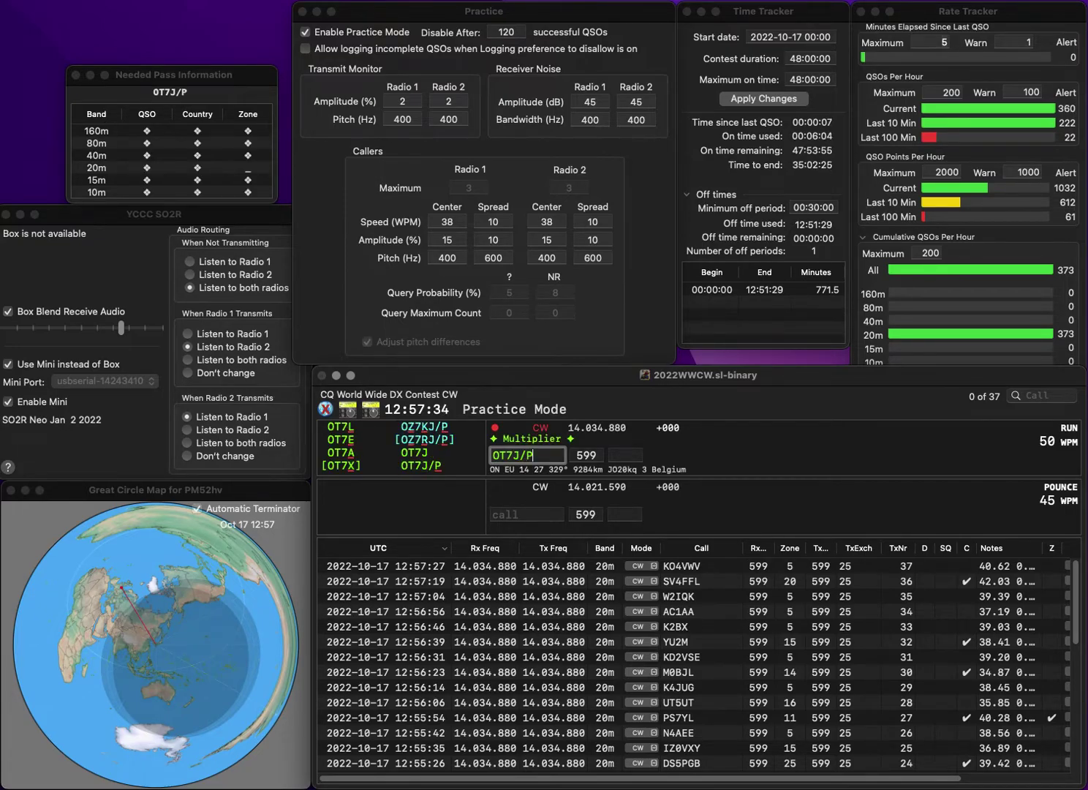
{"action": "key", "text": "space"}
{"action": "type", "text": "14"}
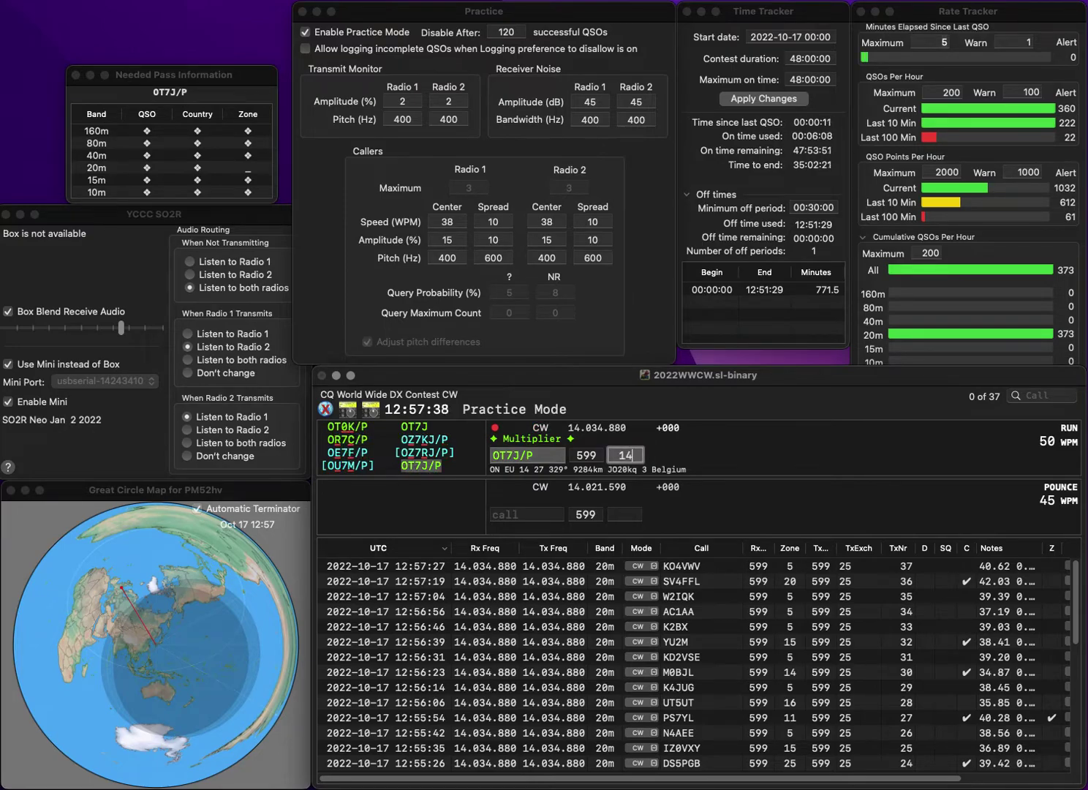
{"action": "key", "text": "Return"}
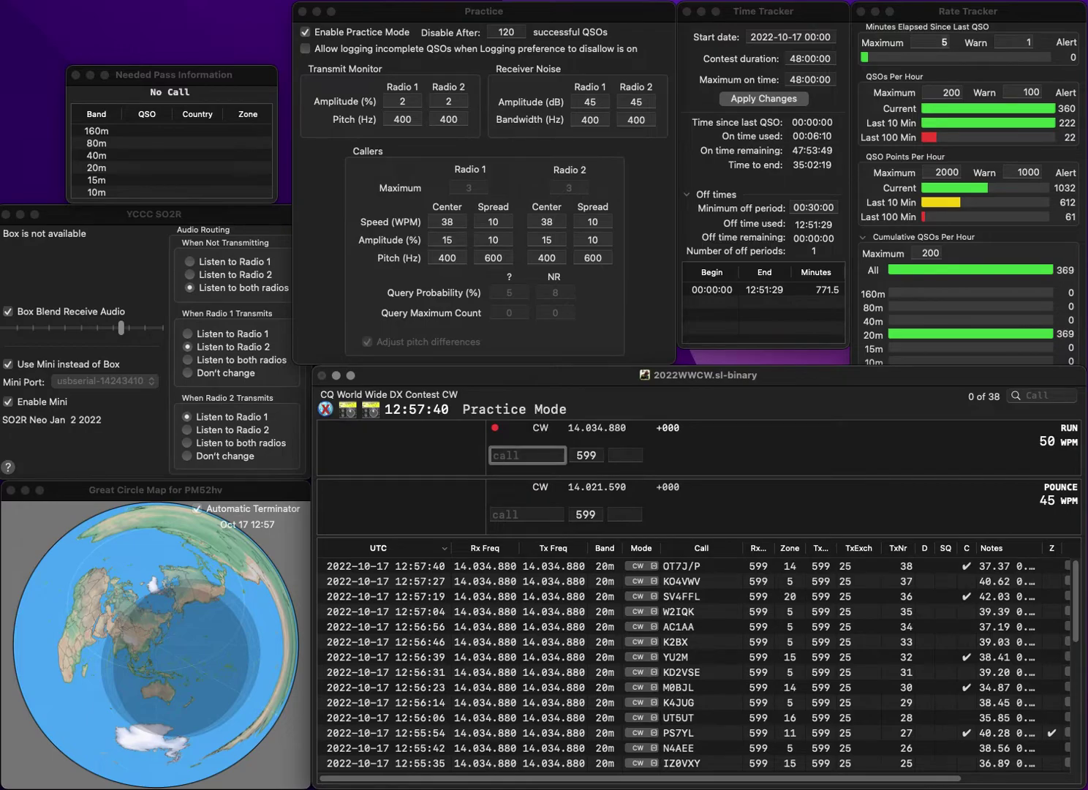
{"action": "type", "text": "N2CJN"}
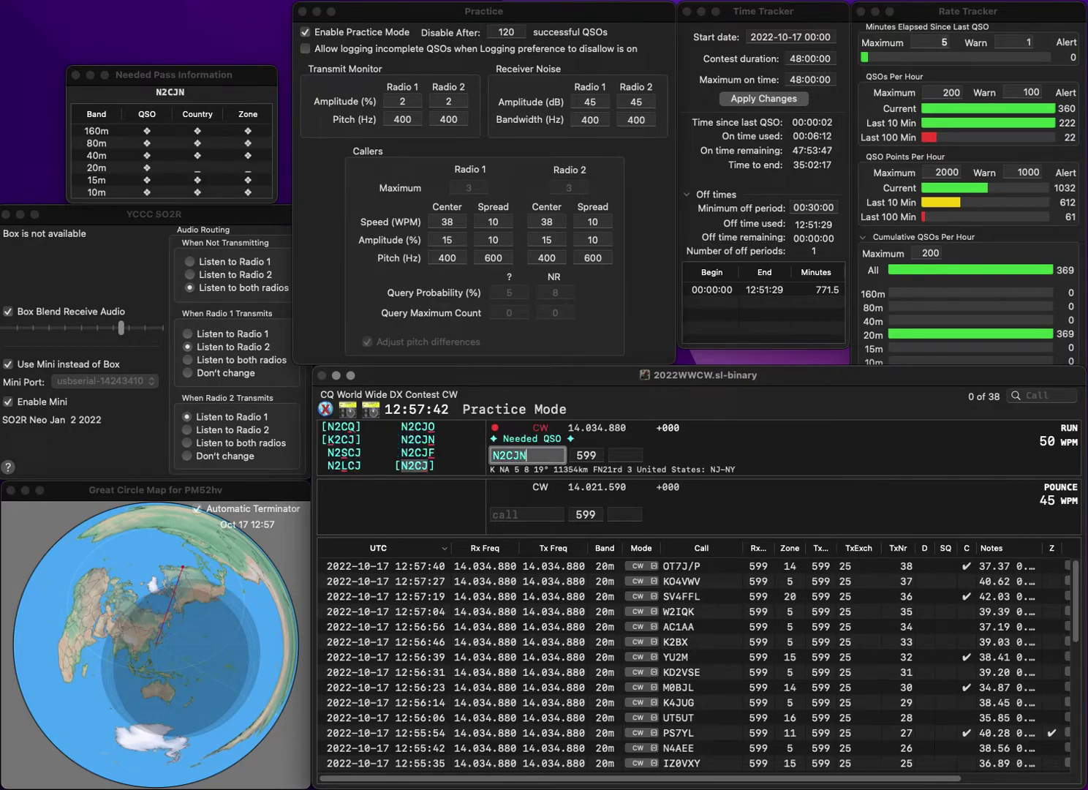
{"action": "key", "text": "Return"}
{"action": "type", "text": "5"}
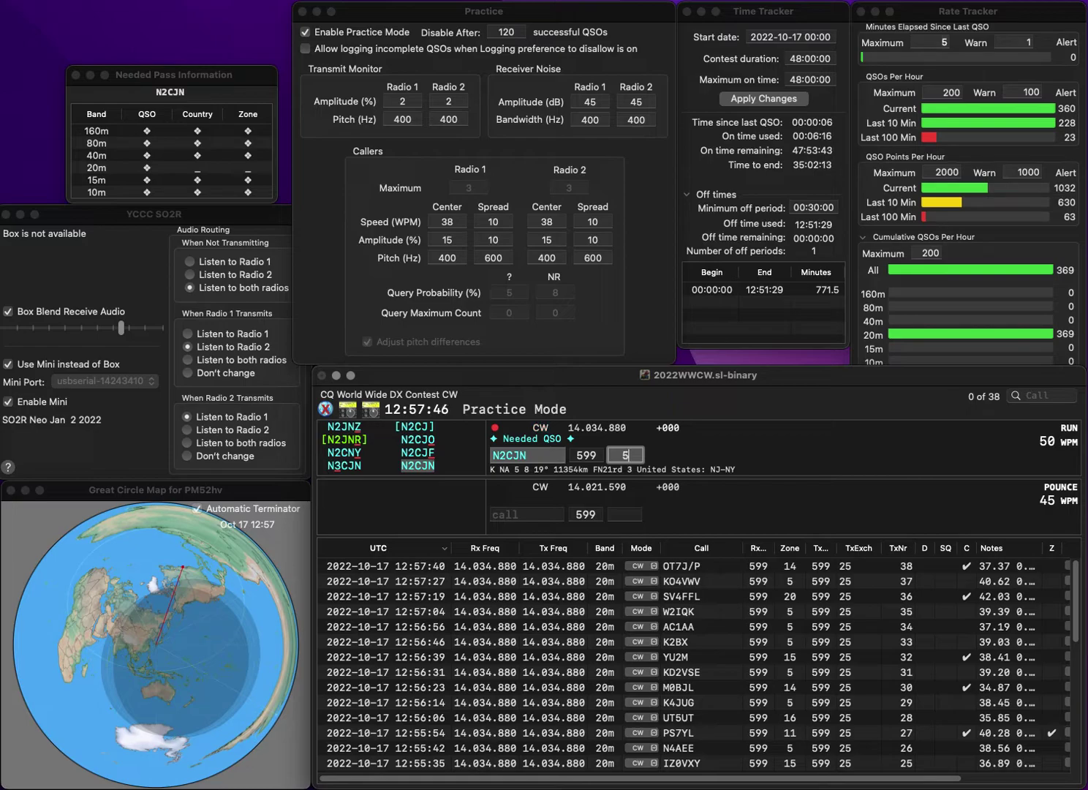
{"action": "key", "text": "Return"}
{"action": "type", "text": "K"}
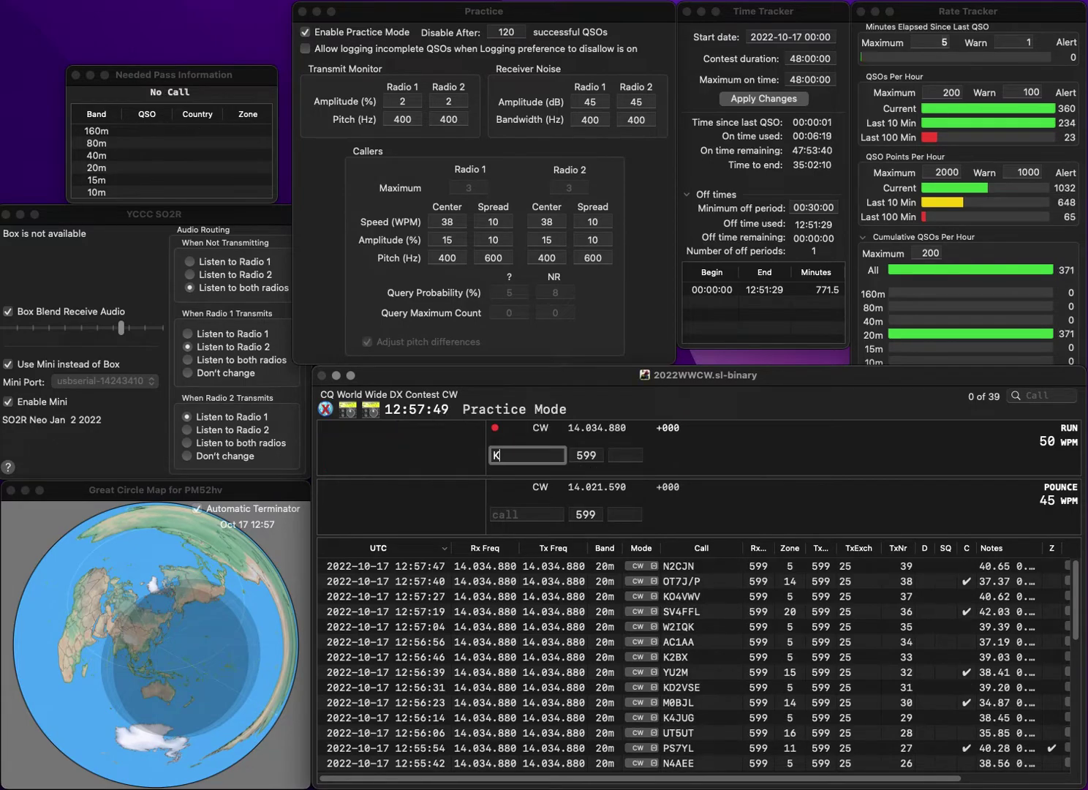
{"action": "type", "text": "DIQL"}
{"action": "left_click", "coordinate": [496, 455]}
{"action": "type", "text": "D7"}
{"action": "key", "text": "space"}
{"action": "type", "text": "3"}
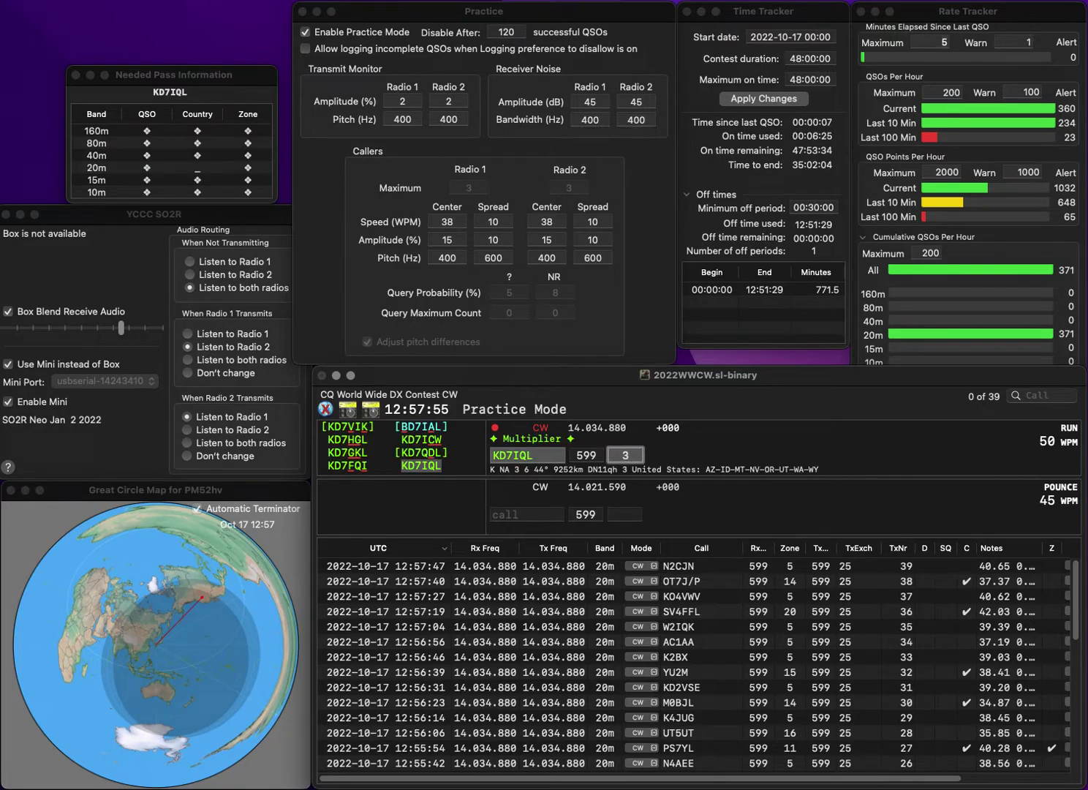
{"action": "key", "text": "space"}
{"action": "key", "text": "Left"}
{"action": "key", "text": "Delete"}
{"action": "type", "text": "W"}
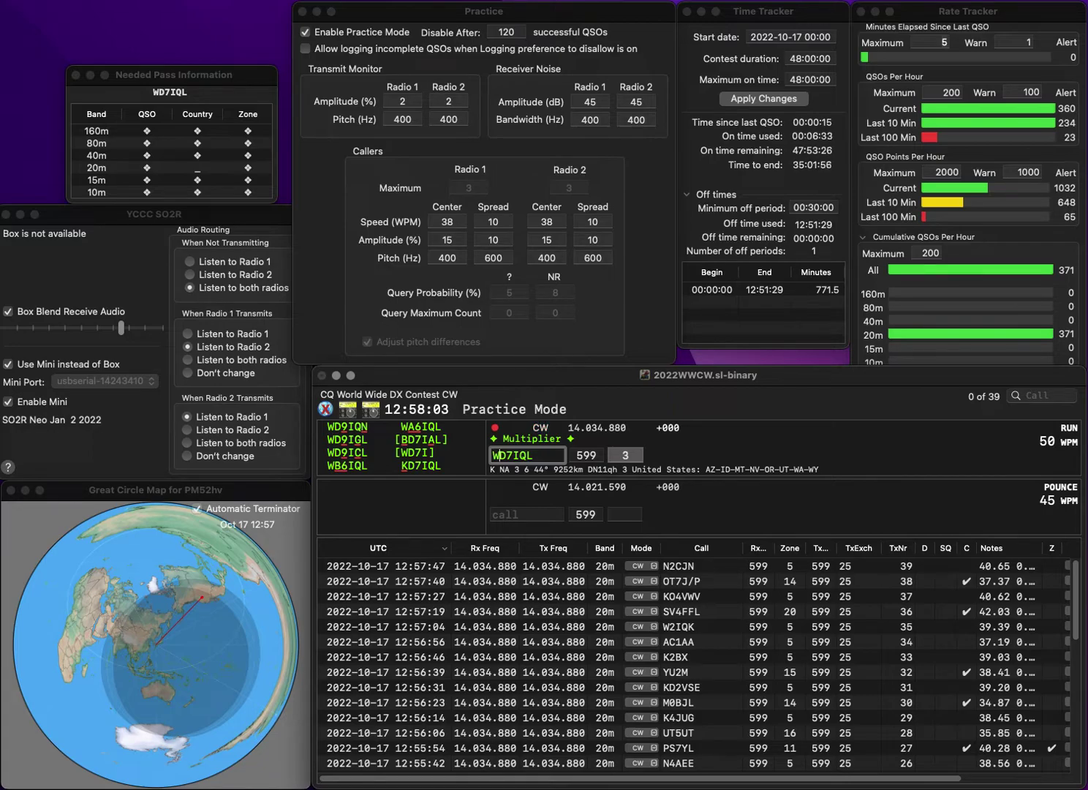
{"action": "key", "text": "BackSpace"}
{"action": "key", "text": "Delete"}
{"action": "type", "text": "B6"}
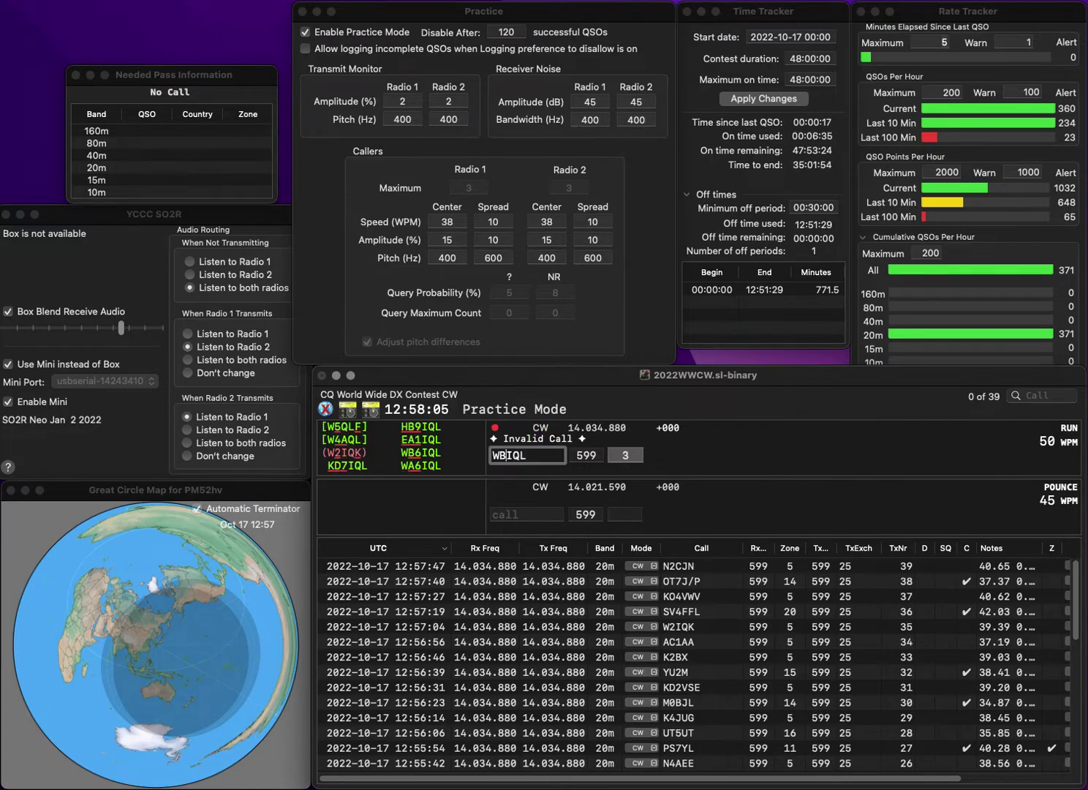
{"action": "left_click", "coordinate": [627, 455]}
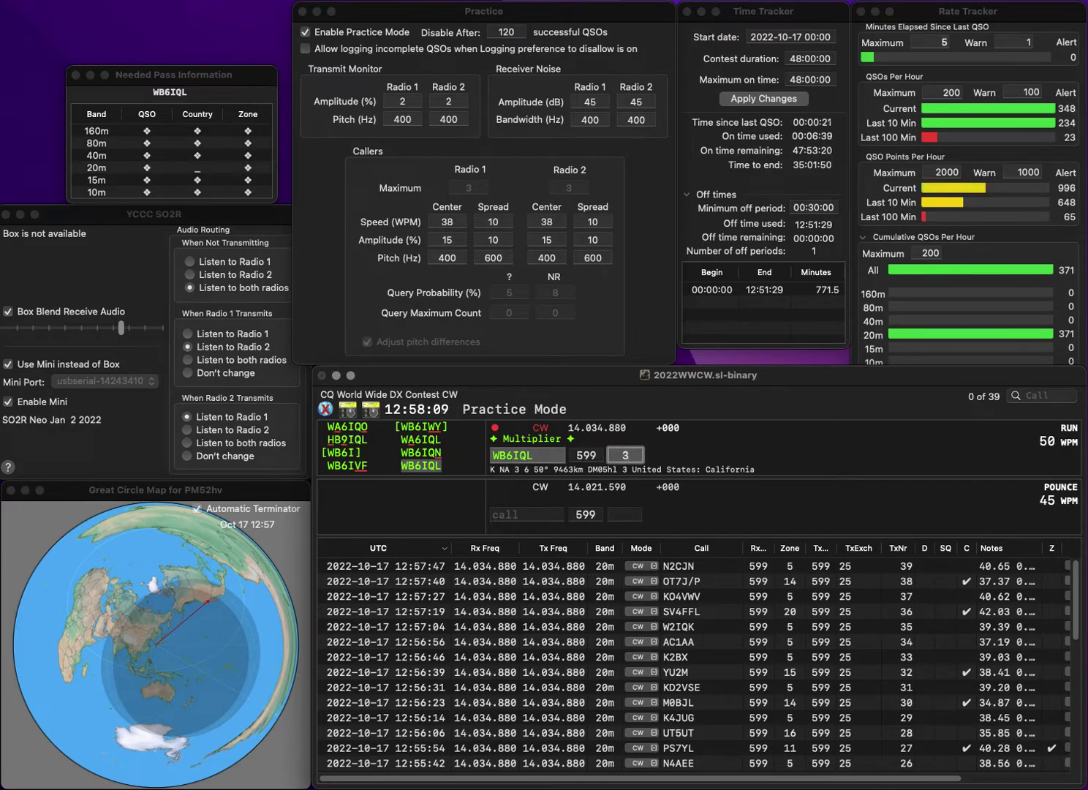
{"action": "key", "text": "Return"}
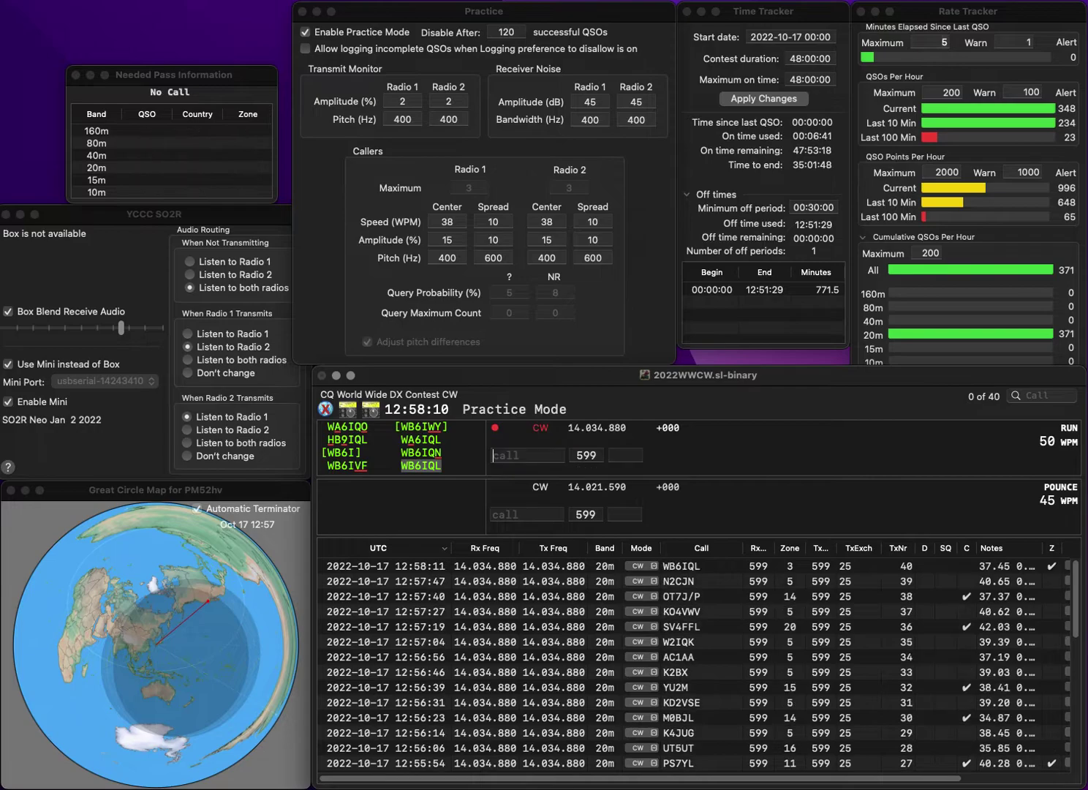
Enter the partial call K7, correct it to KZ3I, and log the contact with zone 5
{"action": "type", "text": "K7"}
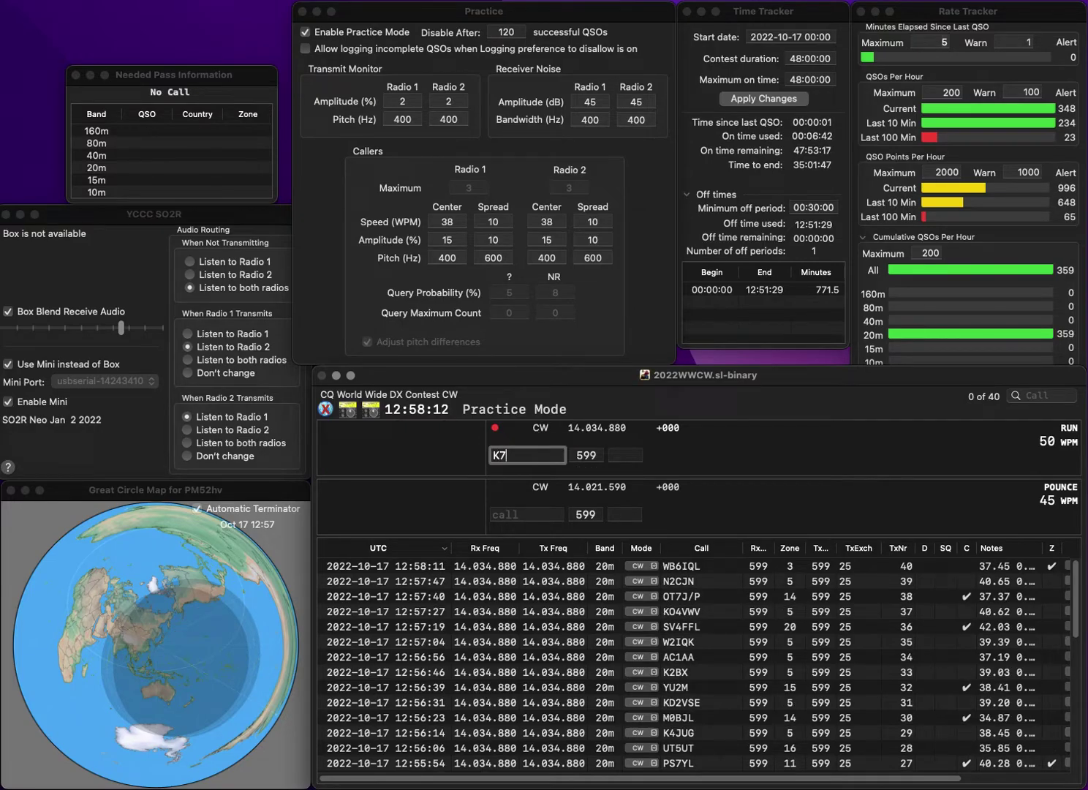
{"action": "key", "text": "BackSpace"}
{"action": "type", "text": "Z3I"}
{"action": "key", "text": "Return"}
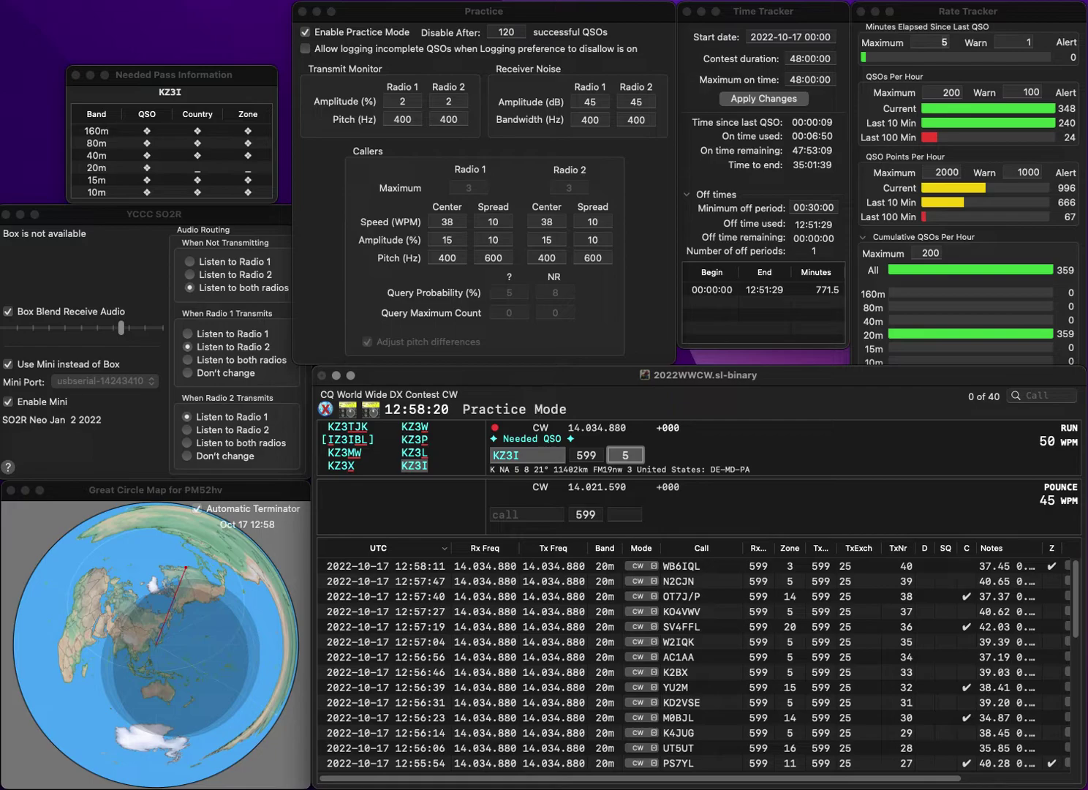
{"action": "key", "text": "Return"}
{"action": "type", "text": "IU5MPW"}
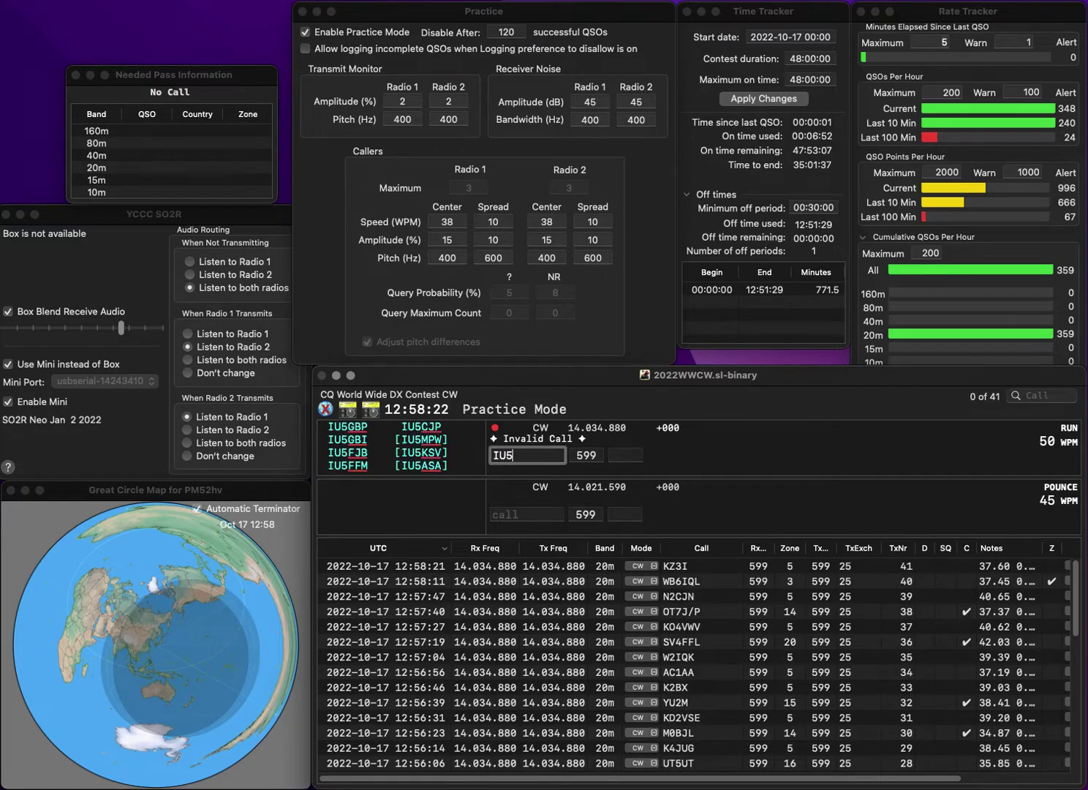
{"action": "key", "text": "Return"}
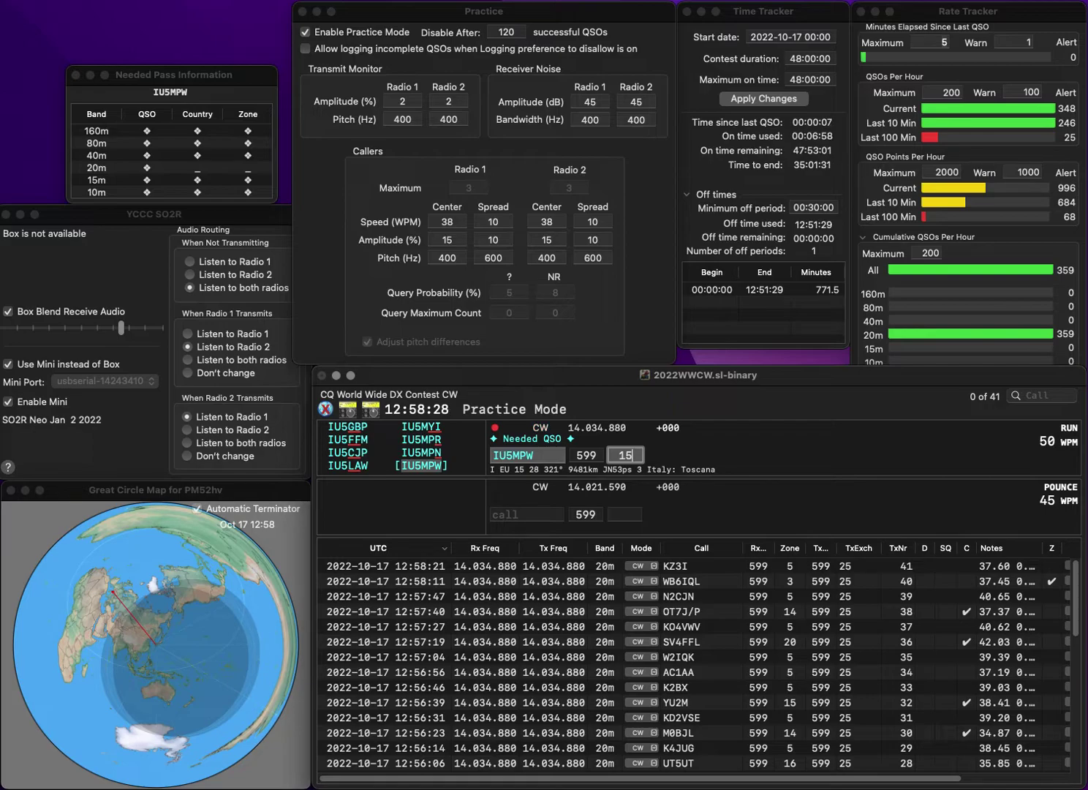
{"action": "key", "text": "Return"}
{"action": "type", "text": "7VK"}
{"action": "key", "text": "Tab"}
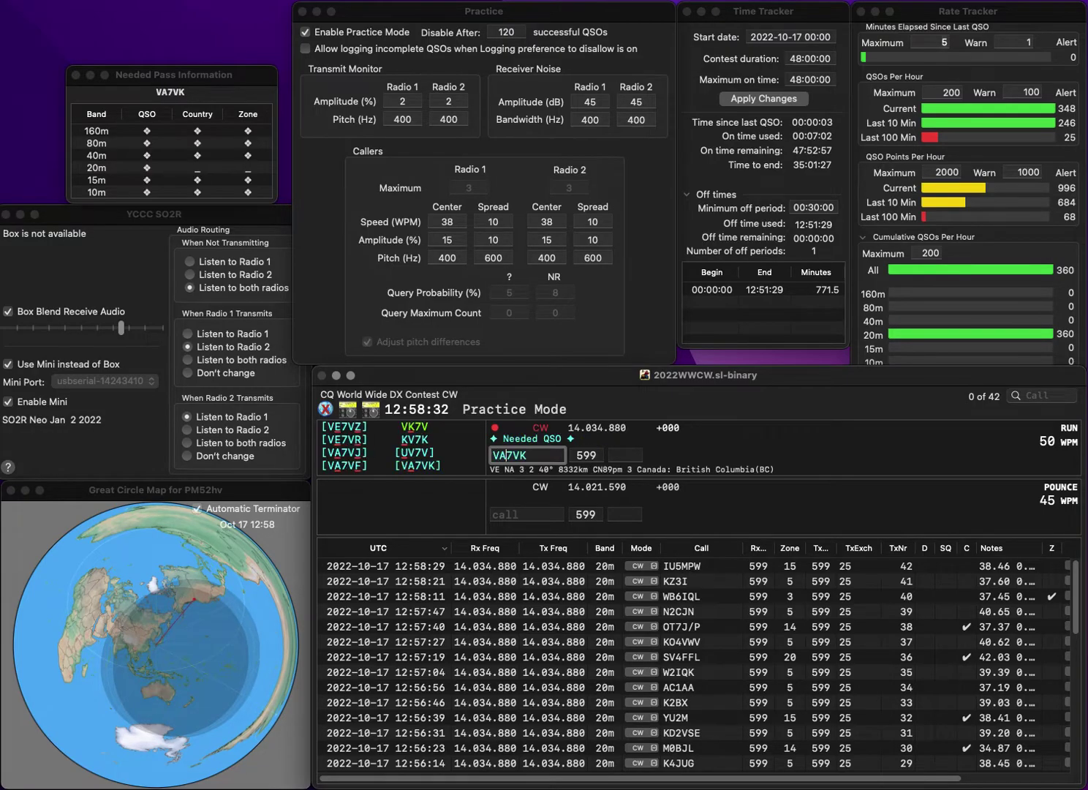
{"action": "type", "text": "3"}
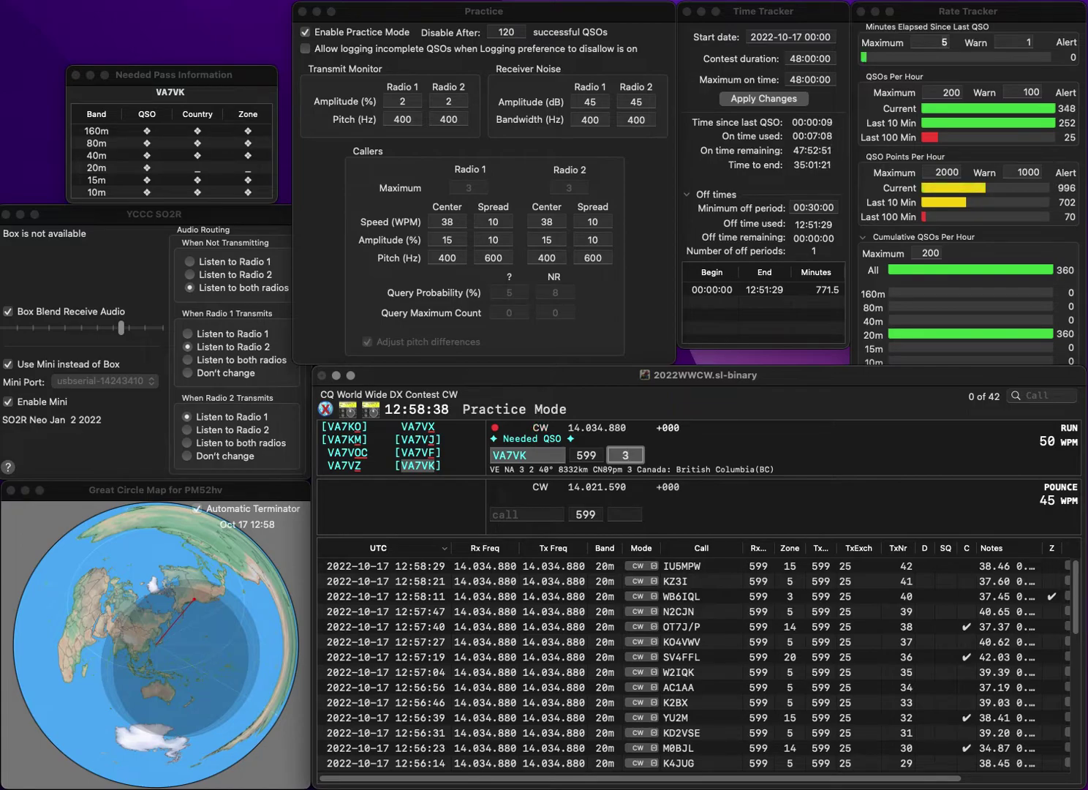
{"action": "key", "text": "Return"}
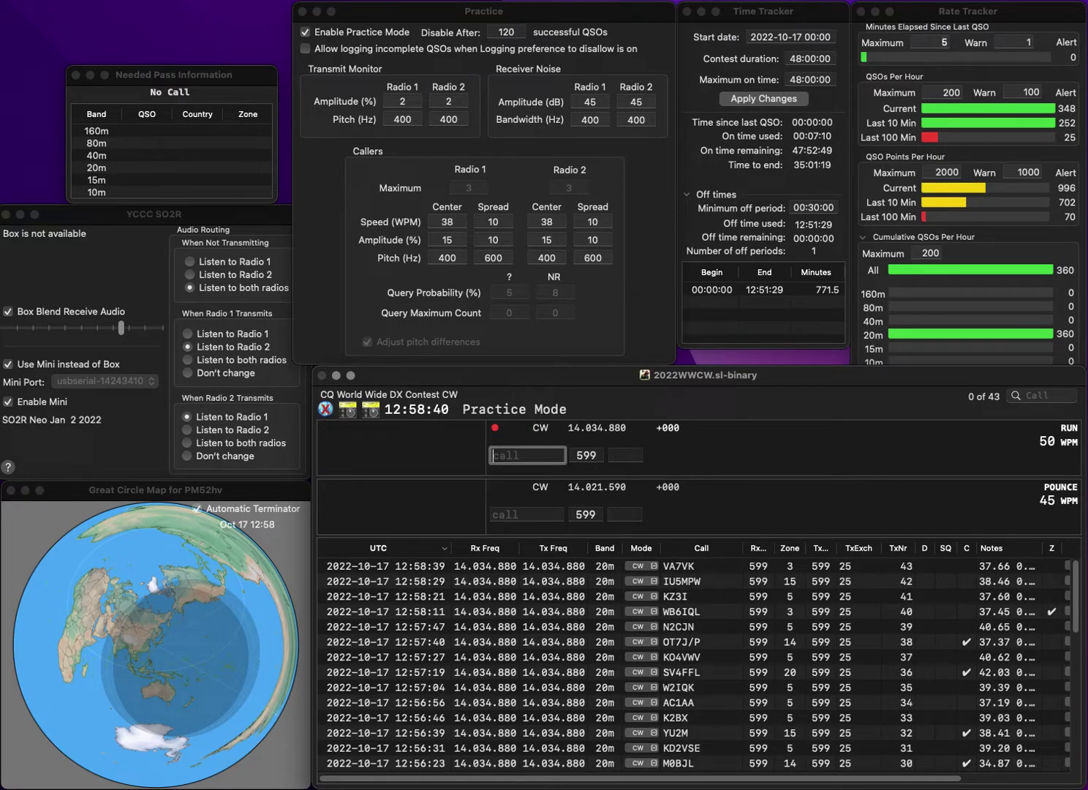
{"action": "type", "text": "SP6DJA"}
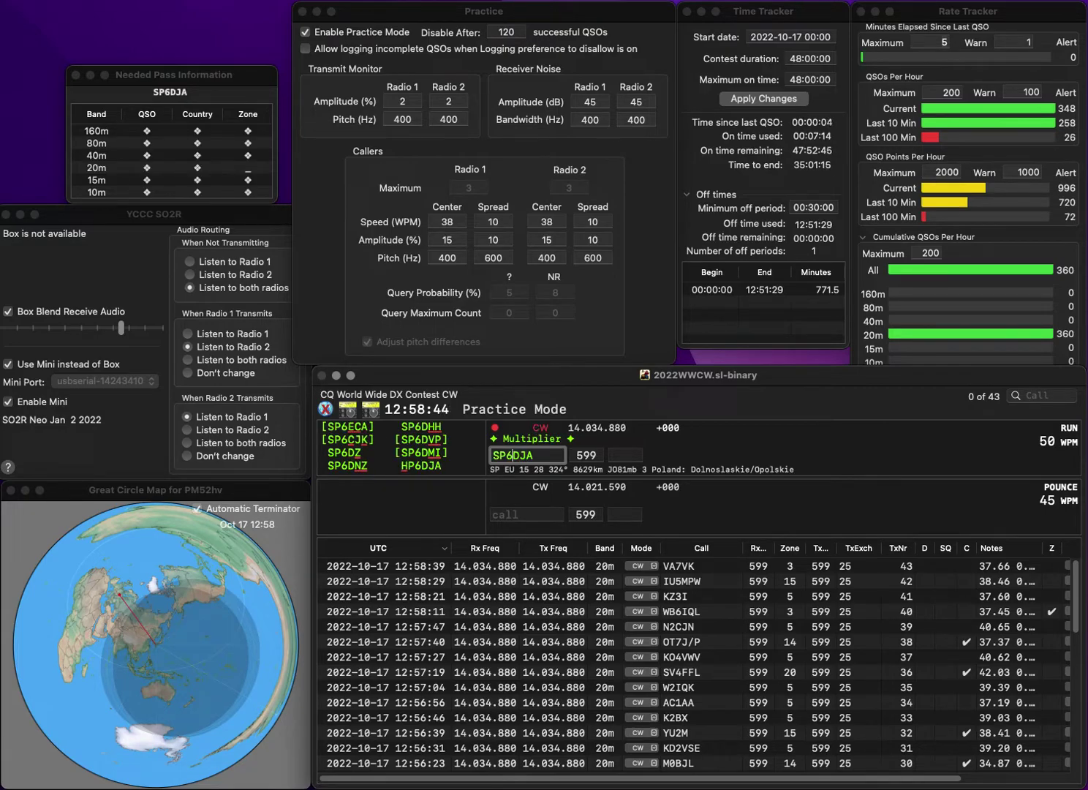
{"action": "left_click", "coordinate": [511, 455]}
{"action": "key", "text": "BackSpace"}
{"action": "type", "text": "H"}
{"action": "key", "text": "Return"}
{"action": "type", "text": "7"}
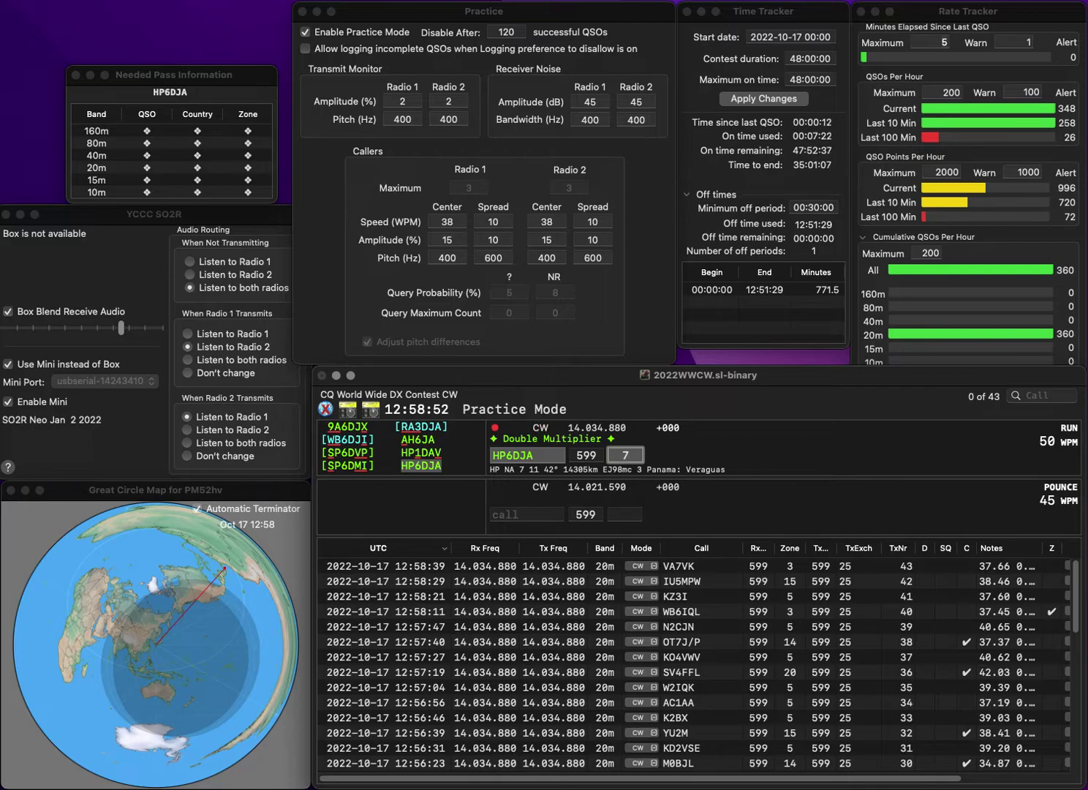
{"action": "key", "text": "Return"}
{"action": "type", "text": "M0TCL"}
{"action": "key", "text": "space"}
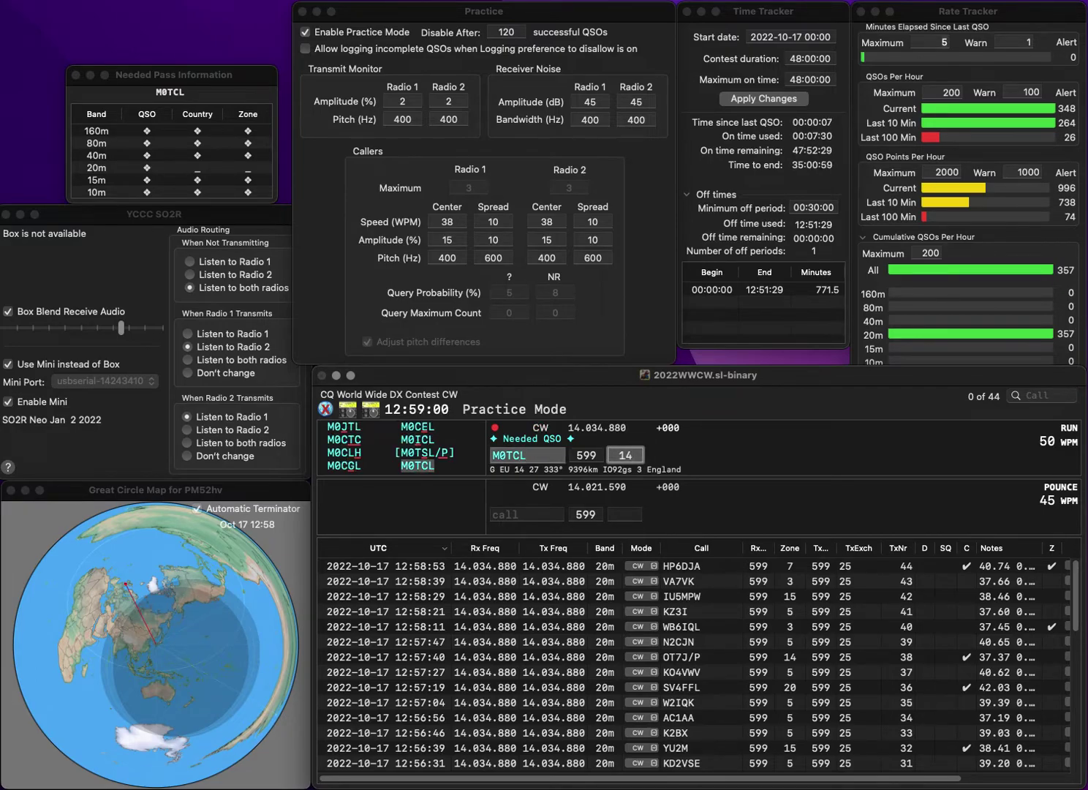
{"action": "key", "text": "Return"}
{"action": "type", "text": "J"}
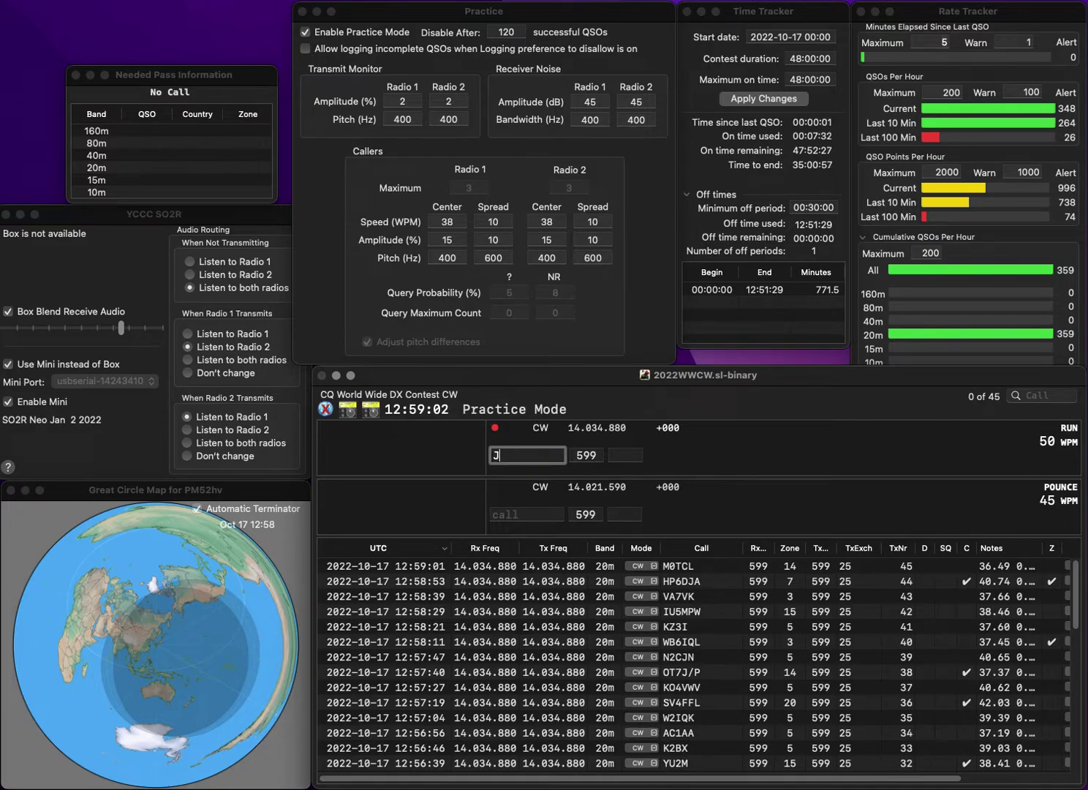
{"action": "type", "text": "M1ATF"}
{"action": "key", "text": "space"}
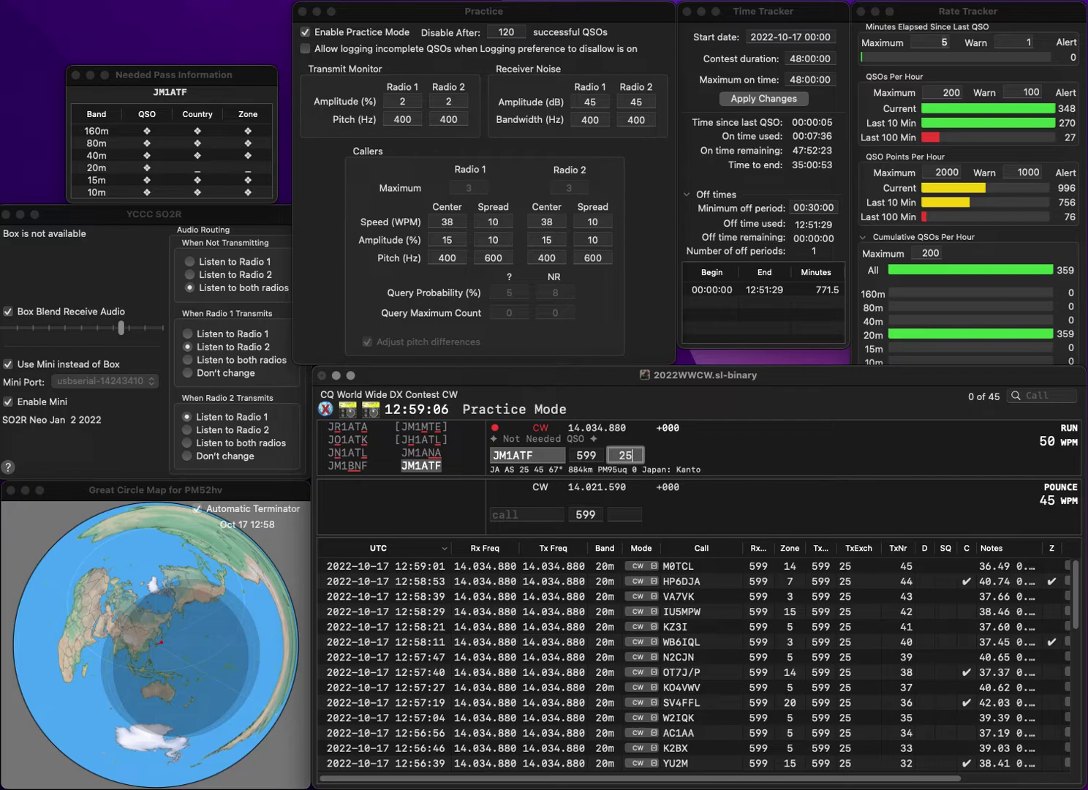
{"action": "type", "text": "25"}
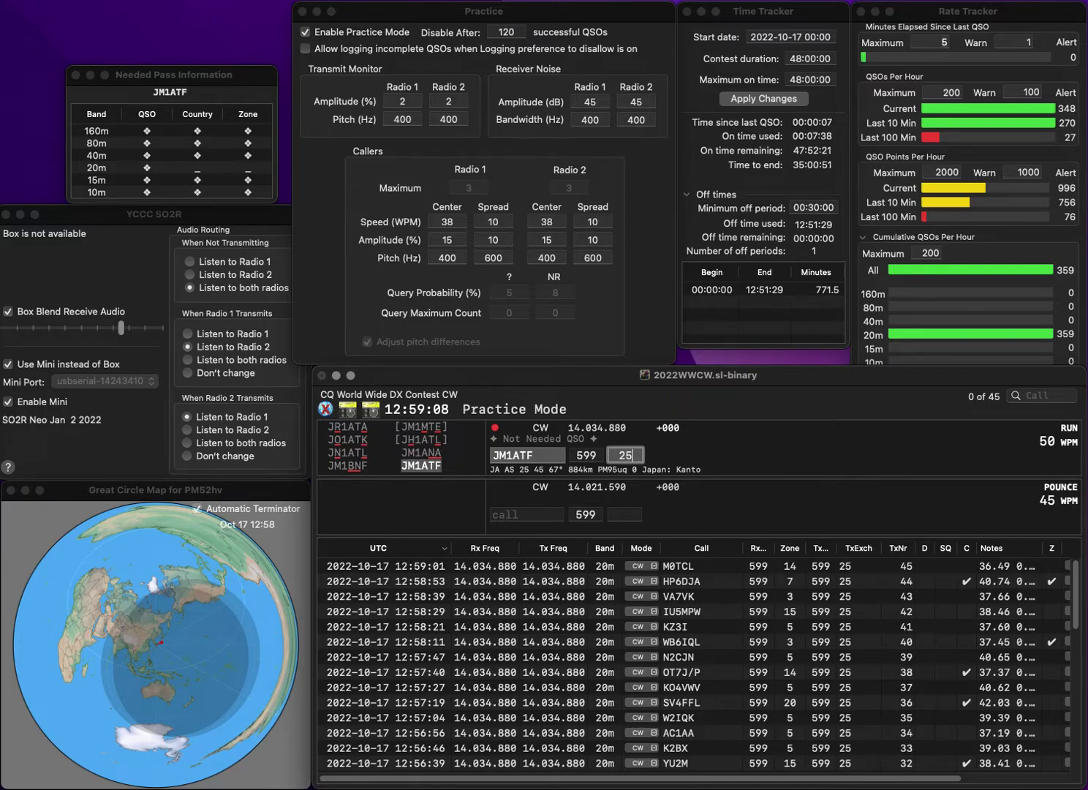
{"action": "key", "text": "Return"}
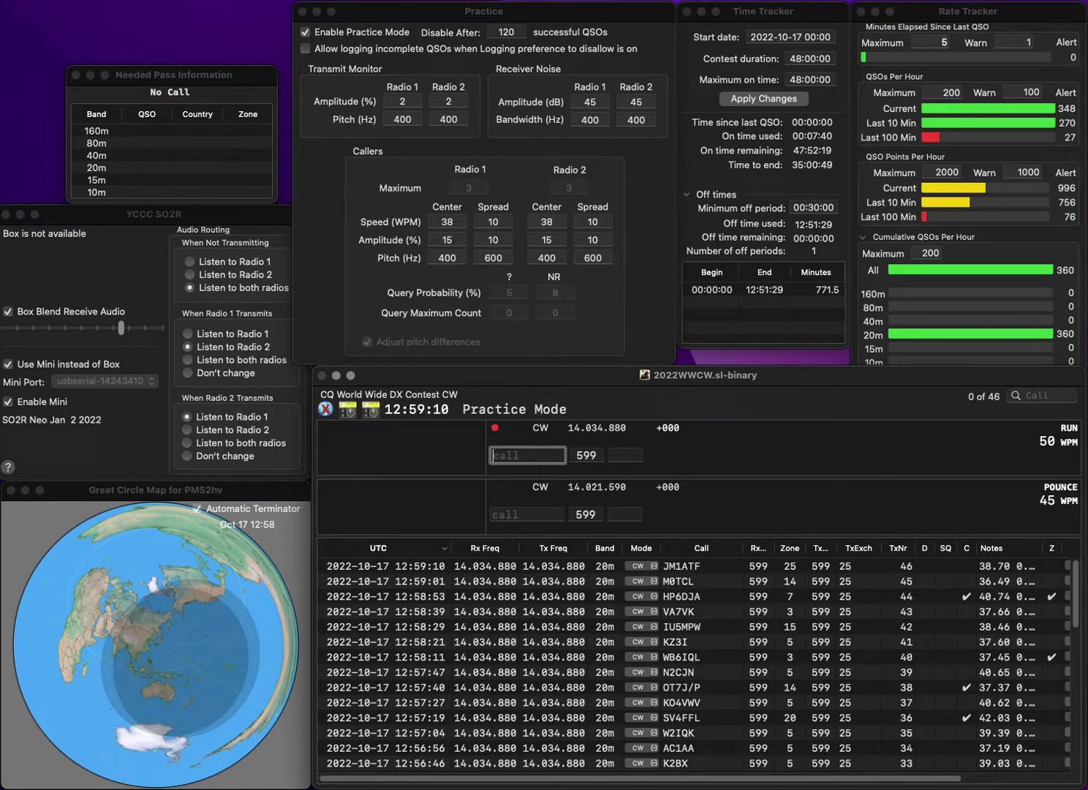
{"action": "type", "text": "K7ID"}
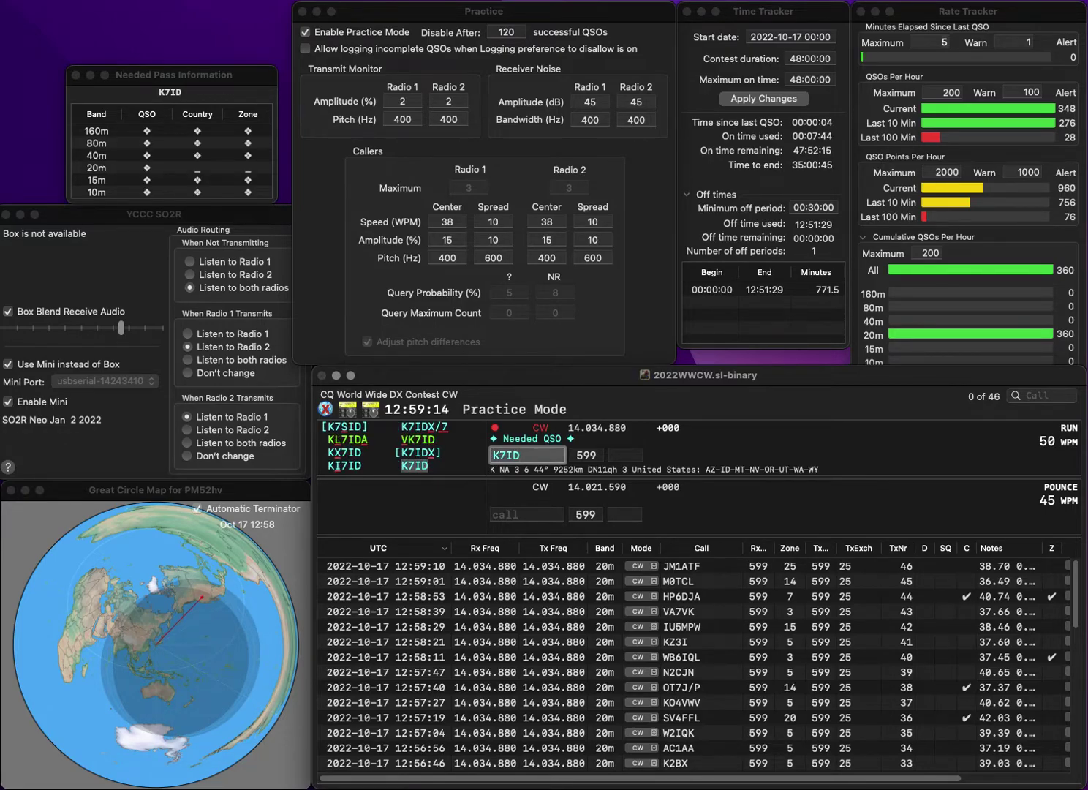
{"action": "key", "text": "Return"}
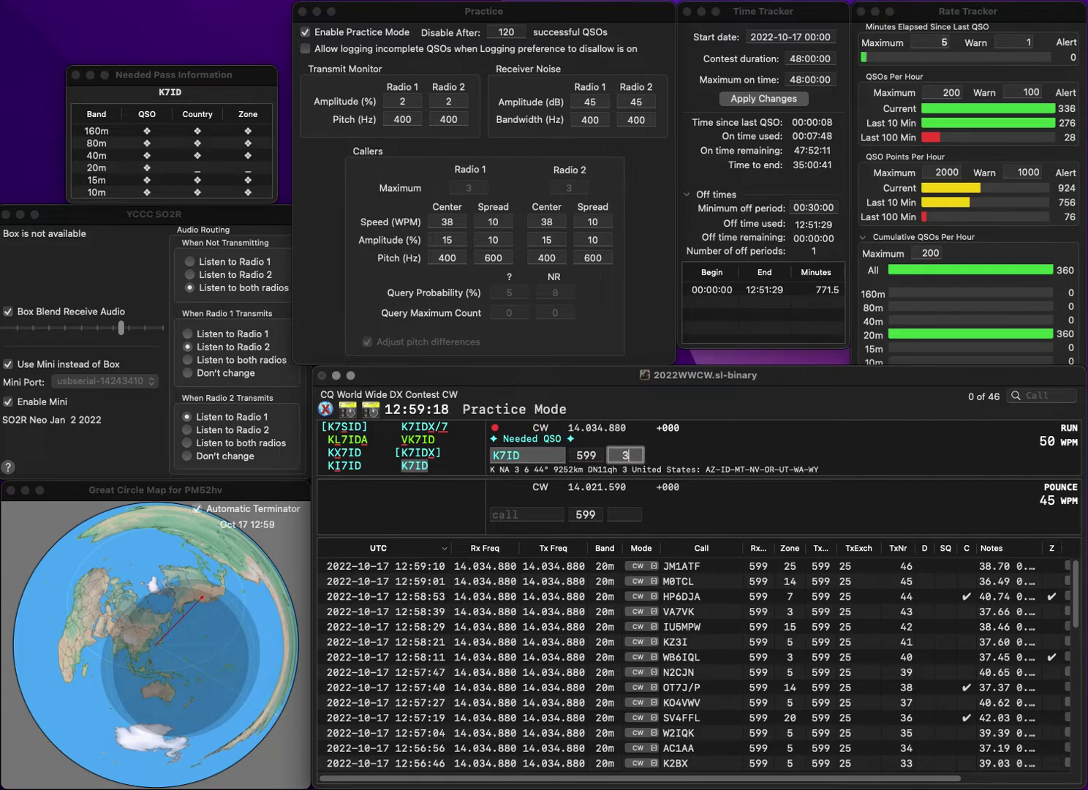
{"action": "key", "text": "Return"}
Log a run-radio contact with OE3DXA in zone 15
{"action": "type", "text": "OE3DXA"}
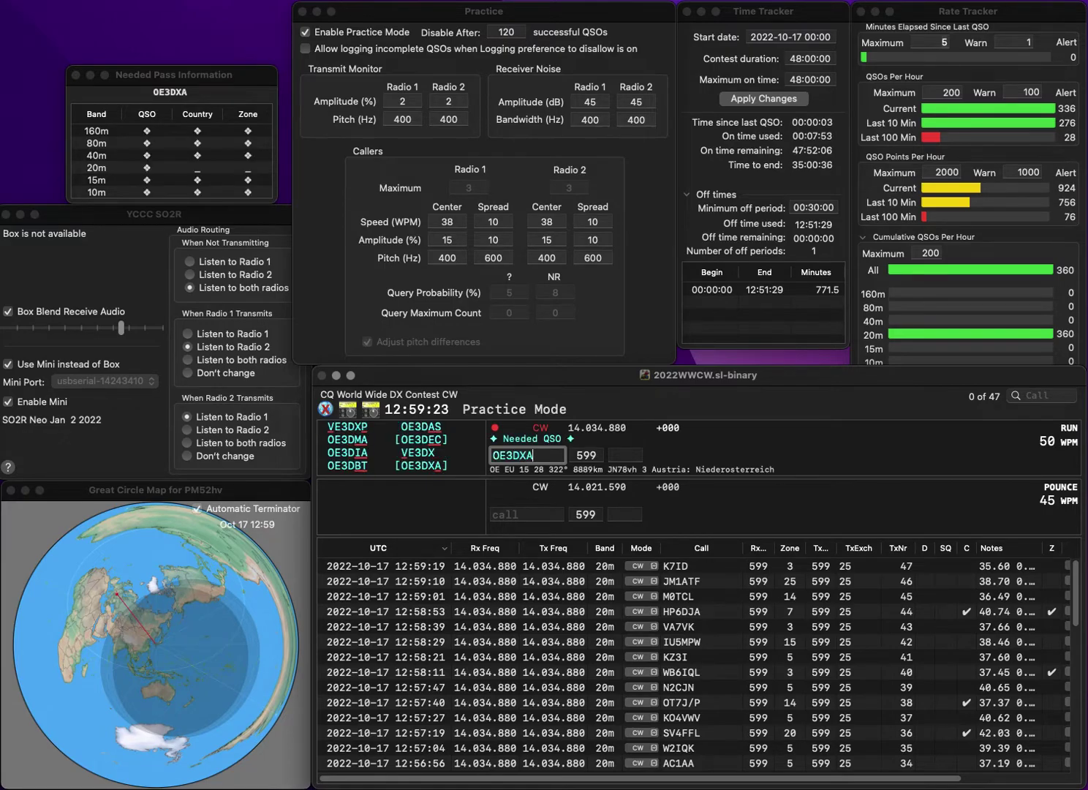
{"action": "key", "text": "Return"}
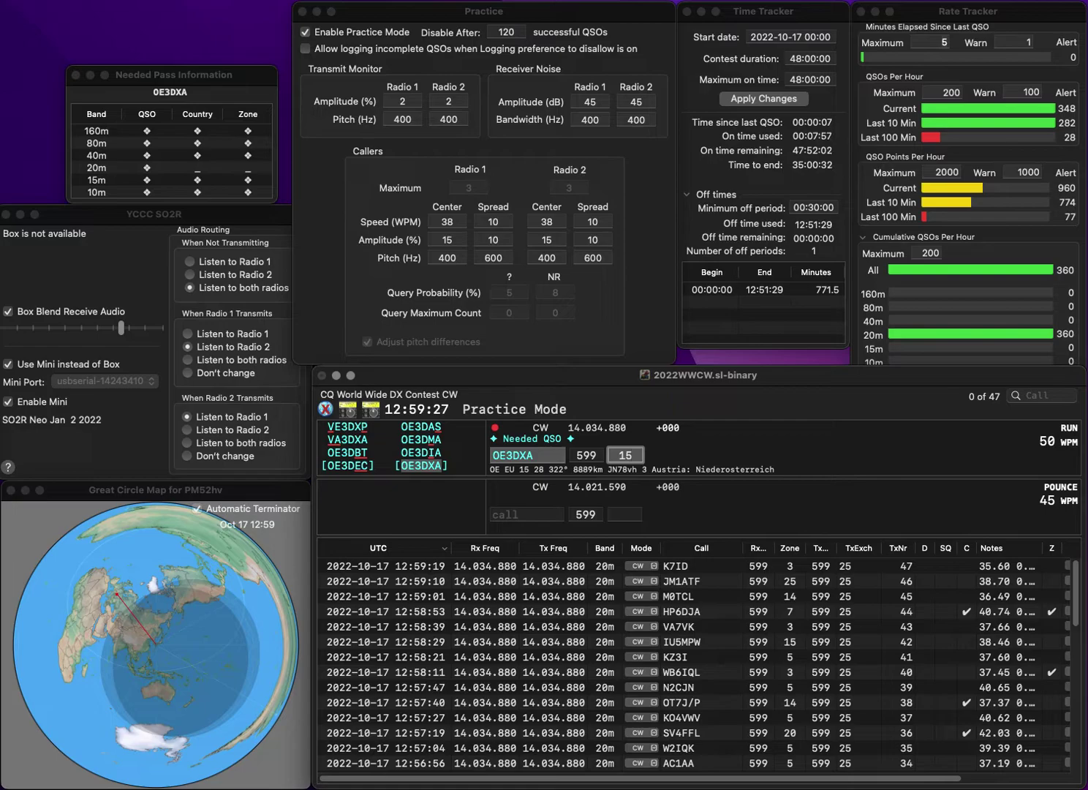
{"action": "key", "text": "Return"}
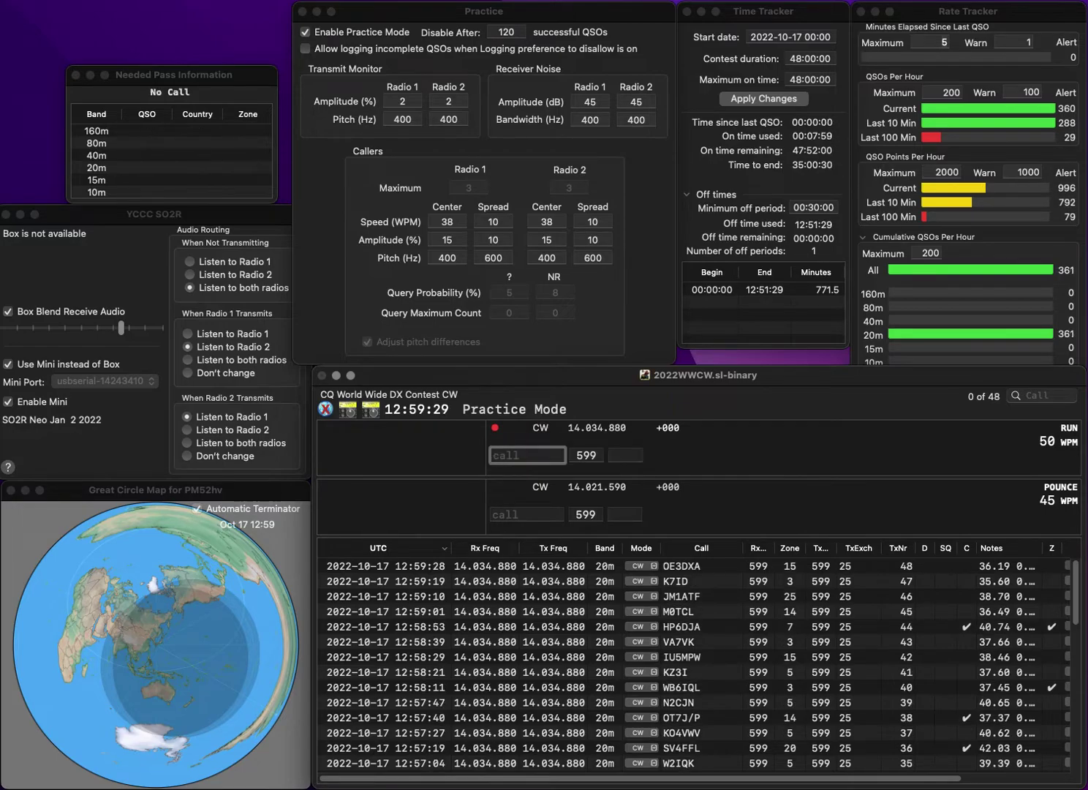
{"action": "type", "text": "JQ3BAV"}
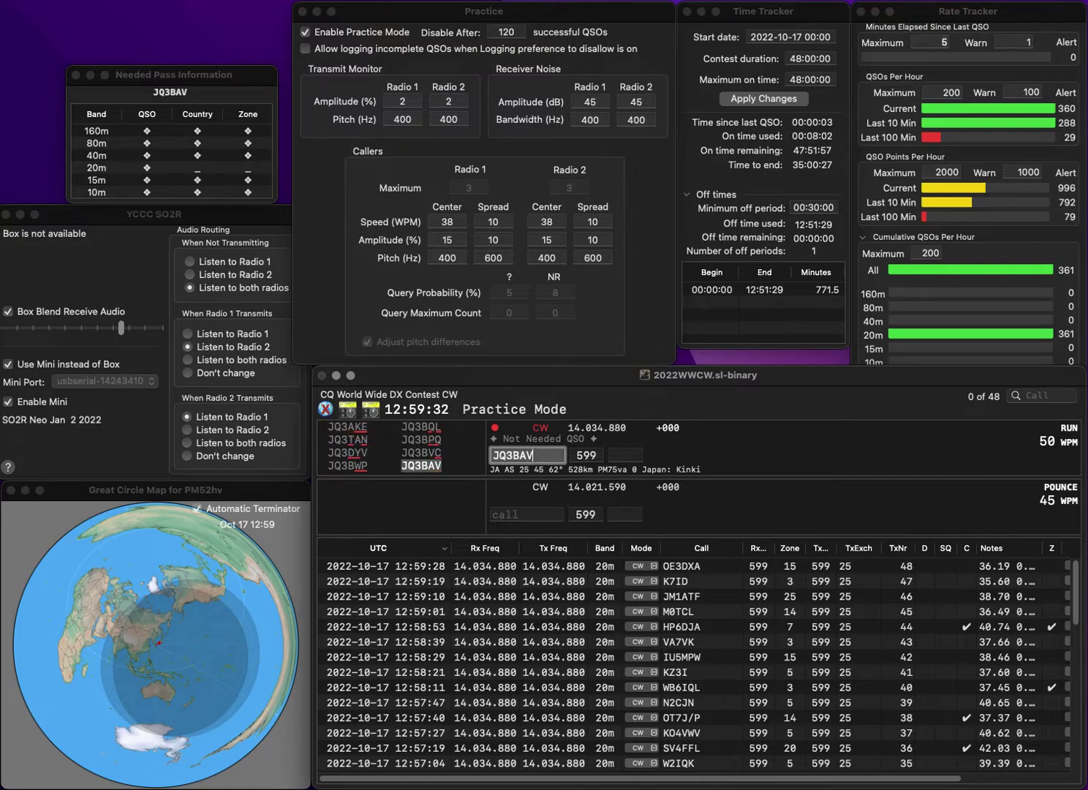
{"action": "key", "text": "Return"}
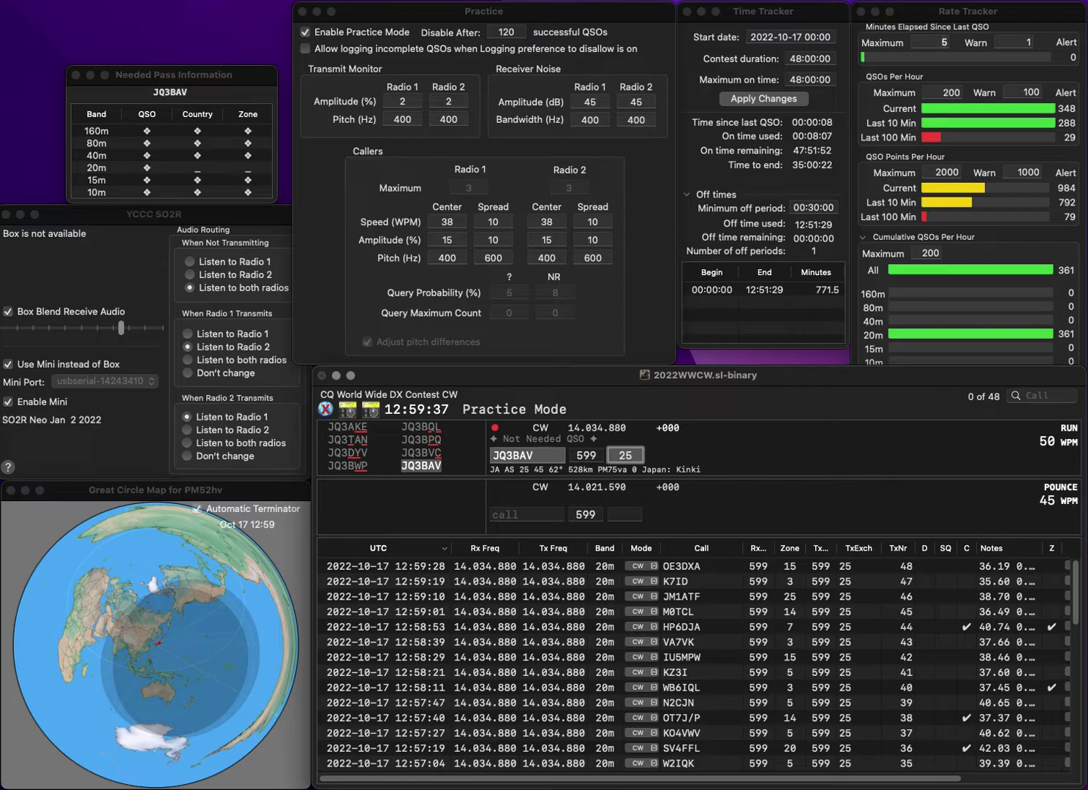
{"action": "key", "text": "Return"}
Enter the partial call LZ1Z on the run radio, complete it as LZ1ZM, and log the contact with zone 20
{"action": "type", "text": "LZ1Z"}
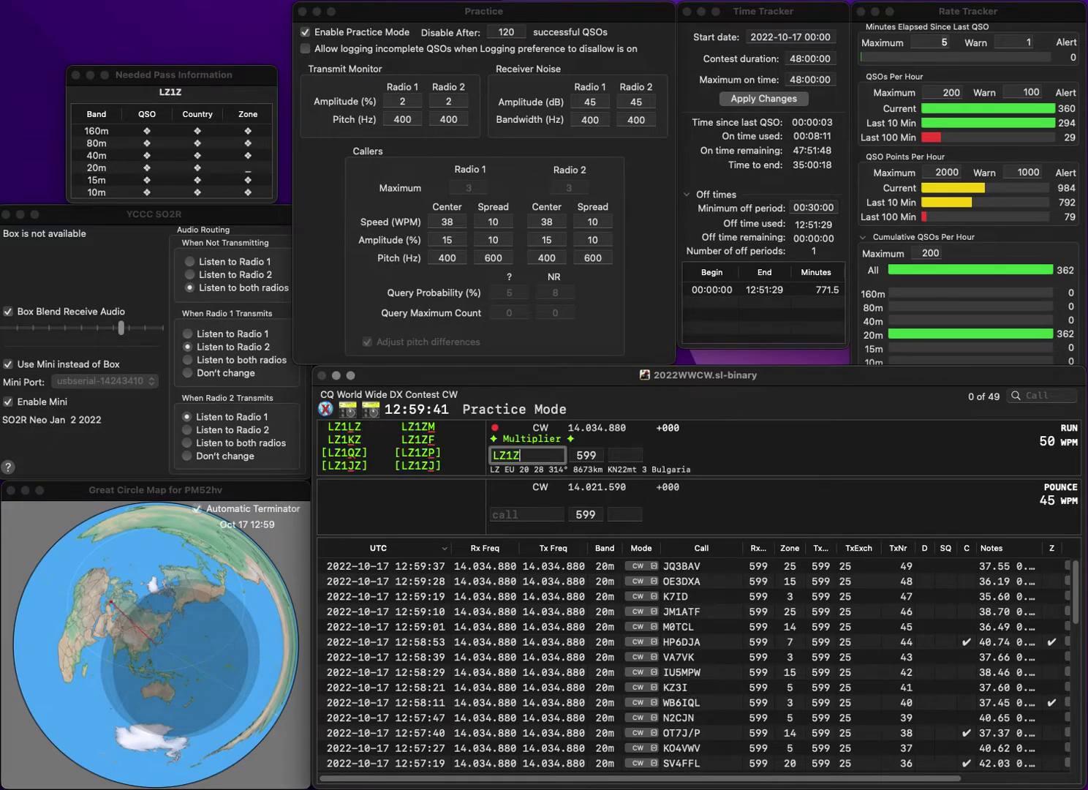
{"action": "type", "text": "M"}
{"action": "key", "text": "Return"}
{"action": "type", "text": "20"}
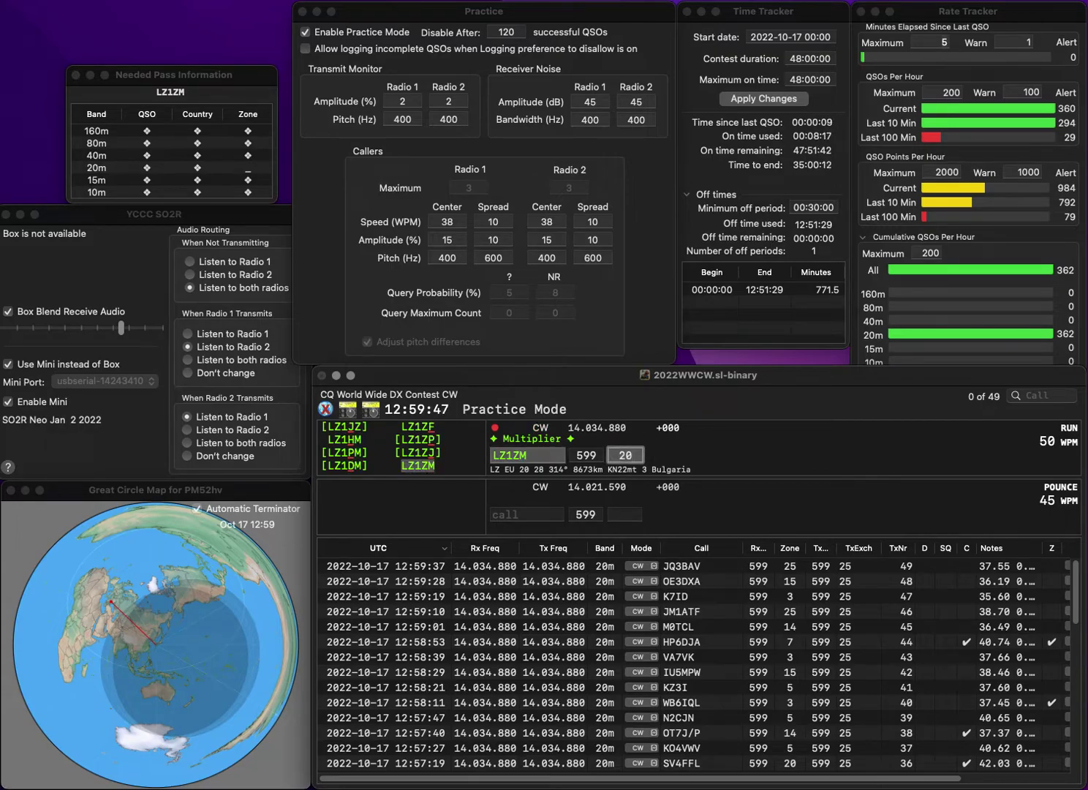
{"action": "key", "text": "Return"}
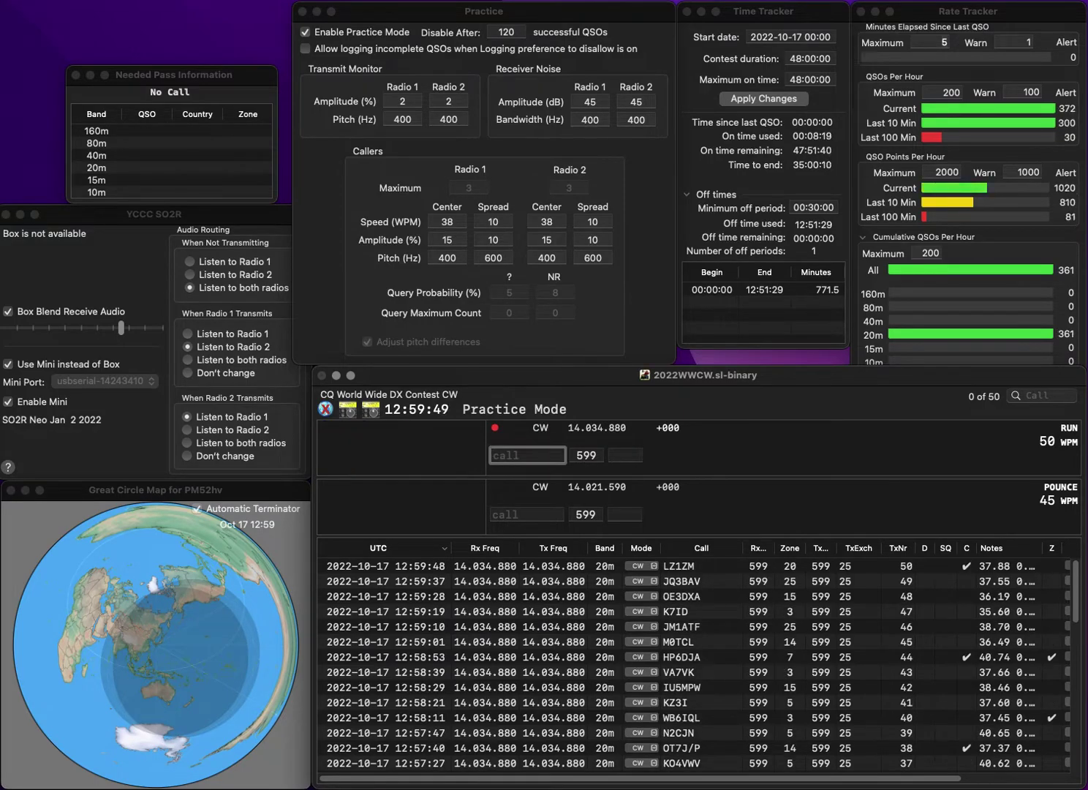
{"action": "type", "text": "JA0VTK/"}
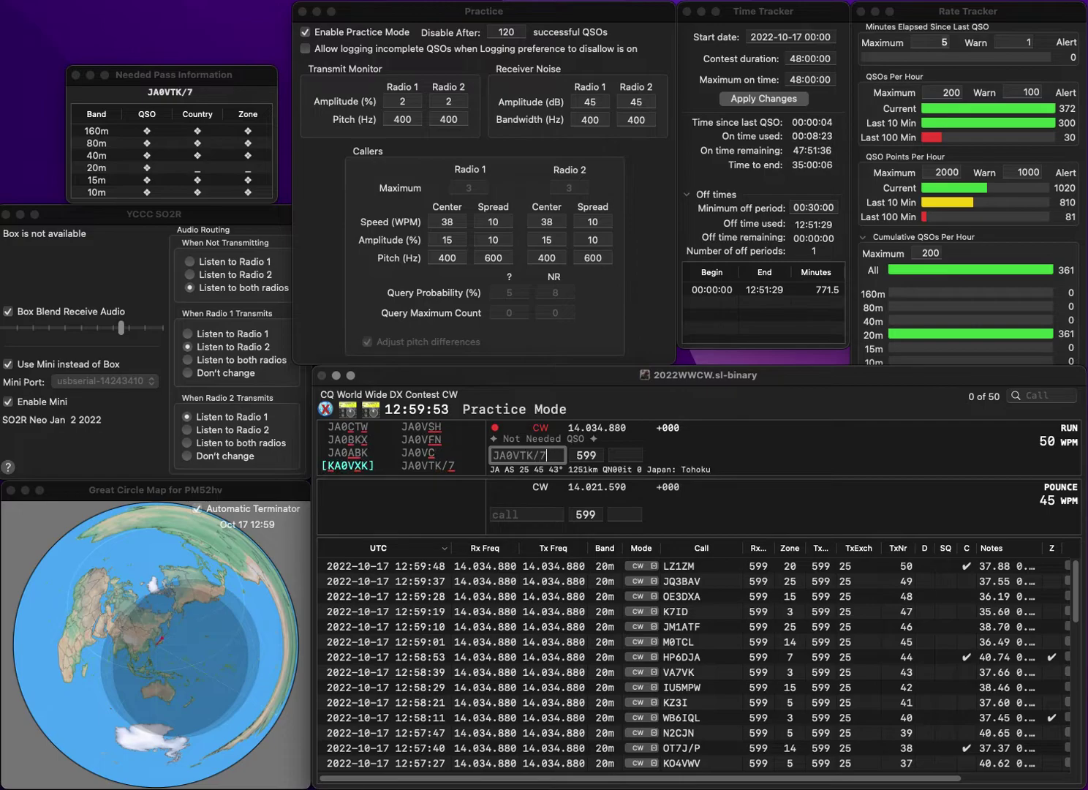
{"action": "type", "text": "7"}
{"action": "key", "text": "space"}
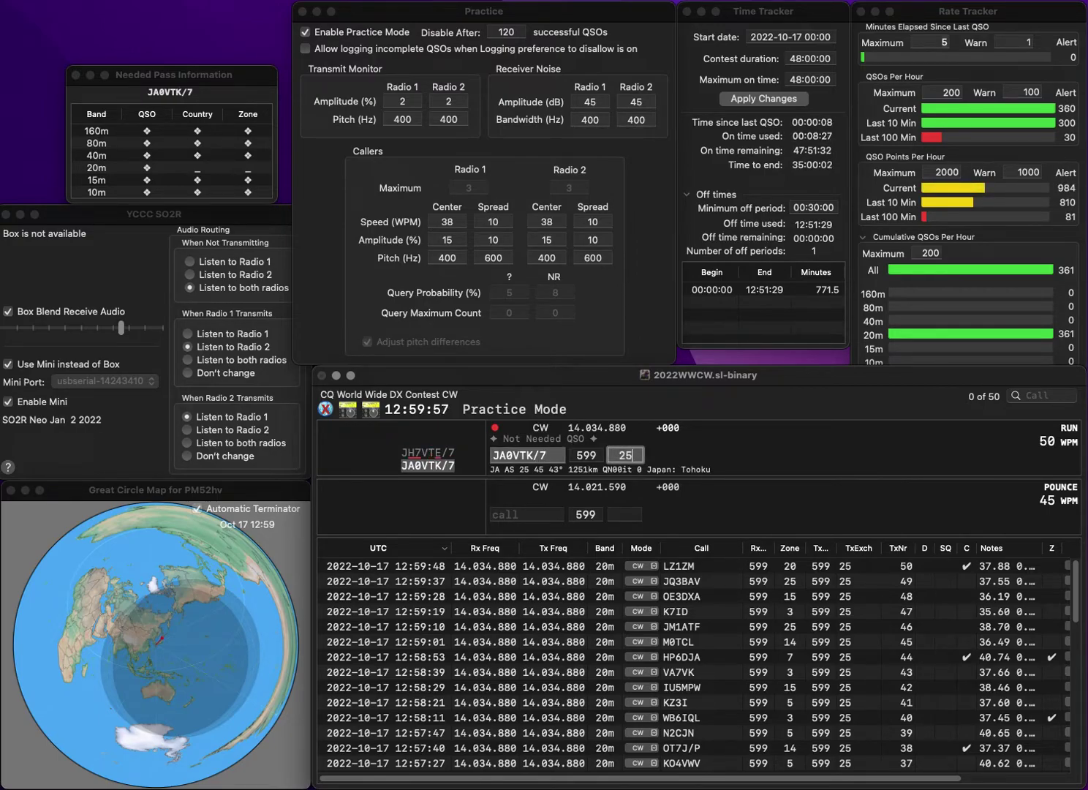
{"action": "key", "text": "Return"}
Enter the call KC3IN on the run radio, correct it to KC3NDW, and log the contact with zone 5
{"action": "type", "text": "KC3IN"}
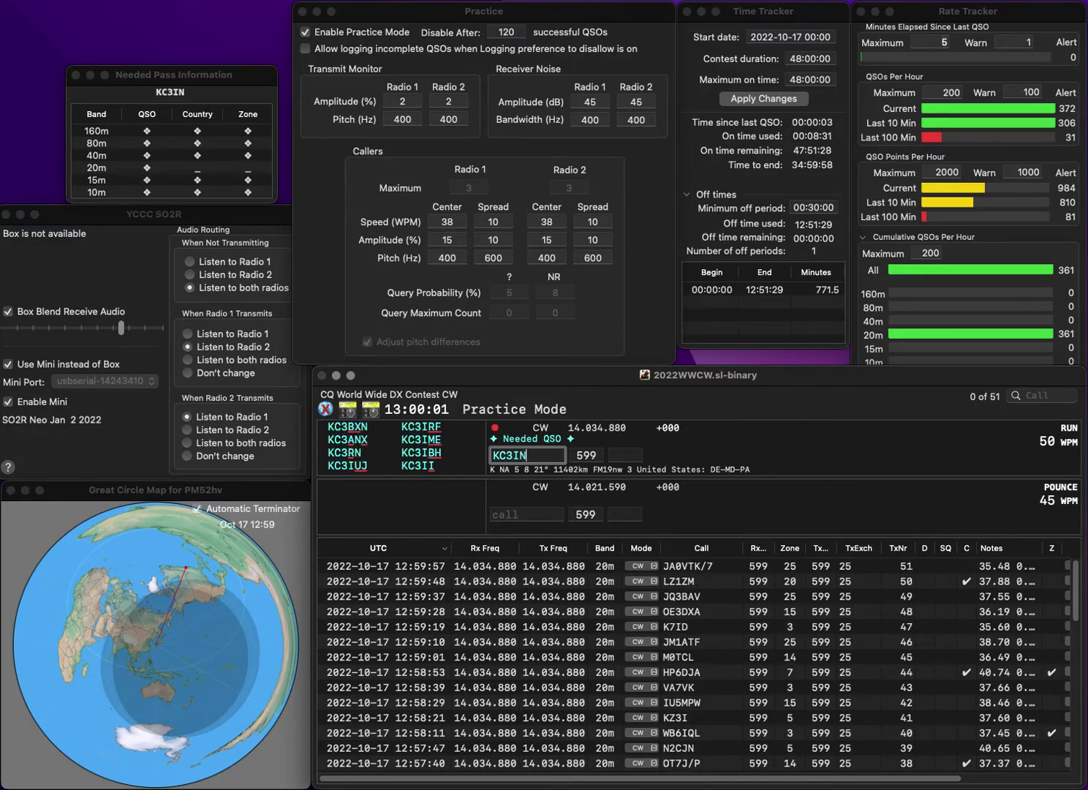
{"action": "key", "text": "BackSpace"}
{"action": "key", "text": "BackSpace"}
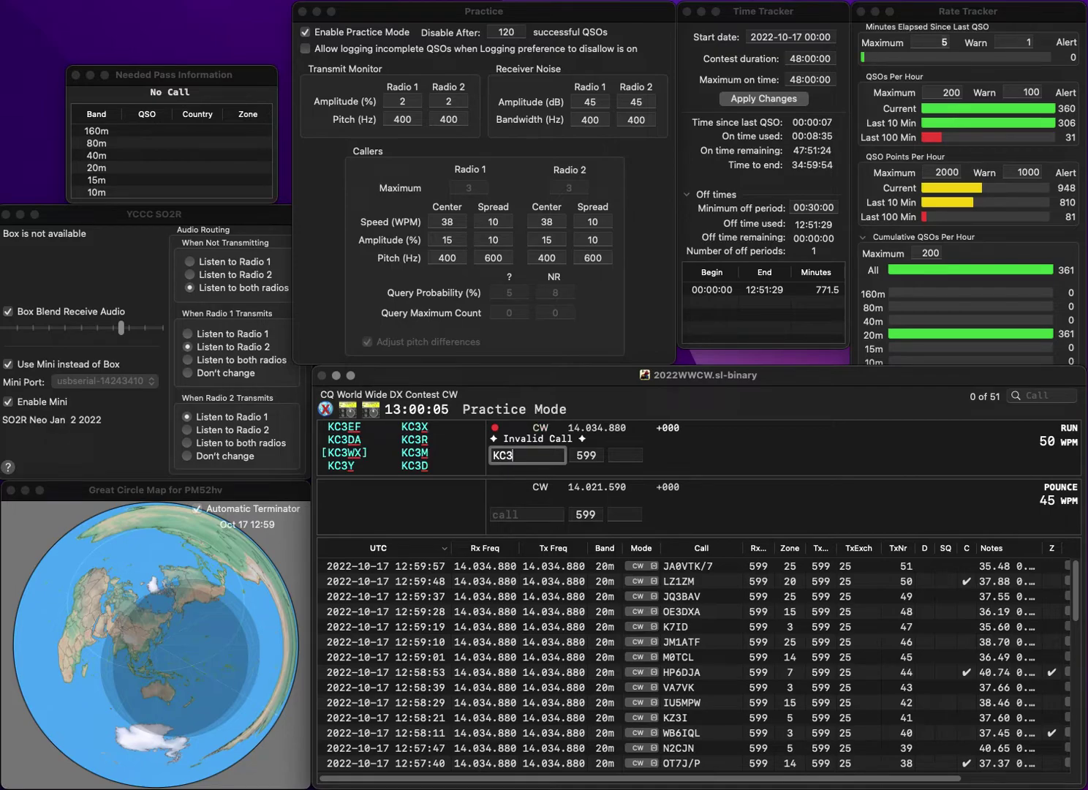
{"action": "type", "text": "NDW"}
{"action": "key", "text": "Tab"}
{"action": "type", "text": "5"}
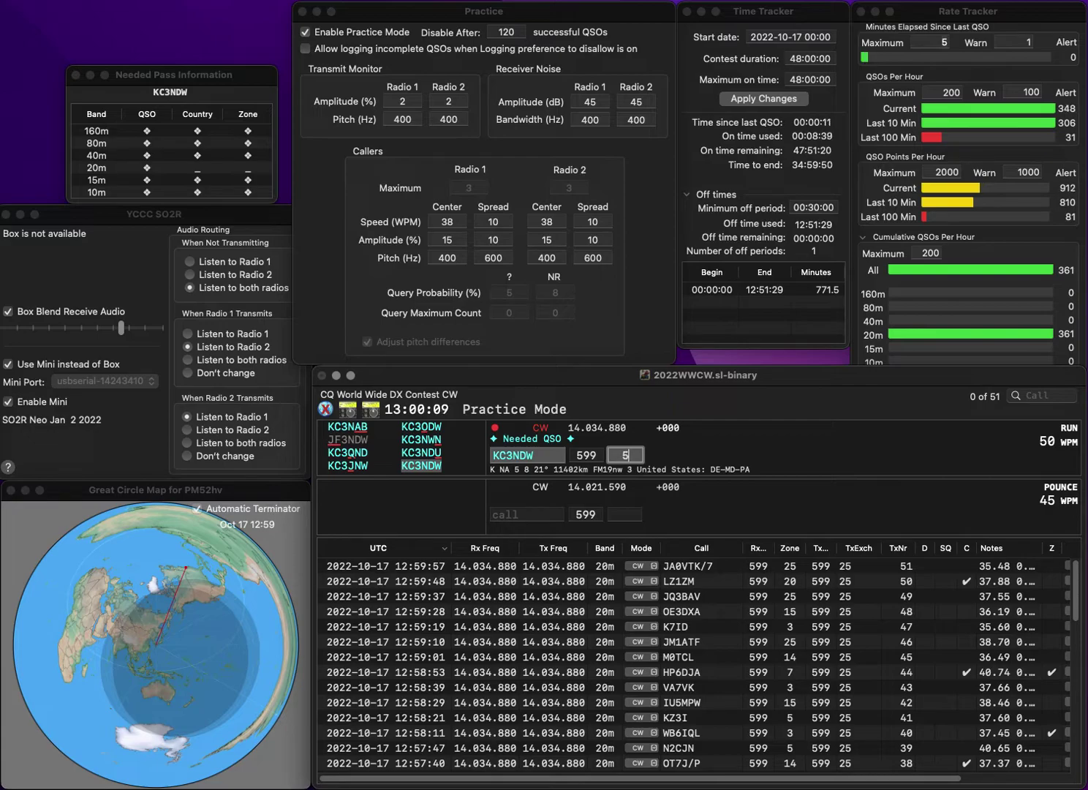
{"action": "key", "text": "Return"}
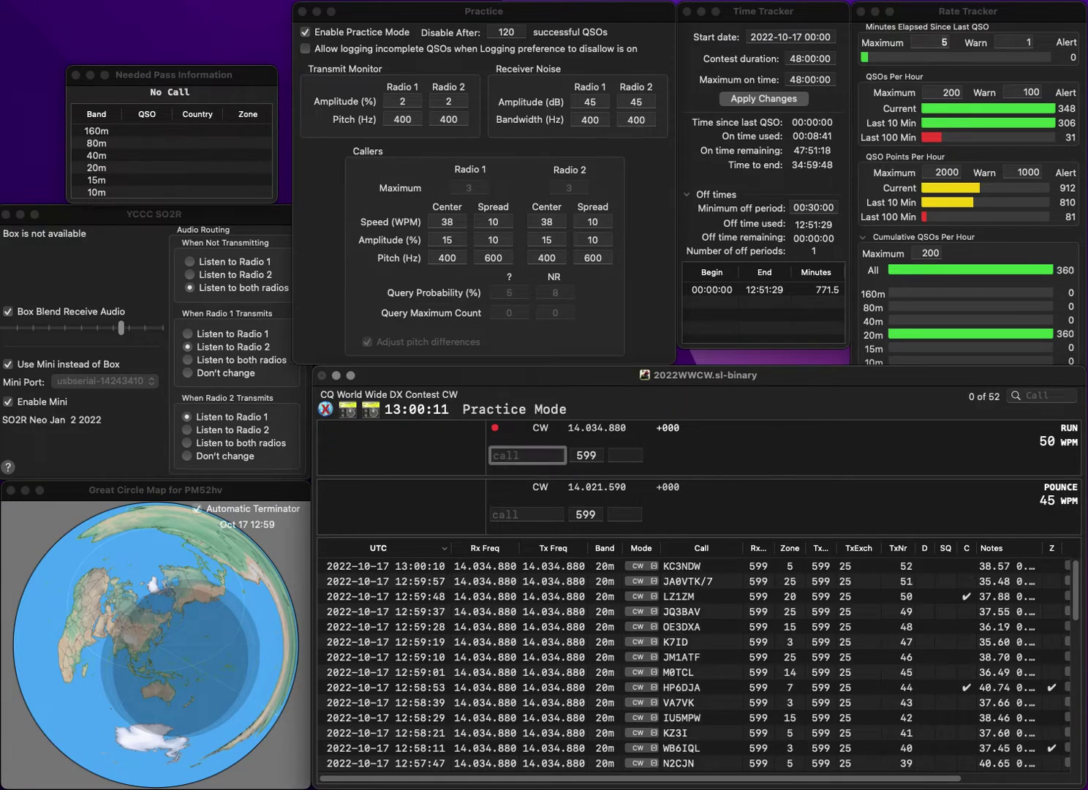
Enter the next call on the run radio, correct it from RXA to R39CA, and log the contact with zone 16
{"action": "type", "text": "R3CA"}
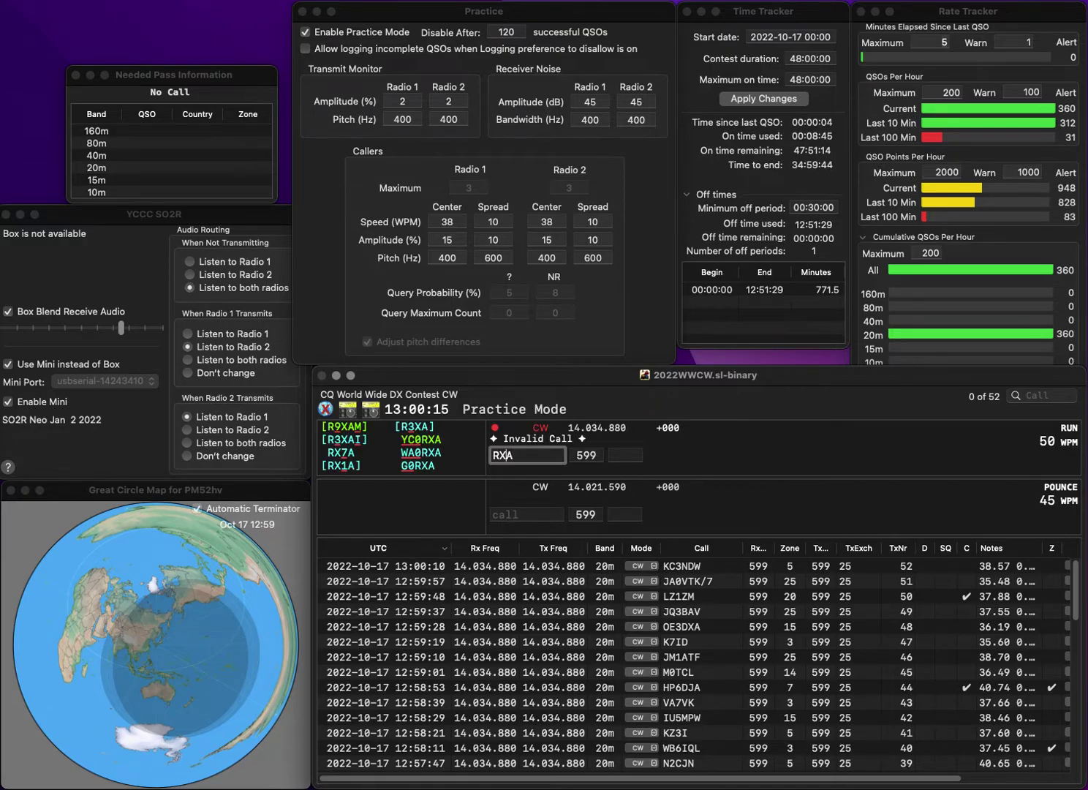
{"action": "type", "text": "39C"}
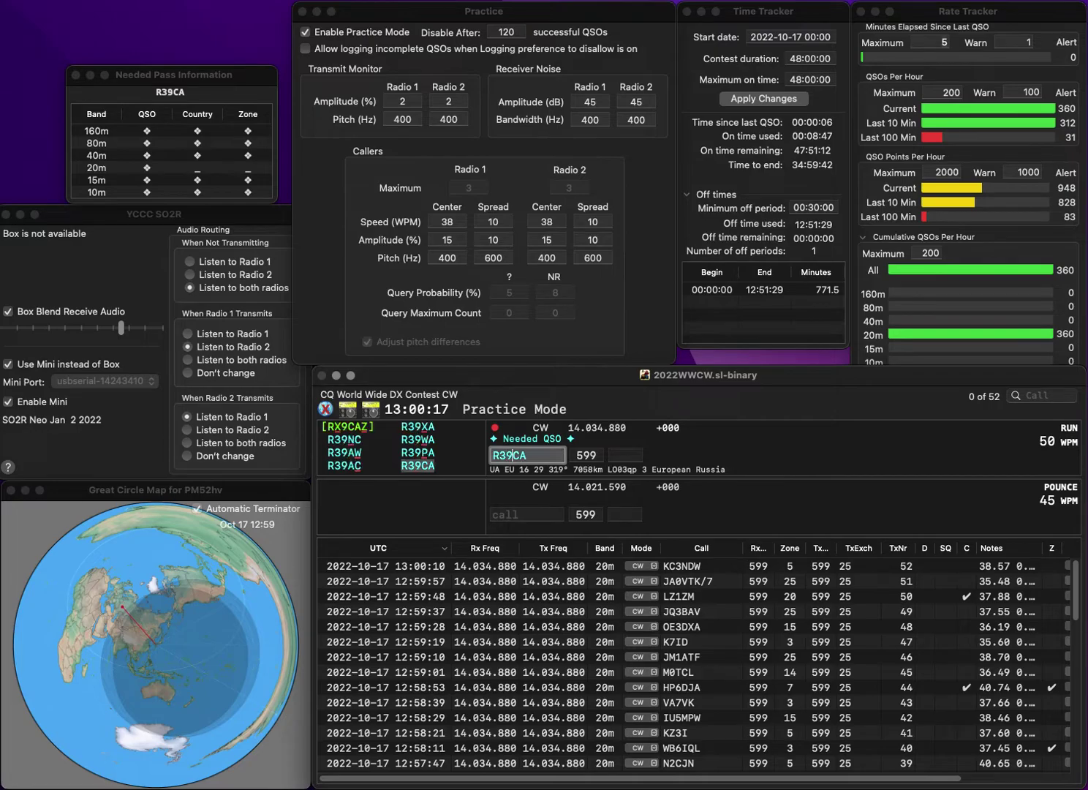
{"action": "key", "text": "Return"}
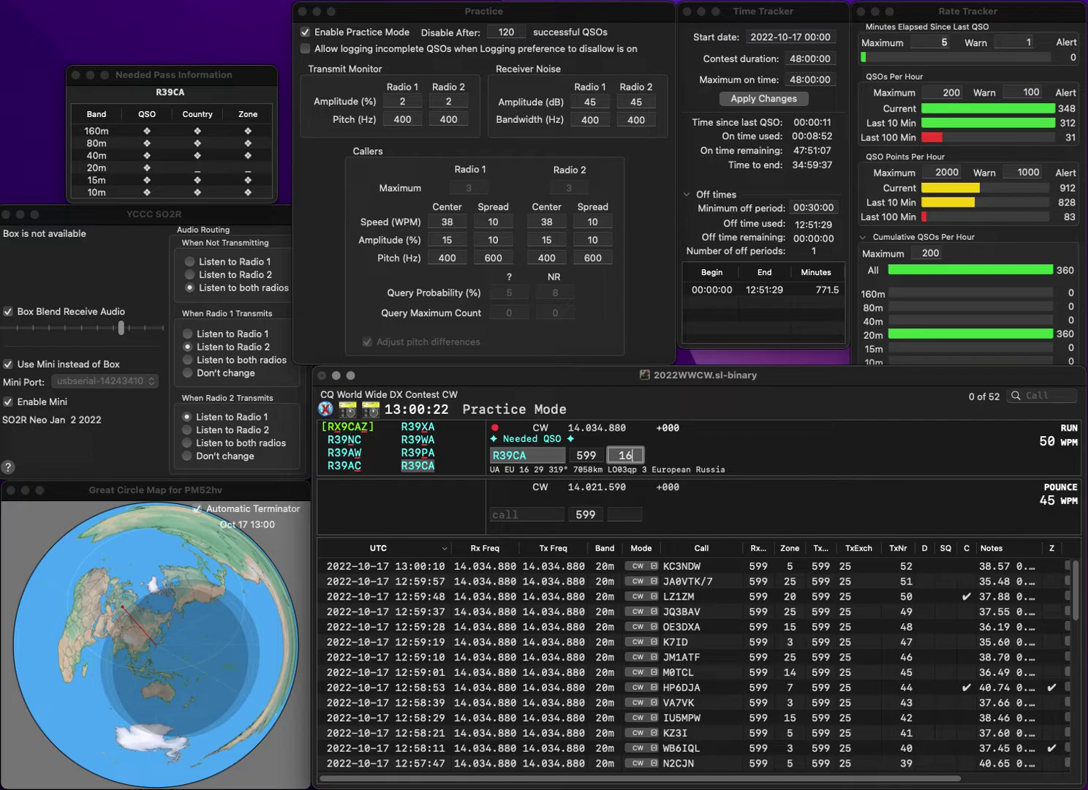
{"action": "key", "text": "Return"}
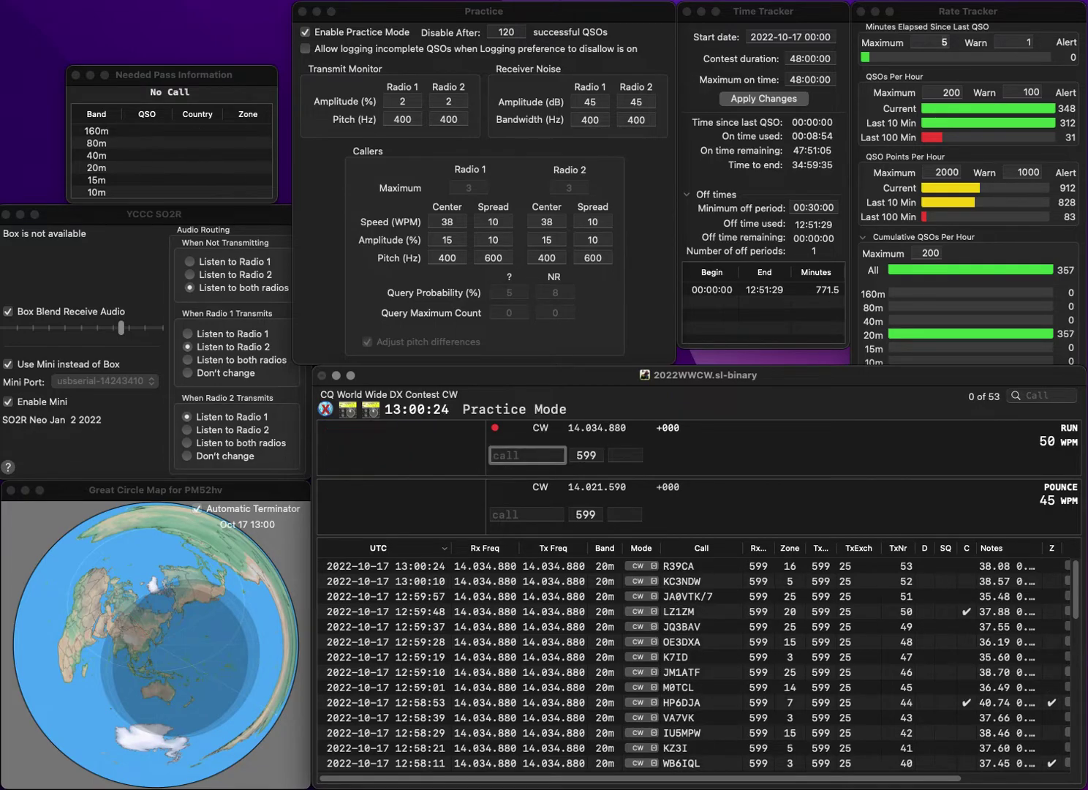
Enter the call HAL3WAT on the run radio, correct it to HL3WAT, and log the contact with zone 25
{"action": "type", "text": "HAL3WAT"}
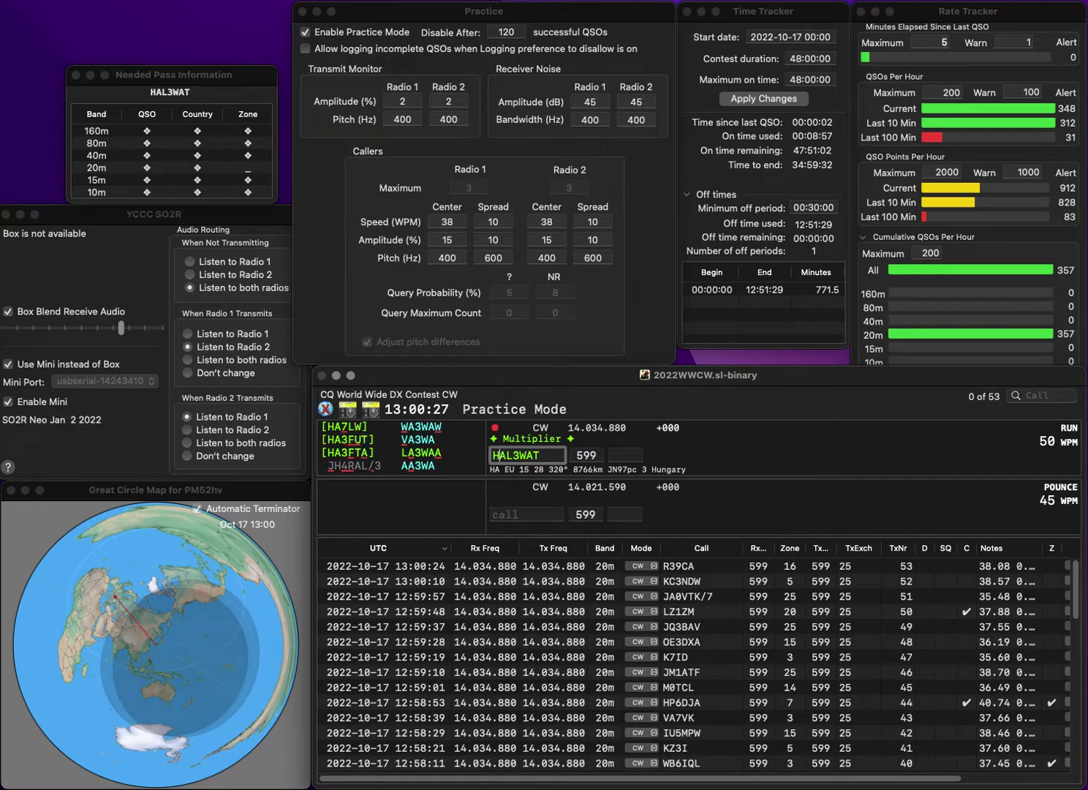
{"action": "key", "text": "Delete"}
{"action": "key", "text": "space"}
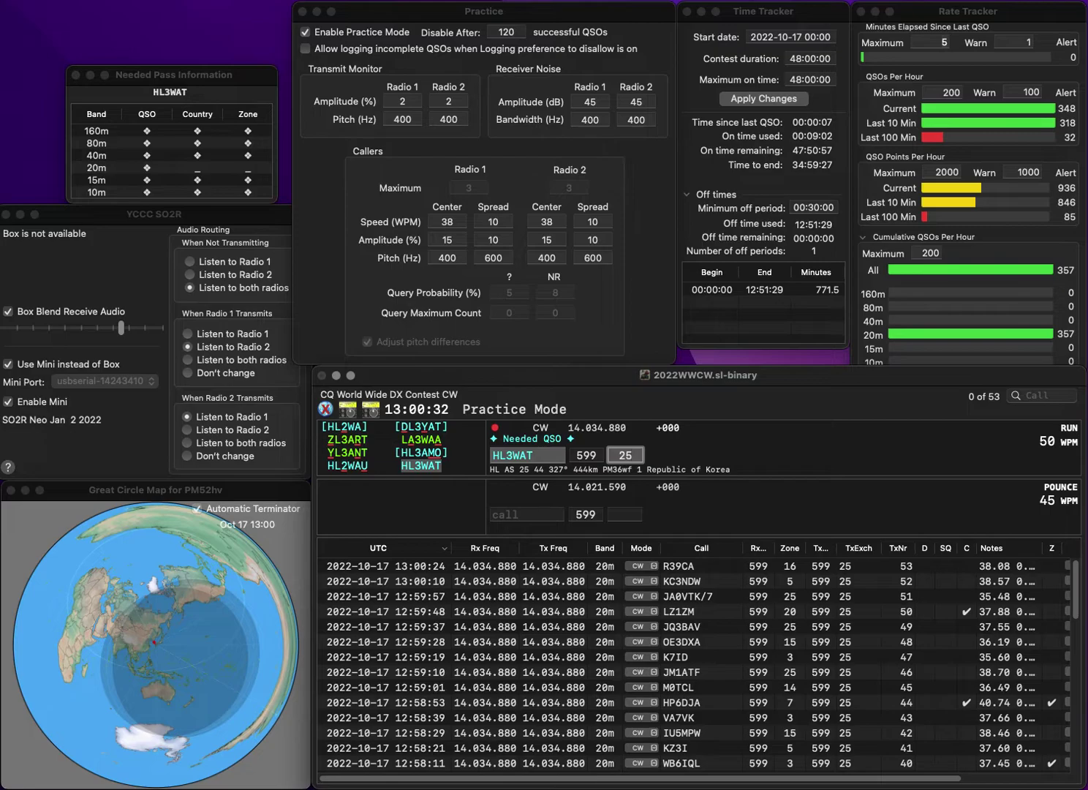
{"action": "key", "text": "Return"}
{"action": "type", "text": "O"}
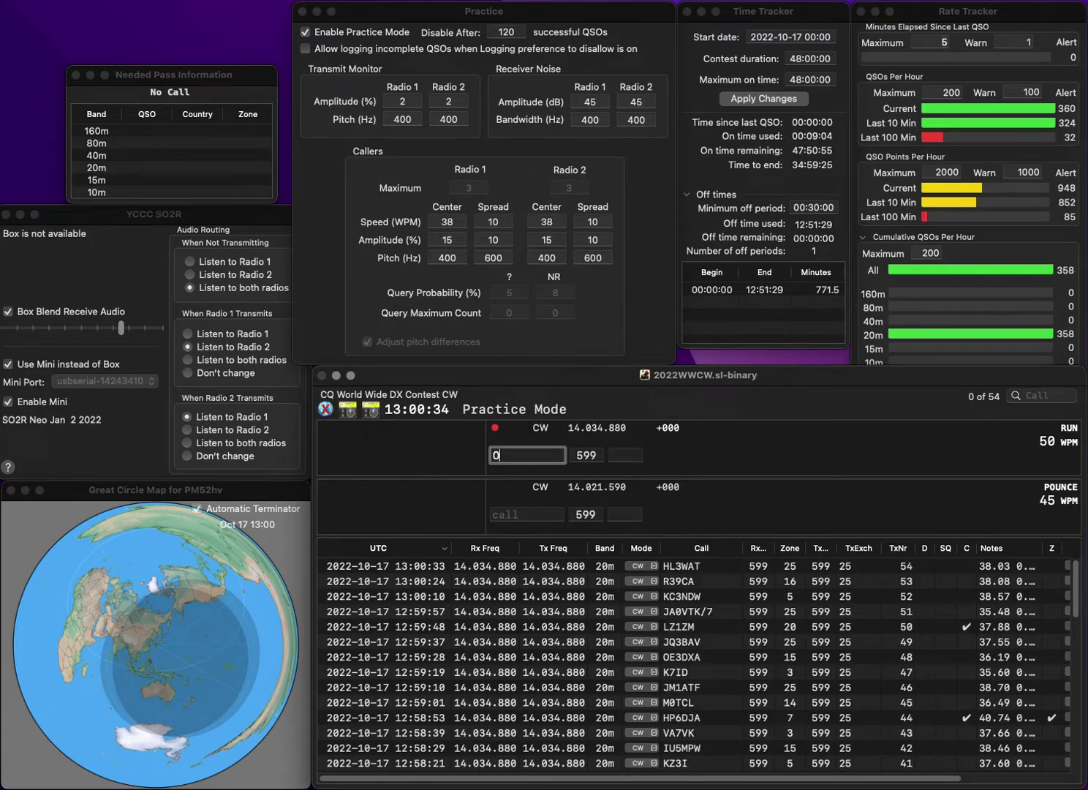
{"action": "type", "text": "H6SRAL"}
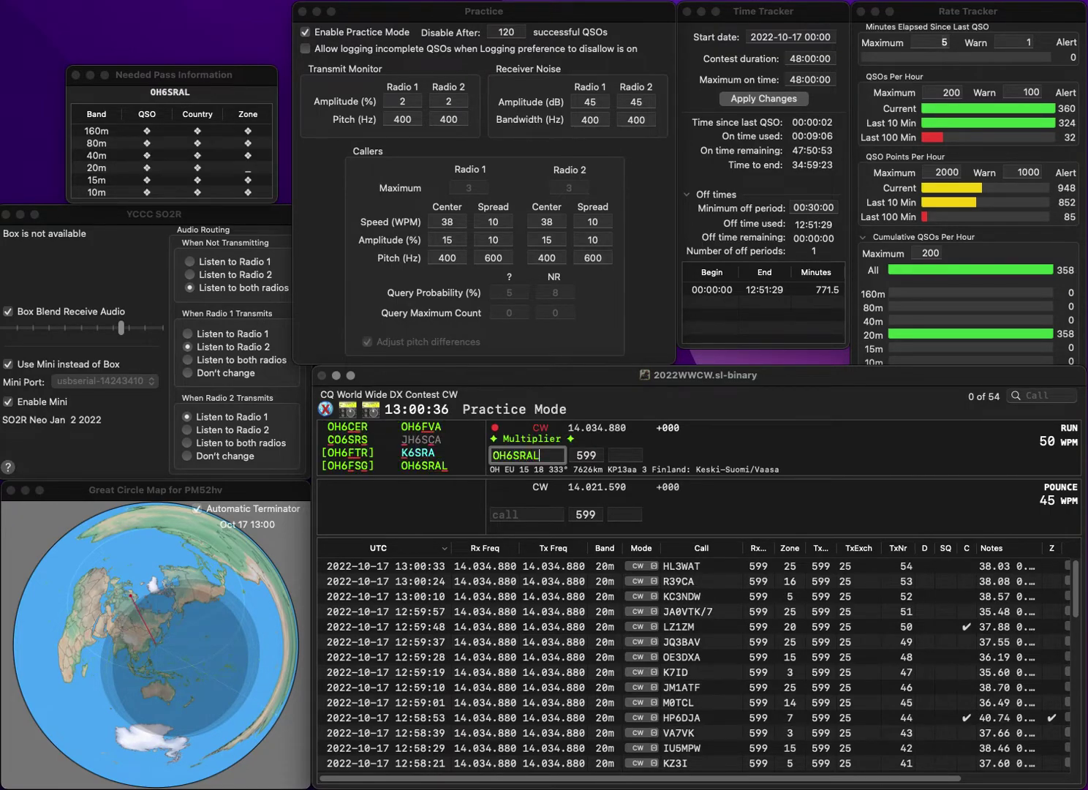
{"action": "key", "text": "space"}
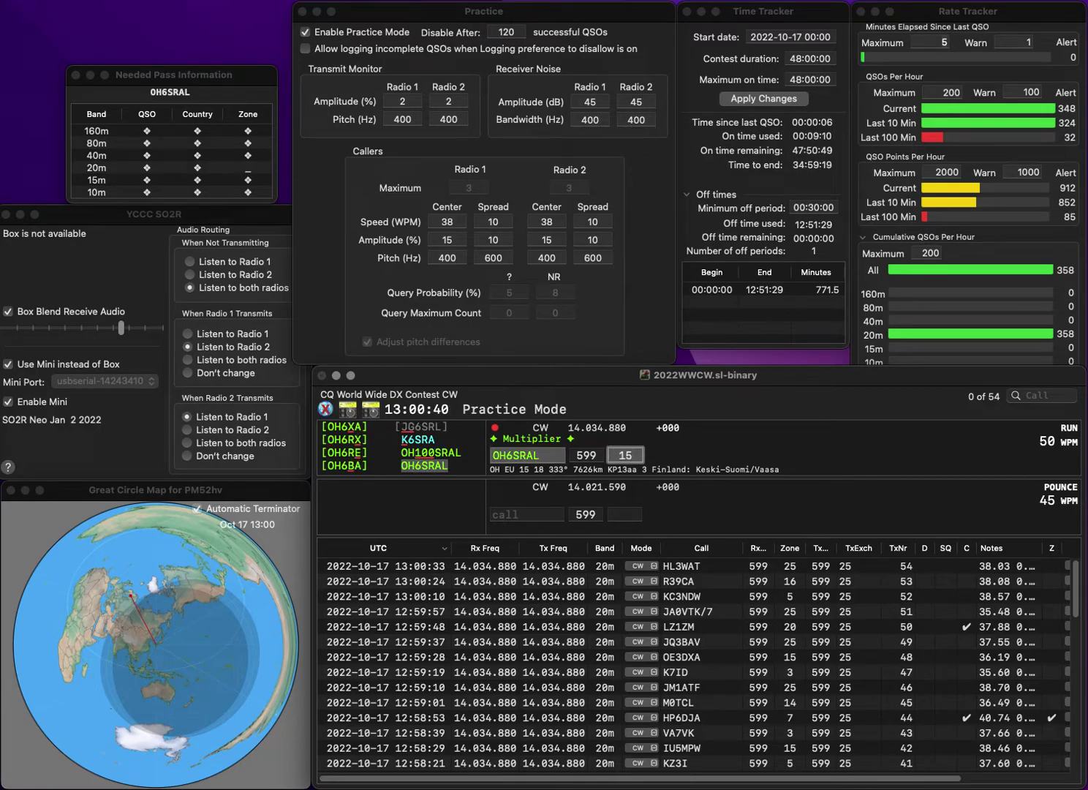
{"action": "key", "text": "Return"}
{"action": "type", "text": "EA7Q"}
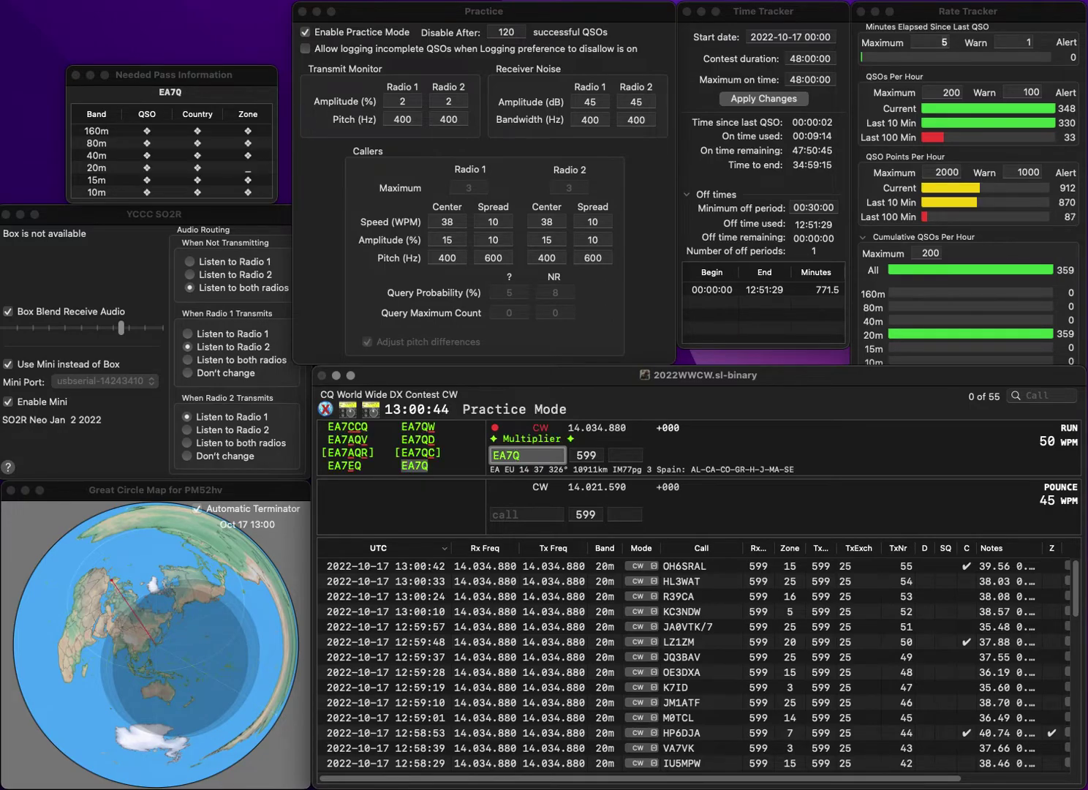
{"action": "key", "text": "space"}
{"action": "type", "text": "14"}
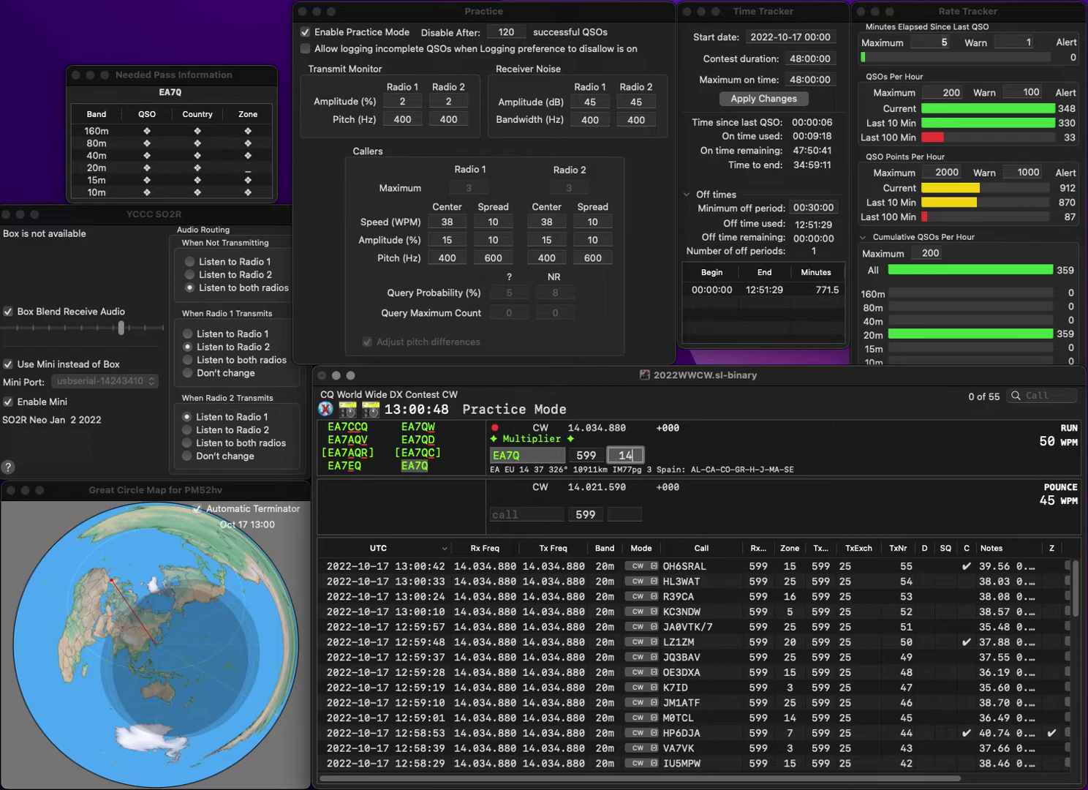
{"action": "key", "text": "Return"}
Log a run-radio contact with KB8NEV in zone 4
{"action": "type", "text": "KB8NEV"}
{"action": "key", "text": "space"}
{"action": "type", "text": "4"}
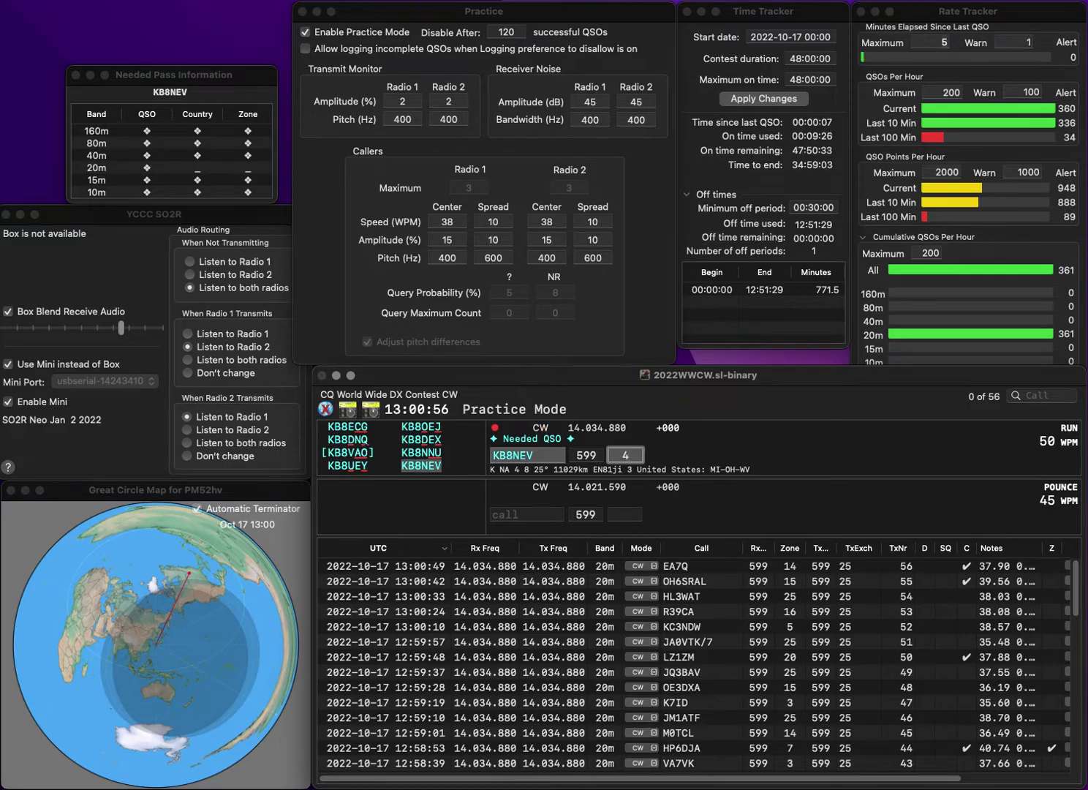
{"action": "key", "text": "Return"}
Enter the call PU2LTA on the run radio, correct it to PU3LTA, and log the contact with zone 11
{"action": "type", "text": "PU"}
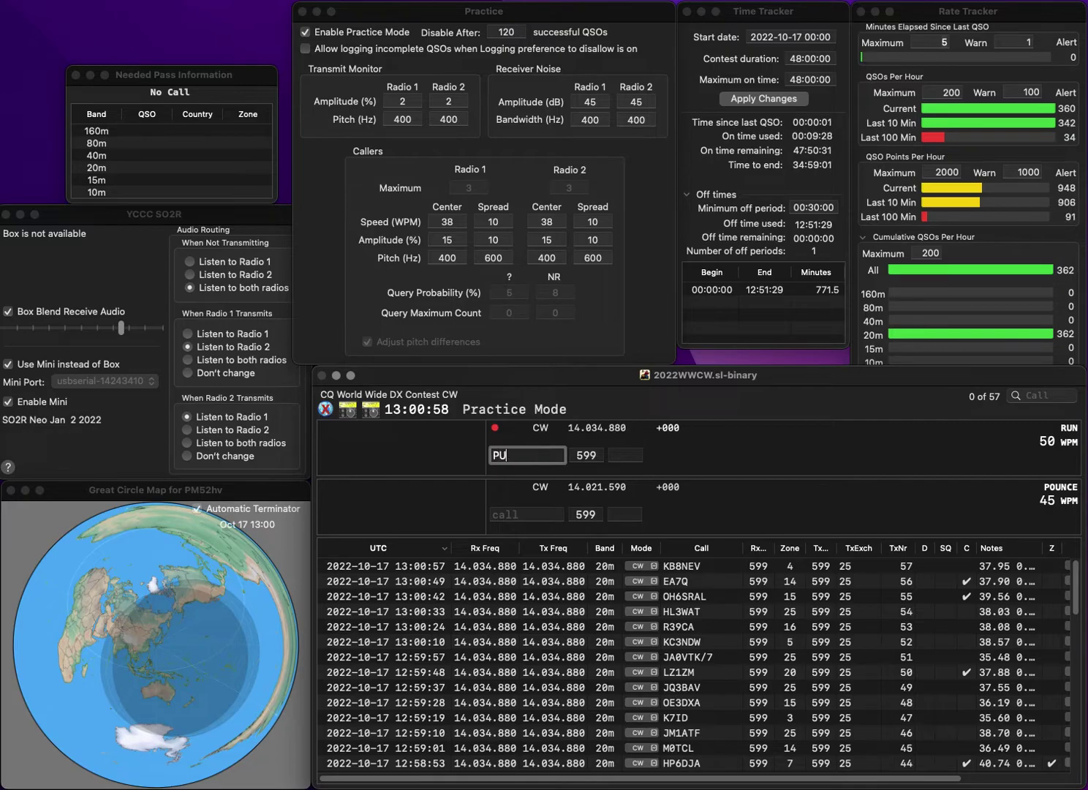
{"action": "type", "text": "2LTA"}
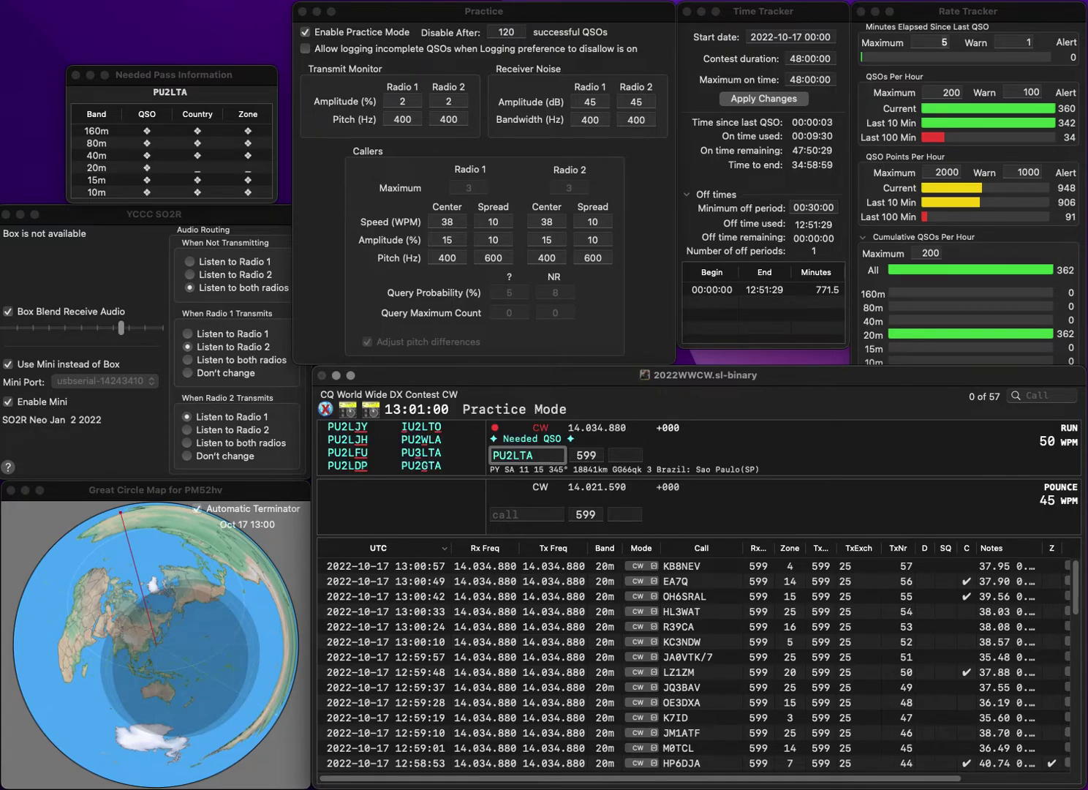
{"action": "key", "text": "BackSpace"}
{"action": "type", "text": "3"}
{"action": "key", "text": "Tab"}
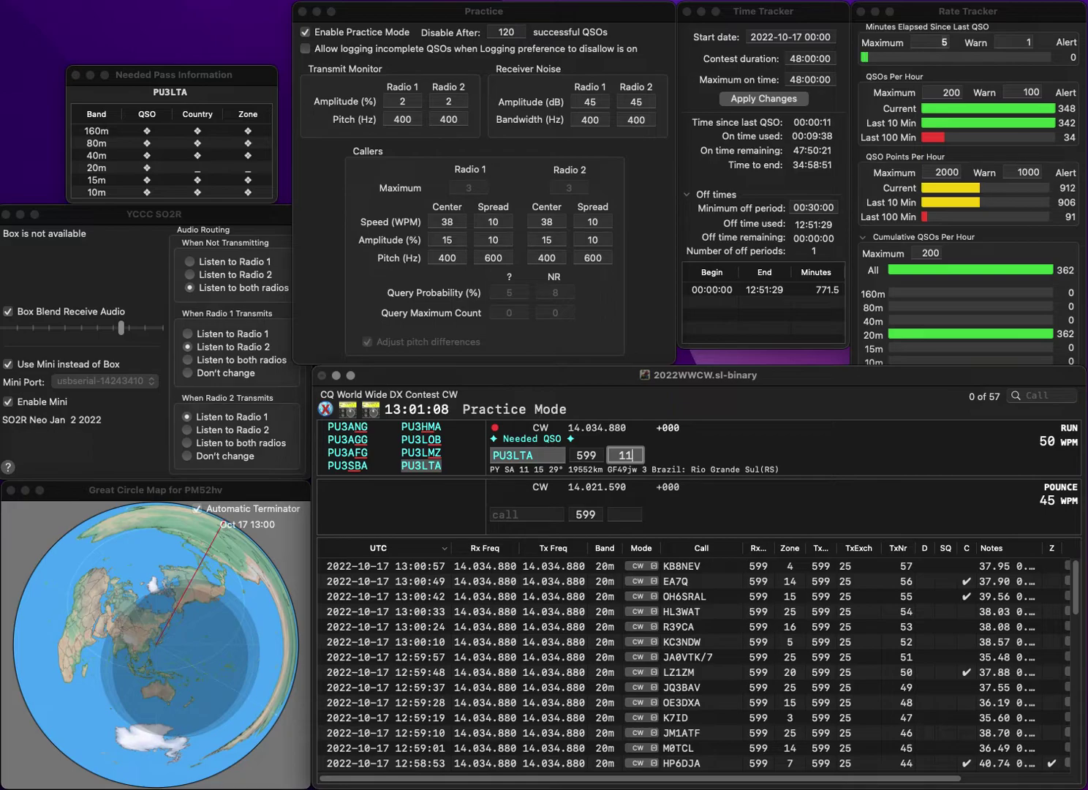
{"action": "key", "text": "Return"}
{"action": "type", "text": "F"}
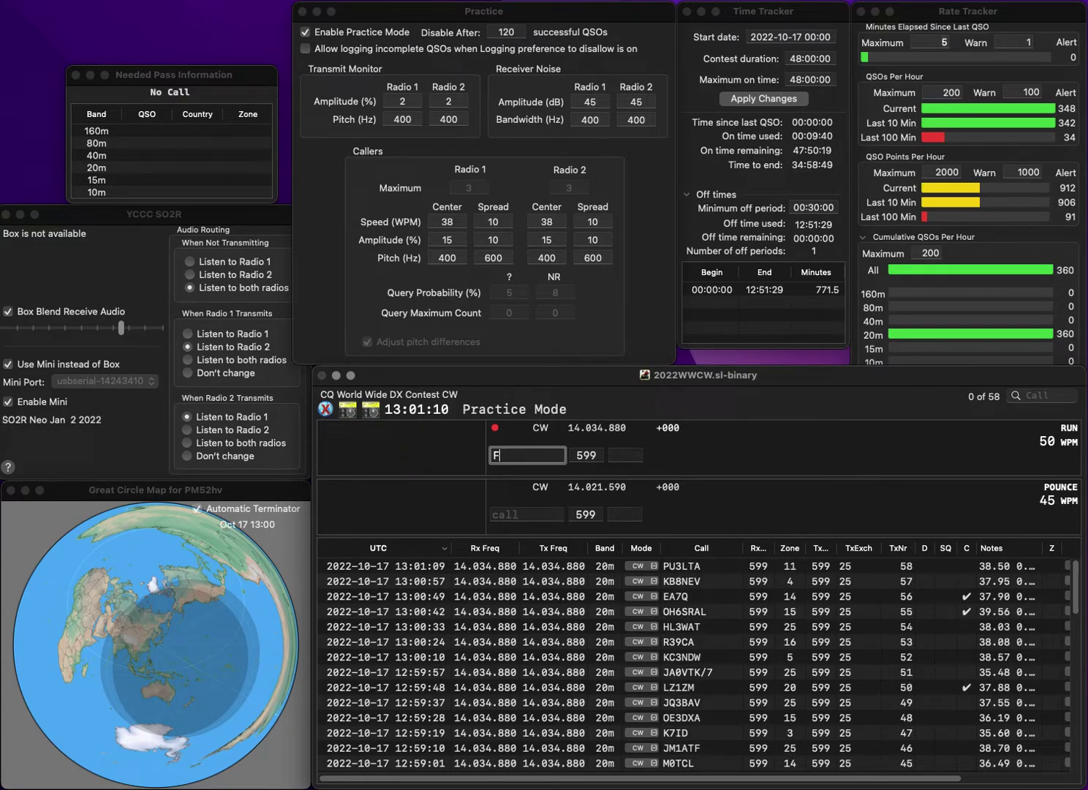
{"action": "type", "text": "4EPU"}
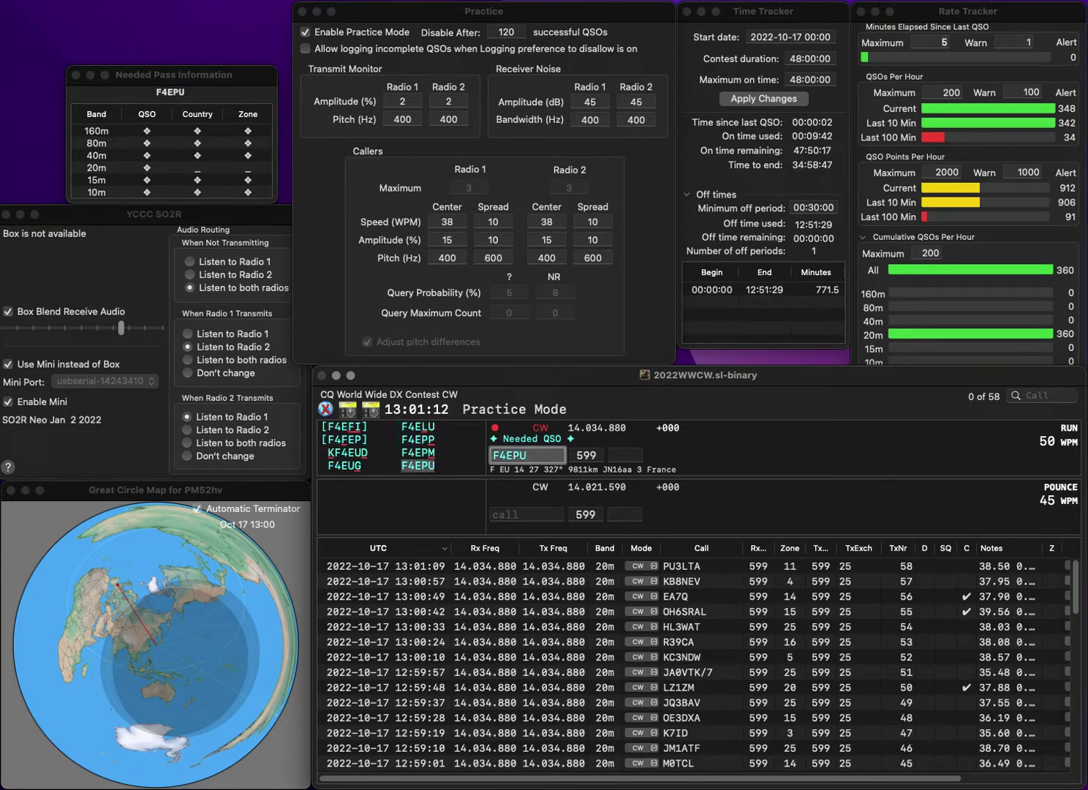
{"action": "key", "text": "space"}
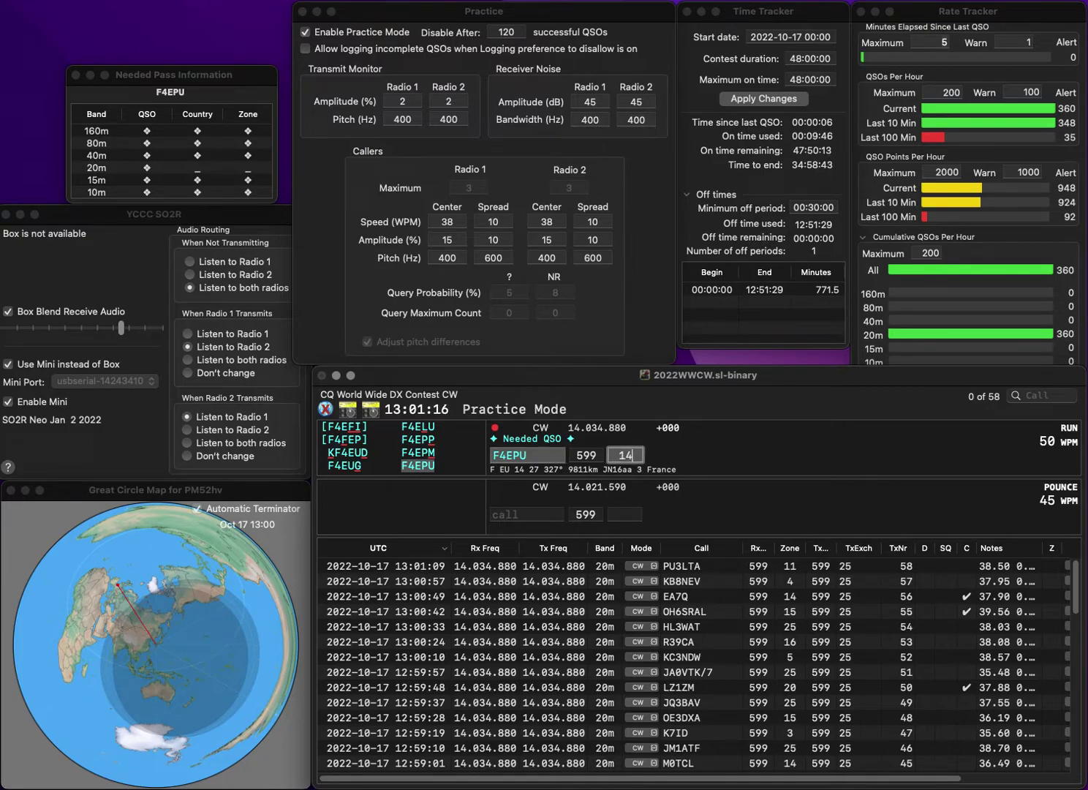
{"action": "key", "text": "Return"}
{"action": "type", "text": "G3"}
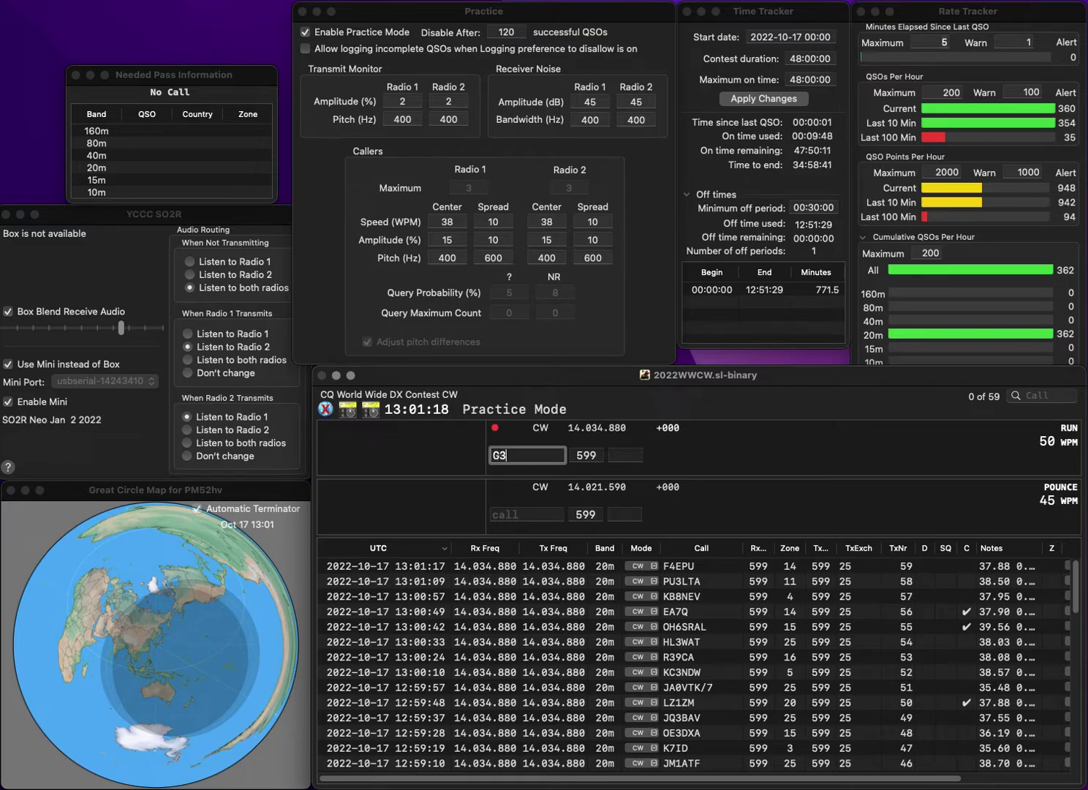
{"action": "type", "text": "TBK"}
{"action": "key", "text": "space"}
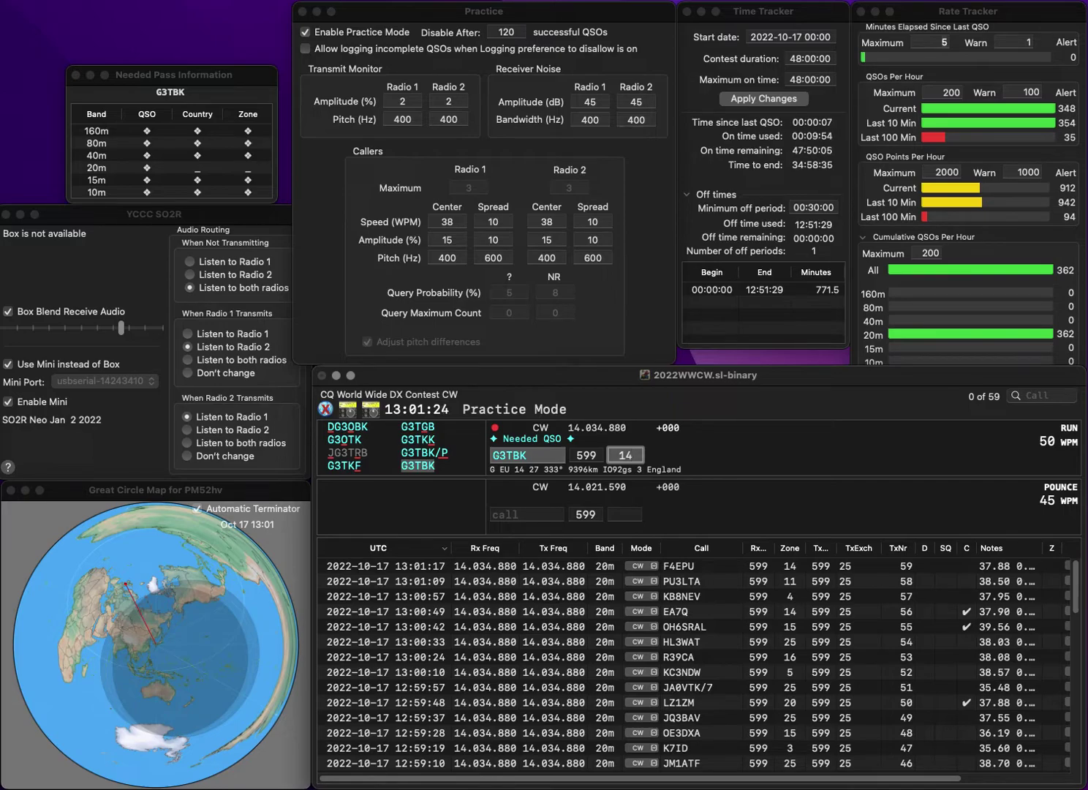
{"action": "key", "text": "Return"}
{"action": "type", "text": "IK2"}
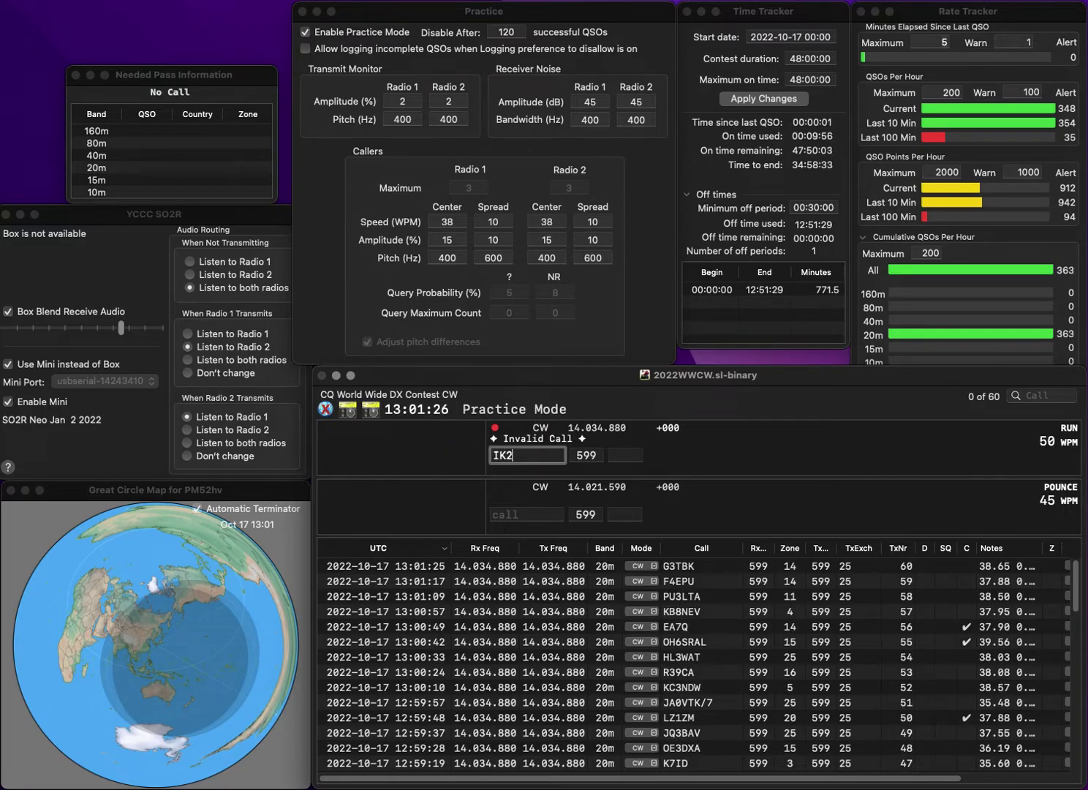
{"action": "type", "text": "RHH"}
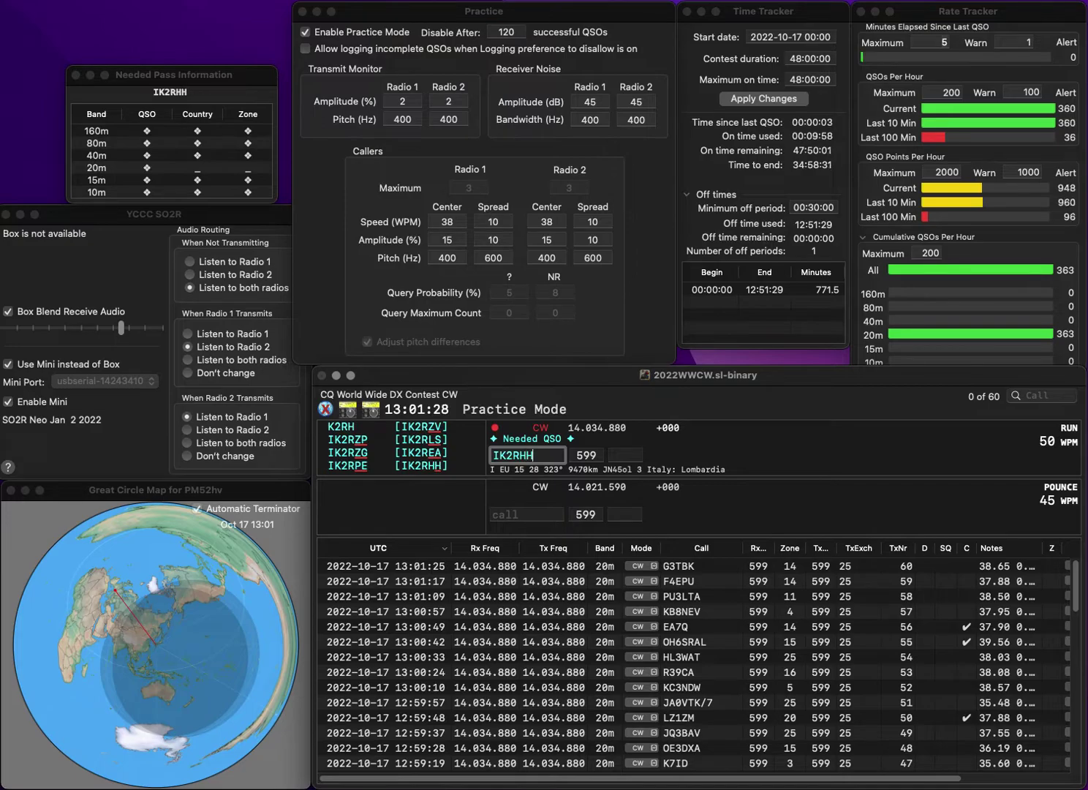
{"action": "key", "text": "space"}
{"action": "type", "text": "15"}
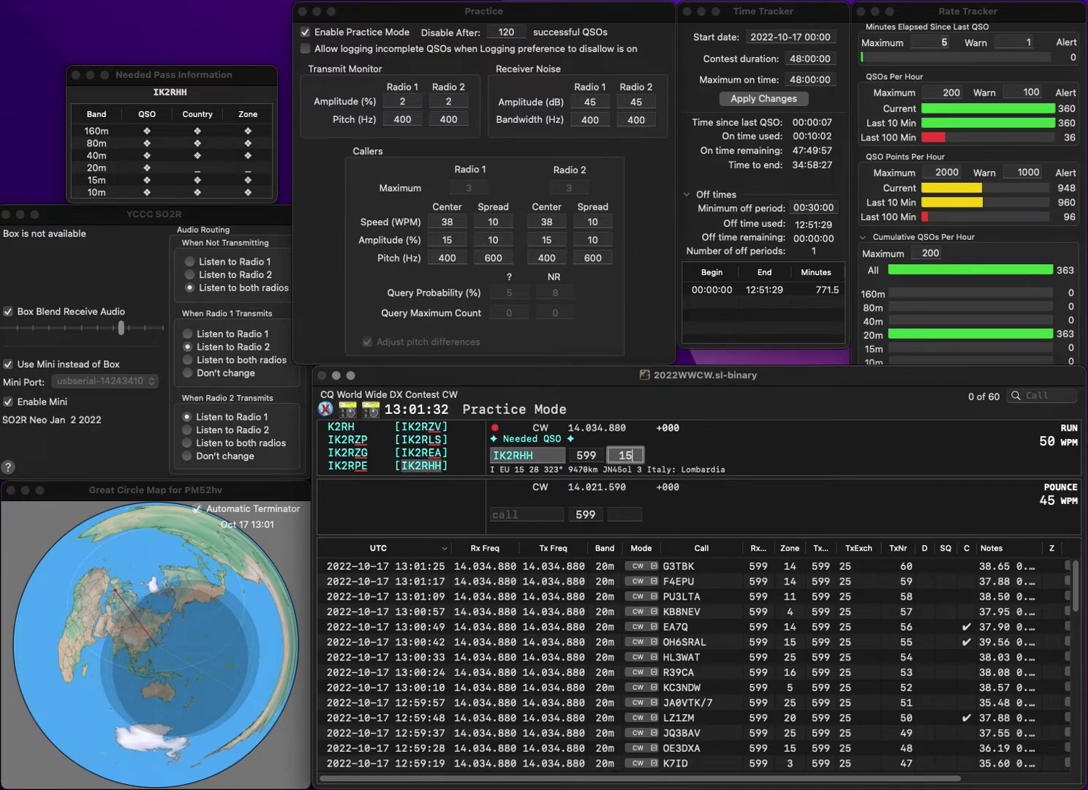
{"action": "key", "text": "Return"}
Log a run-radio contact with UA0SE in zone 18
{"action": "type", "text": "UA0SE"}
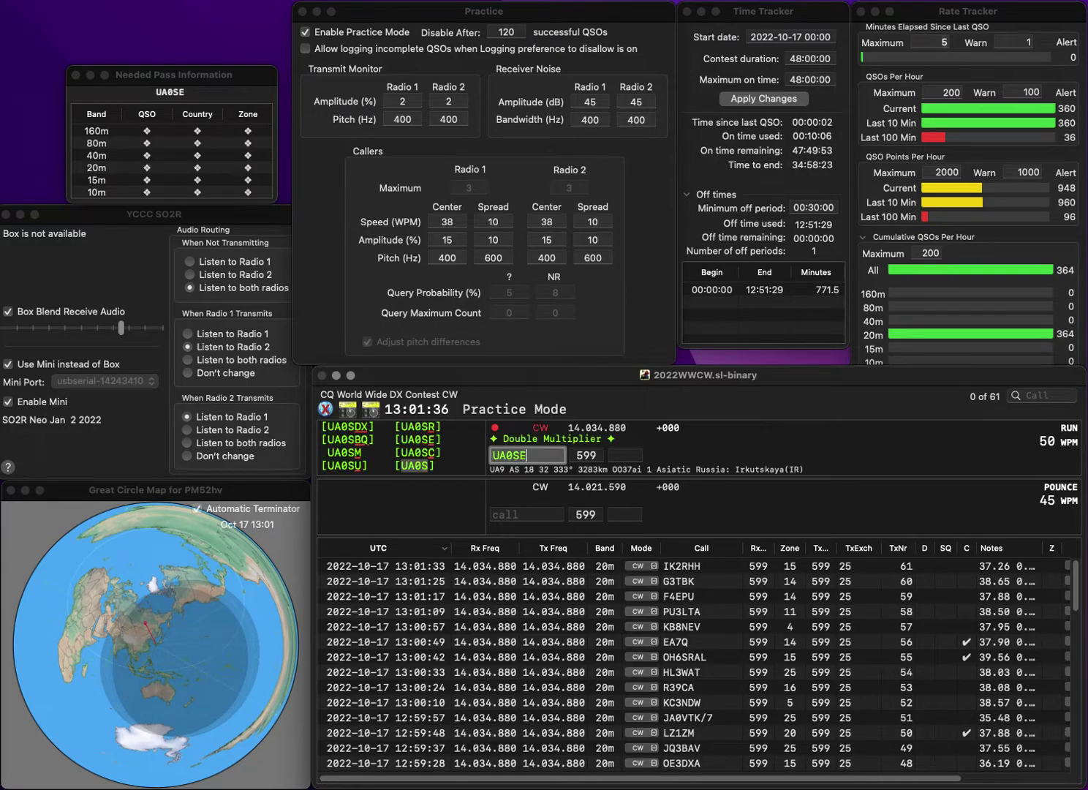
{"action": "key", "text": "Tab"}
{"action": "type", "text": "18"}
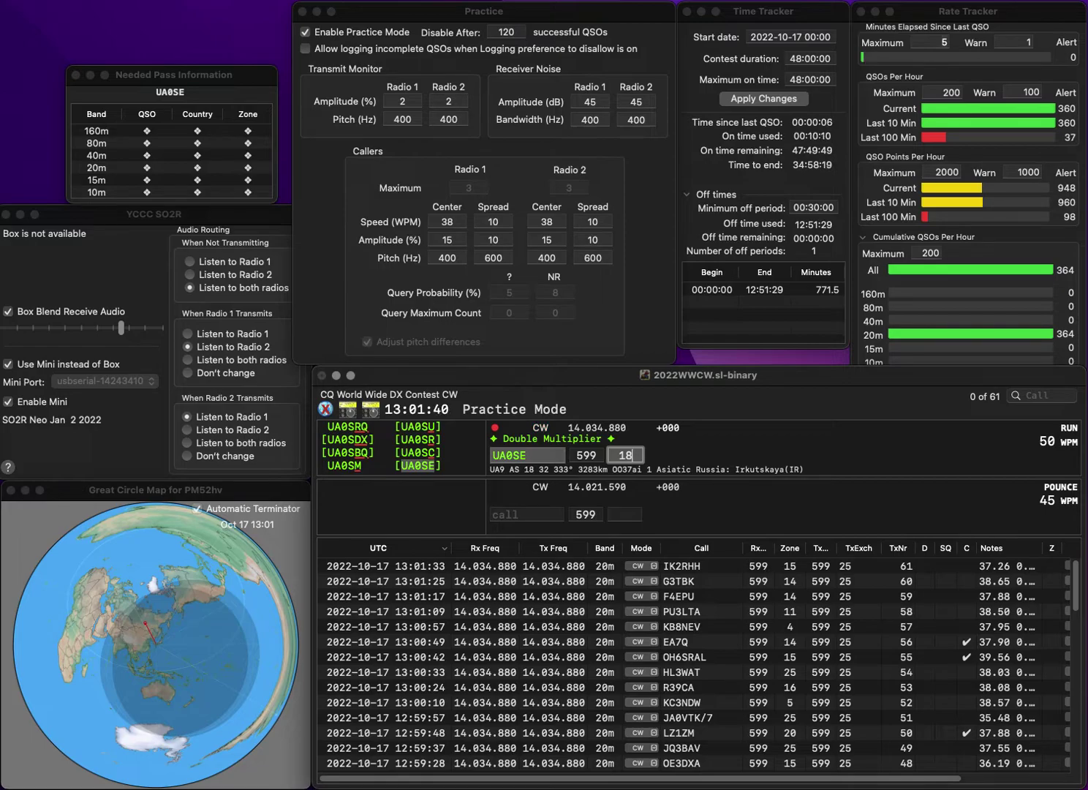
{"action": "key", "text": "Return"}
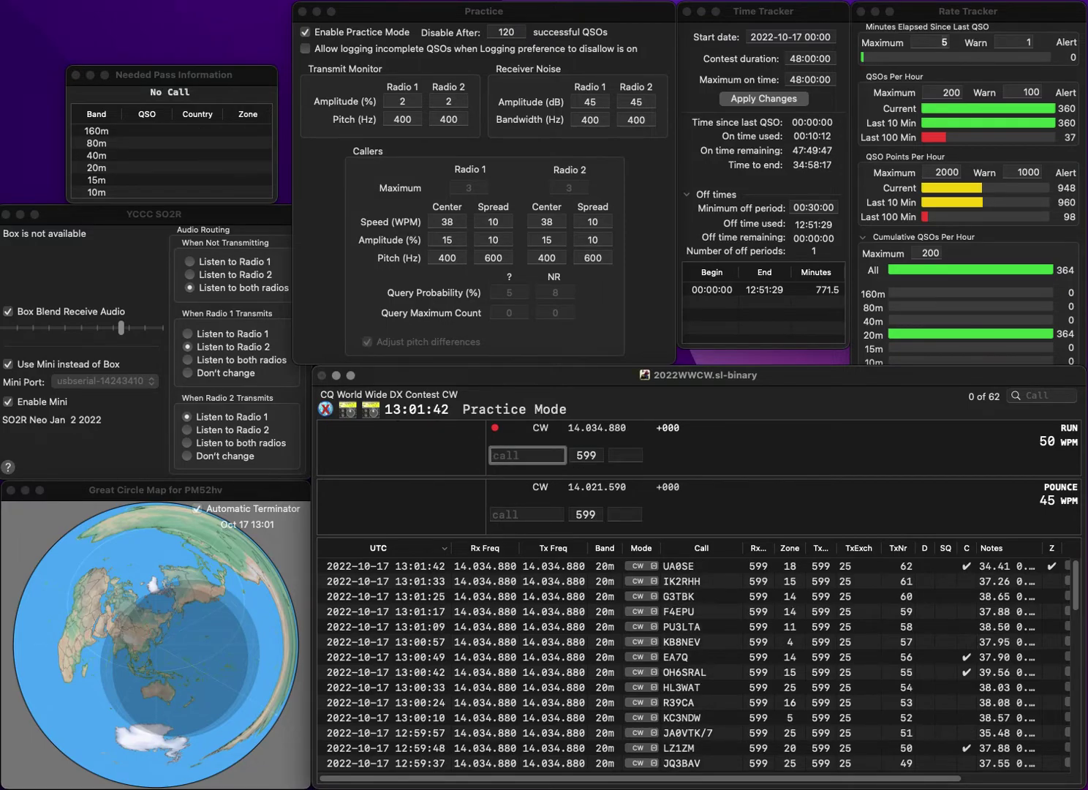
{"action": "type", "text": "DF3EH"}
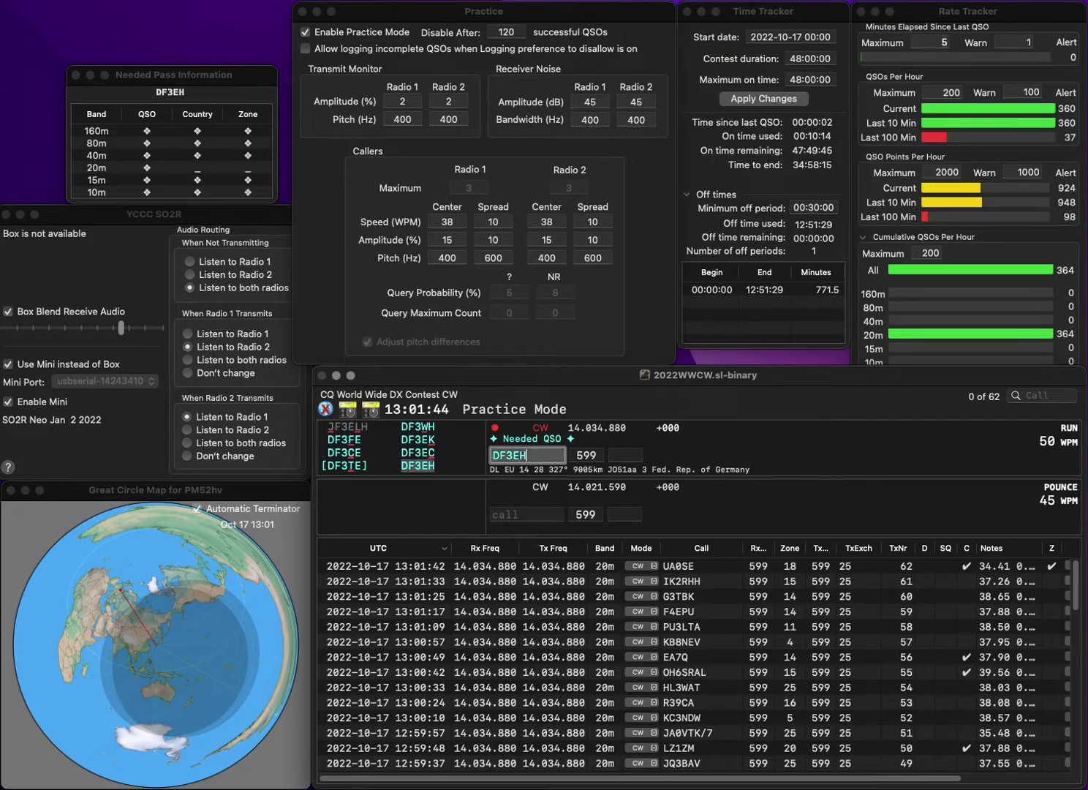
{"action": "key", "text": "space"}
{"action": "type", "text": "14"}
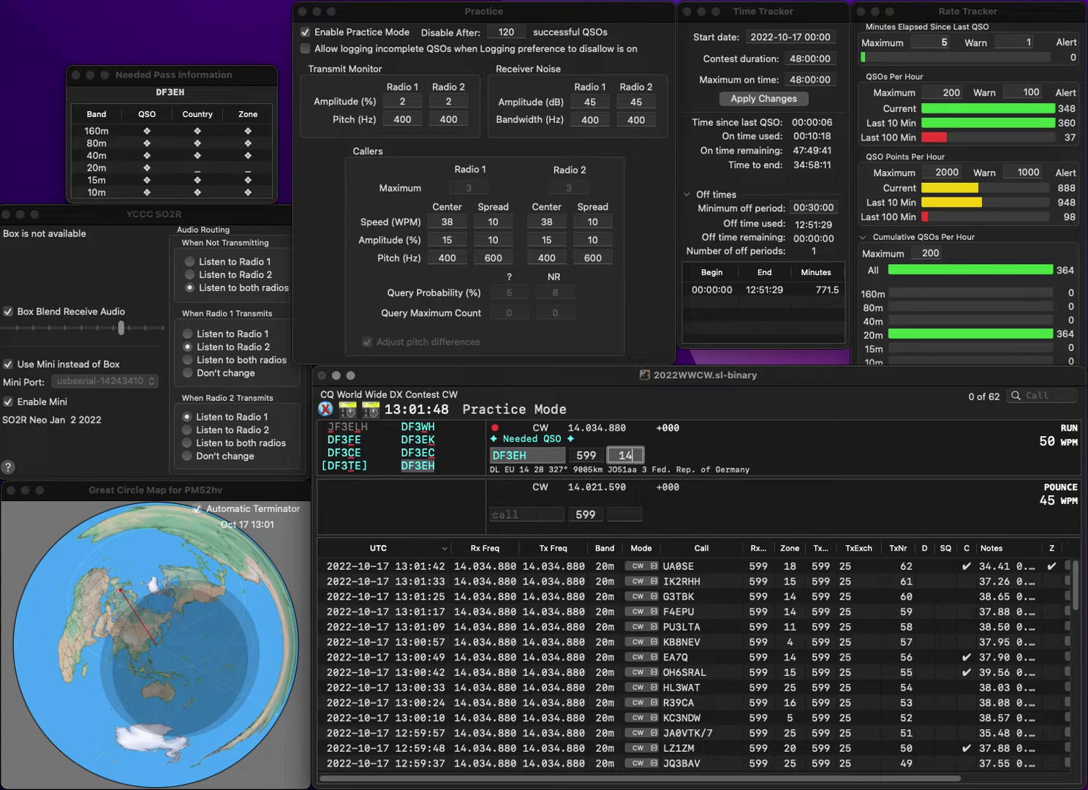
{"action": "key", "text": "Return"}
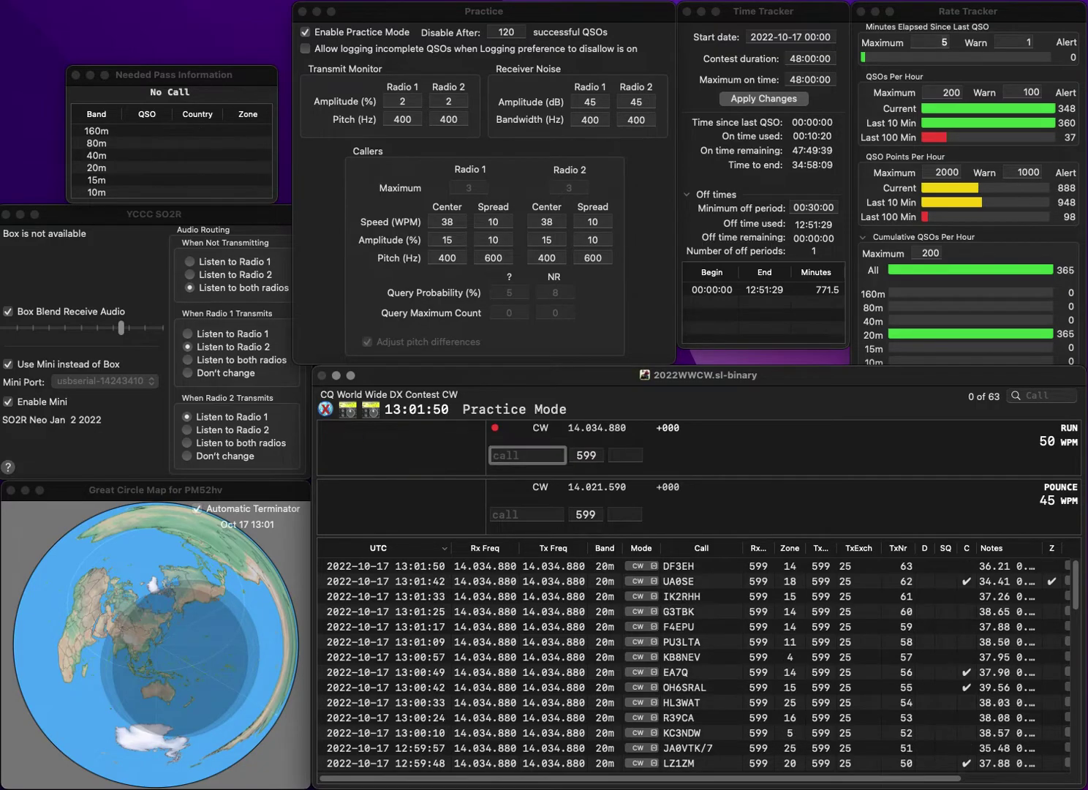
Enter the call TK5P on the run radio and change it to TK5EP
{"action": "type", "text": "WTKT5P"}
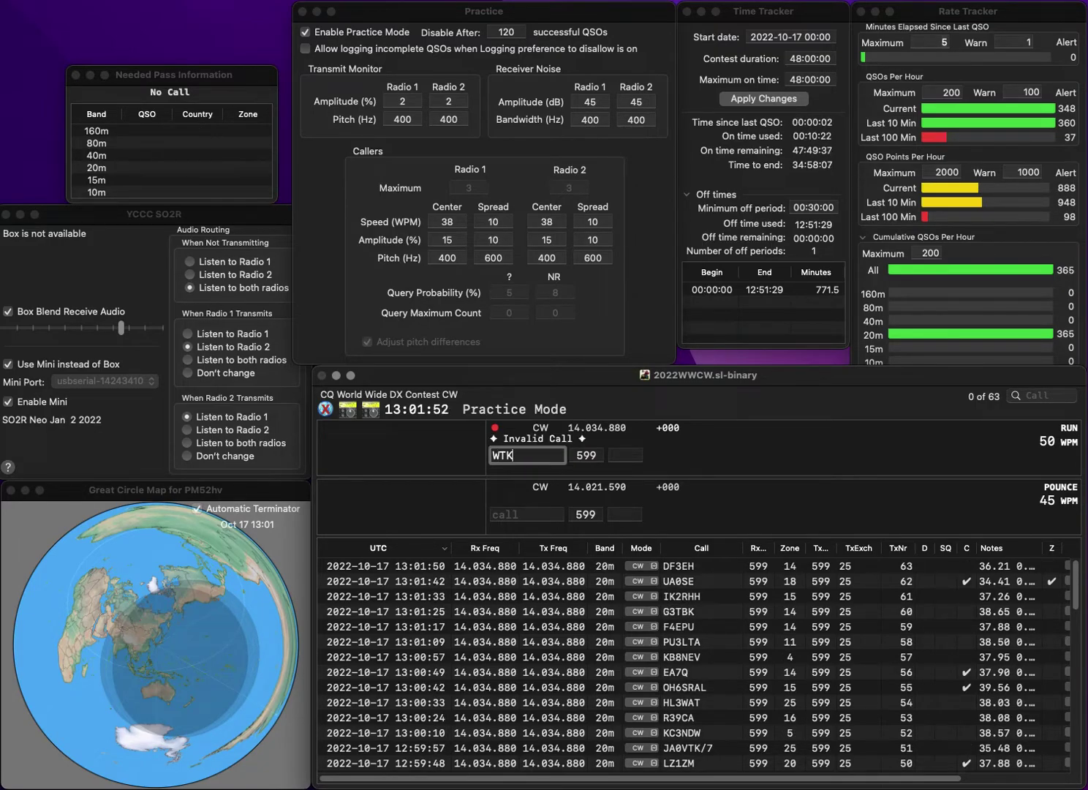
{"action": "key", "text": "BackSpace"}
{"action": "key", "text": "Right"}
{"action": "key", "text": "Right"}
{"action": "key", "text": "Delete"}
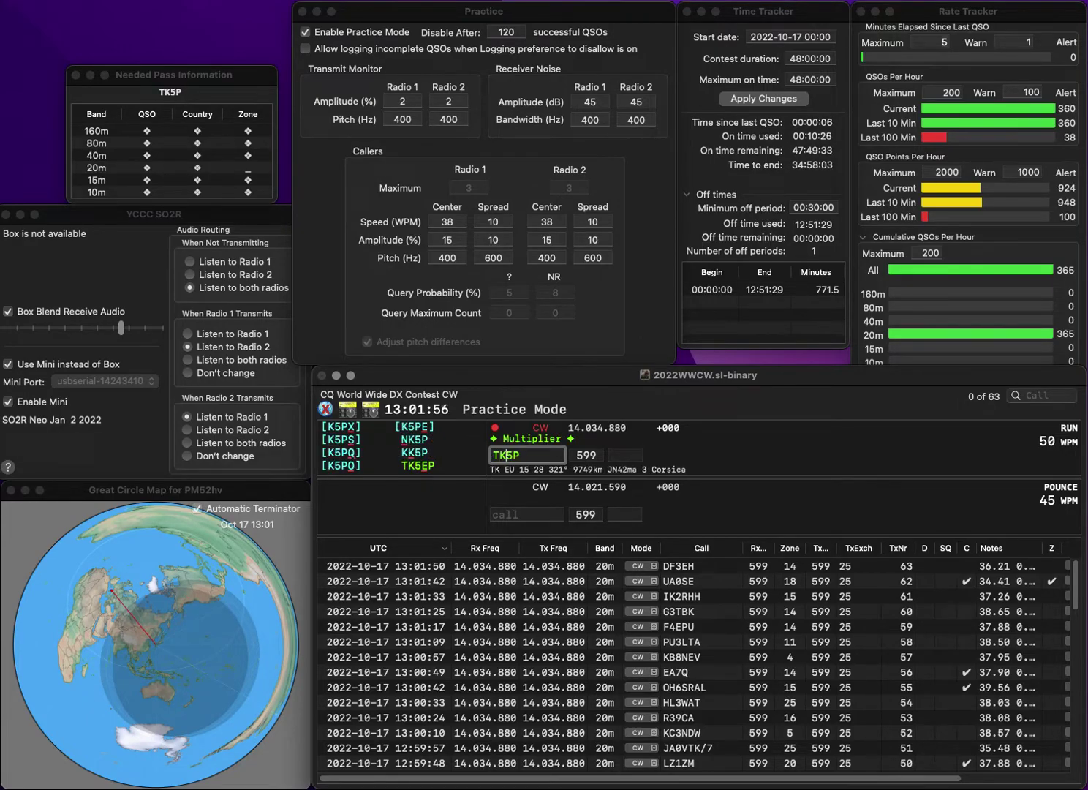
{"action": "key", "text": "Right"}
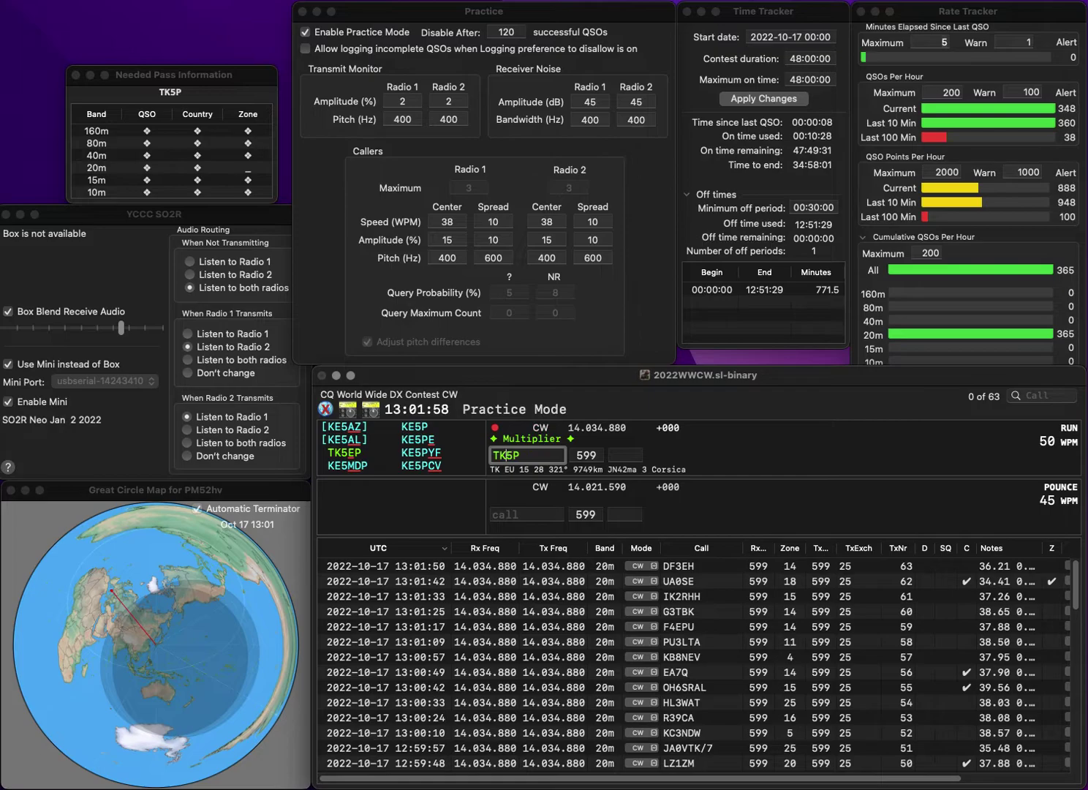
{"action": "type", "text": "E"}
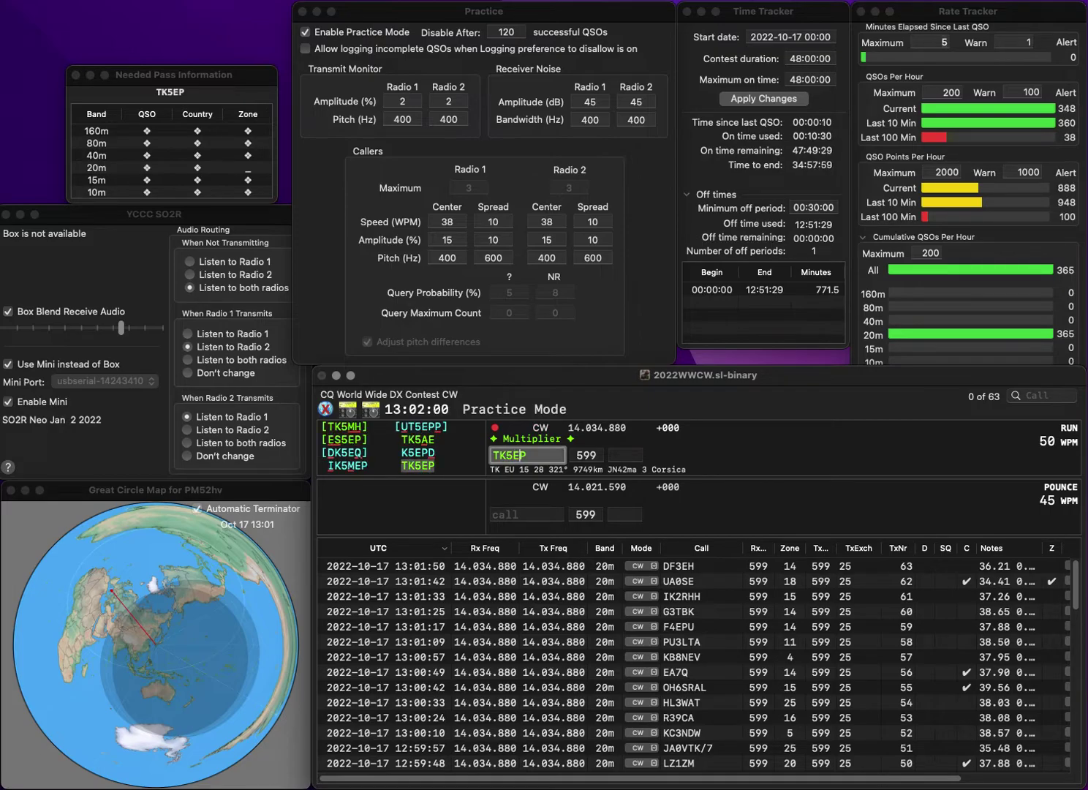
Correct the run-radio call to TX5P and log the contact with zone 7
{"action": "key", "text": "BackSpace"}
{"action": "key", "text": "Left"}
{"action": "key", "text": "BackSpace"}
{"action": "type", "text": "X"}
{"action": "key", "text": "space"}
{"action": "type", "text": "7"}
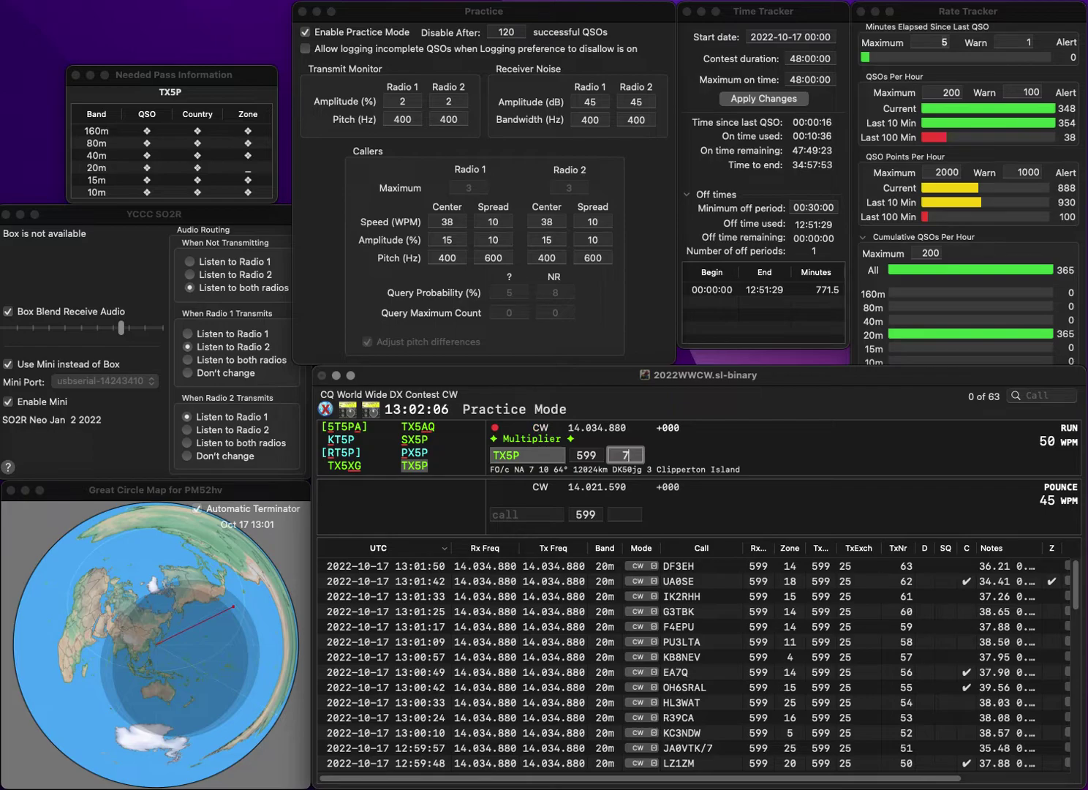
{"action": "key", "text": "Return"}
Log a run-radio contact with W6TCP in zone 3
{"action": "type", "text": "W6TCP"}
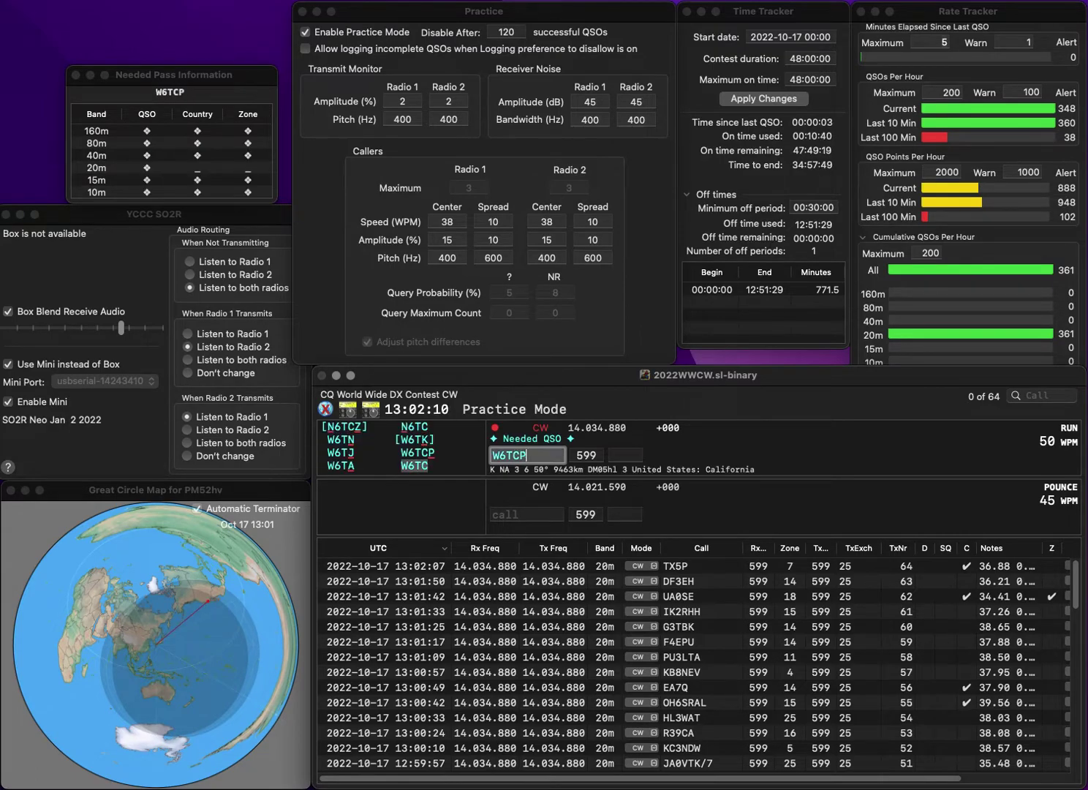
{"action": "key", "text": "space"}
{"action": "type", "text": "3"}
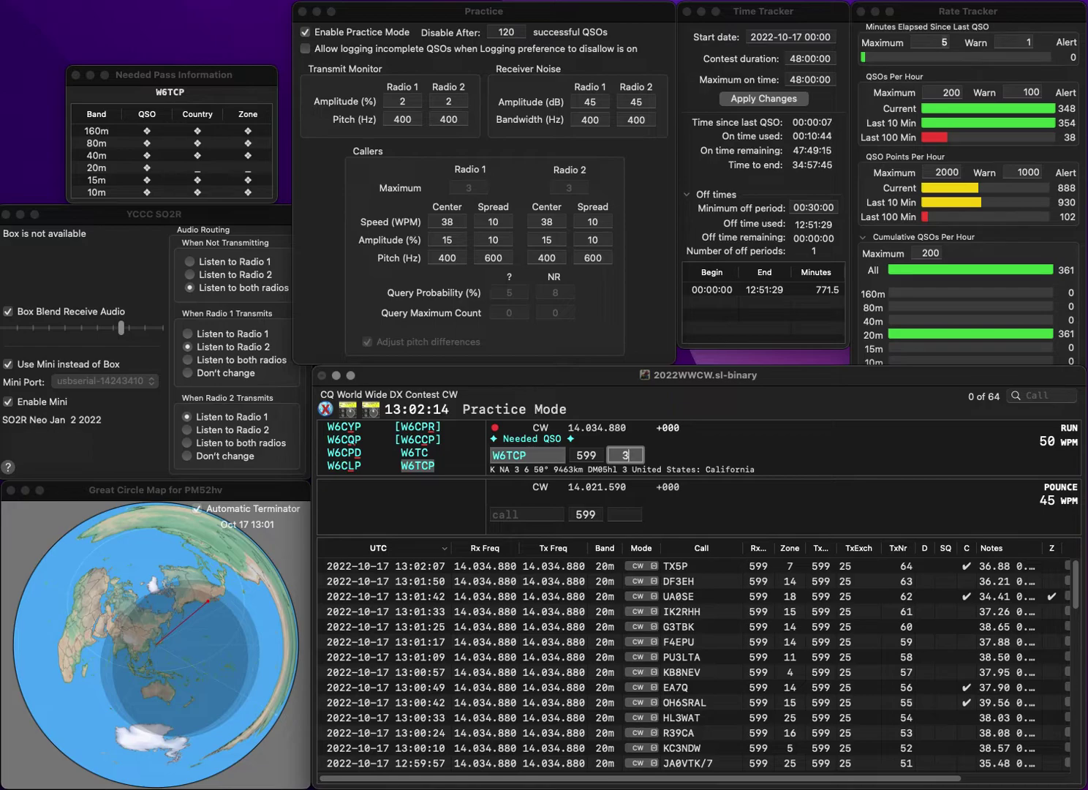
{"action": "key", "text": "Return"}
Log a run-radio contact with HB9FBA in zone 14
{"action": "type", "text": "HB"}
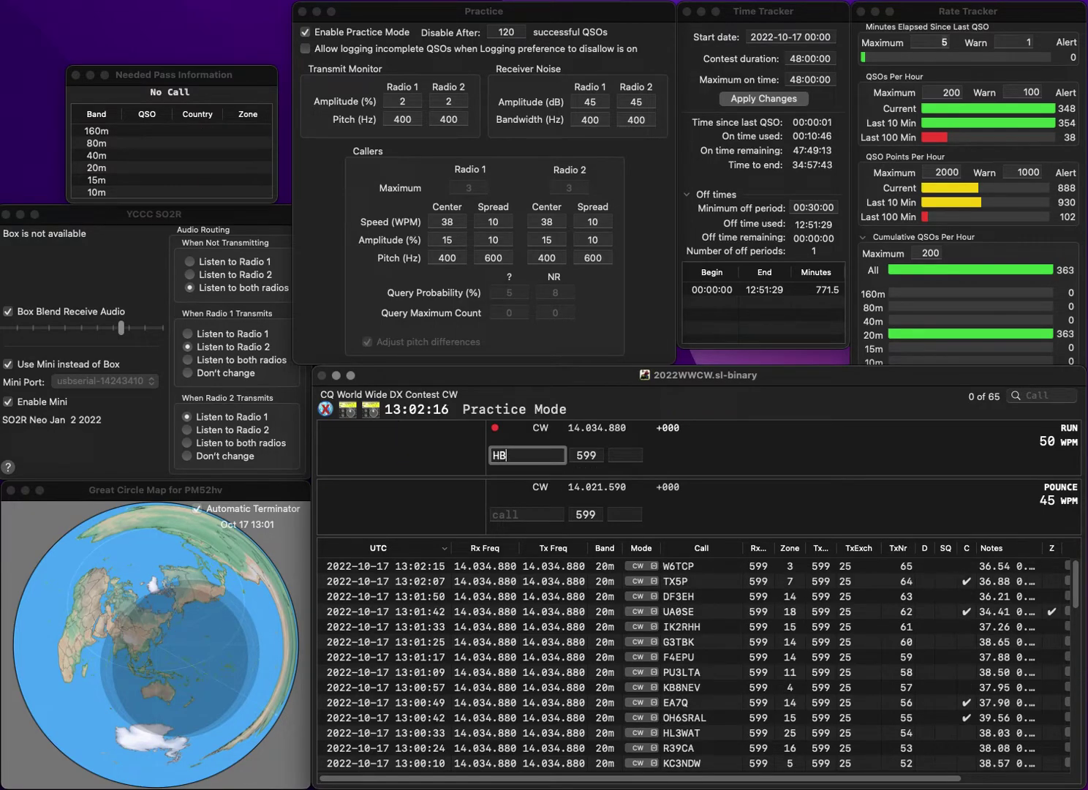
{"action": "type", "text": "9FBA"}
{"action": "key", "text": "Return"}
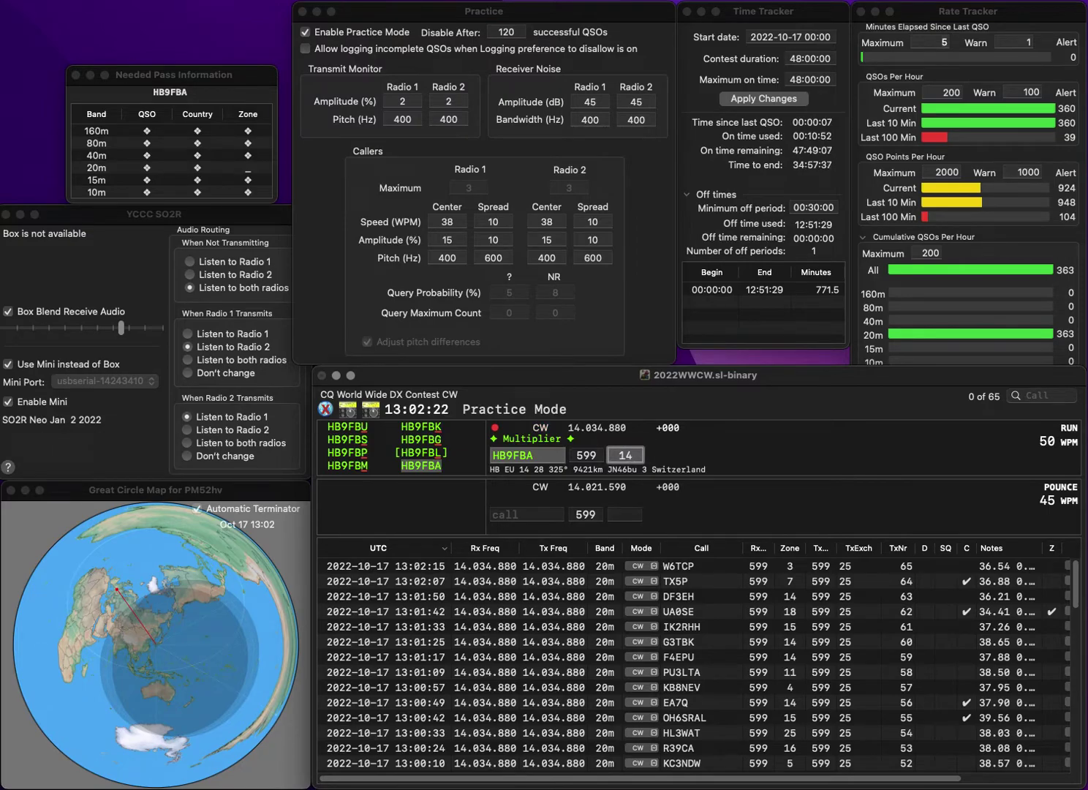
{"action": "key", "text": "Return"}
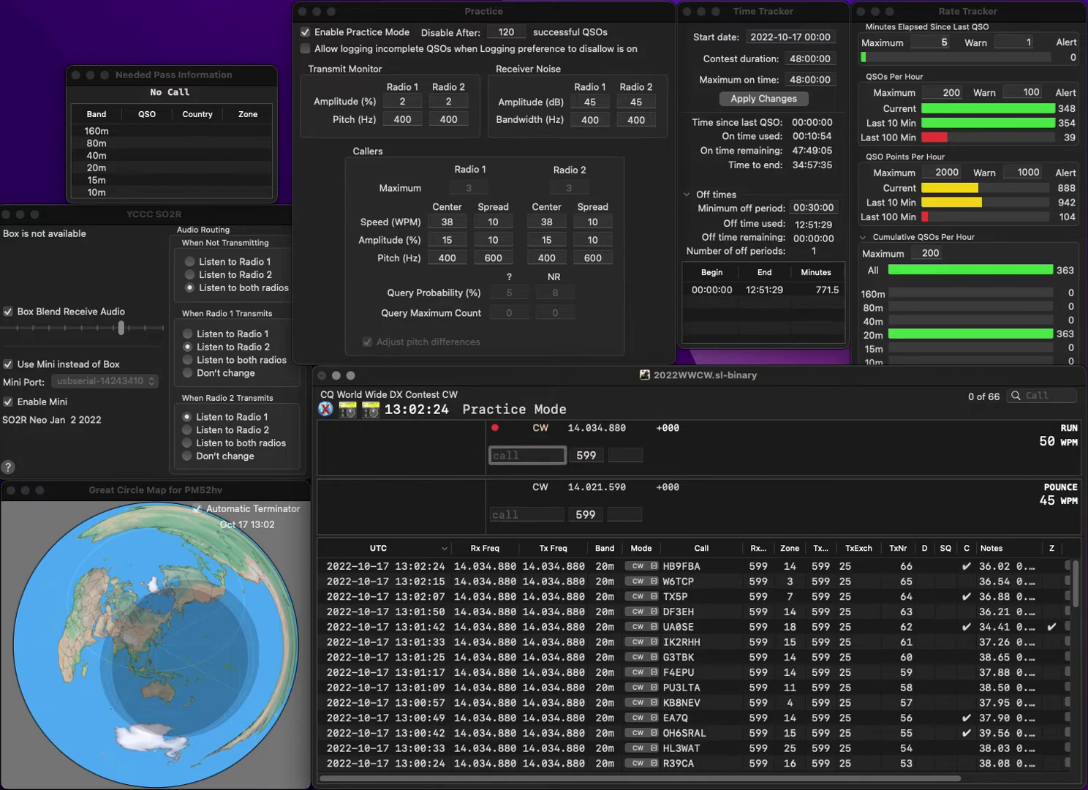
Log a run-radio contact with PI4GAC in zone 14
{"action": "type", "text": "PI"}
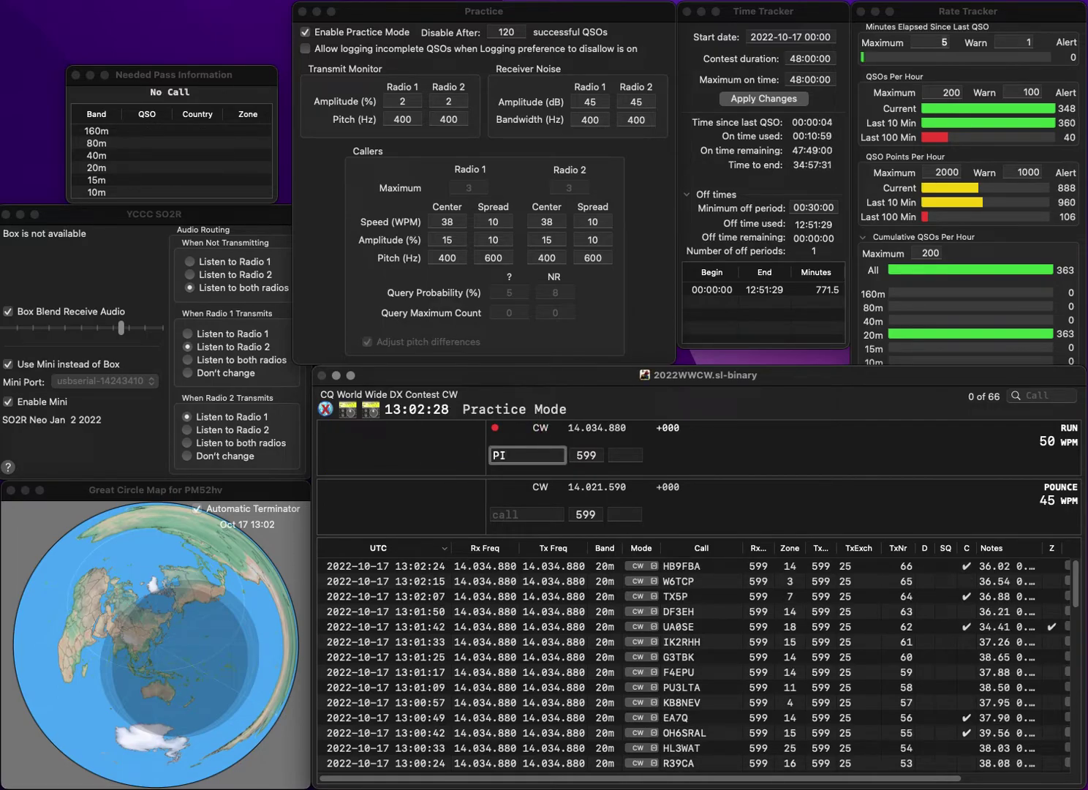
{"action": "type", "text": "4GAC"}
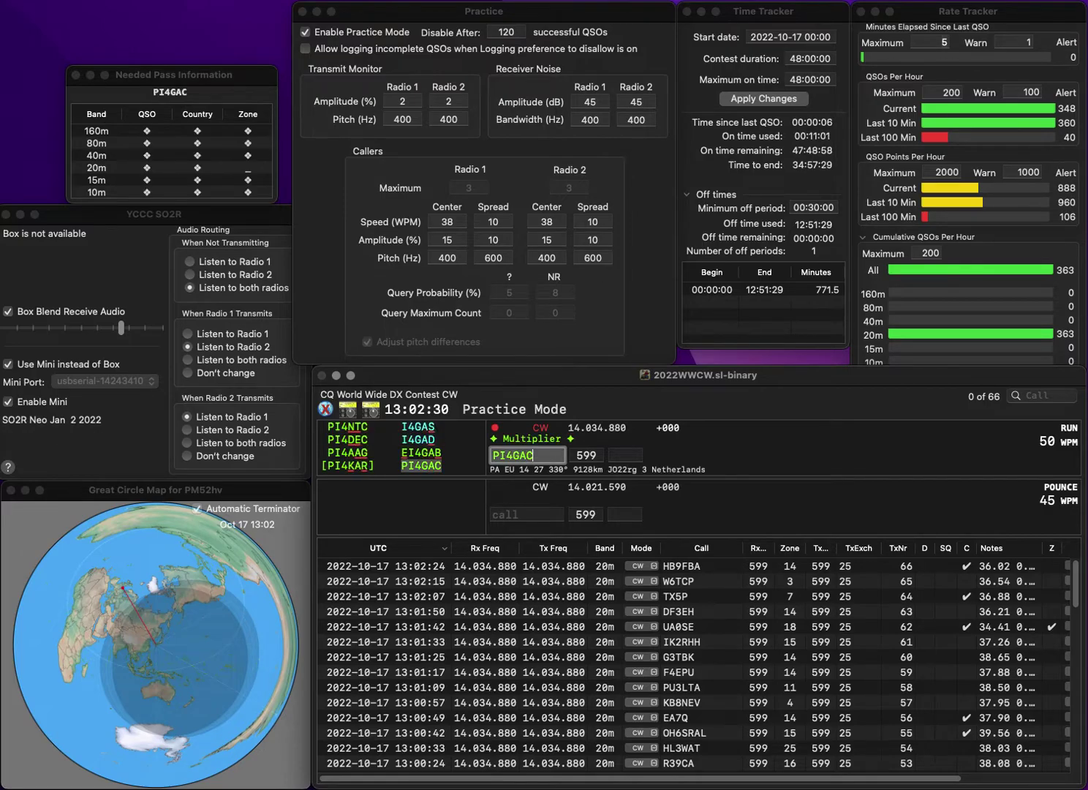
{"action": "key", "text": "space"}
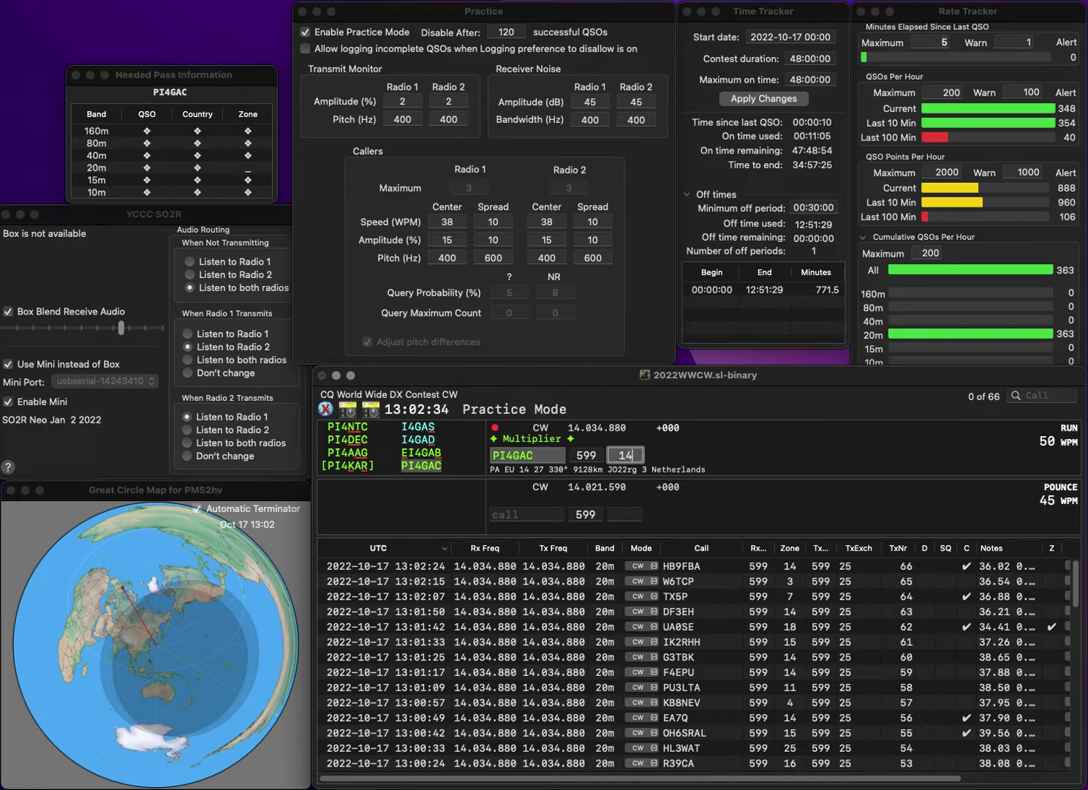
{"action": "key", "text": "Return"}
{"action": "type", "text": "JA"}
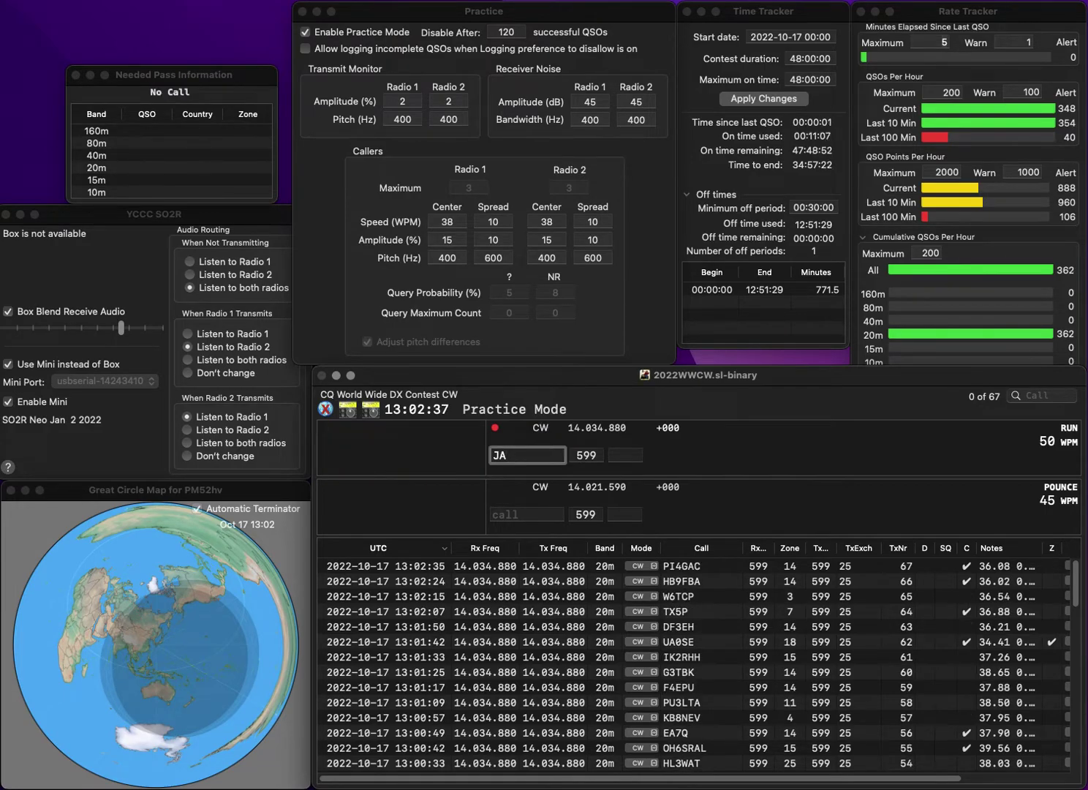
{"action": "type", "text": "8CEA"}
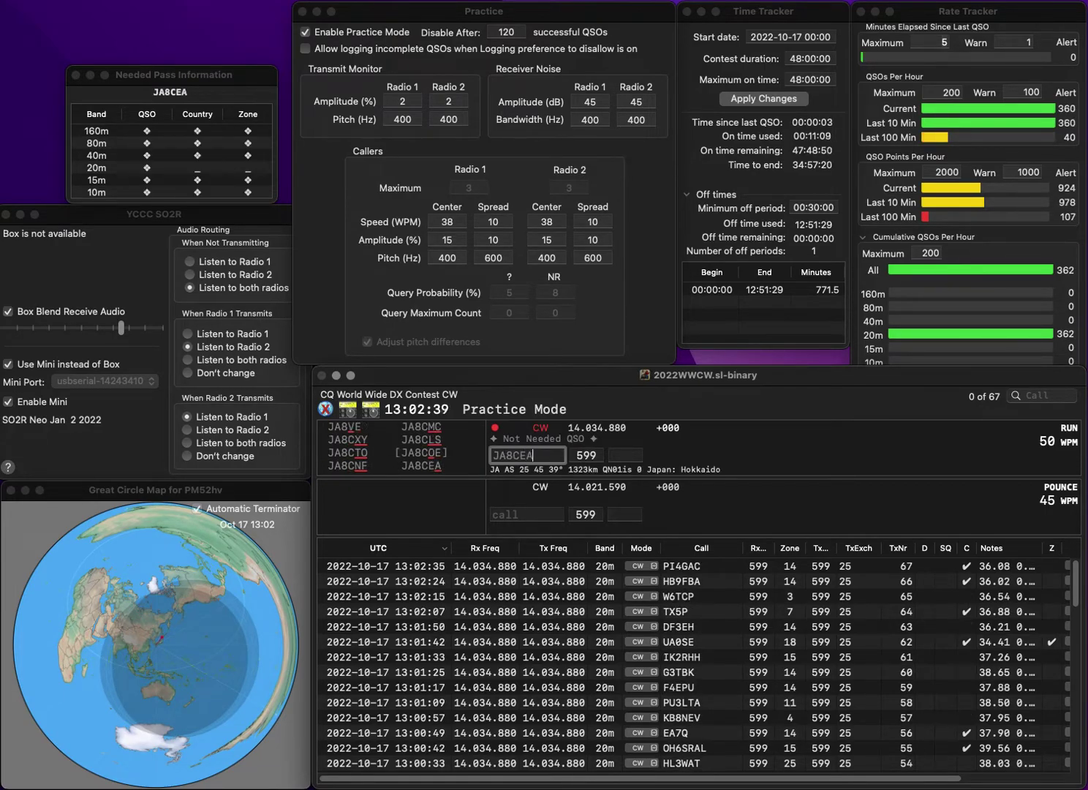
{"action": "key", "text": "Tab"}
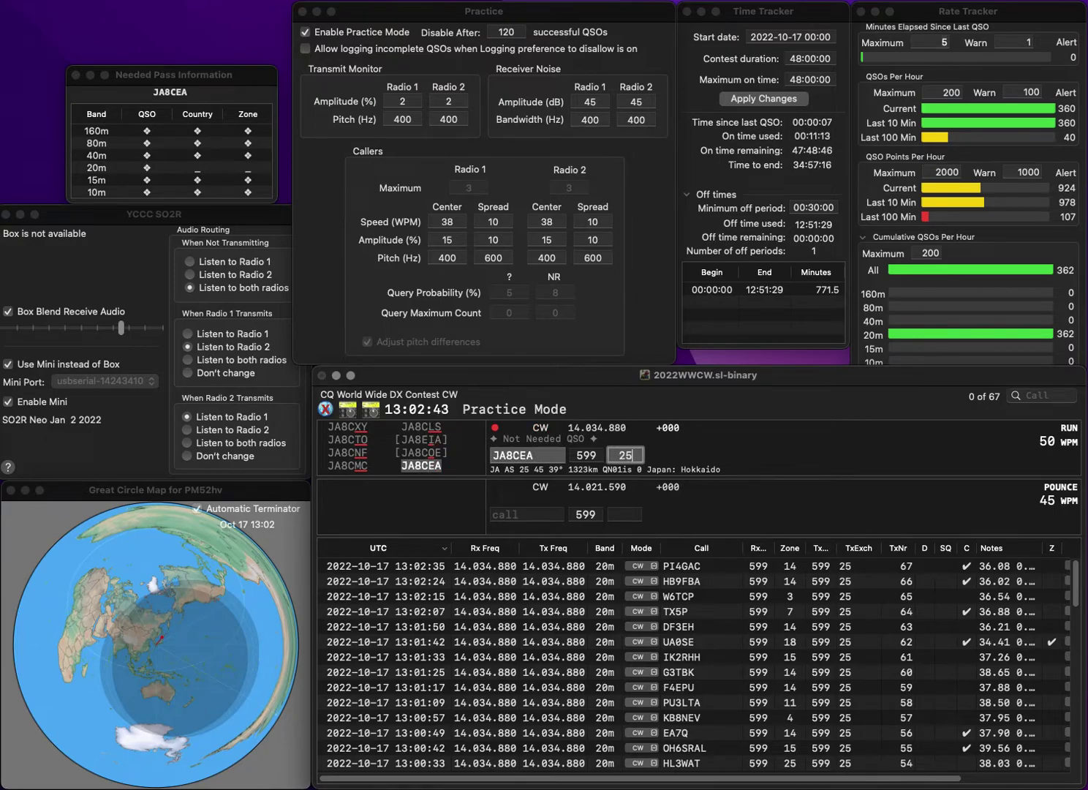
{"action": "key", "text": "Return"}
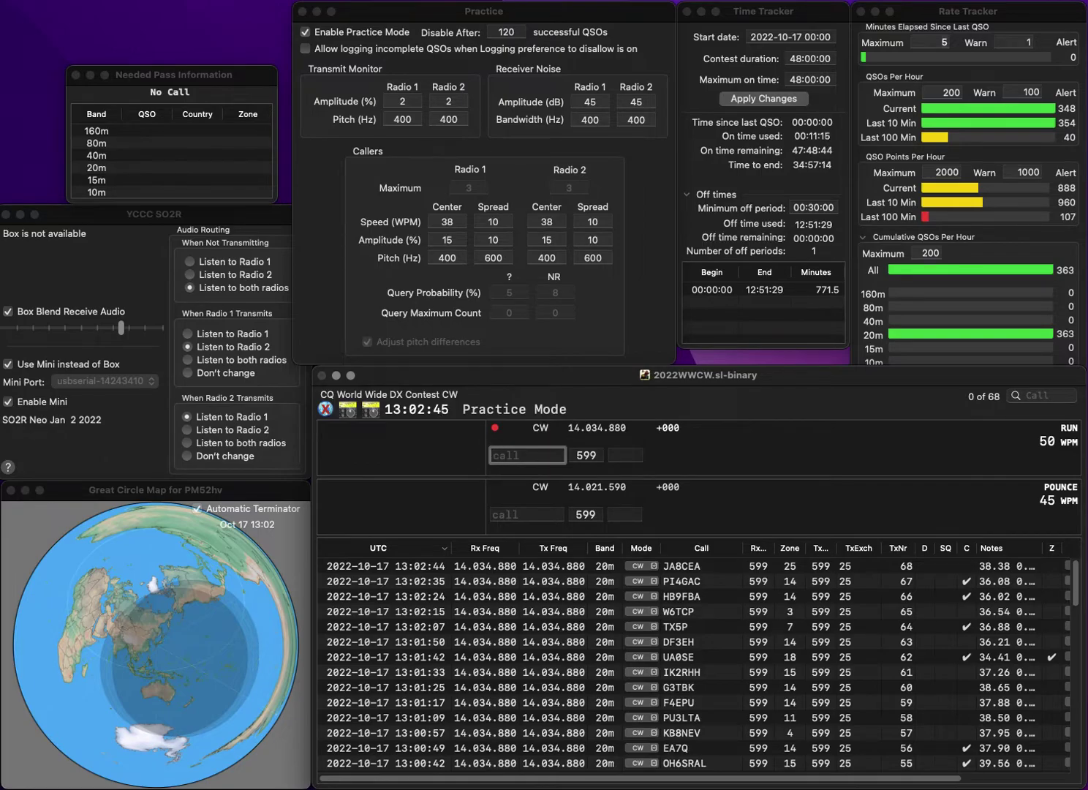
{"action": "type", "text": "SP4G"}
{"action": "key", "text": "space"}
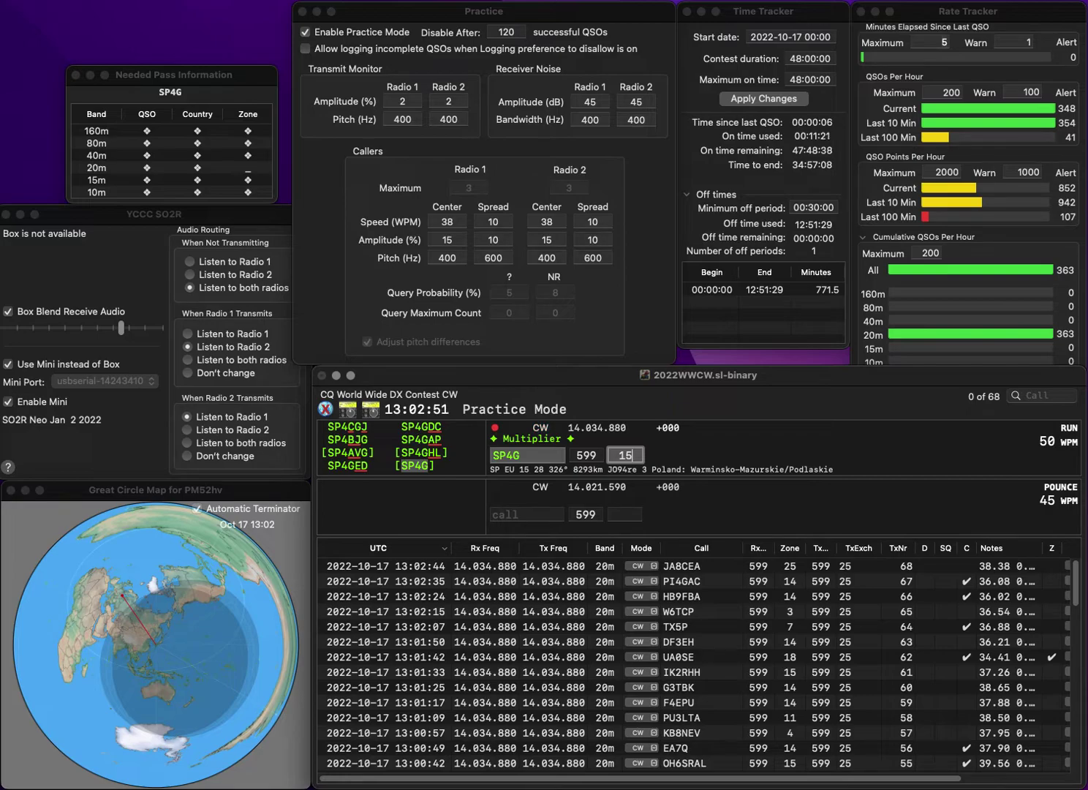
{"action": "key", "text": "Return"}
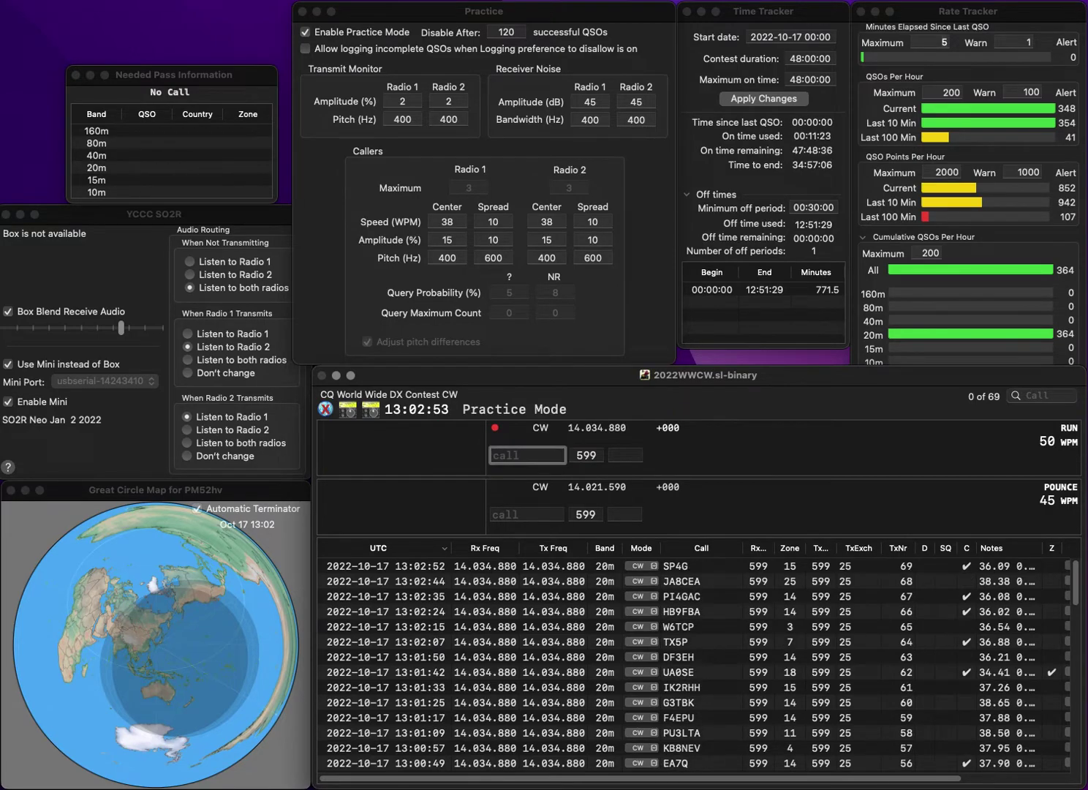
{"action": "type", "text": "K3YZ"}
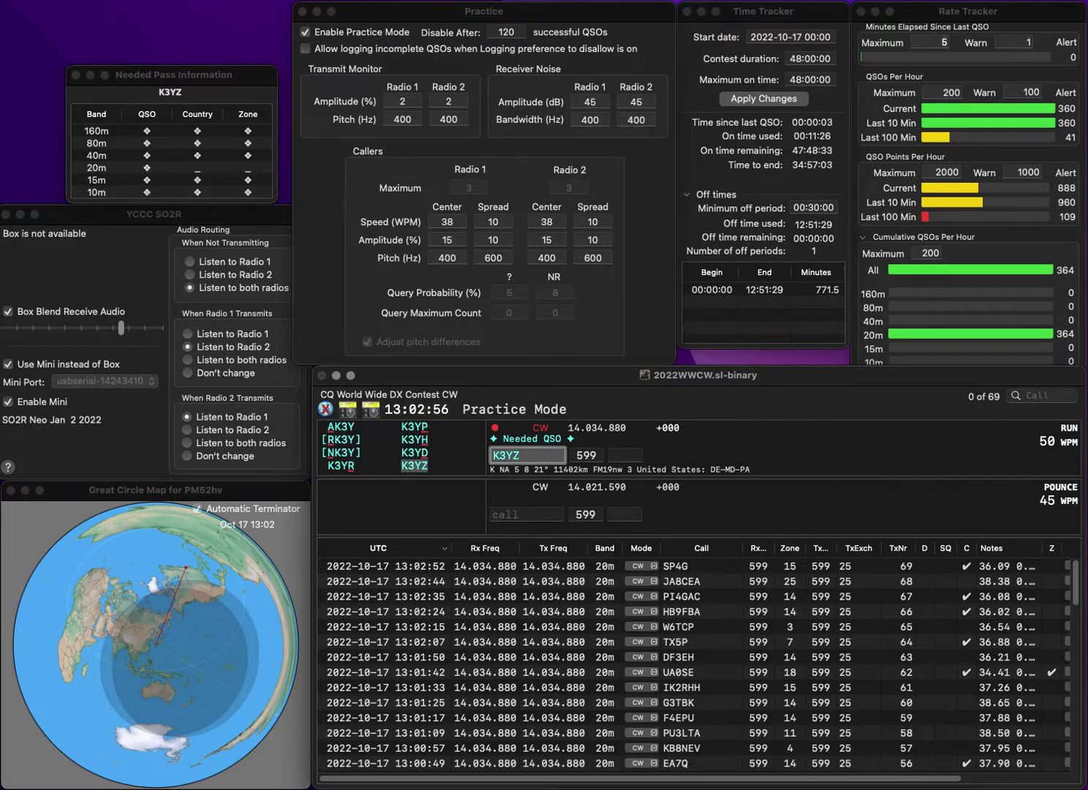
{"action": "key", "text": "Tab"}
{"action": "type", "text": "5"}
{"action": "key", "text": "Return"}
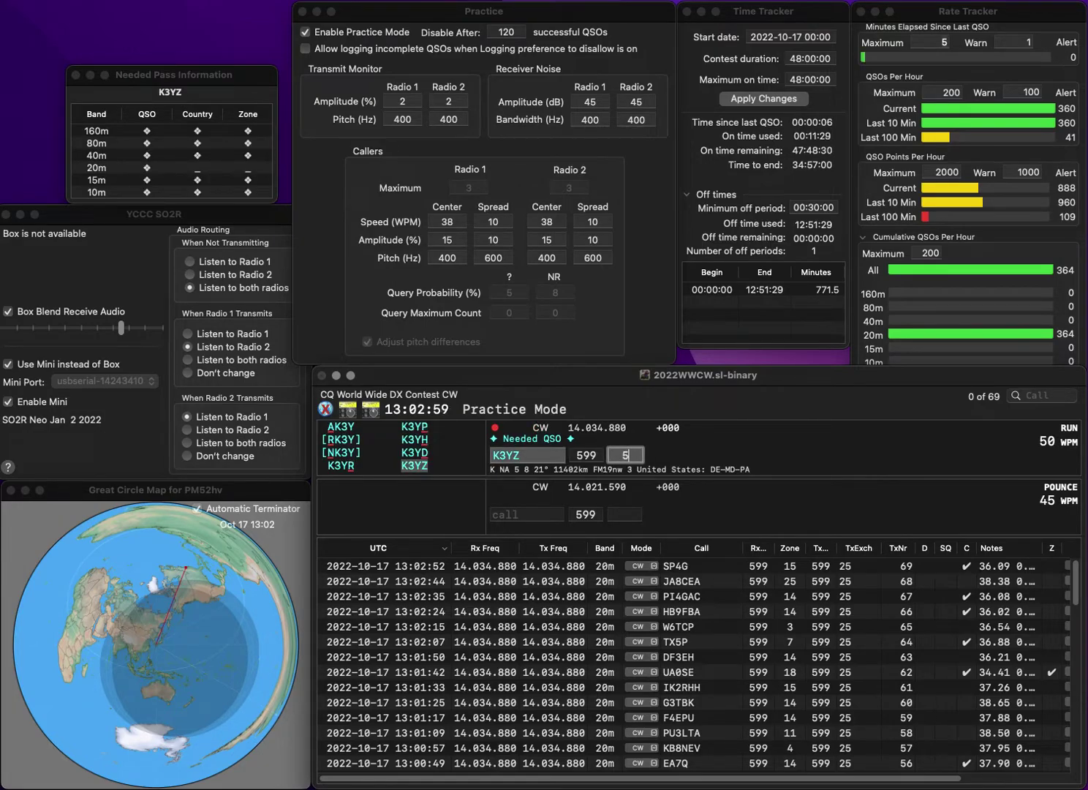
Change the digit of the call entered on the run radio so it reads K4YZ
{"action": "left_click", "coordinate": [521, 455]}
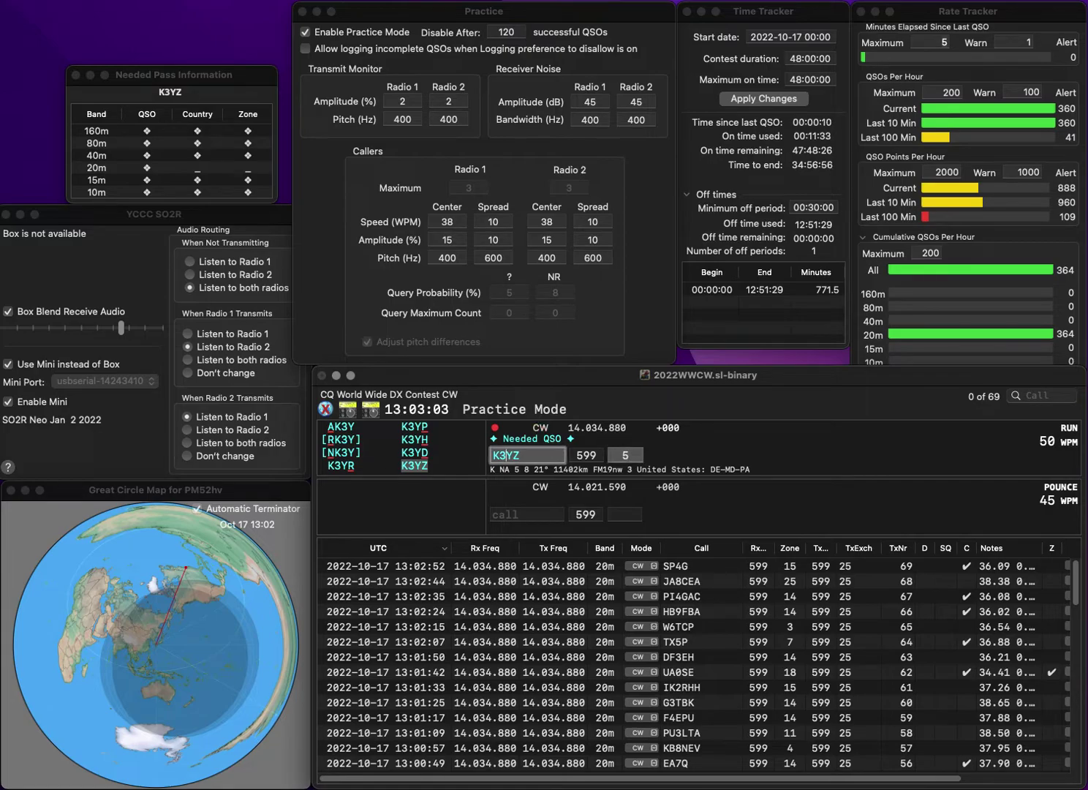
{"action": "key", "text": "BackSpace"}
{"action": "type", "text": "4"}
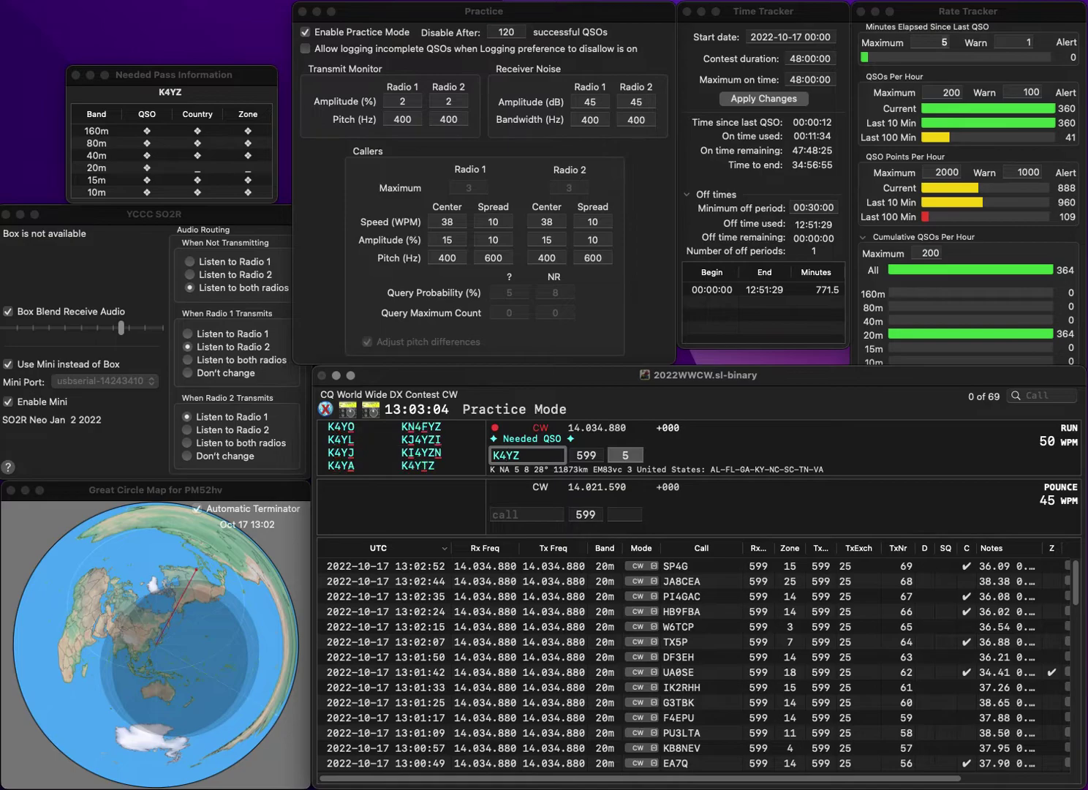
{"action": "key", "text": "BackSpace"}
{"action": "key", "text": "BackSpace"}
{"action": "key", "text": "BackSpace"}
{"action": "type", "text": "3"}
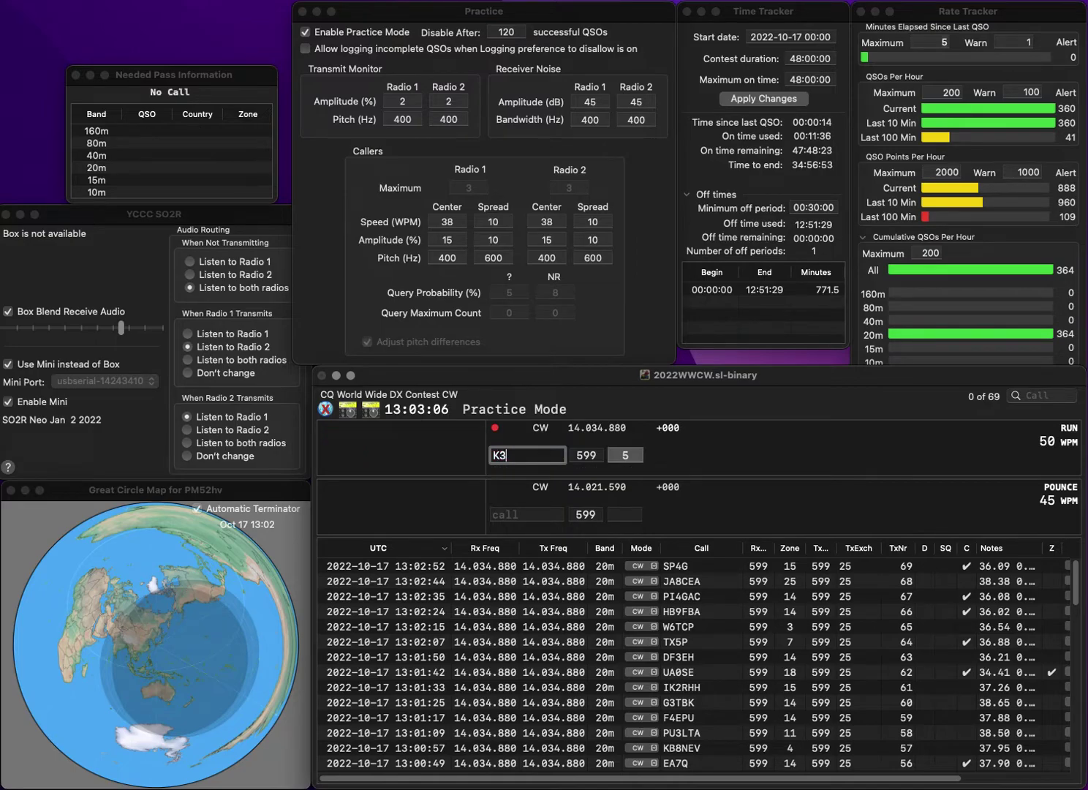
{"action": "type", "text": "RZB"}
{"action": "key", "text": "space"}
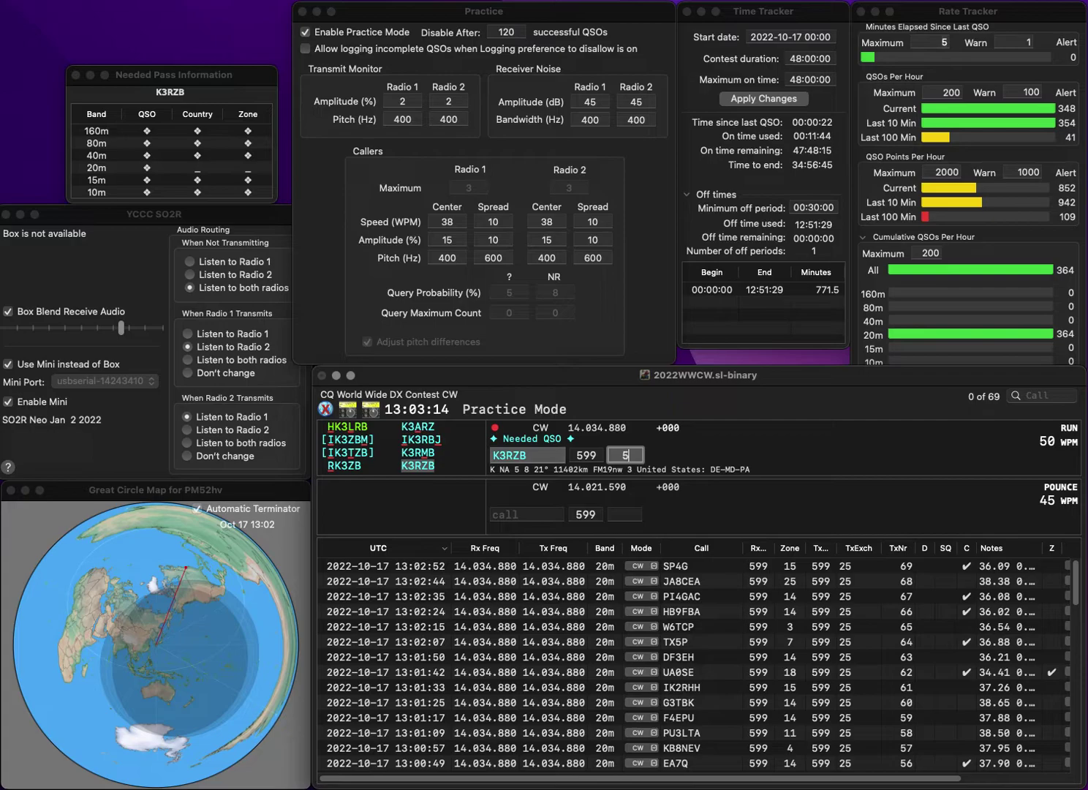
{"action": "key", "text": "Return"}
{"action": "type", "text": "K"}
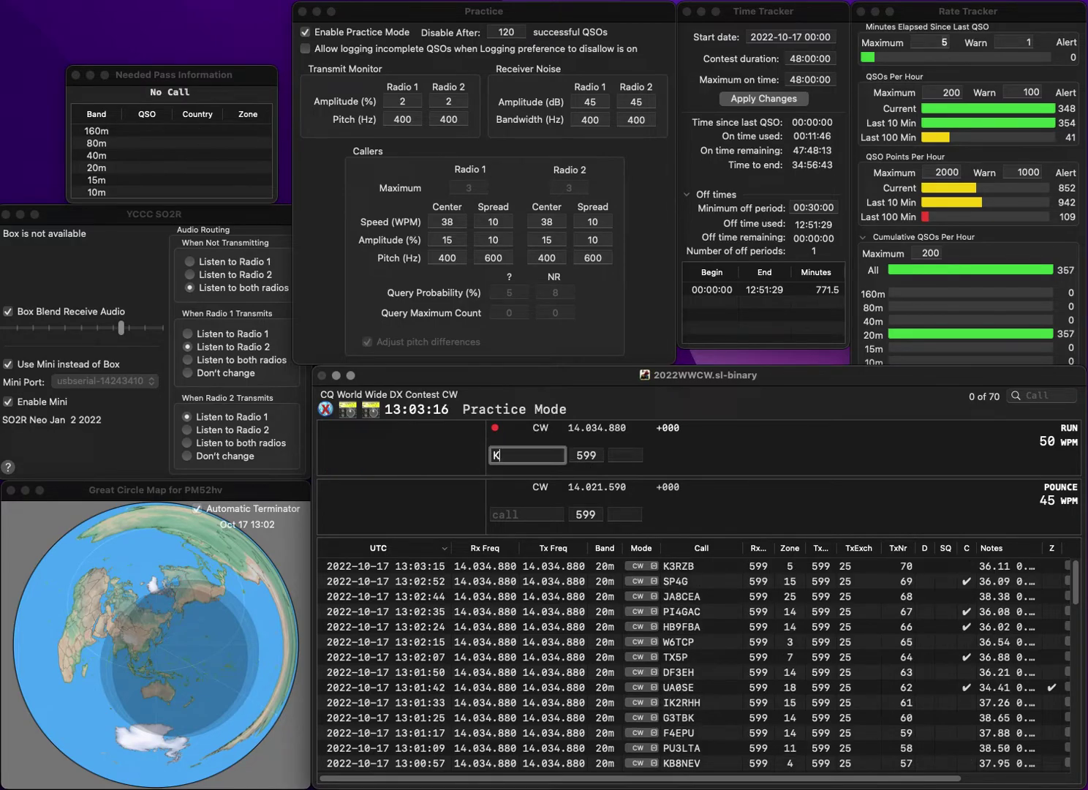
{"action": "type", "text": "3YG"}
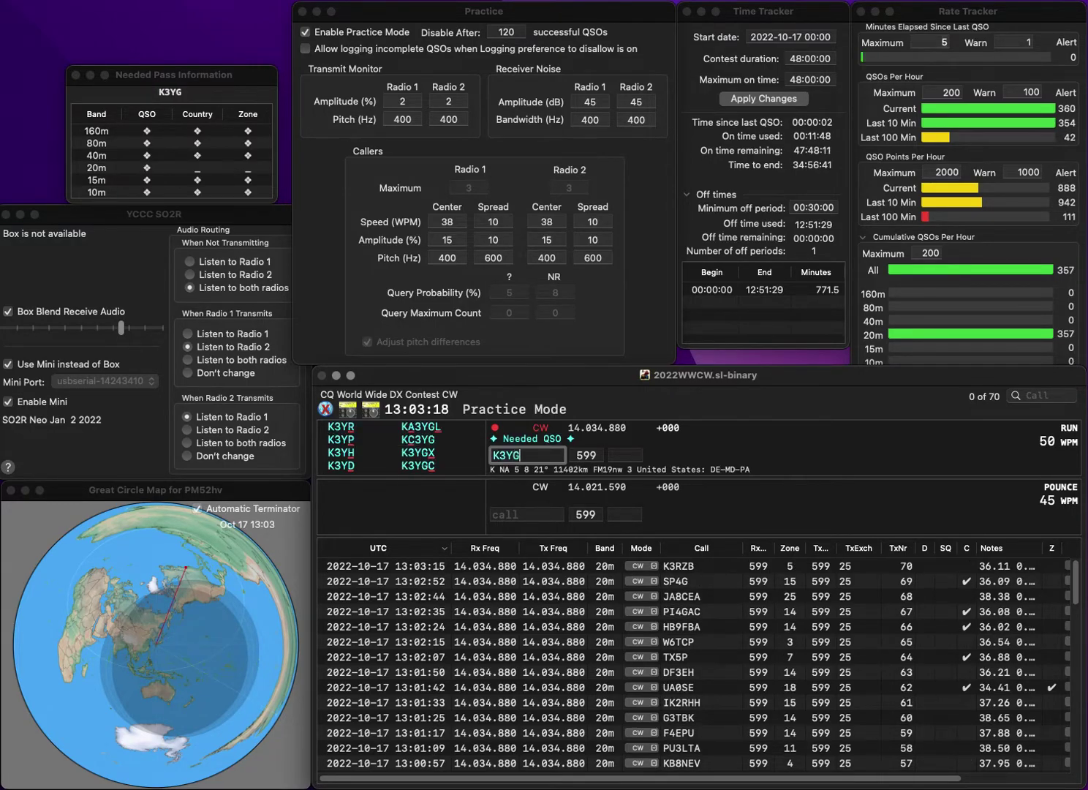
{"action": "key", "text": "Left"}
{"action": "key", "text": "Left"}
{"action": "key", "text": "BackSpace"}
{"action": "type", "text": "?"}
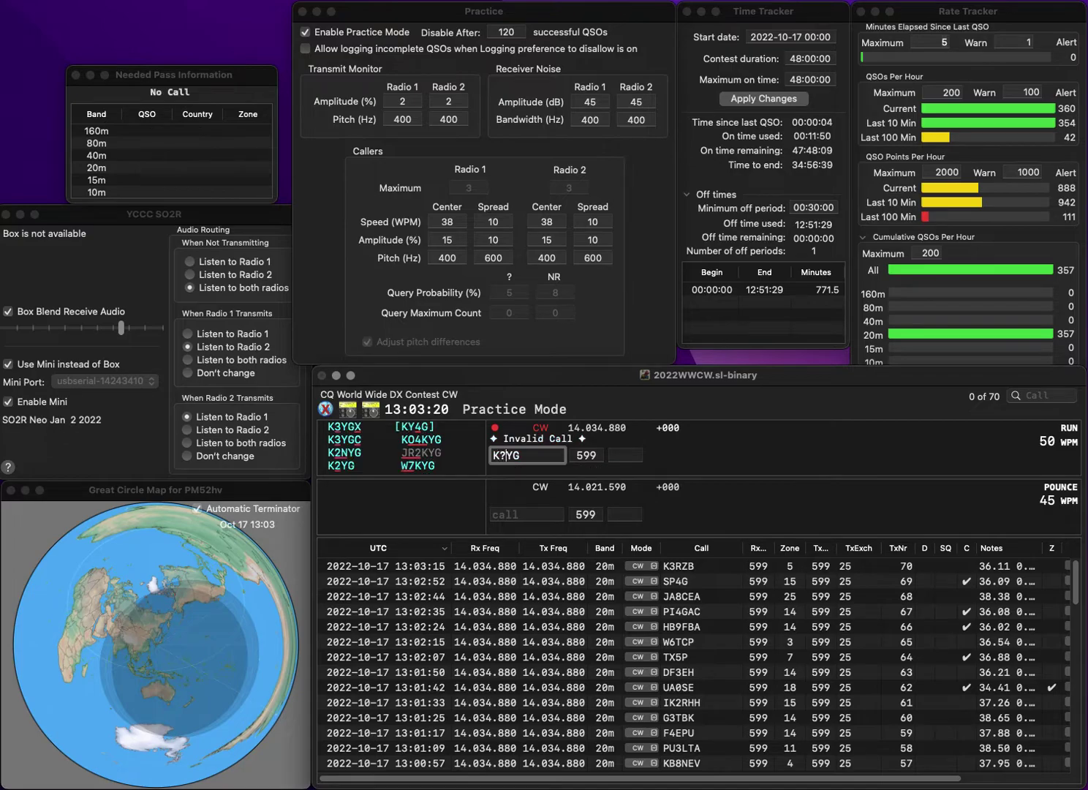
{"action": "key", "text": "BackSpace"}
{"action": "type", "text": "2"}
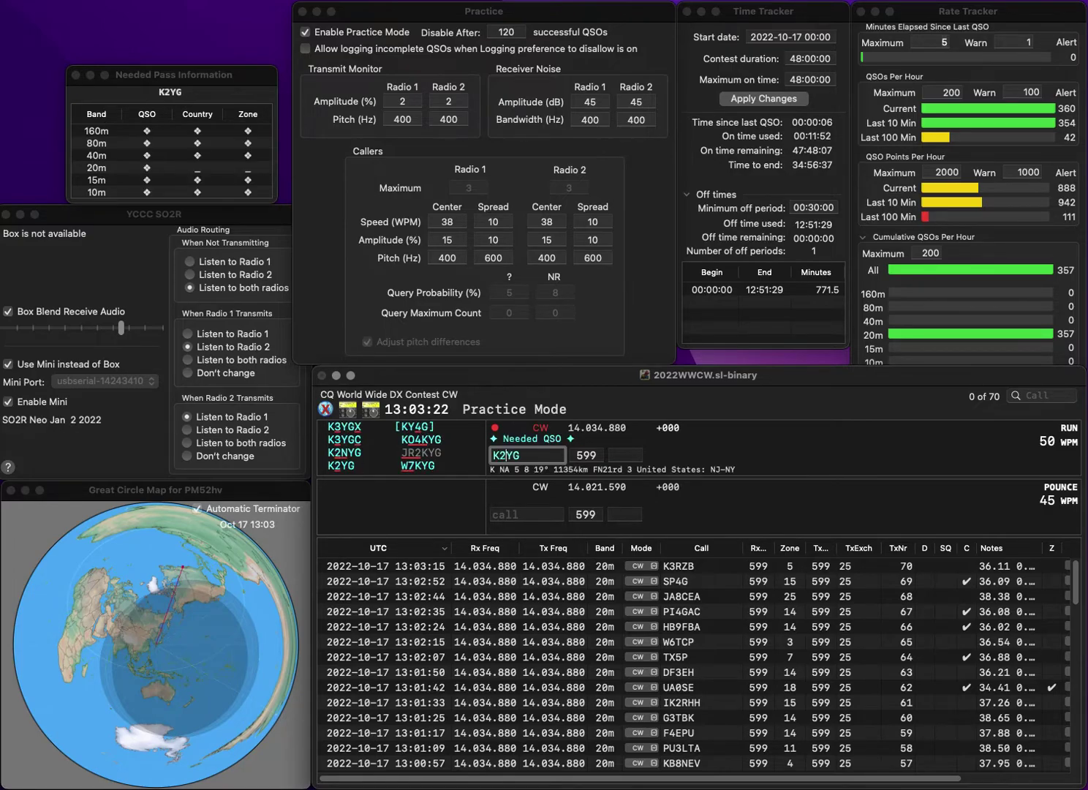
{"action": "key", "text": "space"}
{"action": "type", "text": "5"}
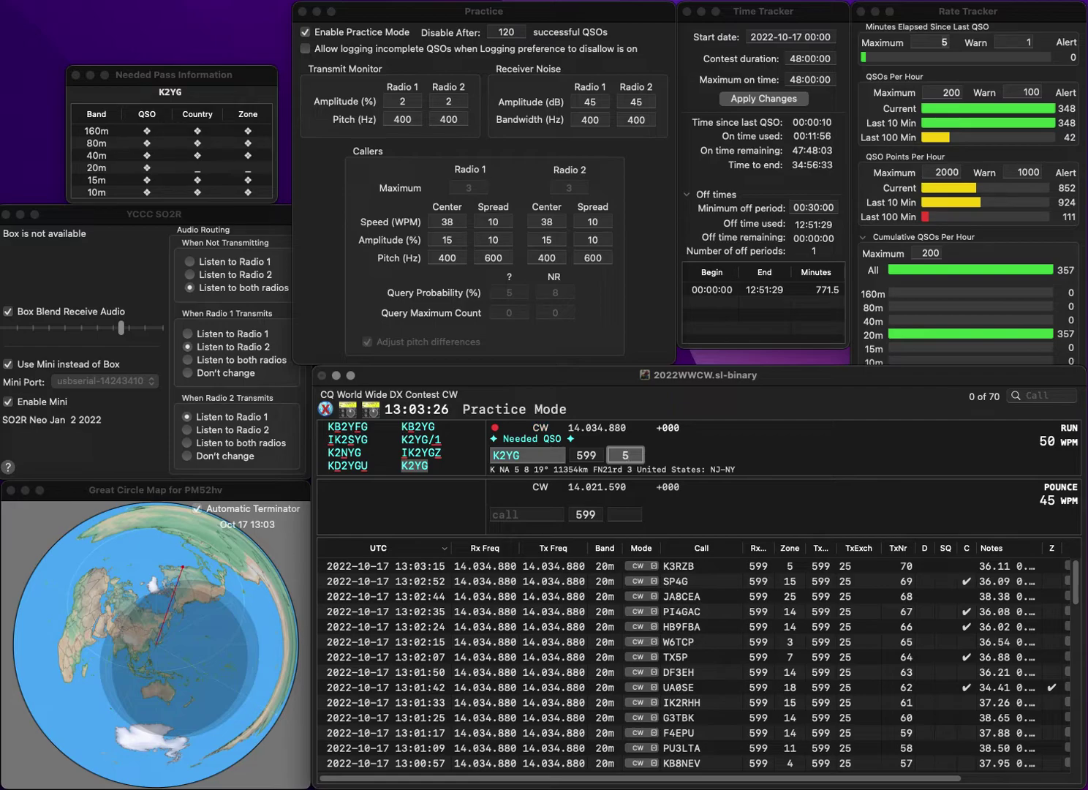
{"action": "key", "text": "Return"}
{"action": "type", "text": "K"}
{"action": "type", "text": "1WZT"}
{"action": "key", "text": "BackSpace"}
{"action": "type", "text": "C"}
{"action": "key", "text": "space"}
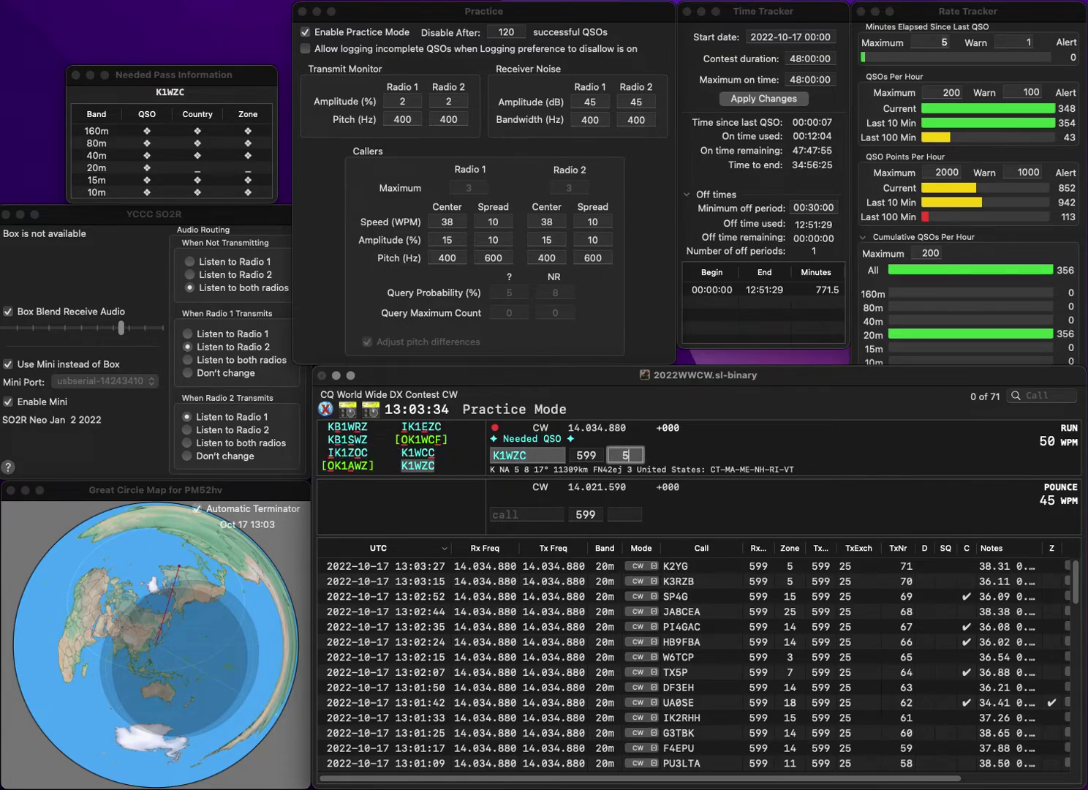
{"action": "key", "text": "Return"}
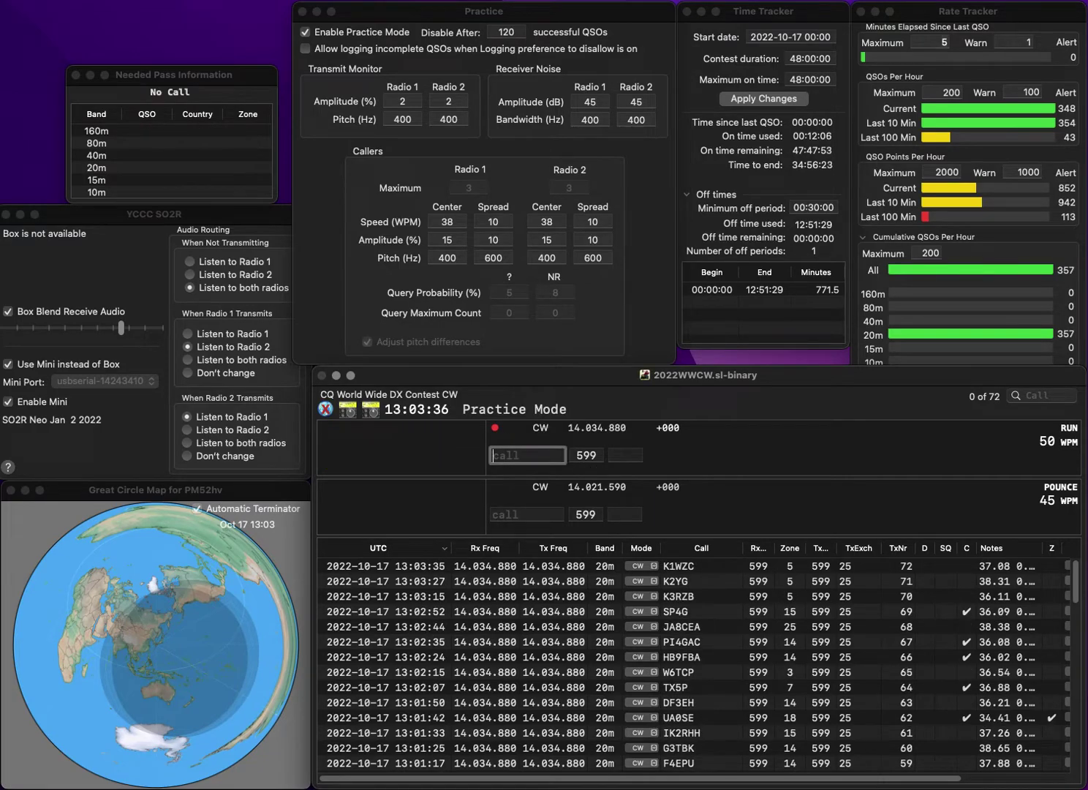
Log a run-radio contact with RX6AM in zone 16
{"action": "type", "text": "X6AM"}
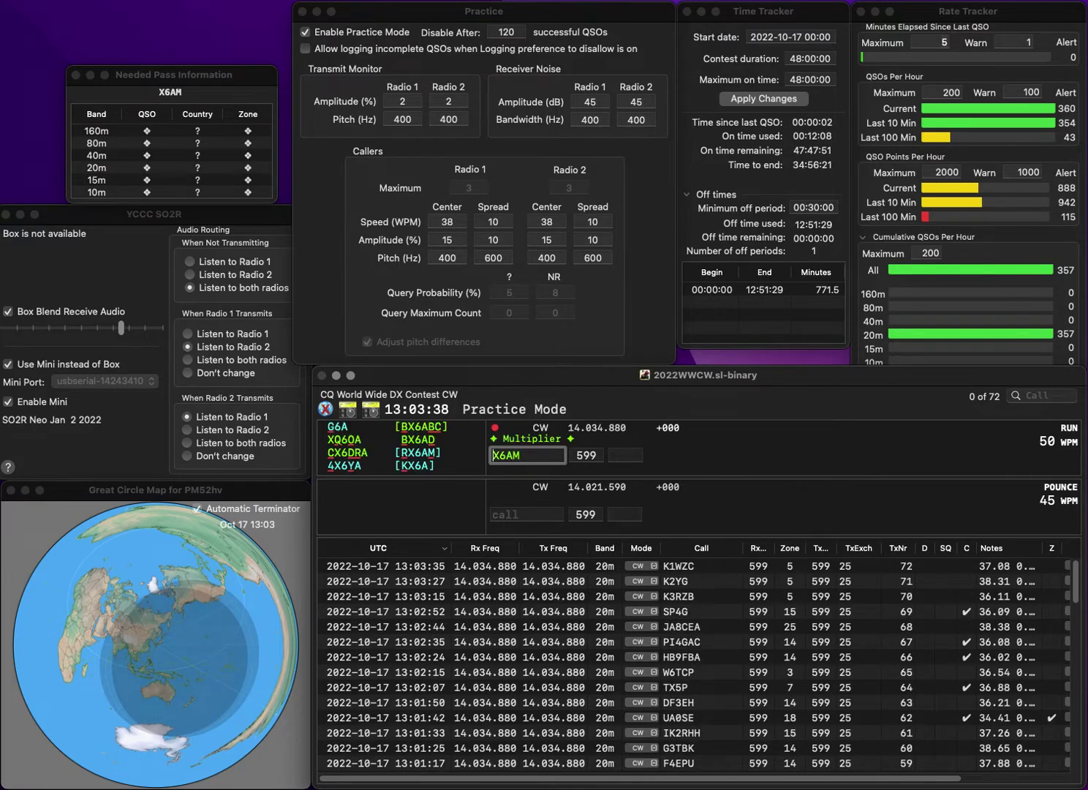
{"action": "key", "text": "space"}
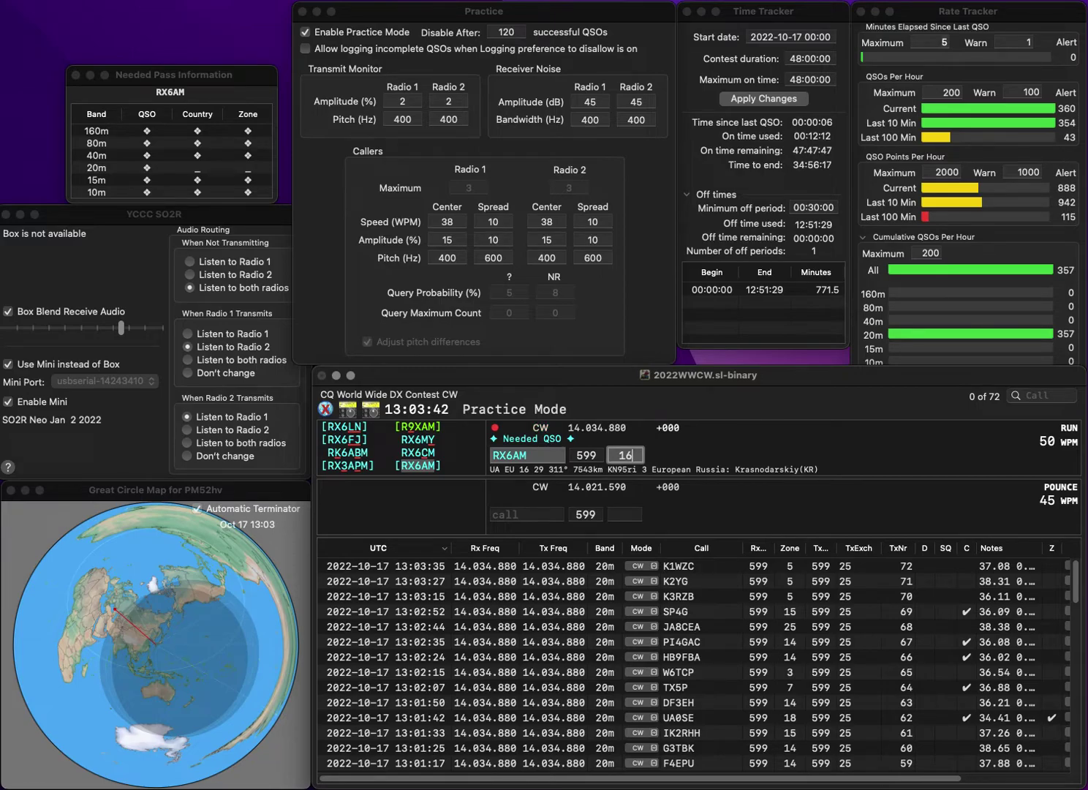
{"action": "key", "text": "Return"}
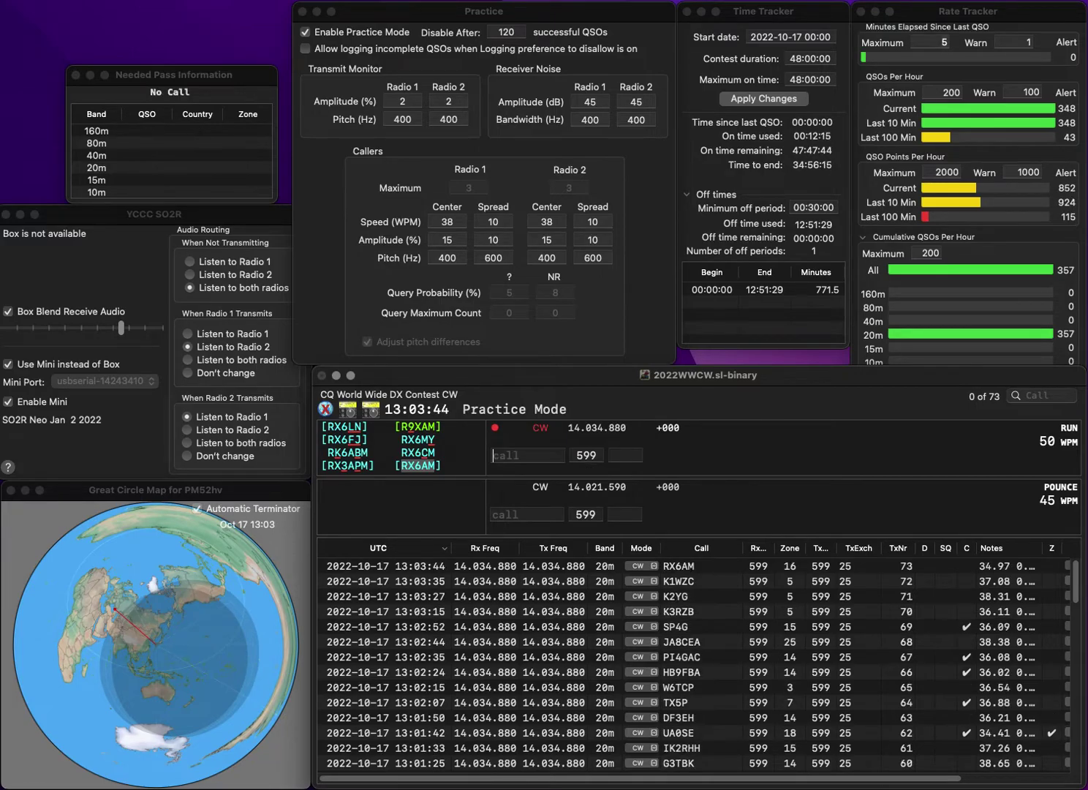
Log a run-radio contact with WS0H in zone 4
{"action": "type", "text": "WS0H"}
{"action": "key", "text": "space"}
{"action": "type", "text": "4"}
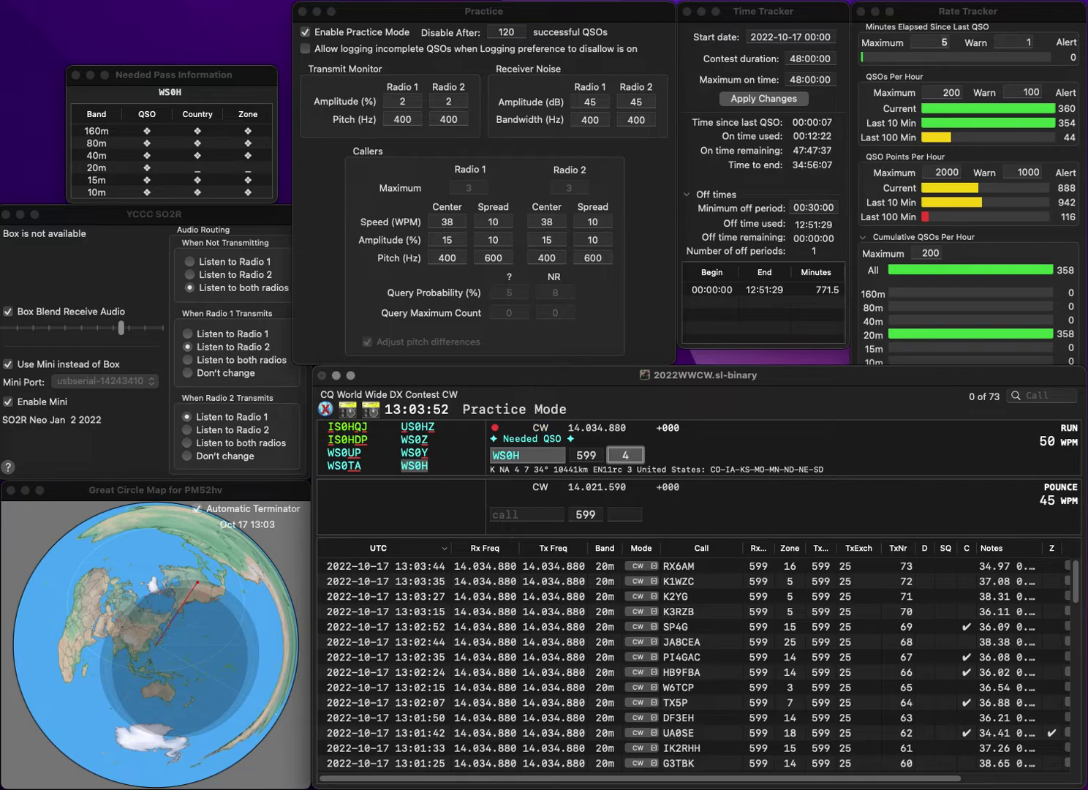
{"action": "key", "text": "Return"}
{"action": "type", "text": "X1MM"}
{"action": "key", "text": "Home"}
{"action": "type", "text": "4"}
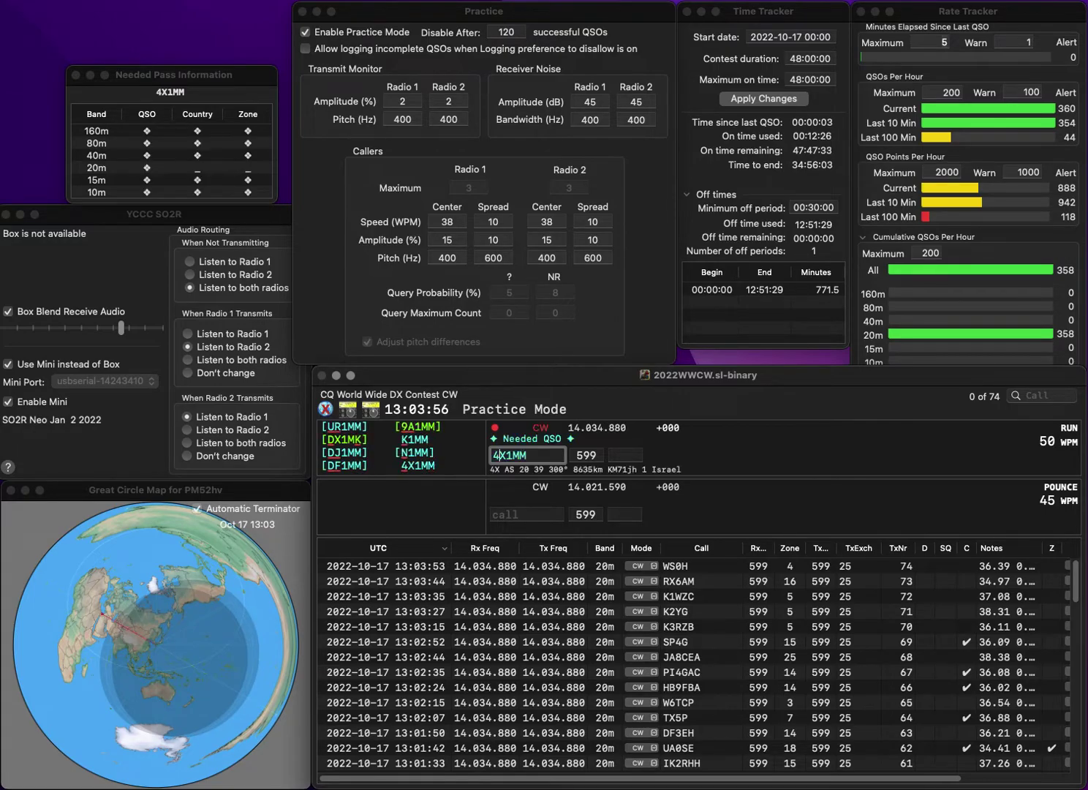
{"action": "key", "text": "space"}
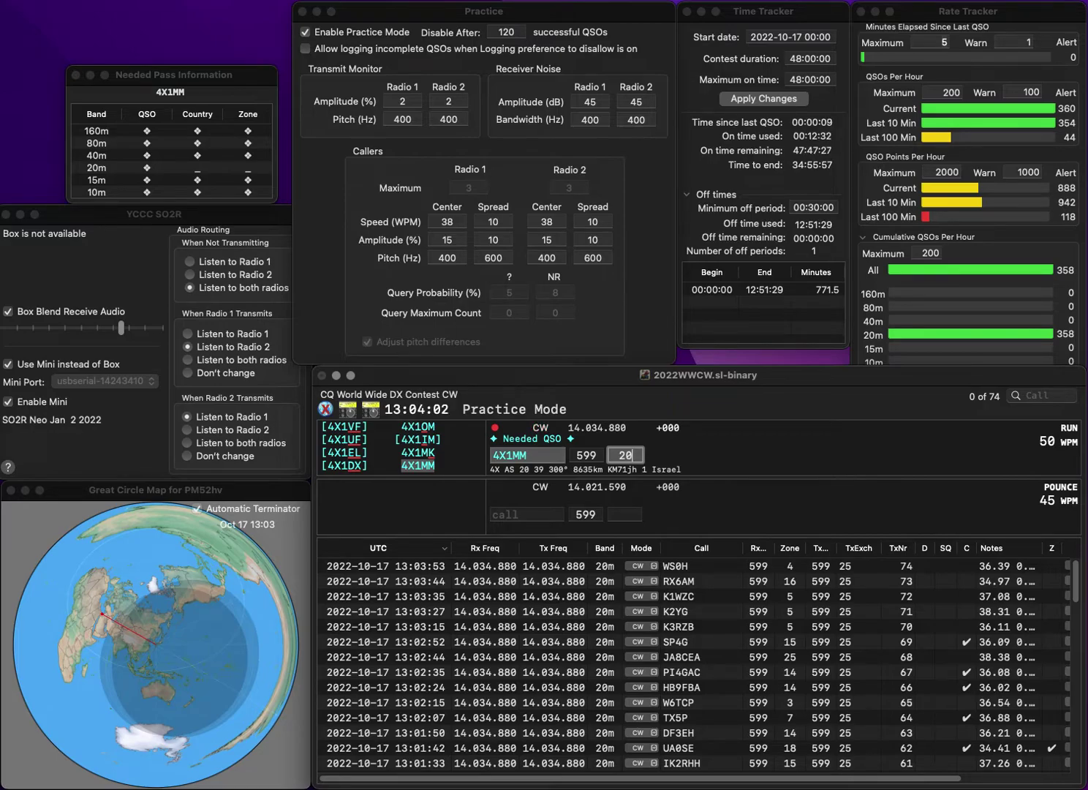
{"action": "key", "text": "Return"}
Log a run-radio contact with DK0FL in zone 14
{"action": "type", "text": "N"}
{"action": "key", "text": "BackSpace"}
{"action": "type", "text": "DK0FL"}
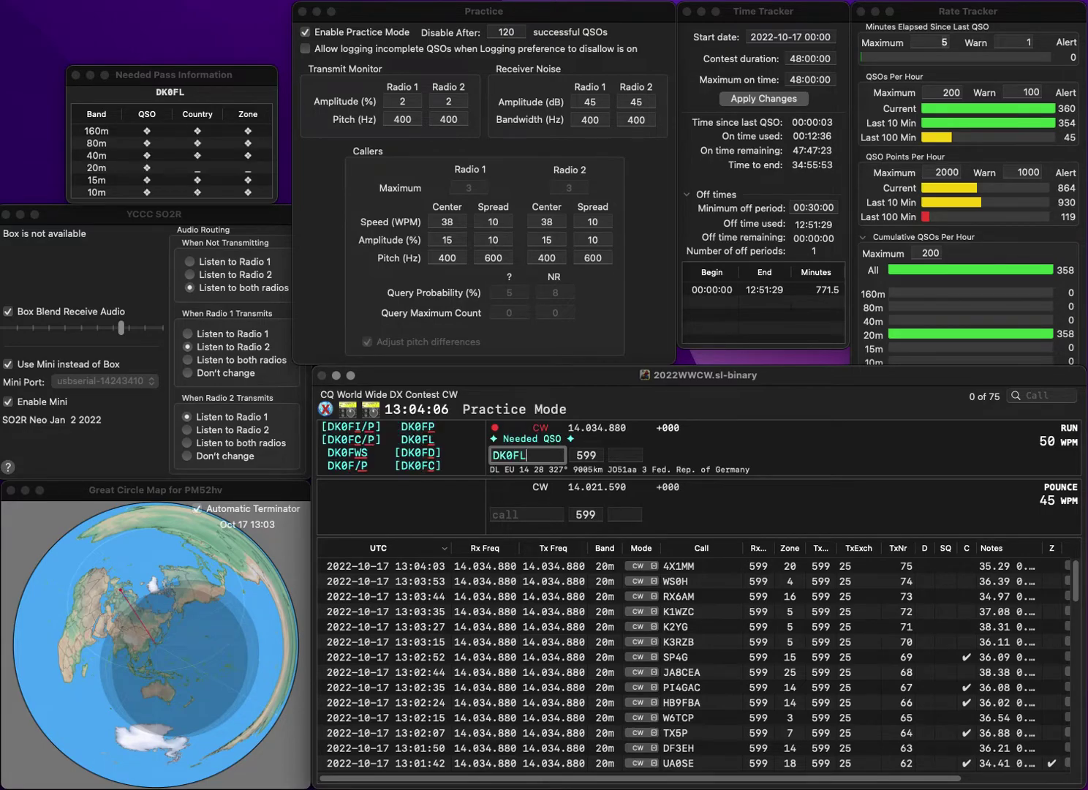
{"action": "key", "text": "space"}
{"action": "type", "text": "14"}
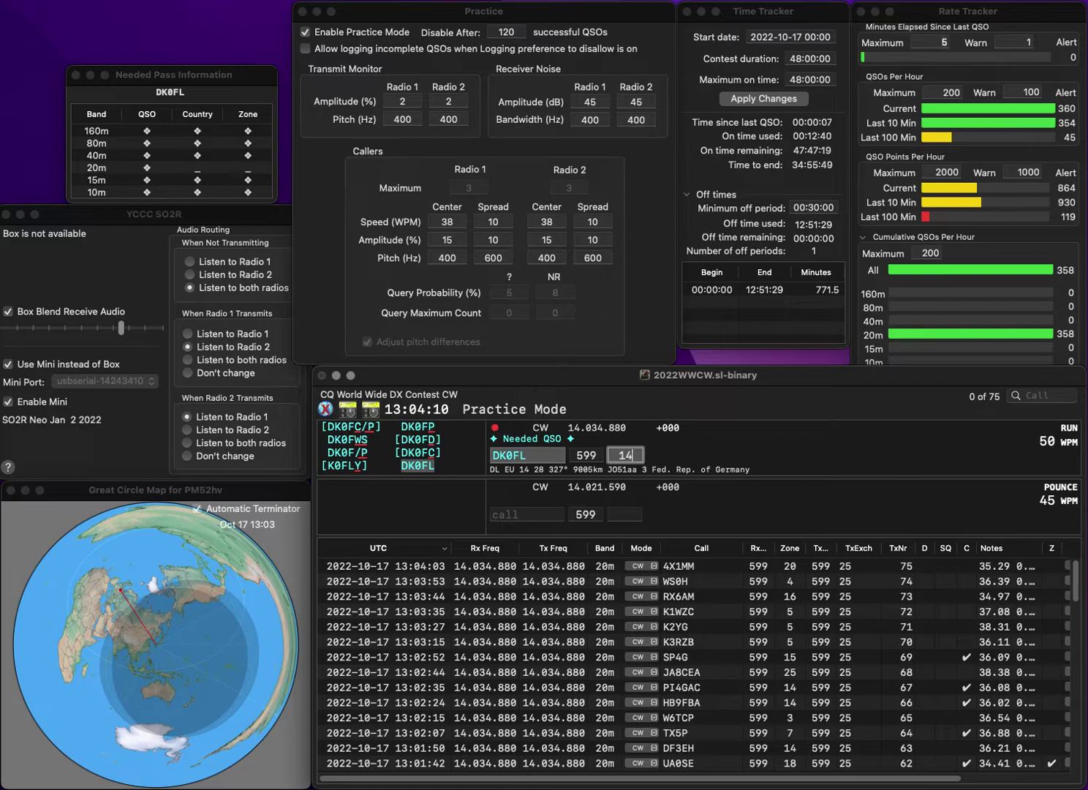
{"action": "key", "text": "Return"}
{"action": "type", "text": "N0B"}
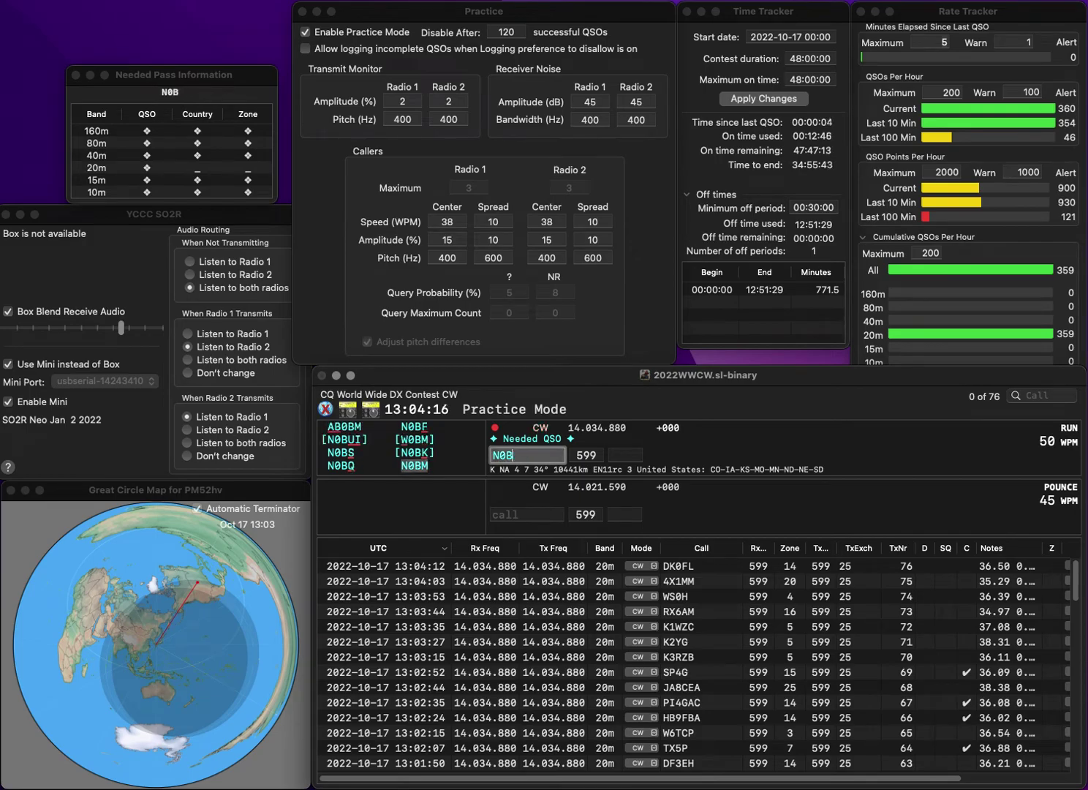
{"action": "type", "text": "VM"}
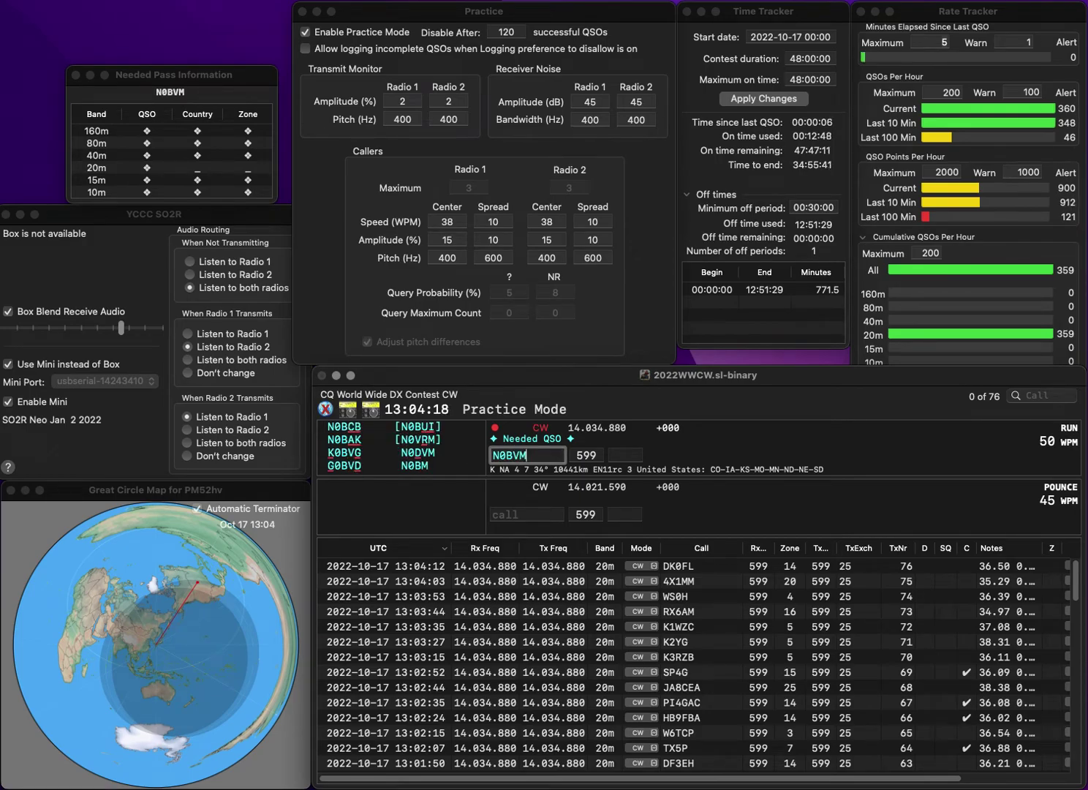
{"action": "left_click", "coordinate": [515, 455]}
{"action": "key", "text": "BackSpace"}
{"action": "type", "text": "D"}
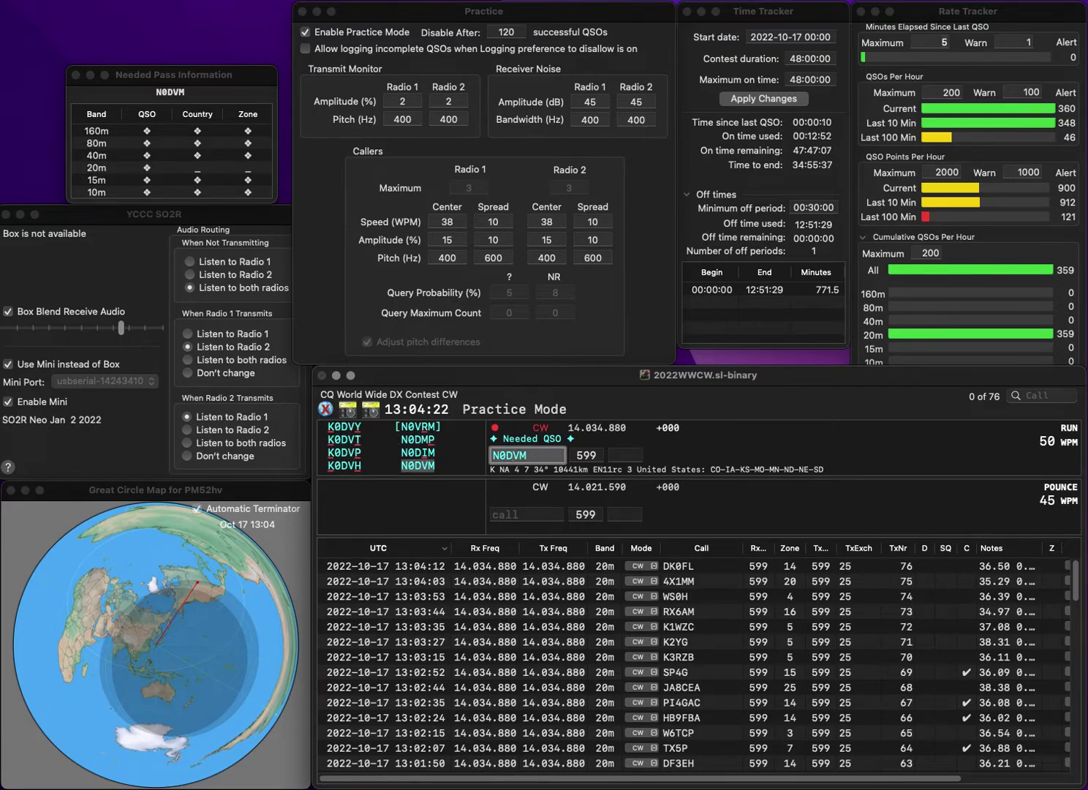
{"action": "key", "text": "space"}
{"action": "type", "text": "4"}
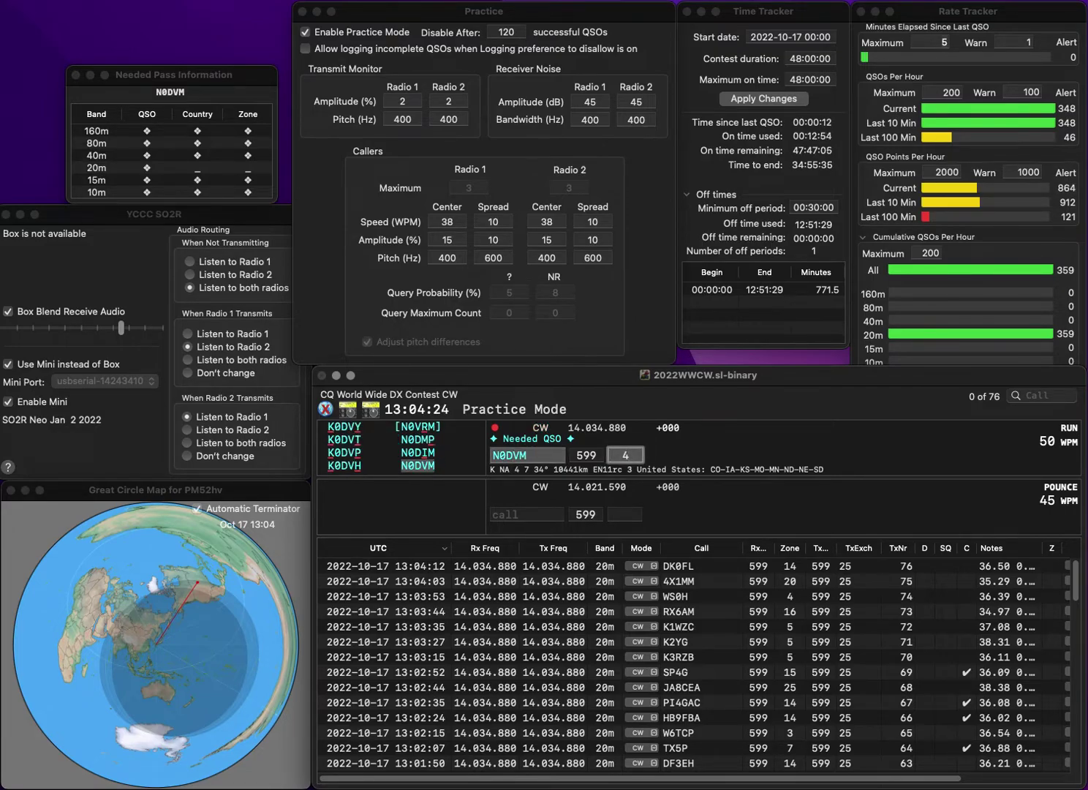
{"action": "key", "text": "Return"}
Log a run-radio contact with PD4I in zone 14
{"action": "type", "text": "PD4I"}
{"action": "key", "text": "space"}
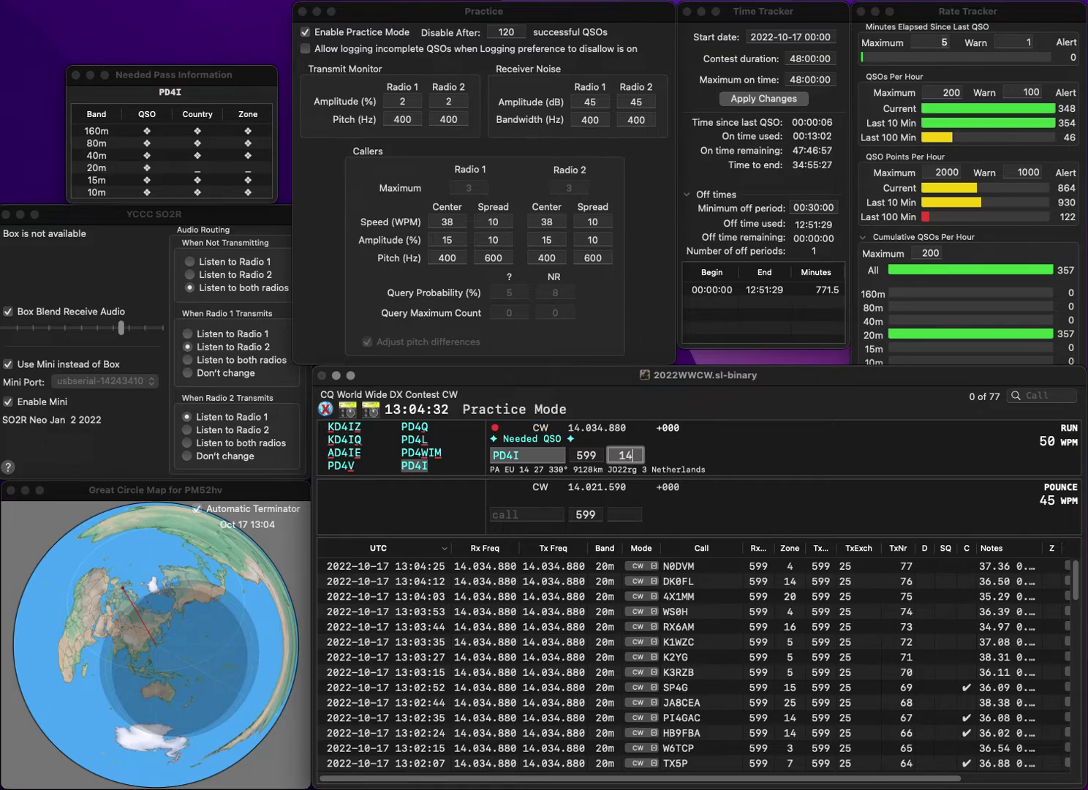
{"action": "key", "text": "Return"}
{"action": "type", "text": "AC9"}
{"action": "type", "text": "UC"}
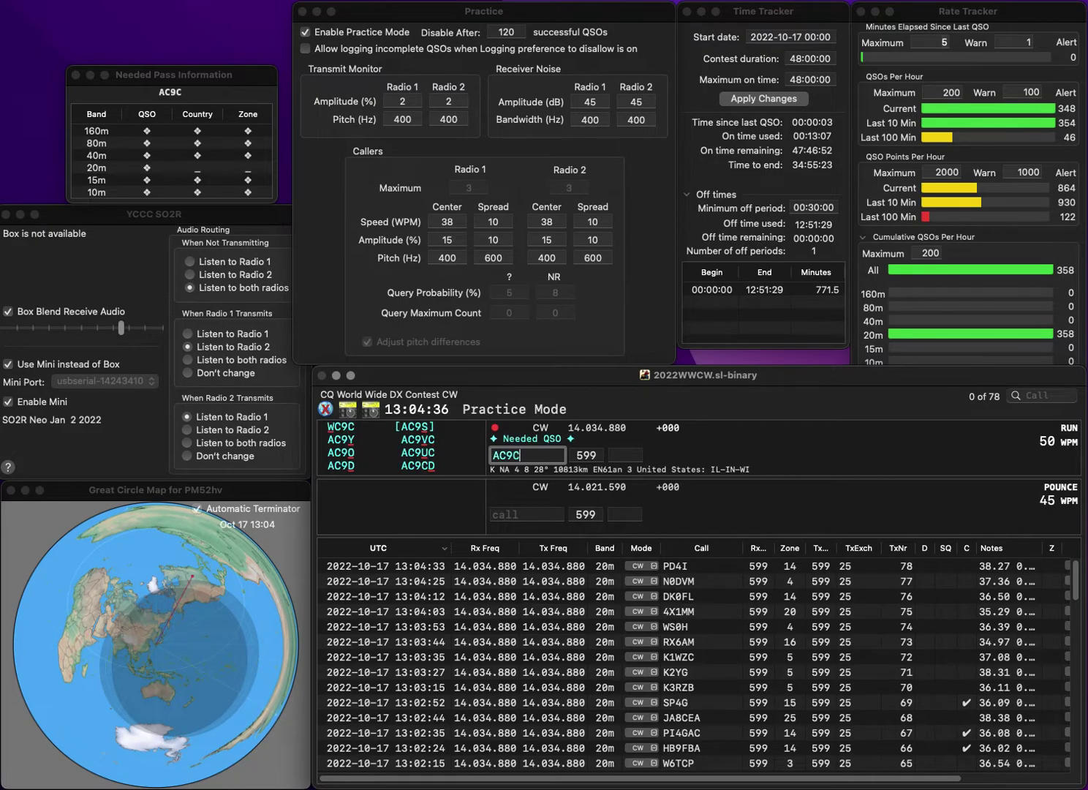
{"action": "key", "text": "space"}
{"action": "type", "text": "4"}
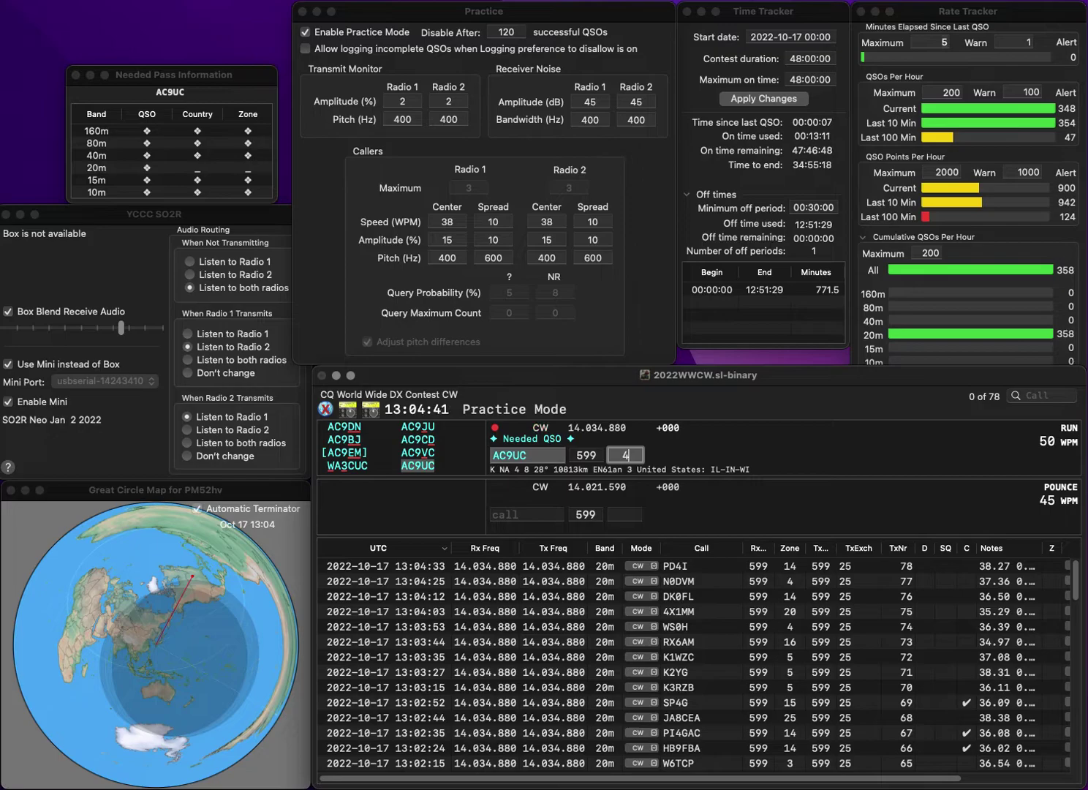
{"action": "key", "text": "Return"}
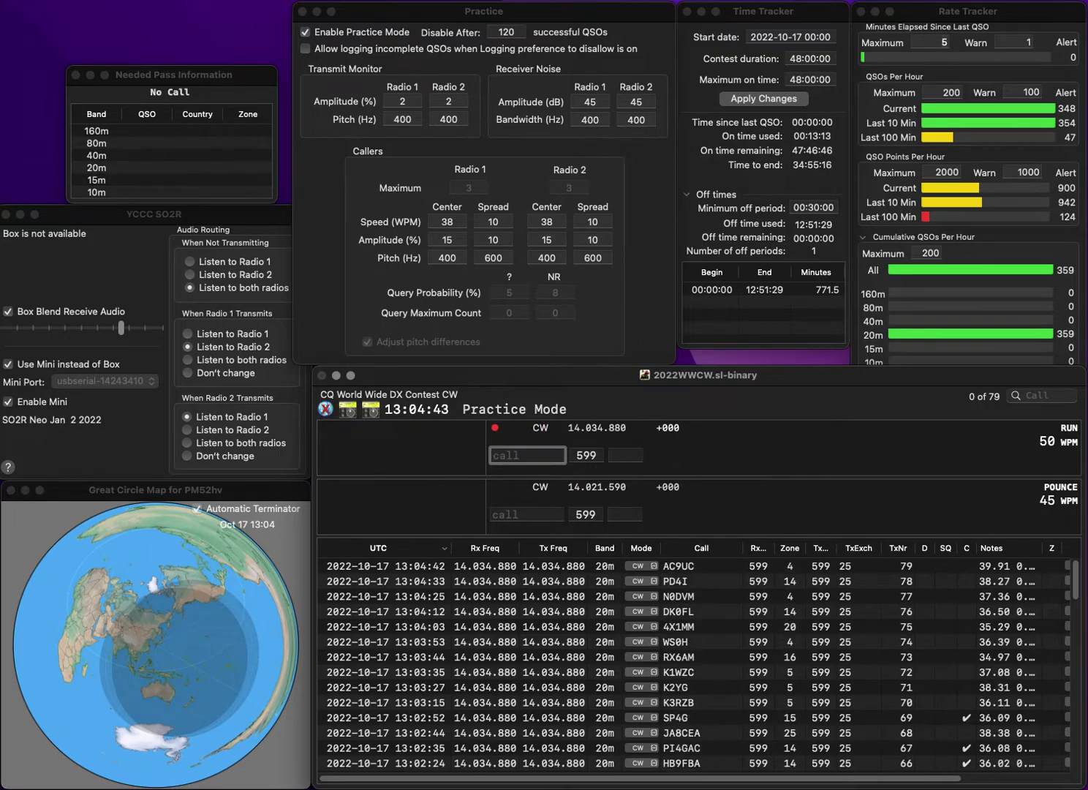
{"action": "type", "text": "PJA1BTR"}
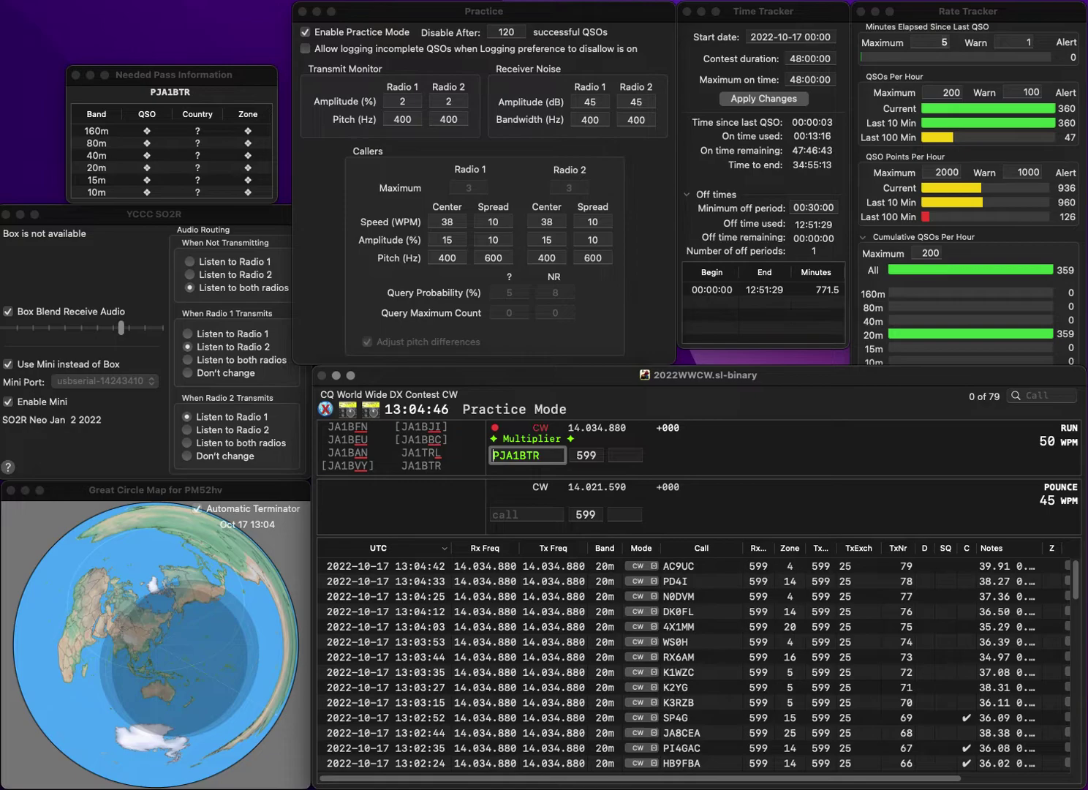
{"action": "key", "text": "Home"}
{"action": "key", "text": "Delete"}
{"action": "key", "text": "space"}
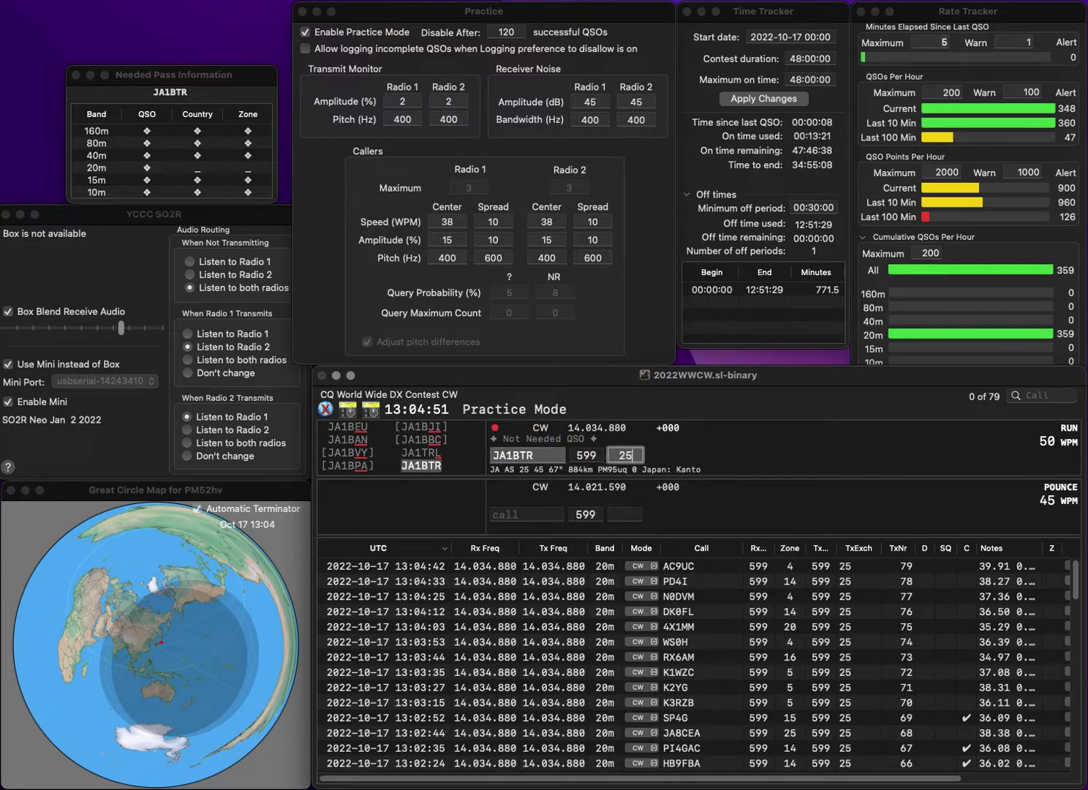
{"action": "key", "text": "Return"}
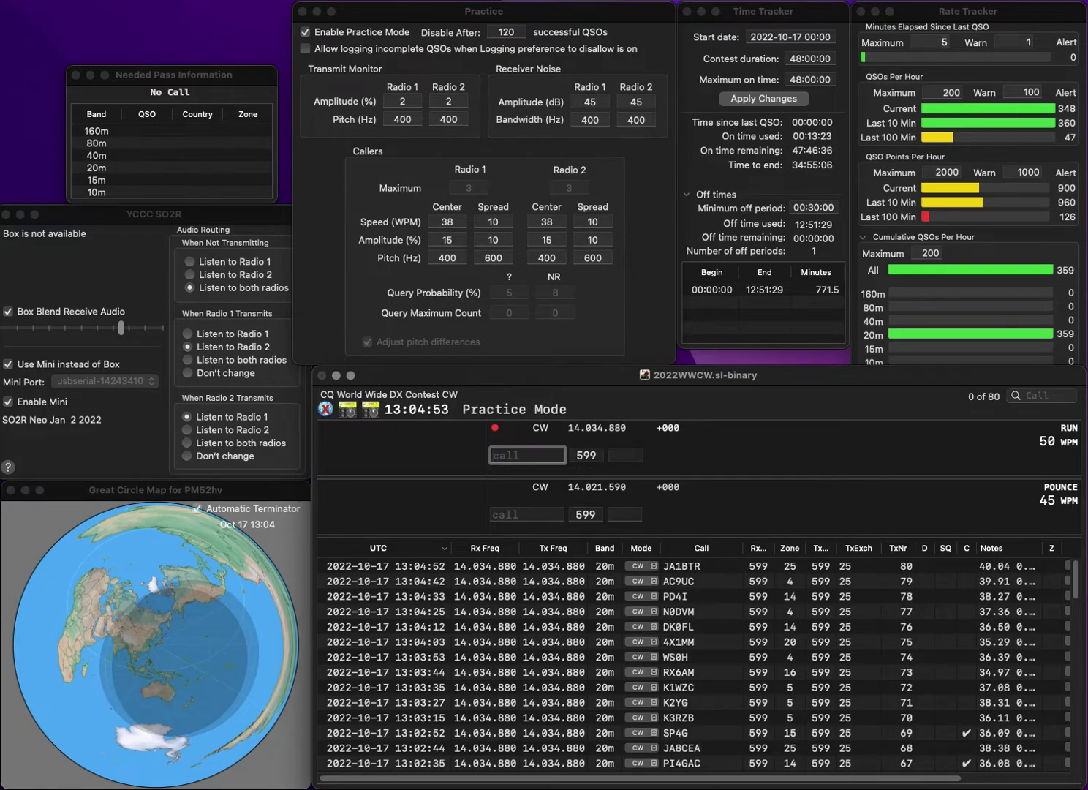
Log a run-radio contact with I2MOV in zone 15
{"action": "type", "text": "I2MOV"}
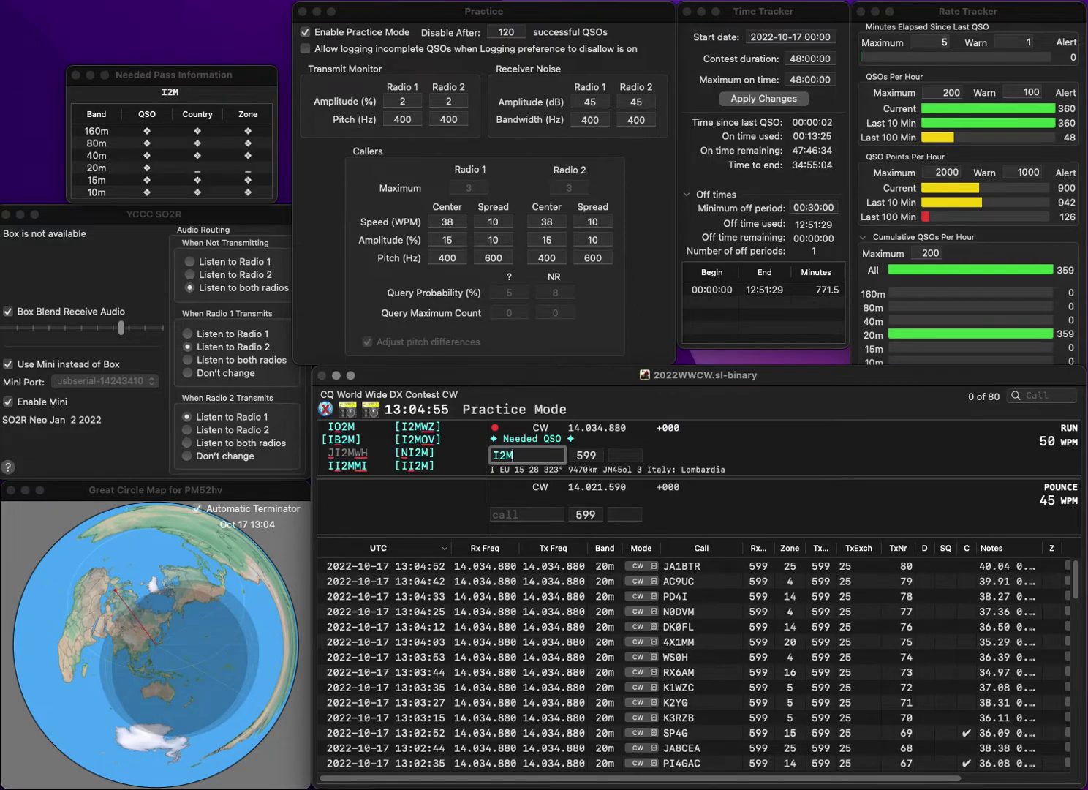
{"action": "key", "text": "space"}
{"action": "type", "text": "15"}
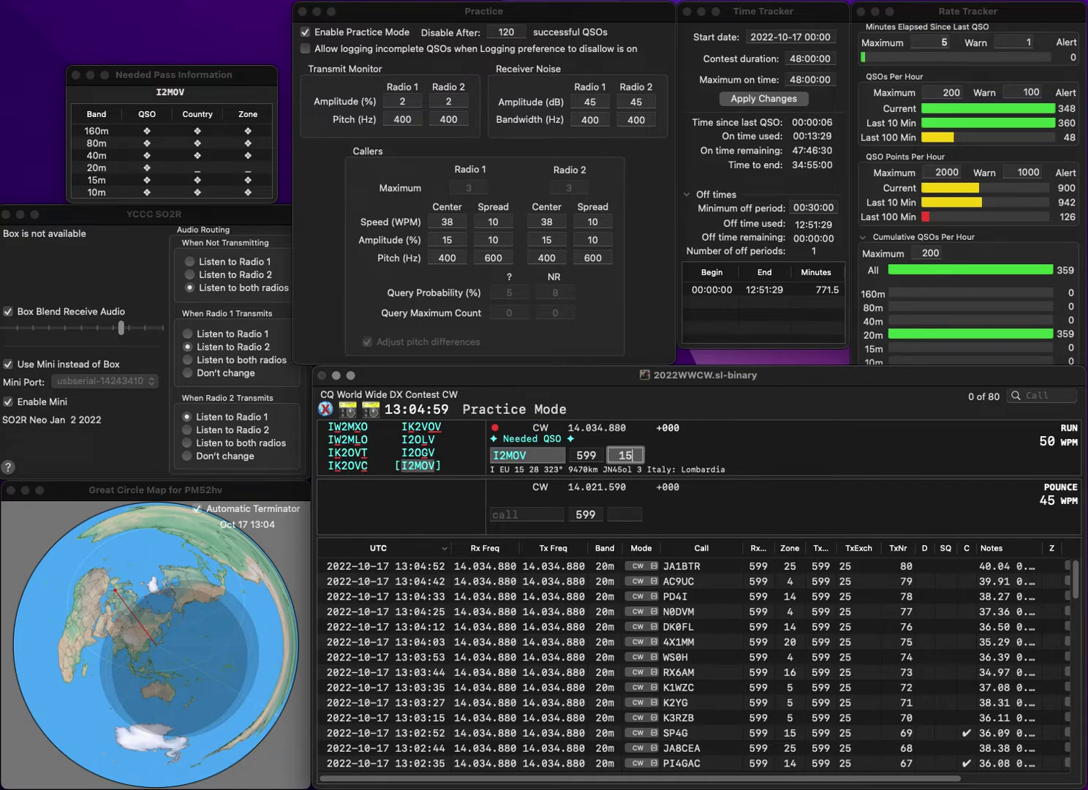
{"action": "key", "text": "Return"}
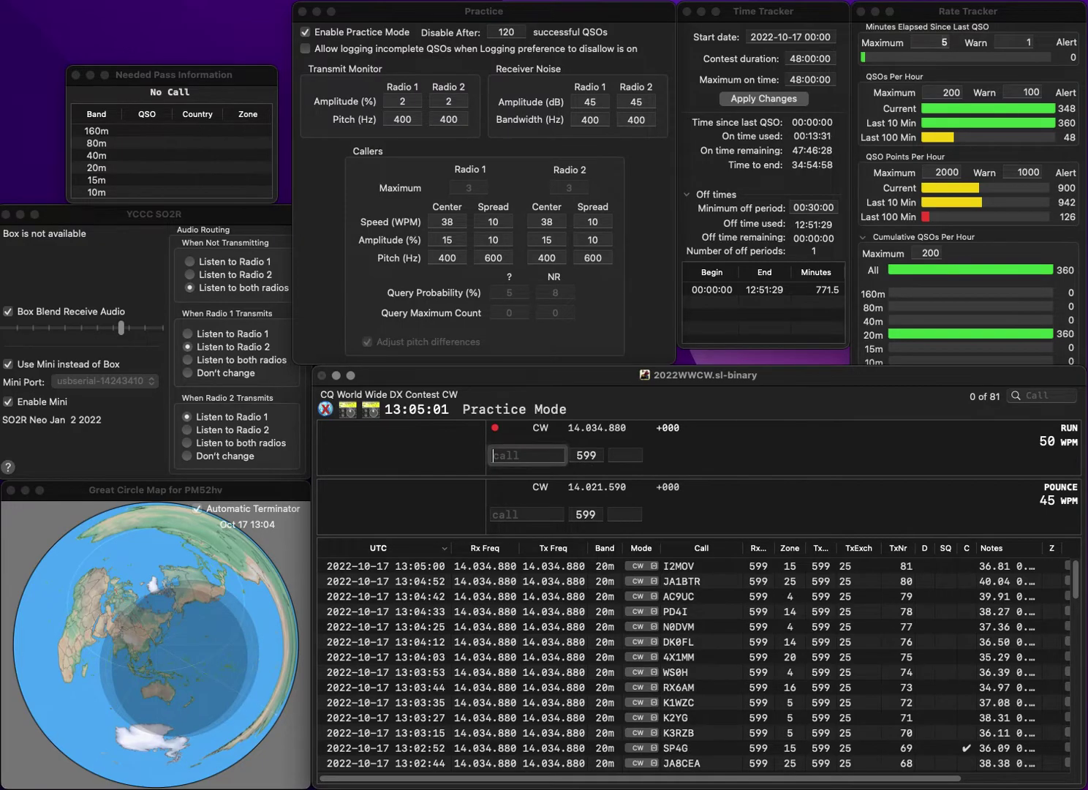
{"action": "type", "text": "KK6CKK"}
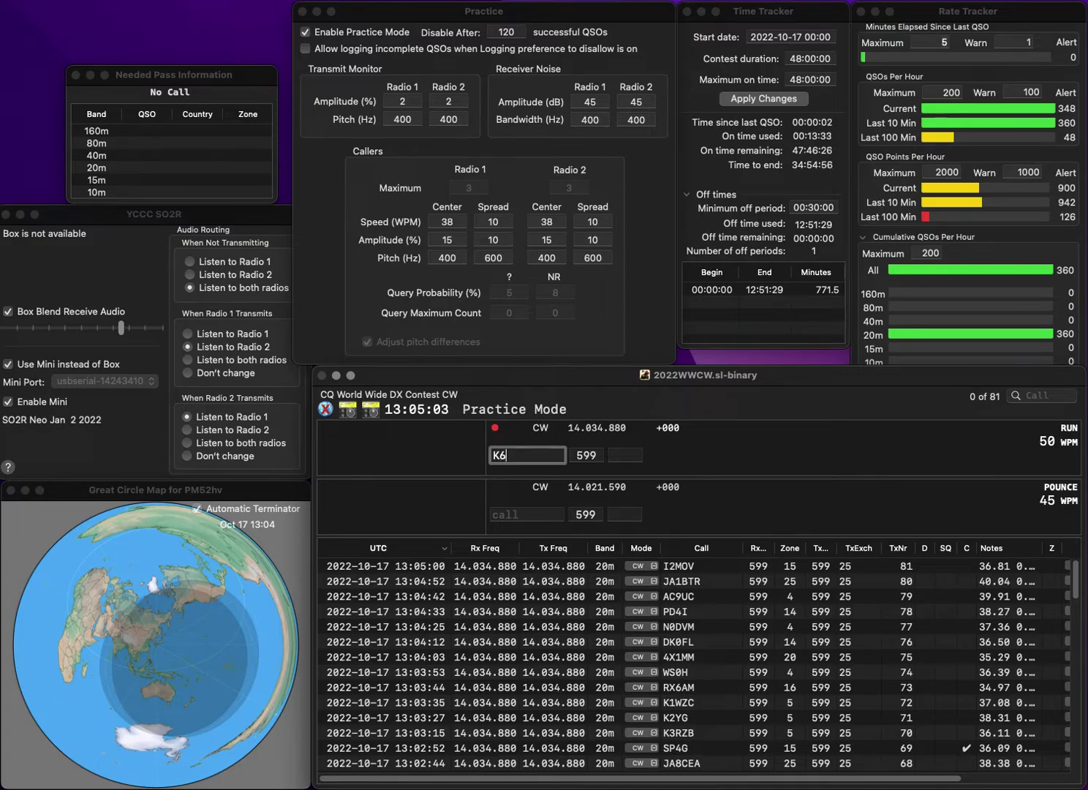
{"action": "key", "text": "Return"}
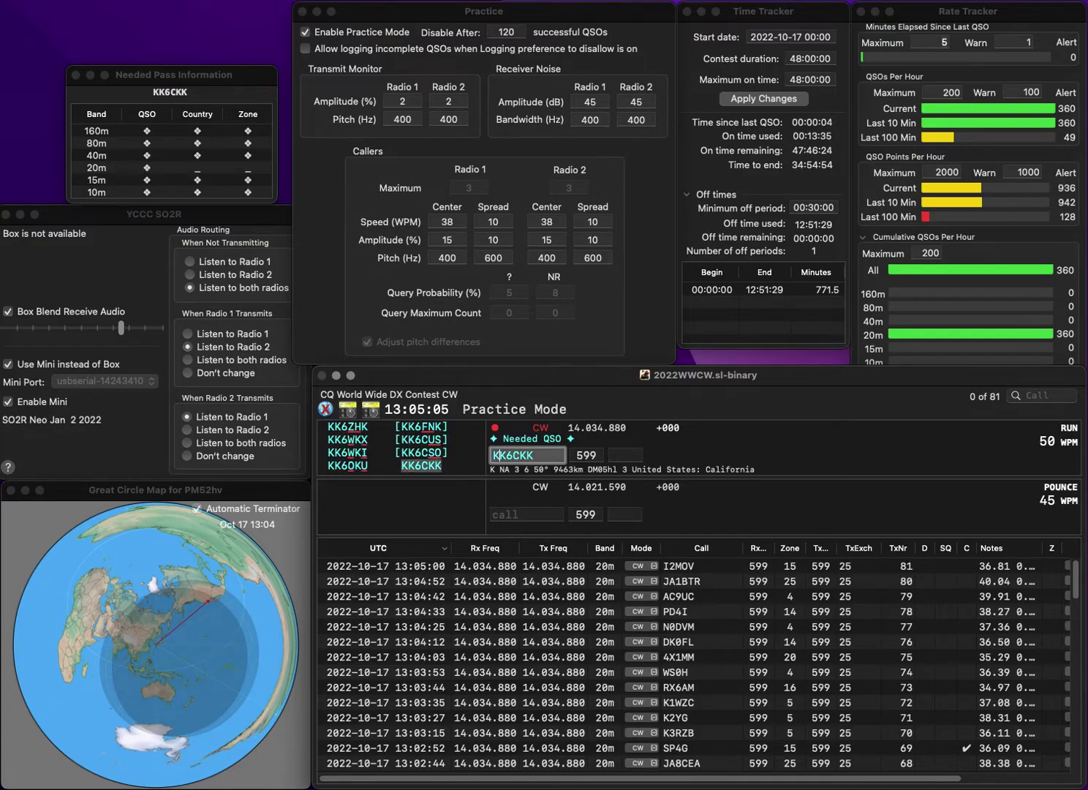
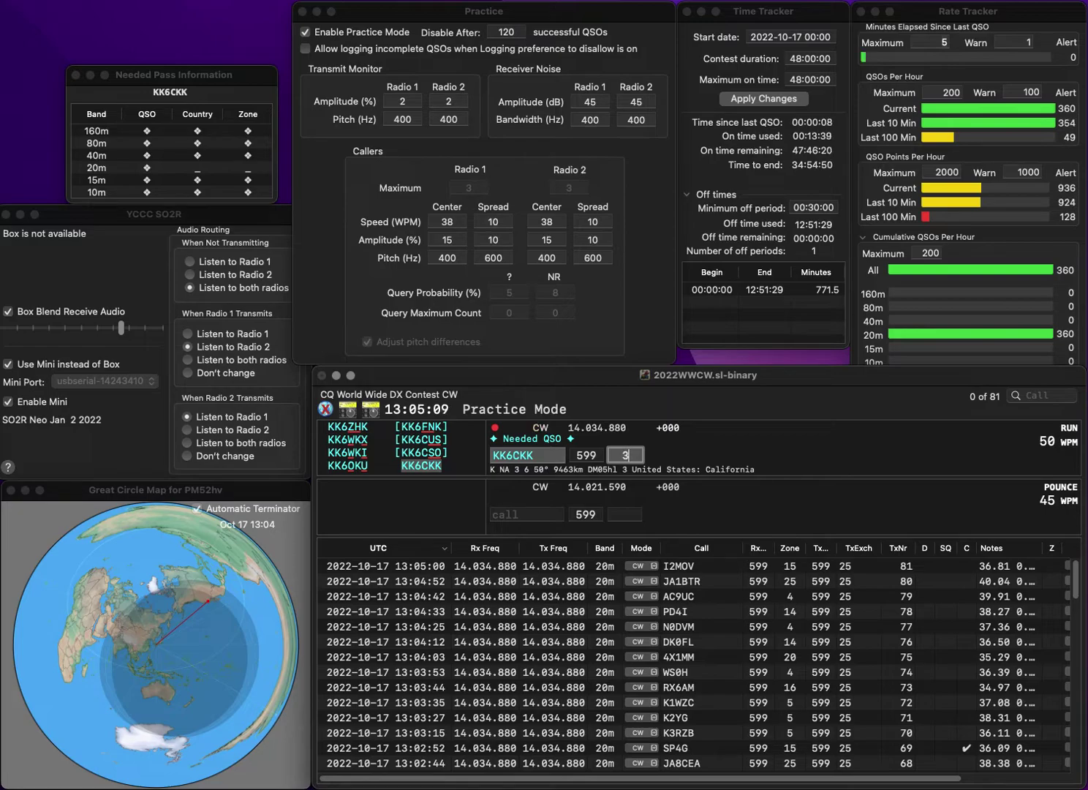
{"action": "key", "text": "Return"}
{"action": "type", "text": "R1IU"}
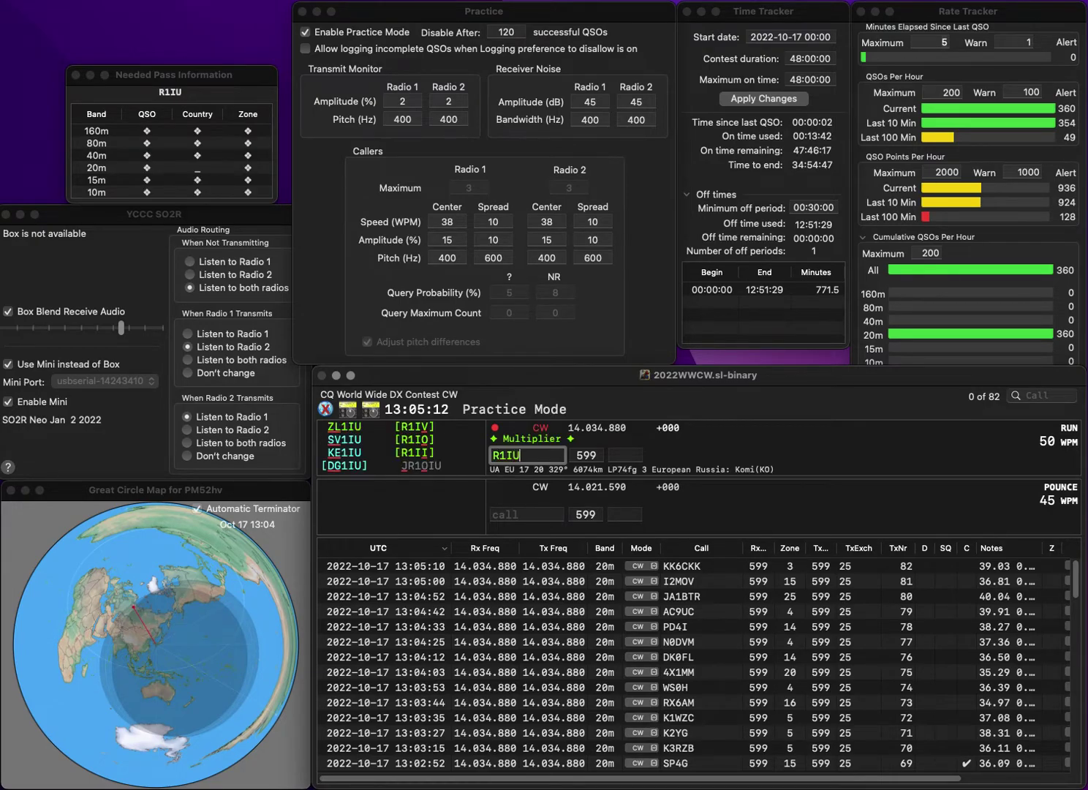
{"action": "key", "text": "BackSpace"}
{"action": "type", "text": "V"}
{"action": "key", "text": "space"}
{"action": "type", "text": "17"}
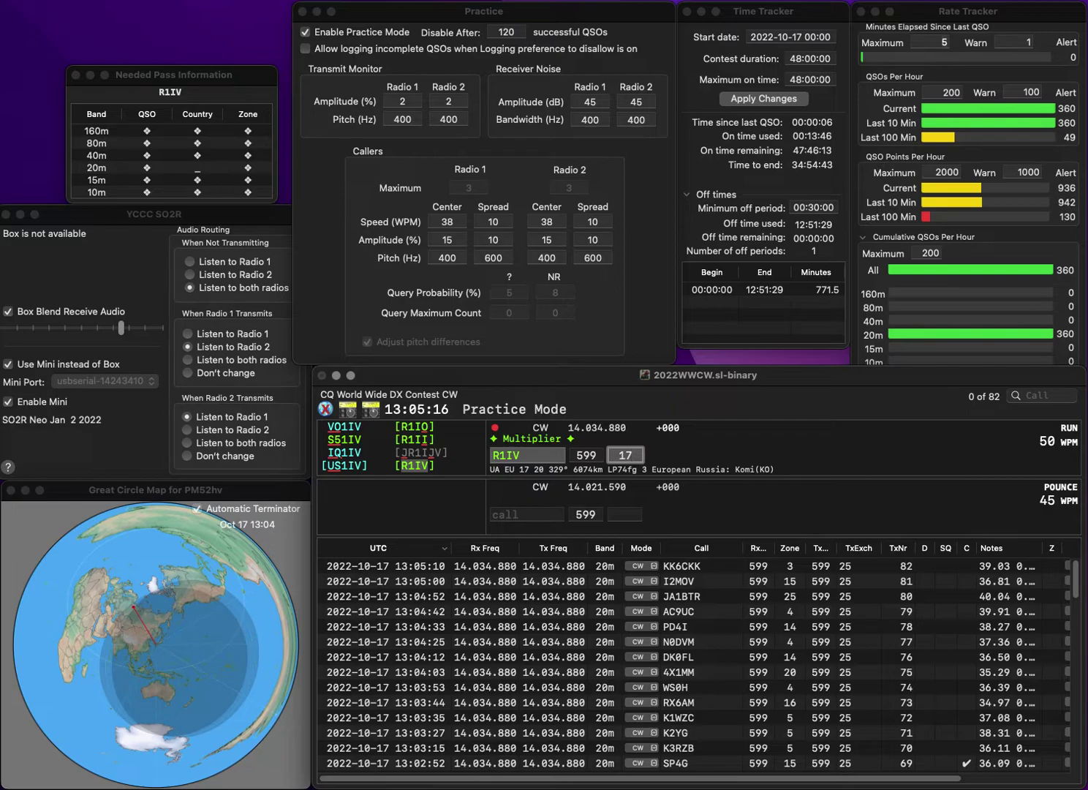
{"action": "key", "text": "Return"}
{"action": "type", "text": "YD1EBP"}
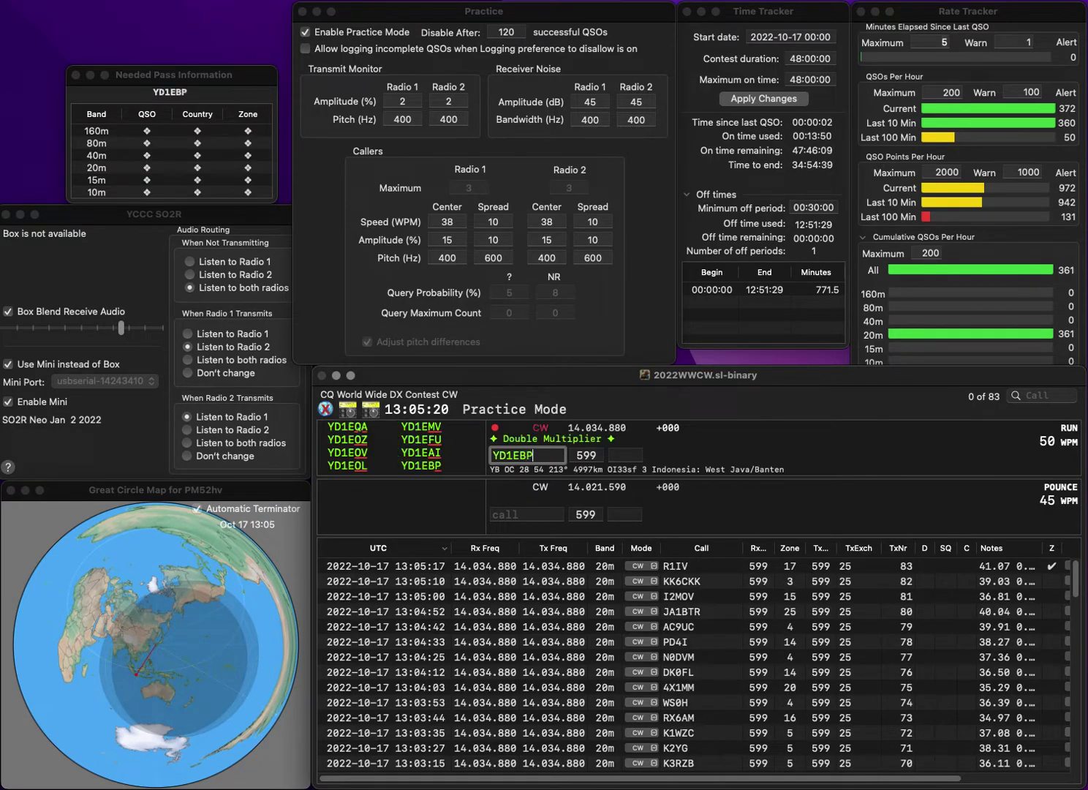
{"action": "key", "text": "space"}
{"action": "type", "text": "28"}
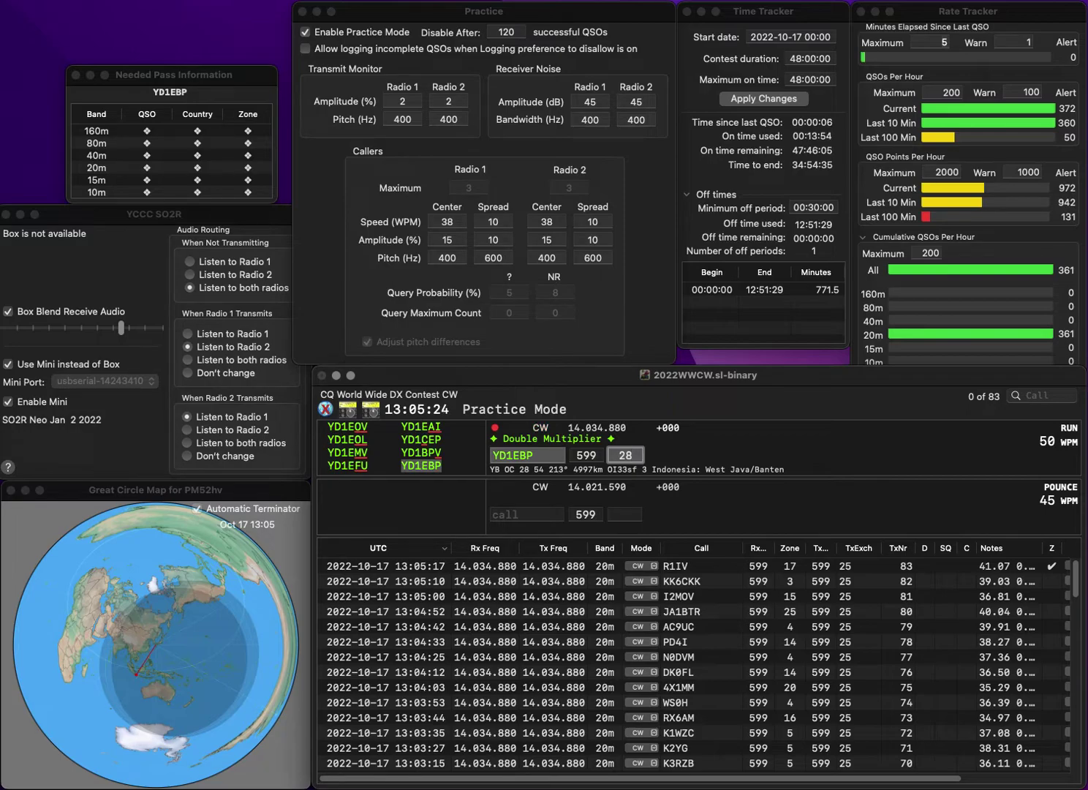
{"action": "key", "text": "Return"}
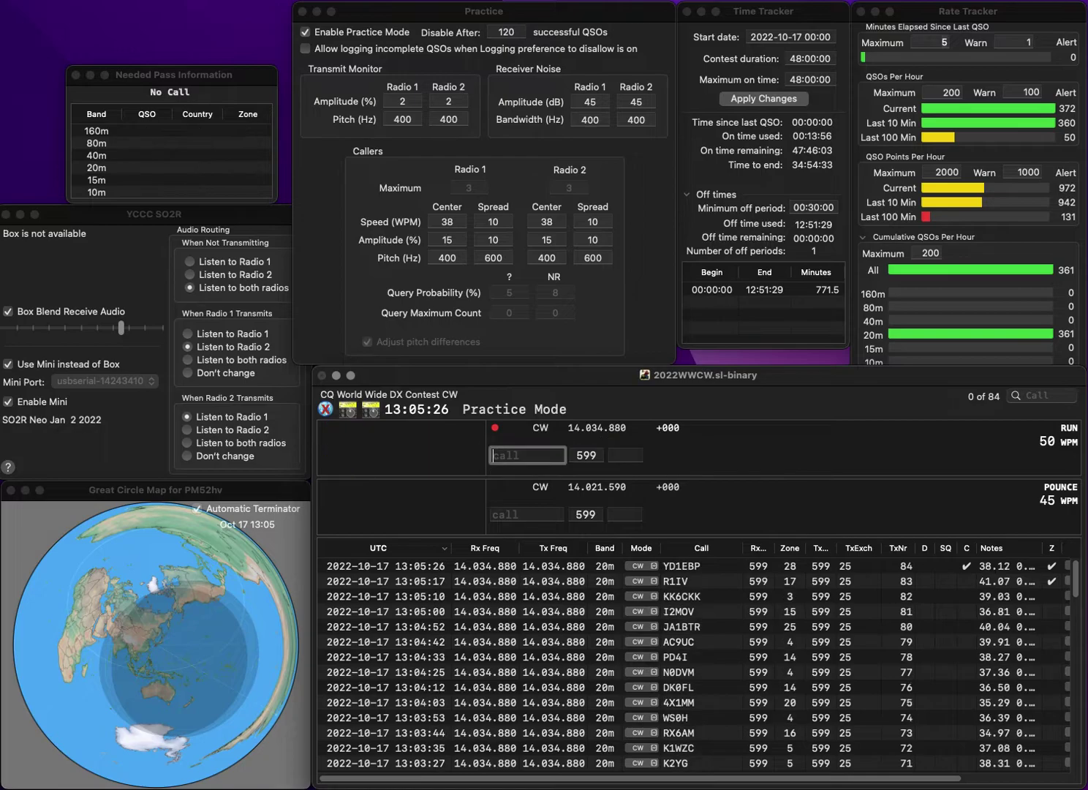
{"action": "type", "text": "K"}
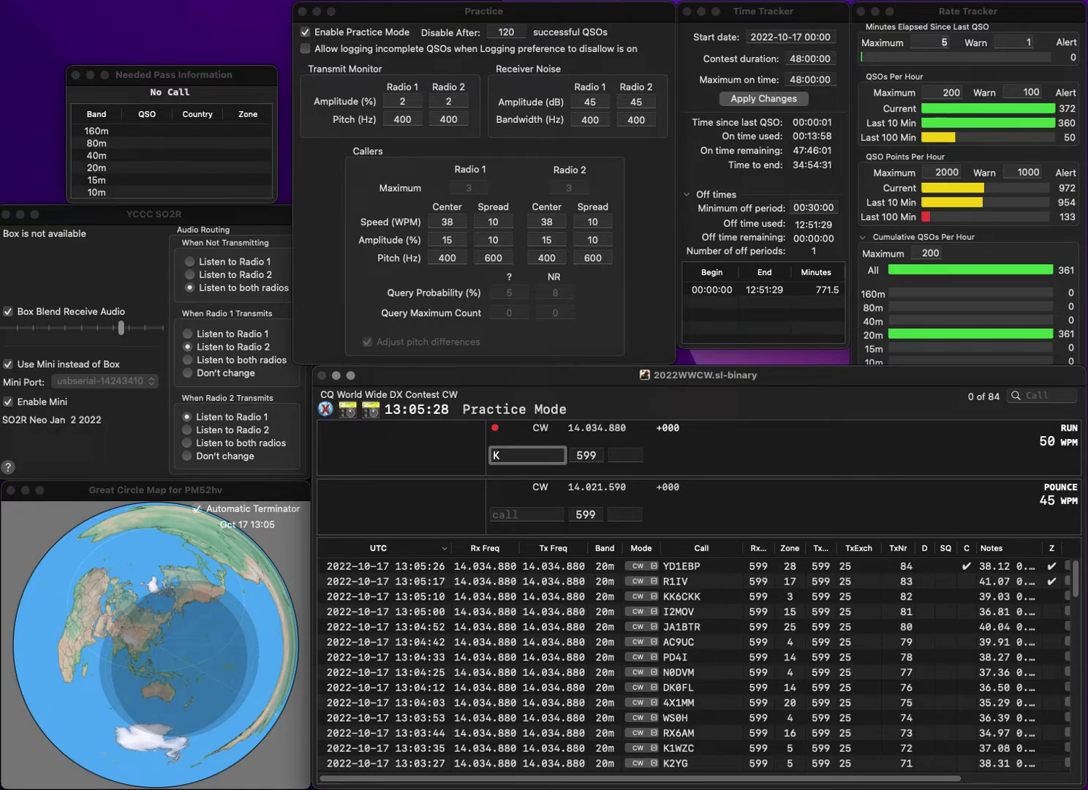
{"action": "type", "text": "M0XLT"}
{"action": "key", "text": "Home"}
{"action": "key", "text": "Delete"}
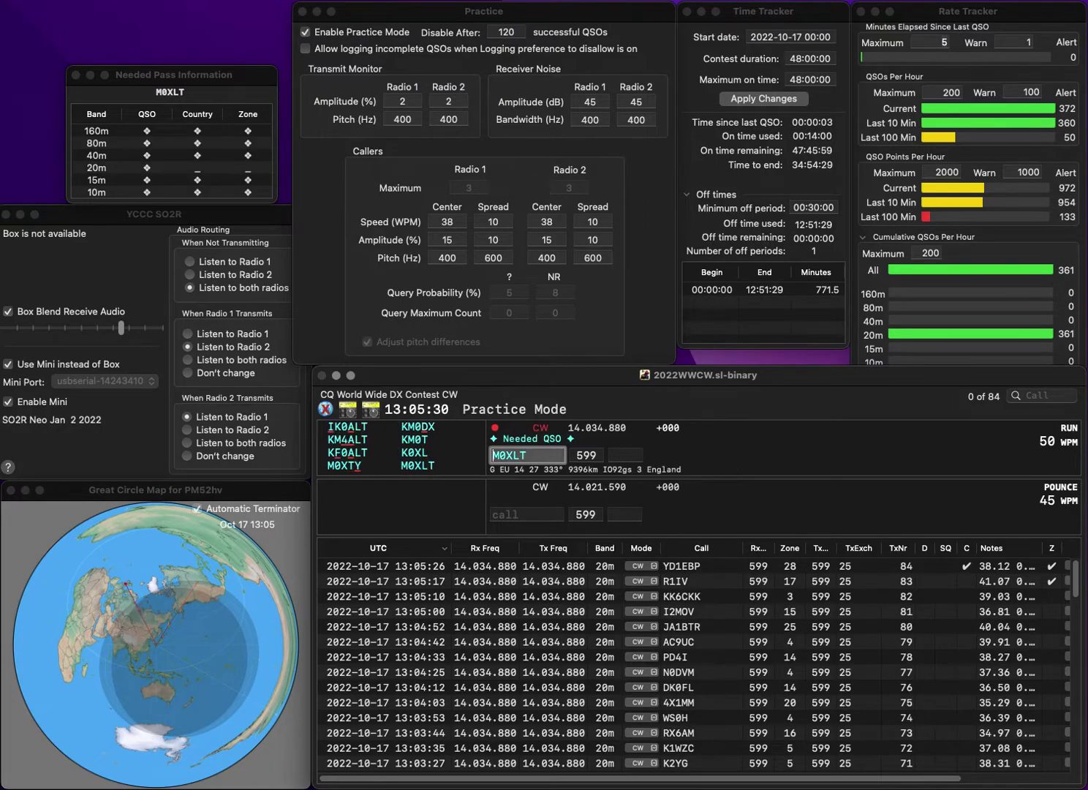
{"action": "key", "text": "Tab"}
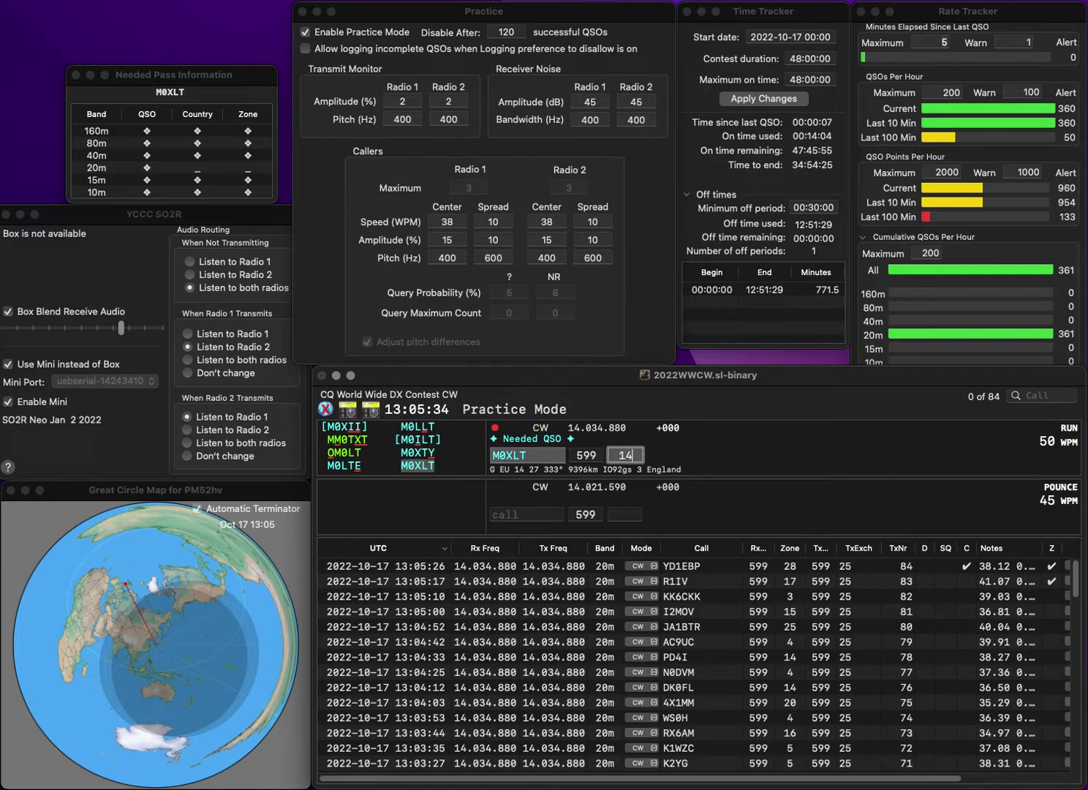
{"action": "key", "text": "Return"}
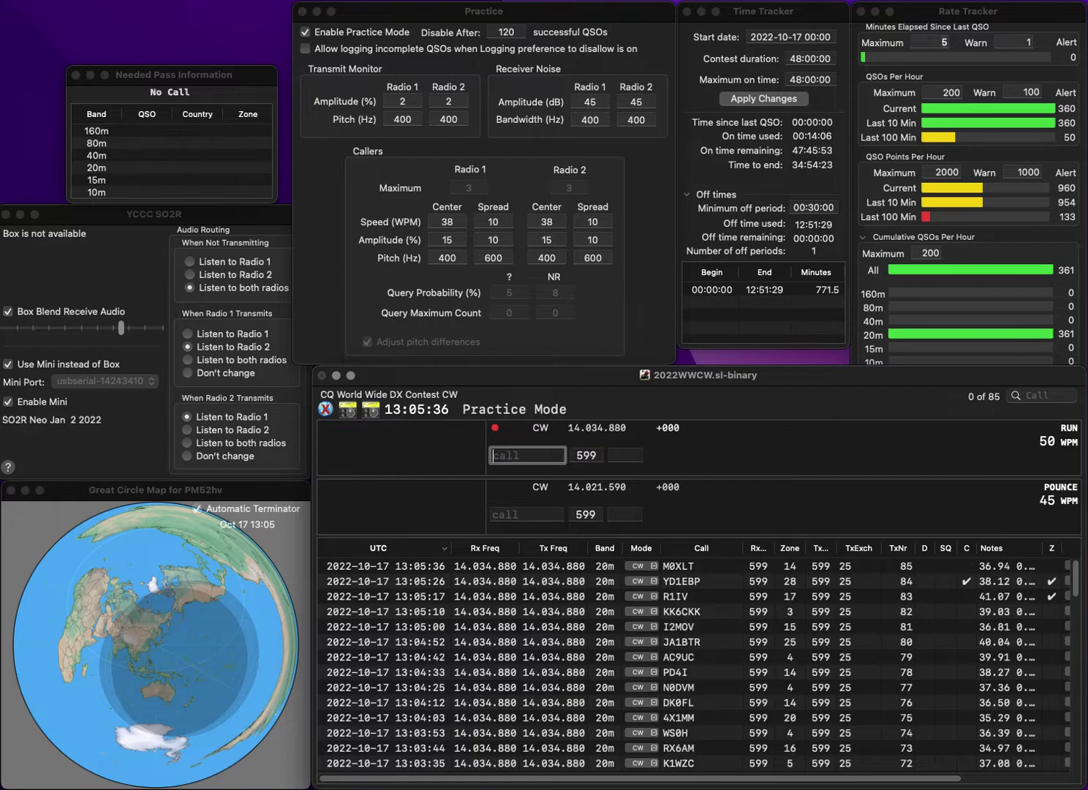
Log a run-radio contact with KM8AM in zone 4 on 20m
{"action": "type", "text": "KM8AM"}
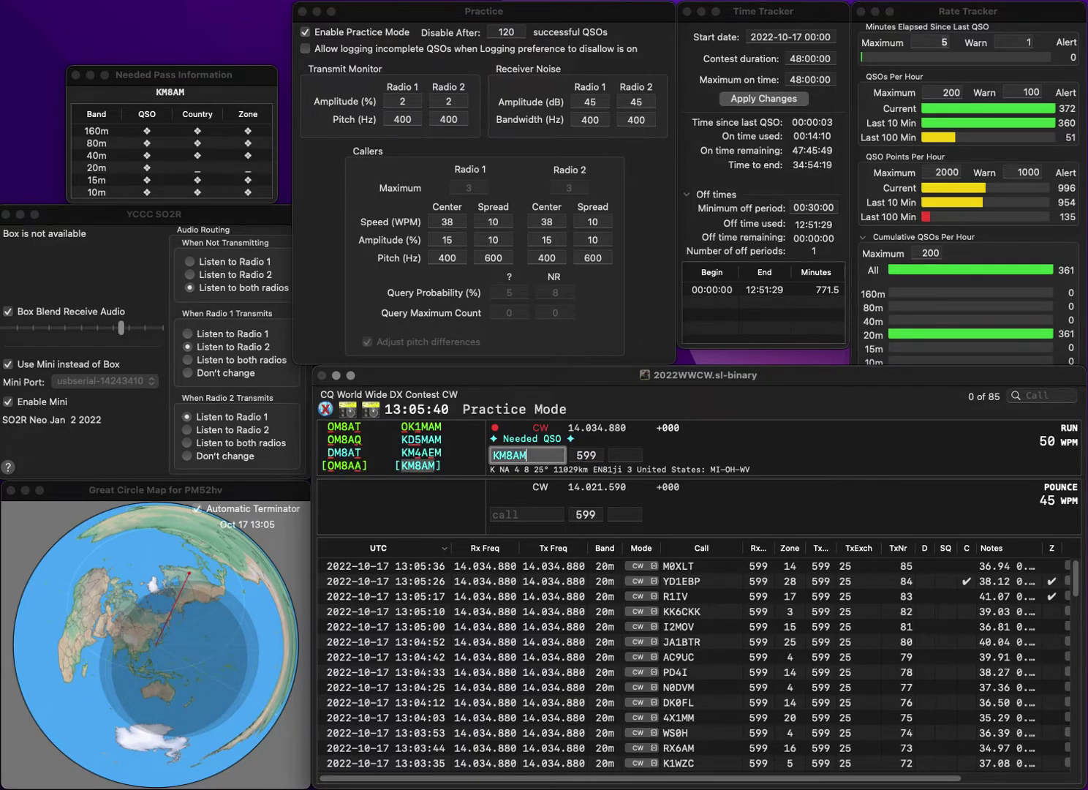
{"action": "key", "text": "Return"}
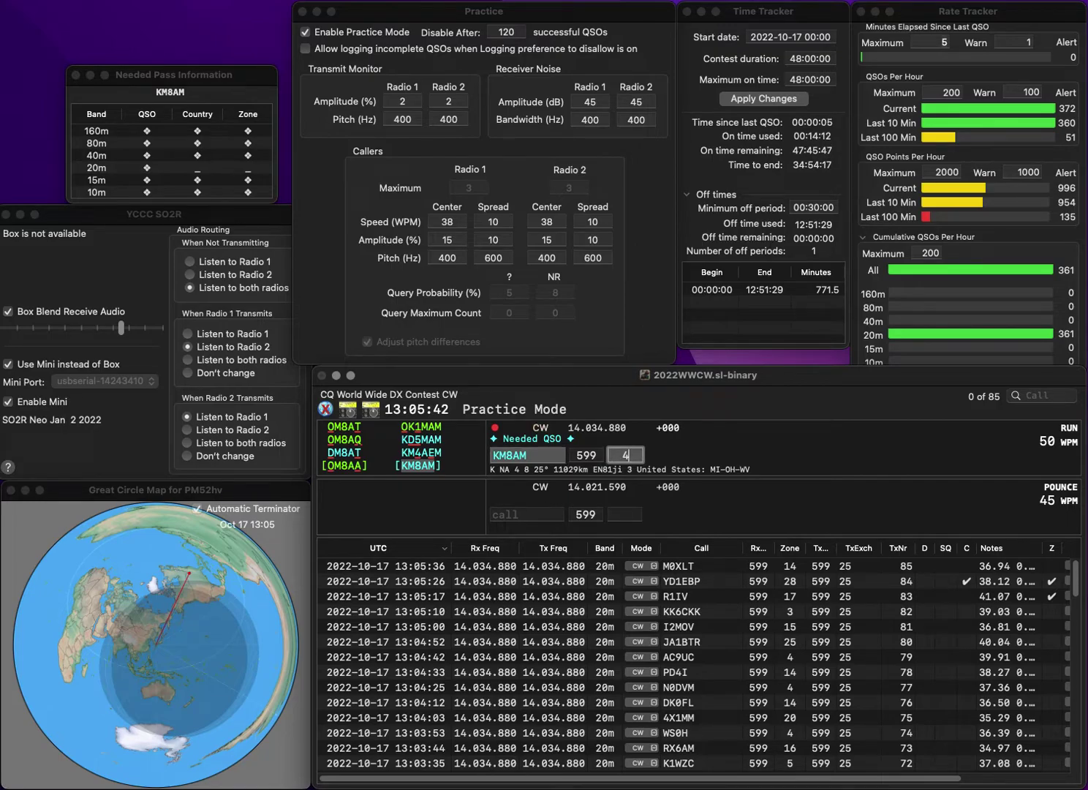
{"action": "key", "text": "Return"}
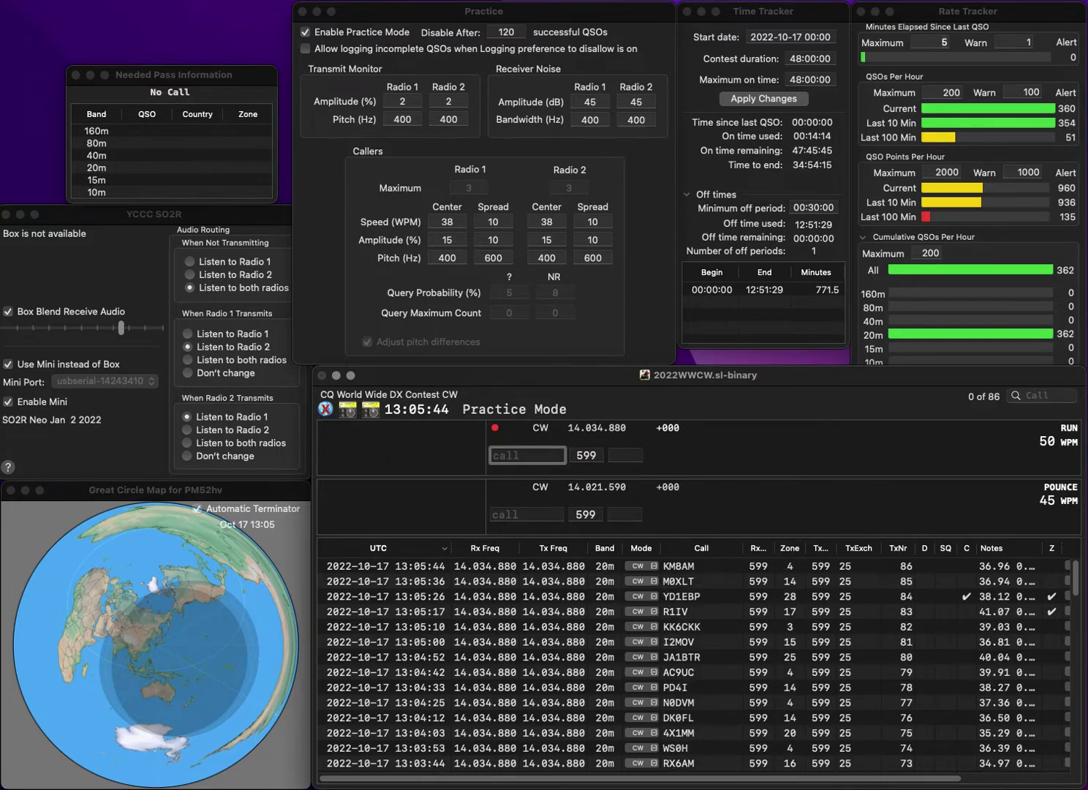
Log a run-radio contact with G3HEJ in zone 14 on 20m
{"action": "type", "text": "G3HEJ"}
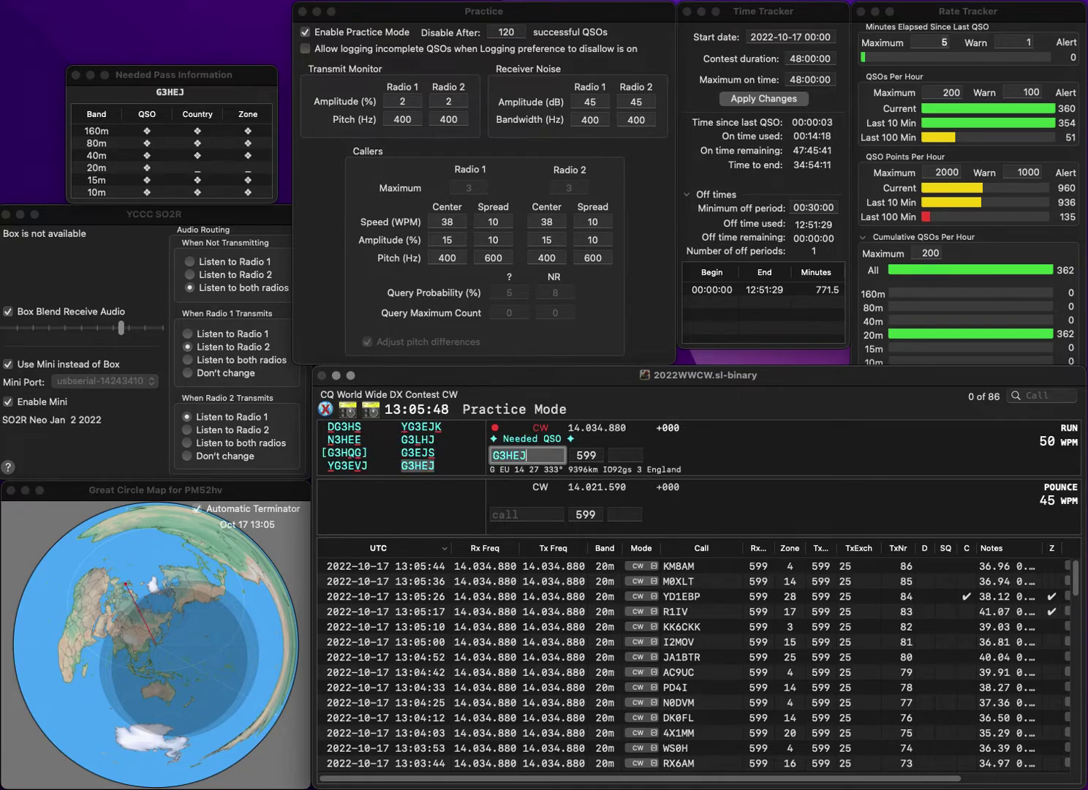
{"action": "key", "text": "Tab"}
{"action": "type", "text": "14"}
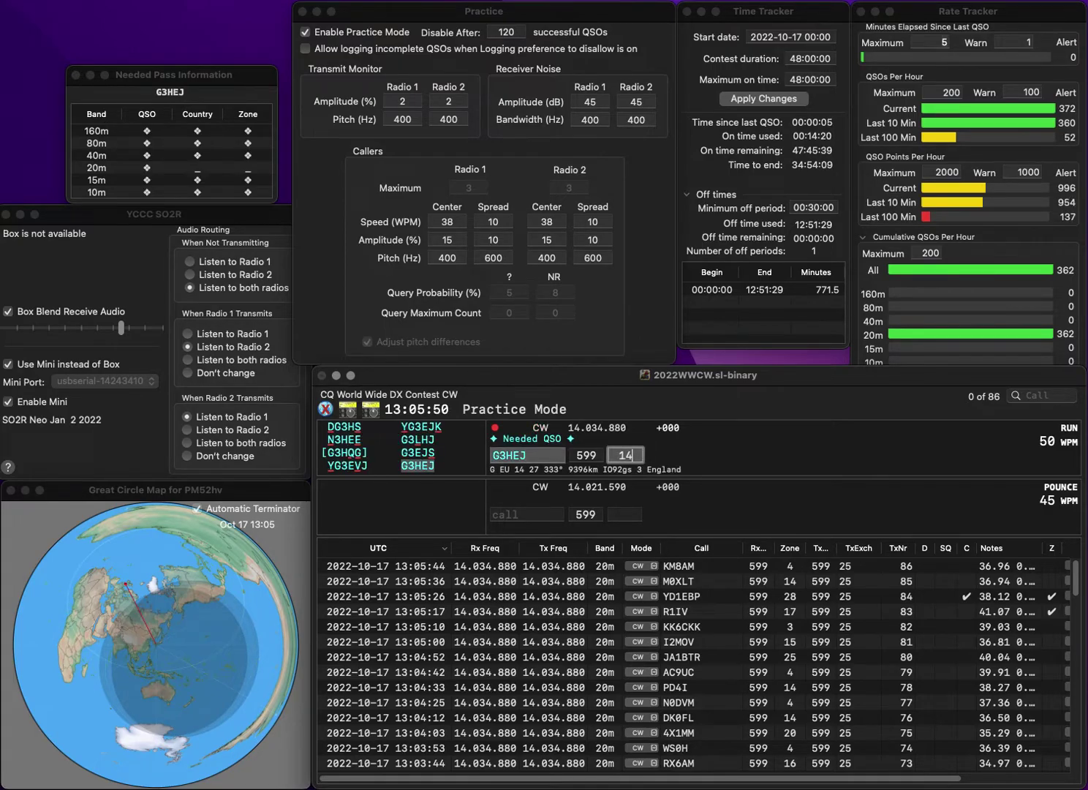
{"action": "key", "text": "Return"}
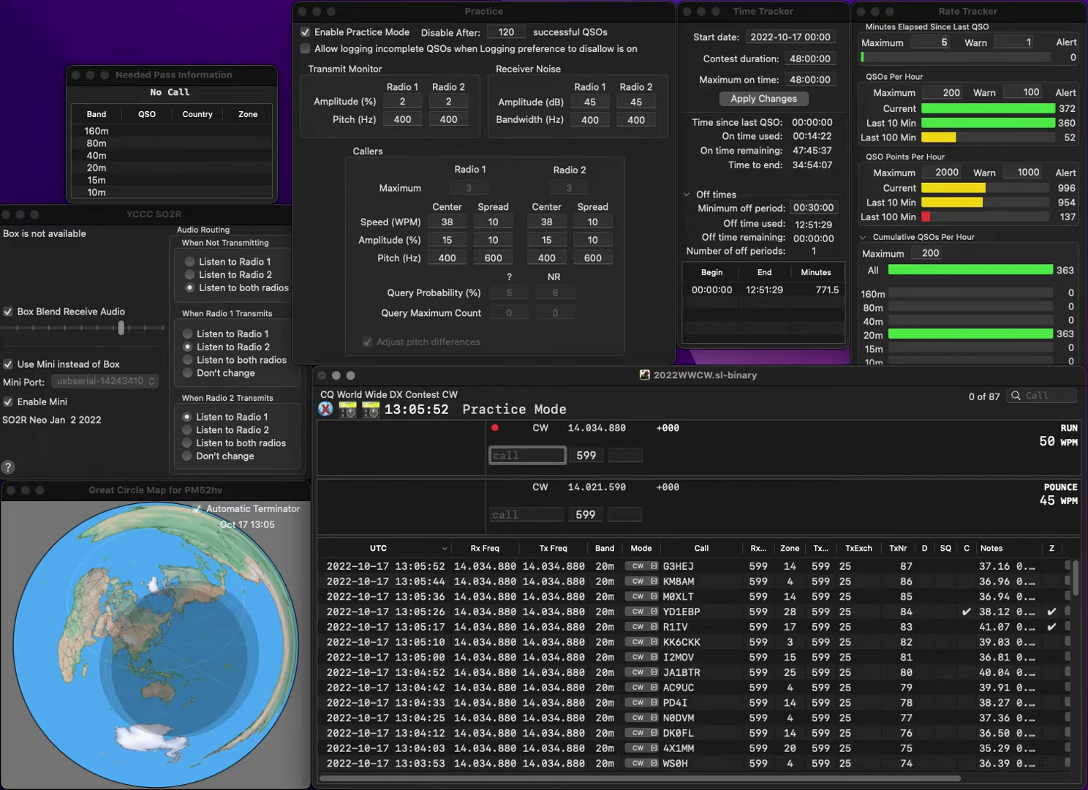
{"action": "type", "text": "DL7BO"}
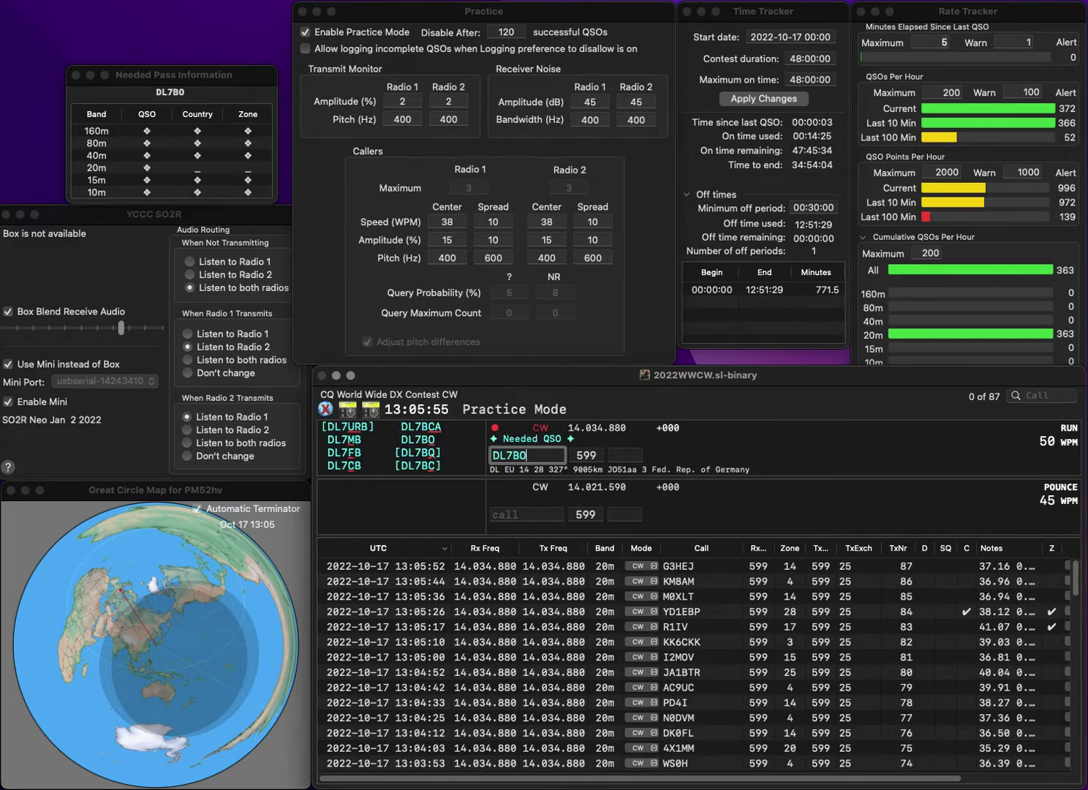
{"action": "key", "text": "space"}
{"action": "type", "text": "14"}
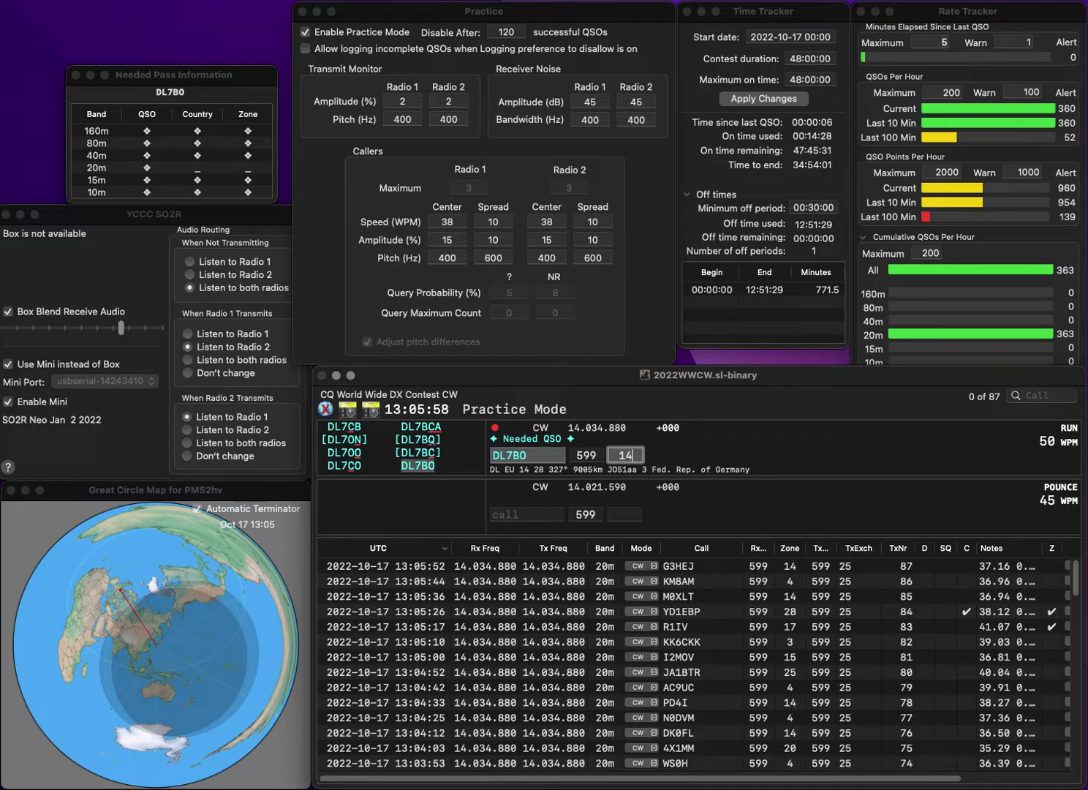
{"action": "key", "text": "Return"}
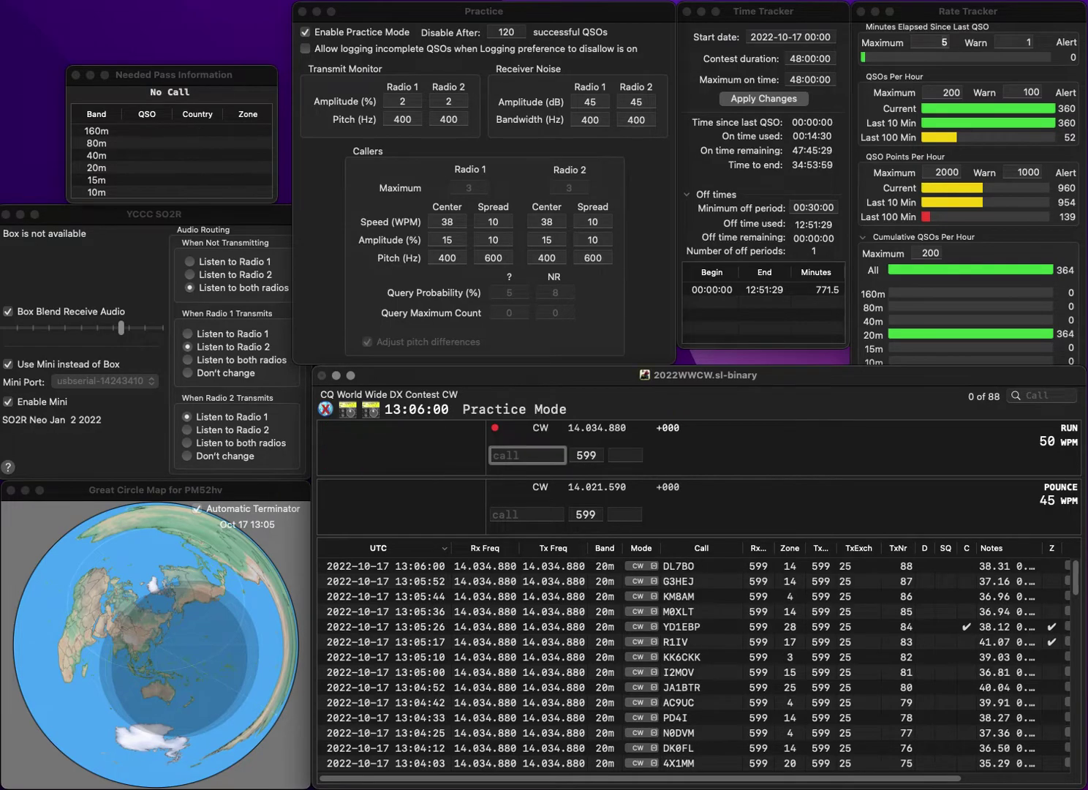
Log a run-radio contact with RA3S in zone 16 on 20m
{"action": "type", "text": "NA3S"}
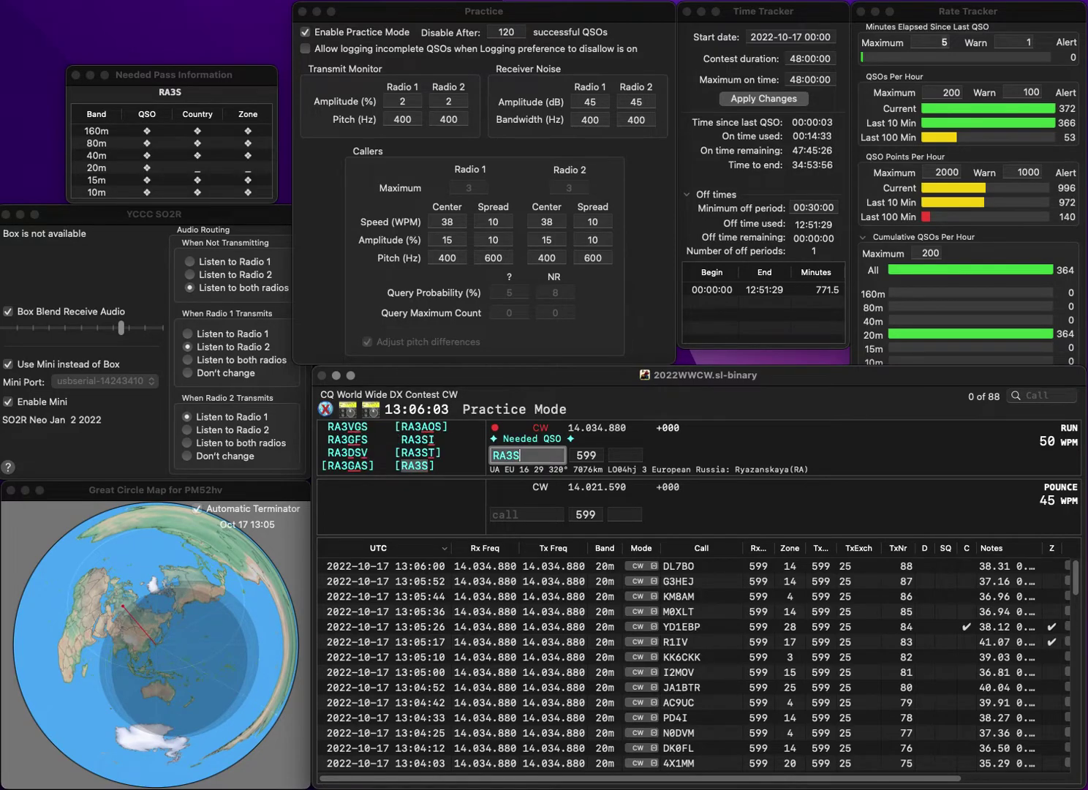
{"action": "key", "text": "space"}
{"action": "type", "text": "16"}
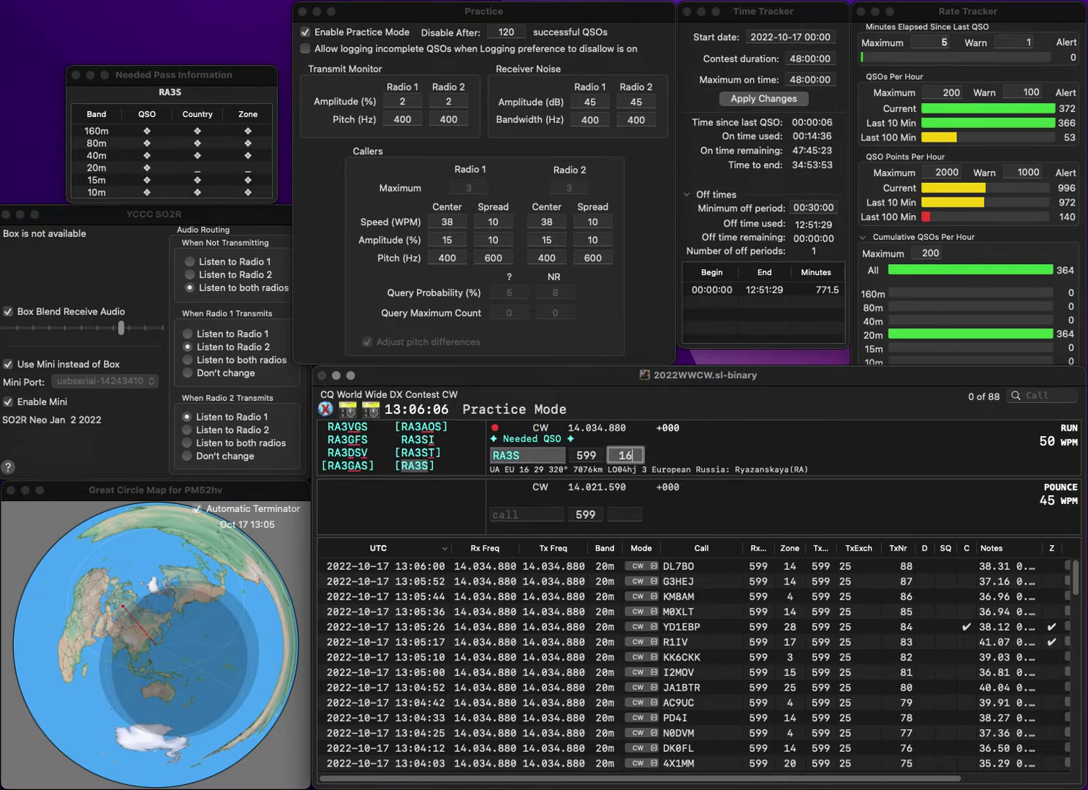
{"action": "key", "text": "Return"}
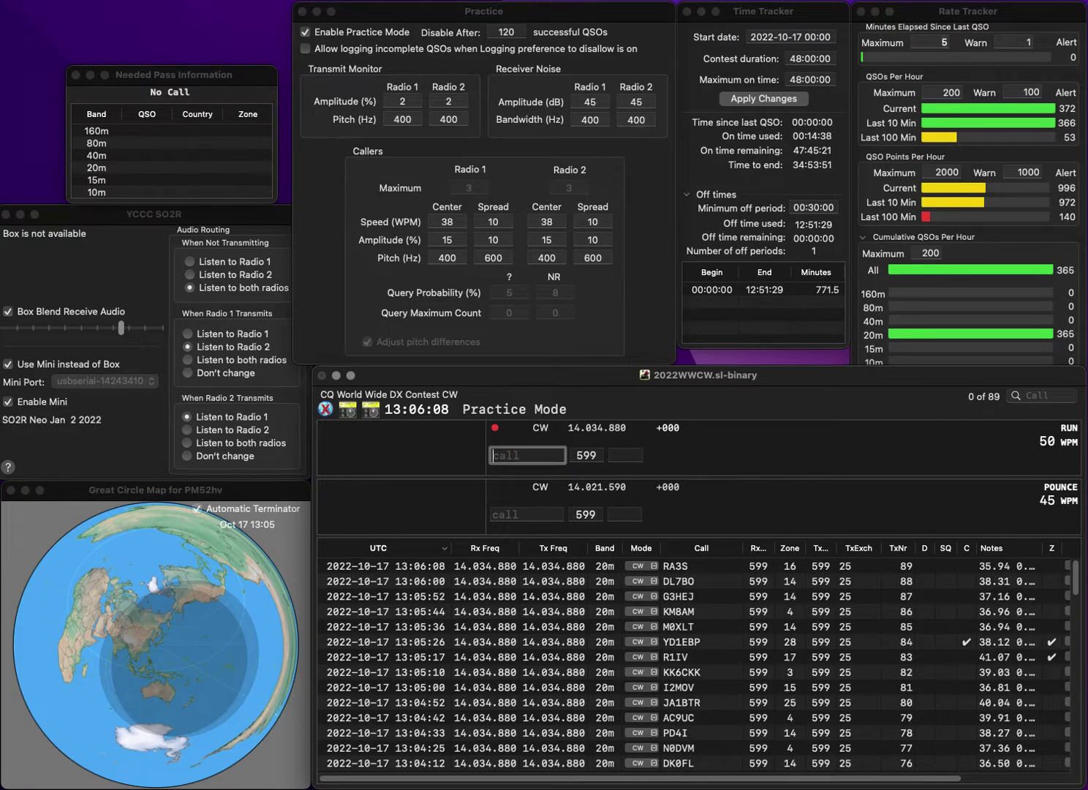
{"action": "type", "text": "N5UWG"}
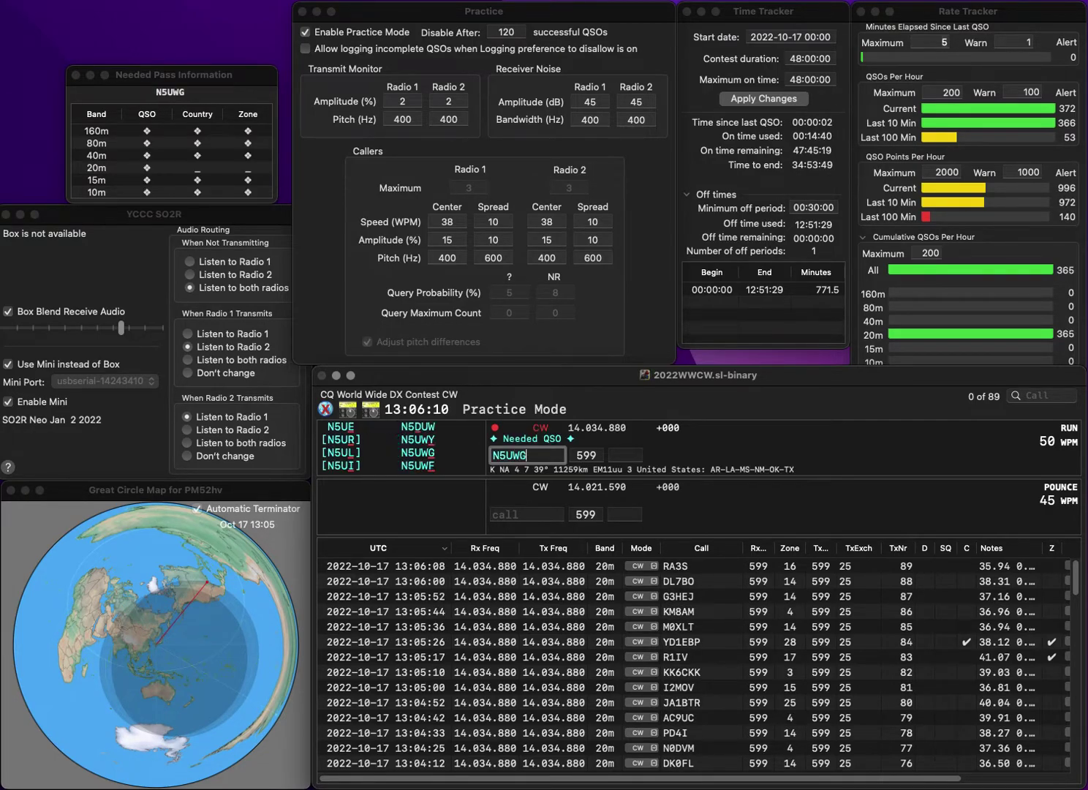
{"action": "key", "text": "space"}
{"action": "type", "text": "4"}
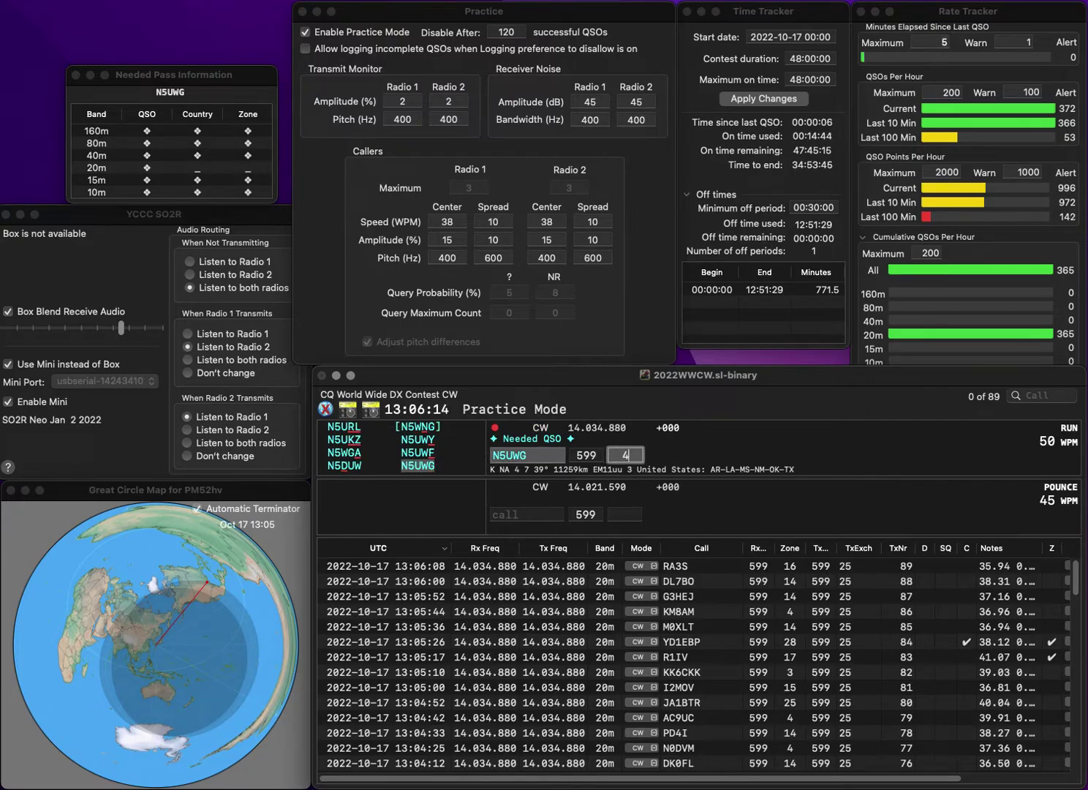
{"action": "key", "text": "Return"}
{"action": "type", "text": "OH3JA"}
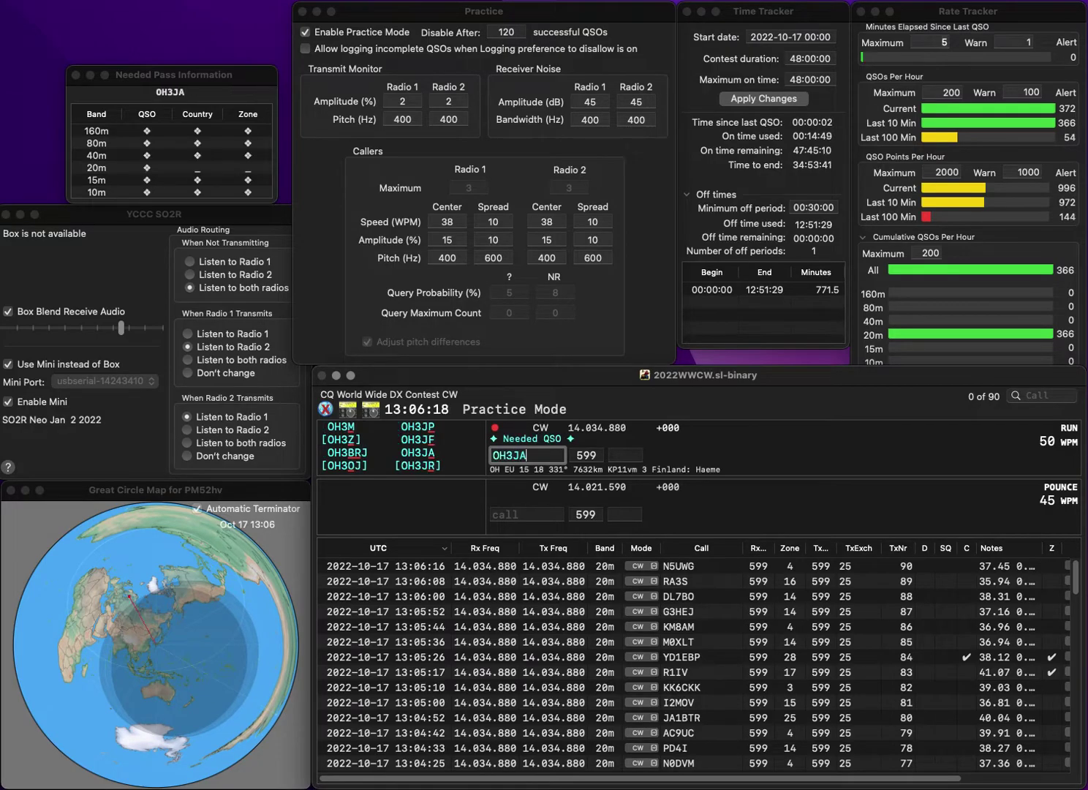
{"action": "key", "text": "space"}
{"action": "type", "text": "15"}
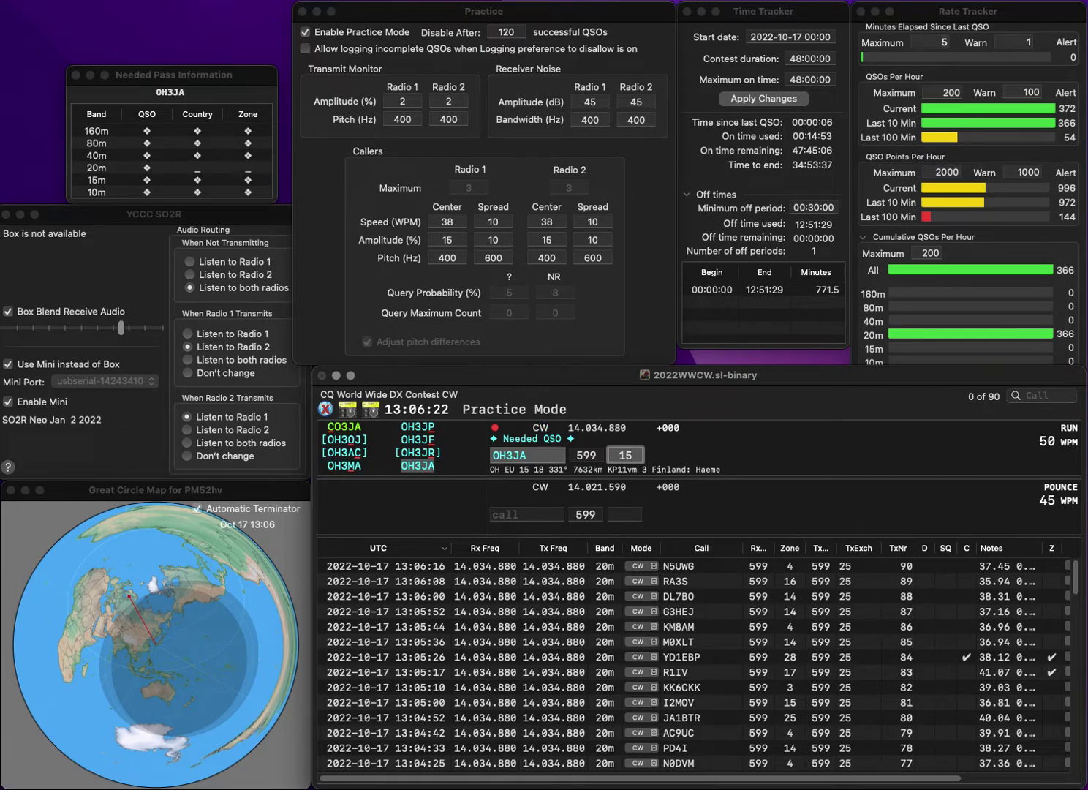
{"action": "key", "text": "Return"}
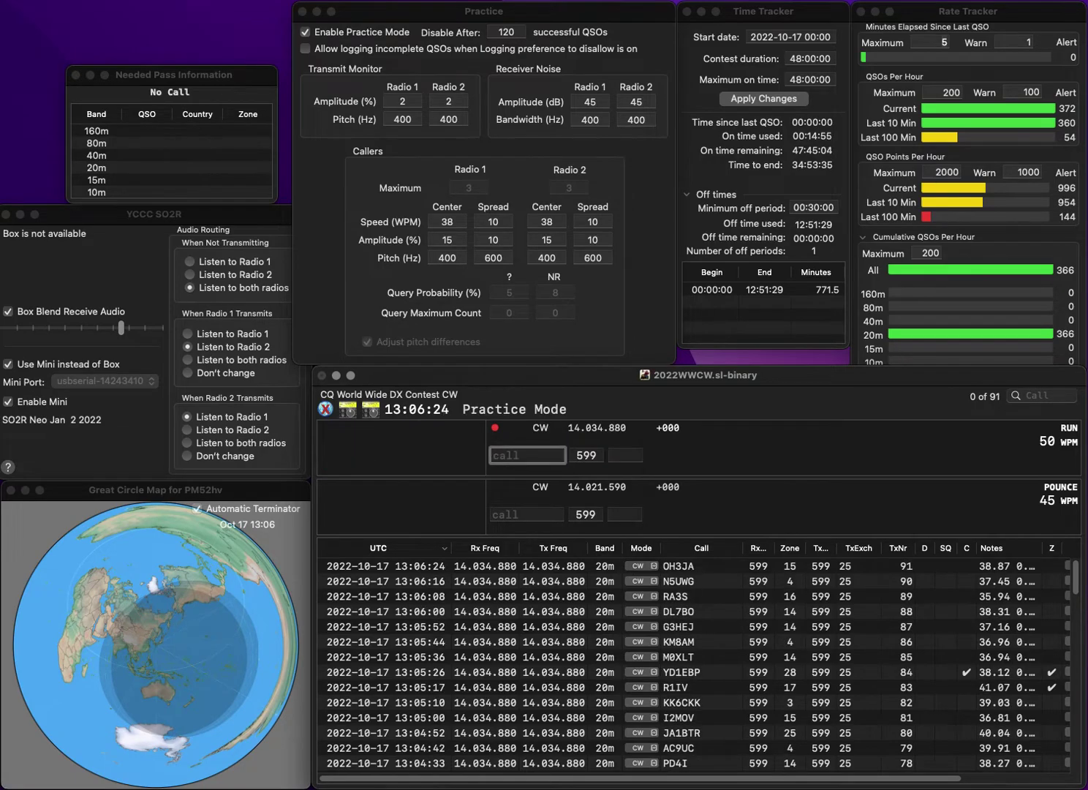
Enter caller VE3MKJ on the run radio, correct the call sign to VE3MJD and log the contact in zone 4
{"action": "type", "text": "VE3MKJ"}
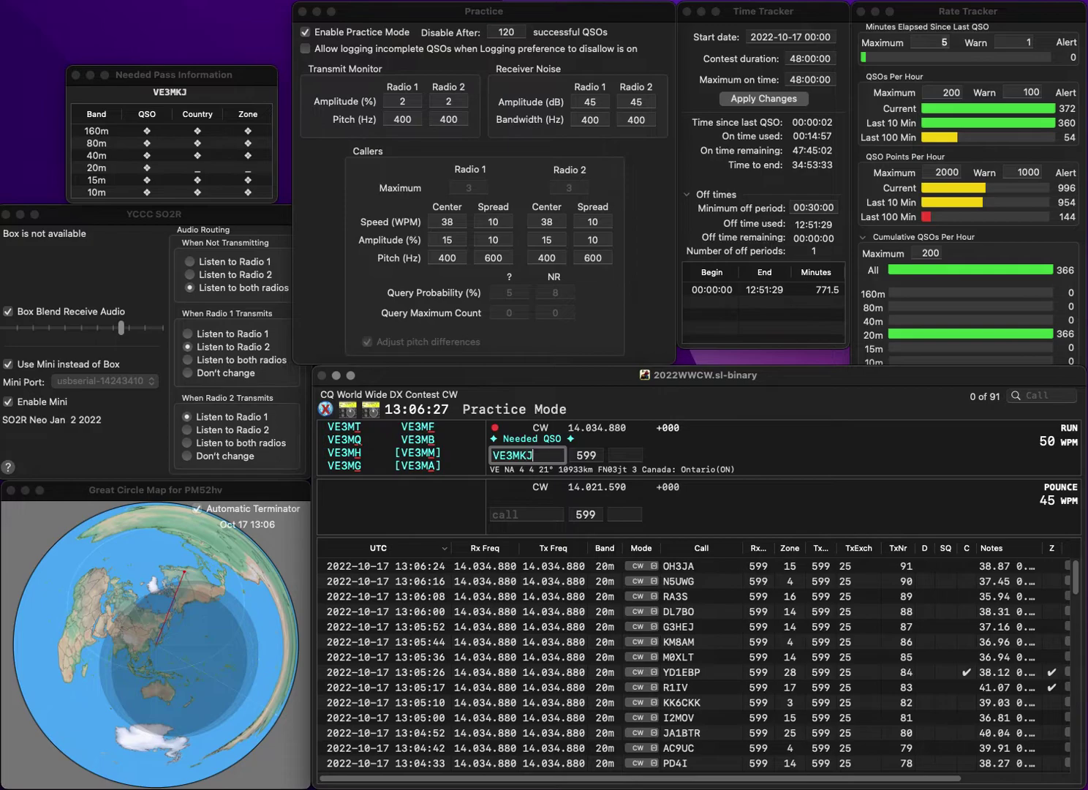
{"action": "key", "text": "BackSpace"}
{"action": "type", "text": "D"}
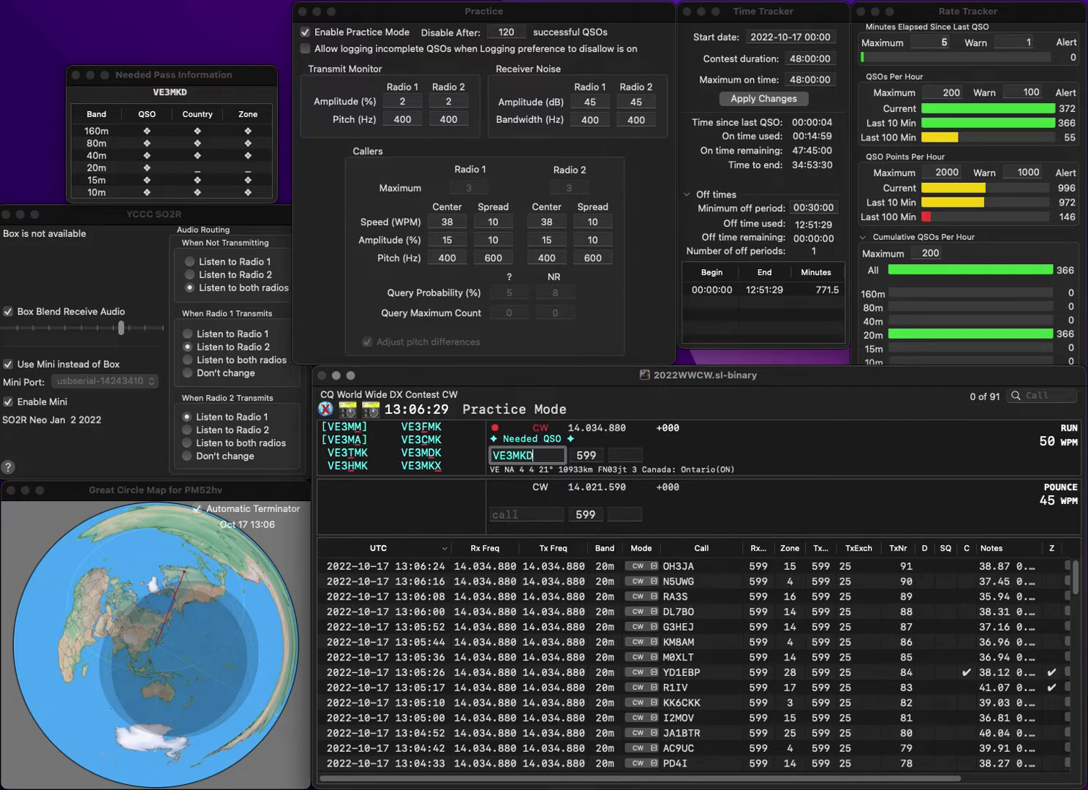
{"action": "key", "text": "BackSpace"}
{"action": "key", "text": "BackSpace"}
{"action": "type", "text": "JD"}
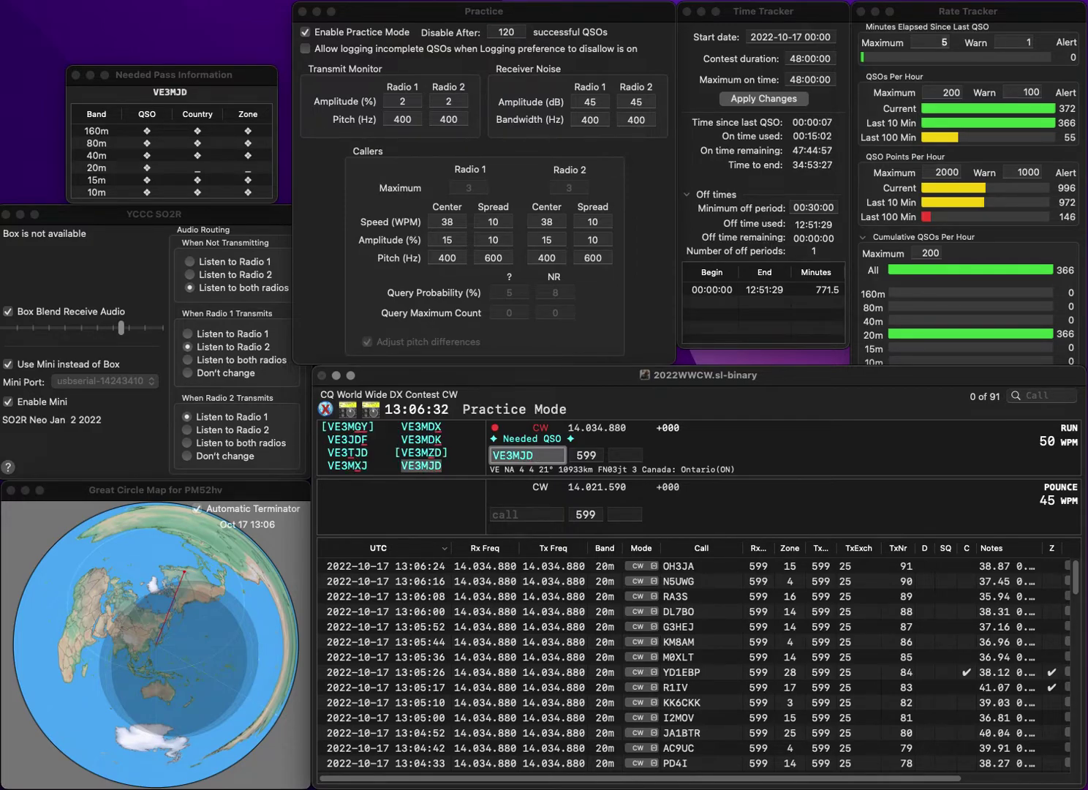
{"action": "key", "text": "Tab"}
{"action": "type", "text": "4"}
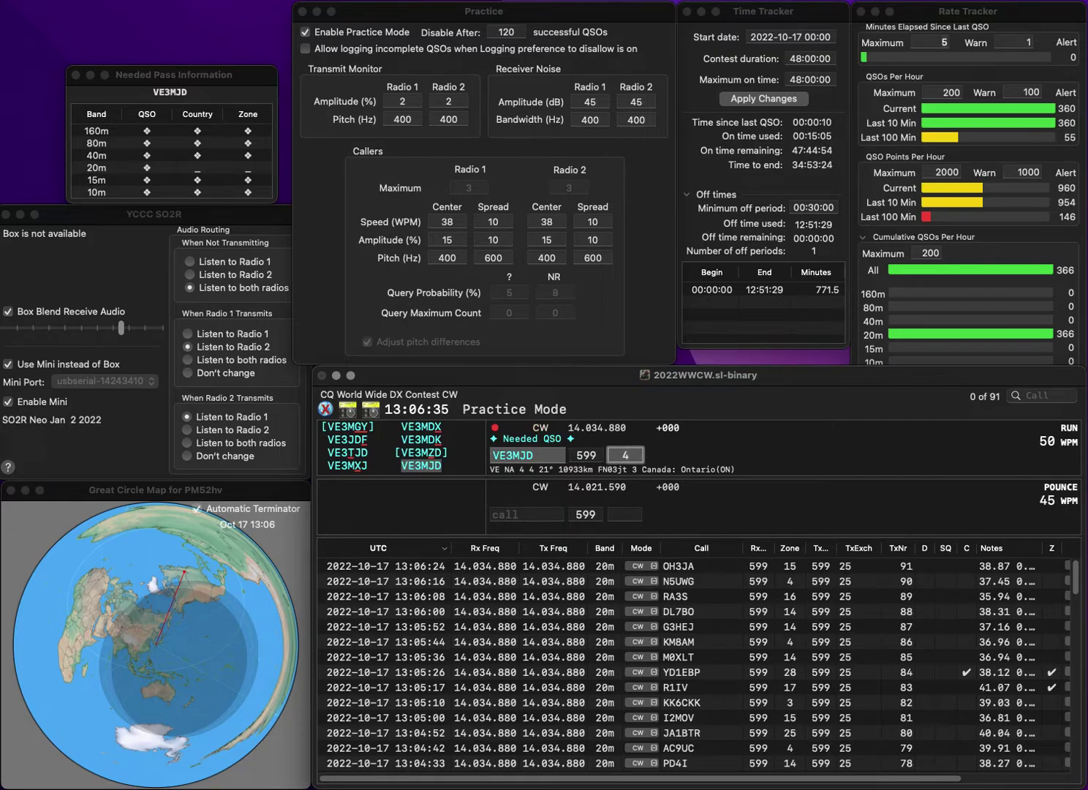
{"action": "key", "text": "Return"}
Log a run-radio contact with XE2Q in zone 6 on 20m
{"action": "type", "text": "XE2Q"}
{"action": "key", "text": "Tab"}
{"action": "type", "text": "6"}
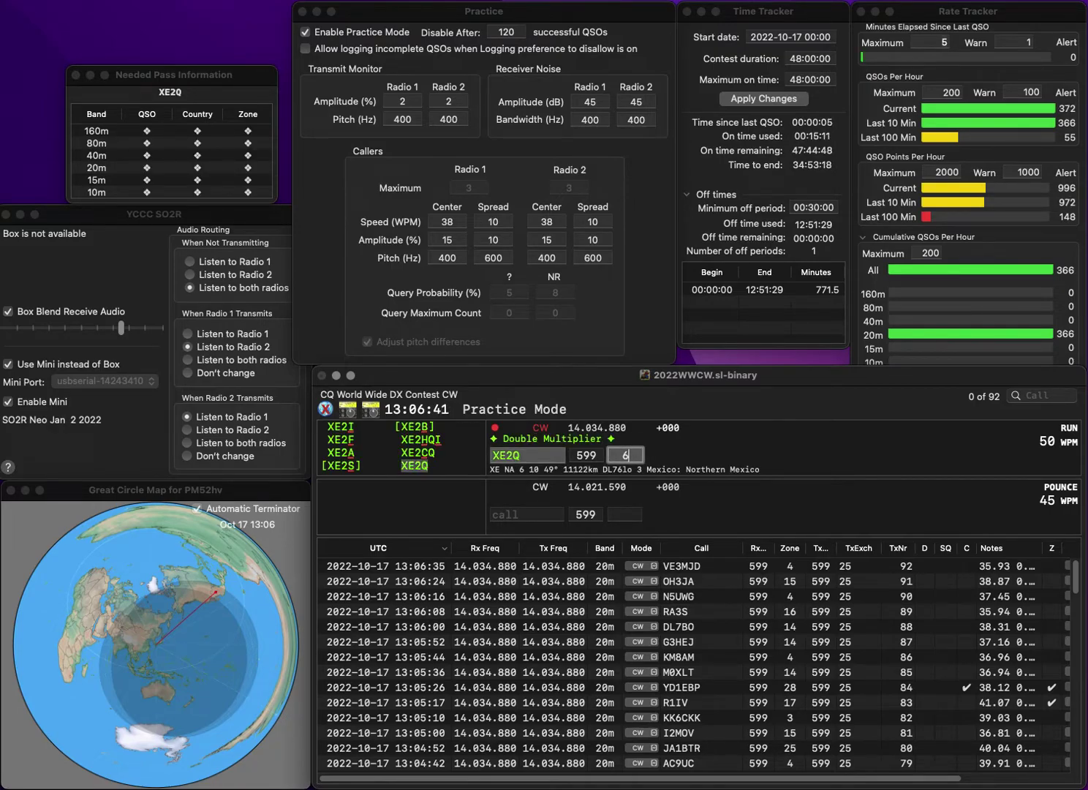
{"action": "key", "text": "Return"}
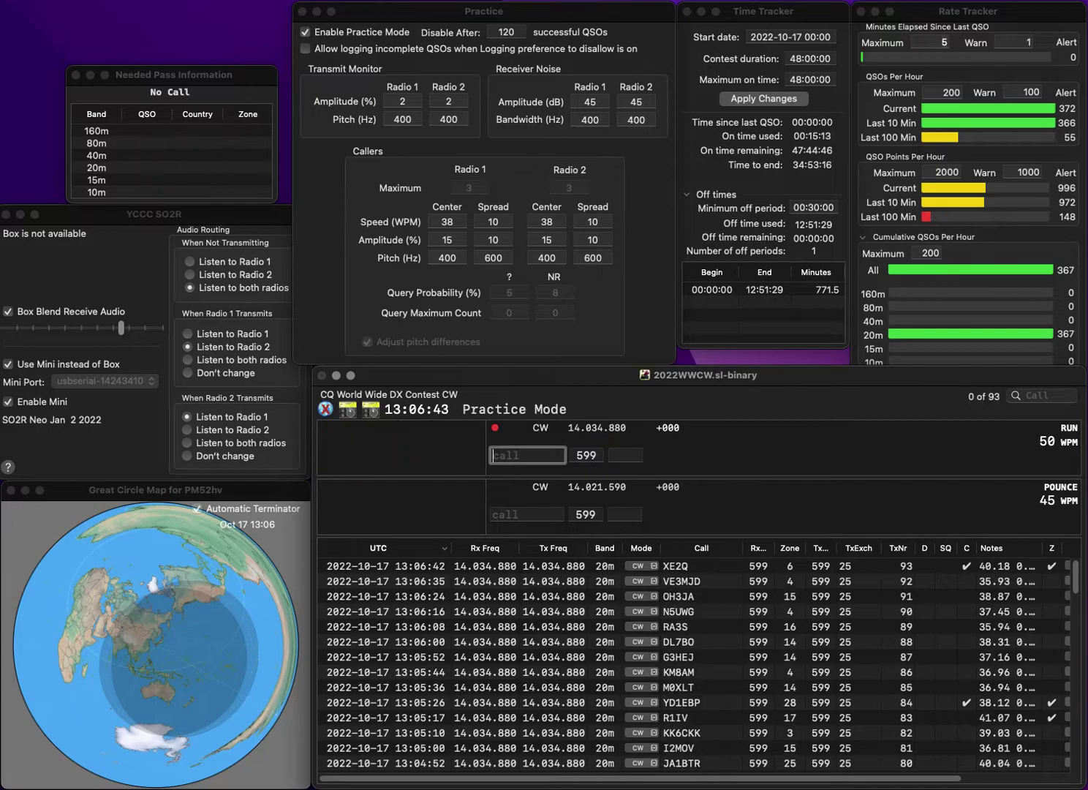
{"action": "type", "text": "IS0/OM"}
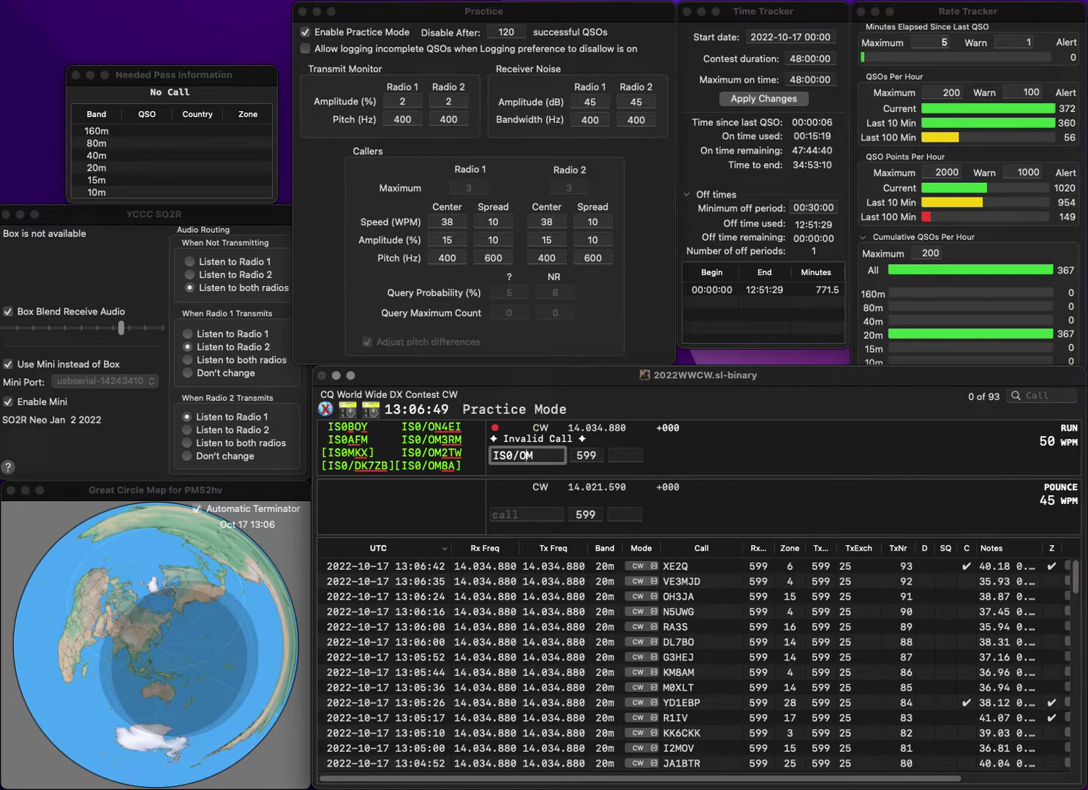
{"action": "type", "text": "RM"}
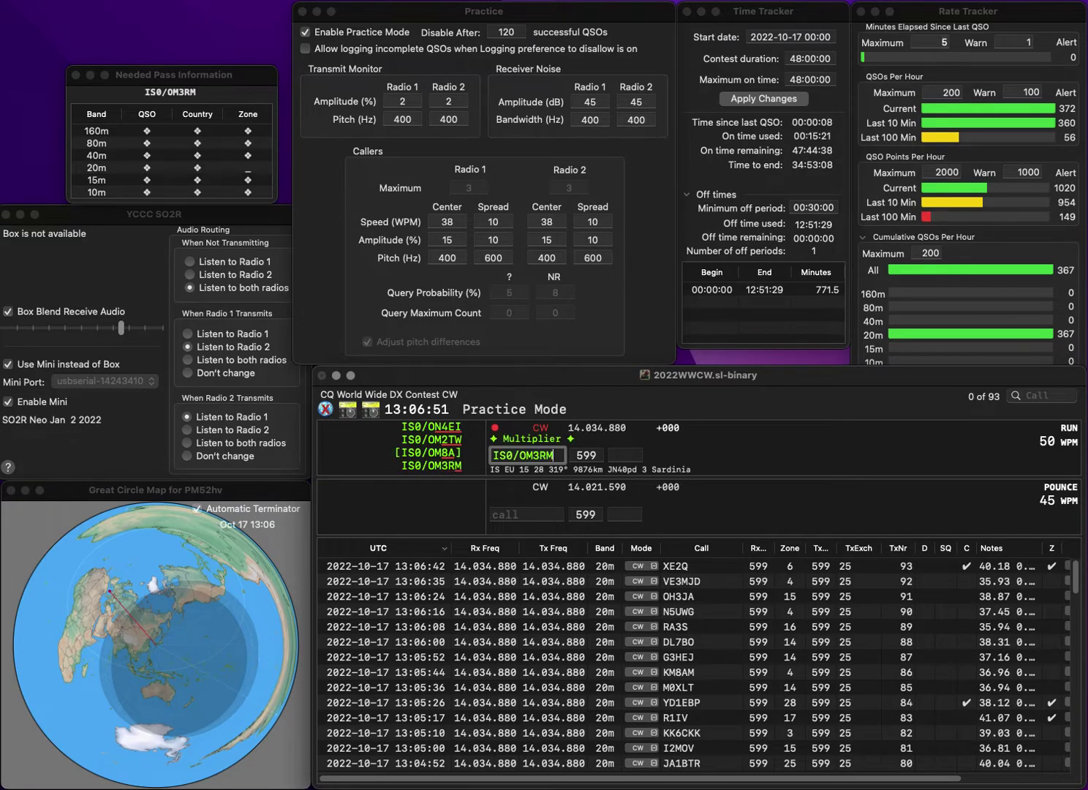
{"action": "key", "text": "space"}
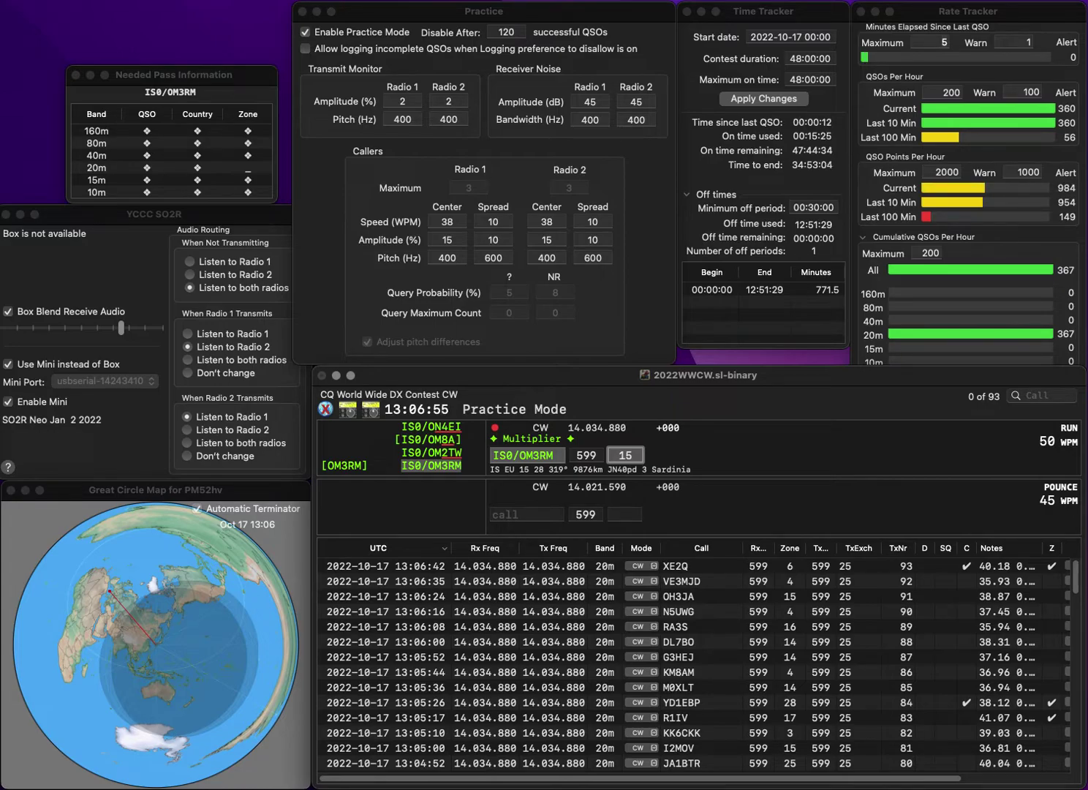
{"action": "key", "text": "Return"}
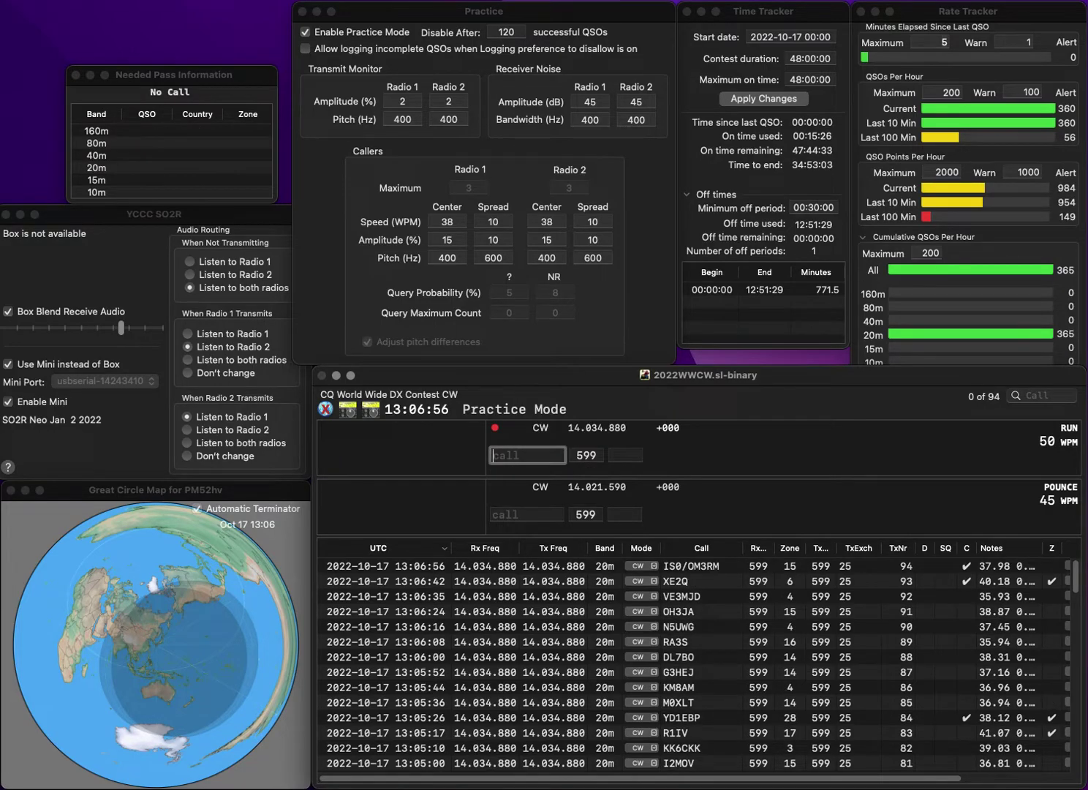
Enter partial call K3S on the run radio, correct the call sign to VK3HJ and log the contact in zone 30
{"action": "type", "text": "K3S"}
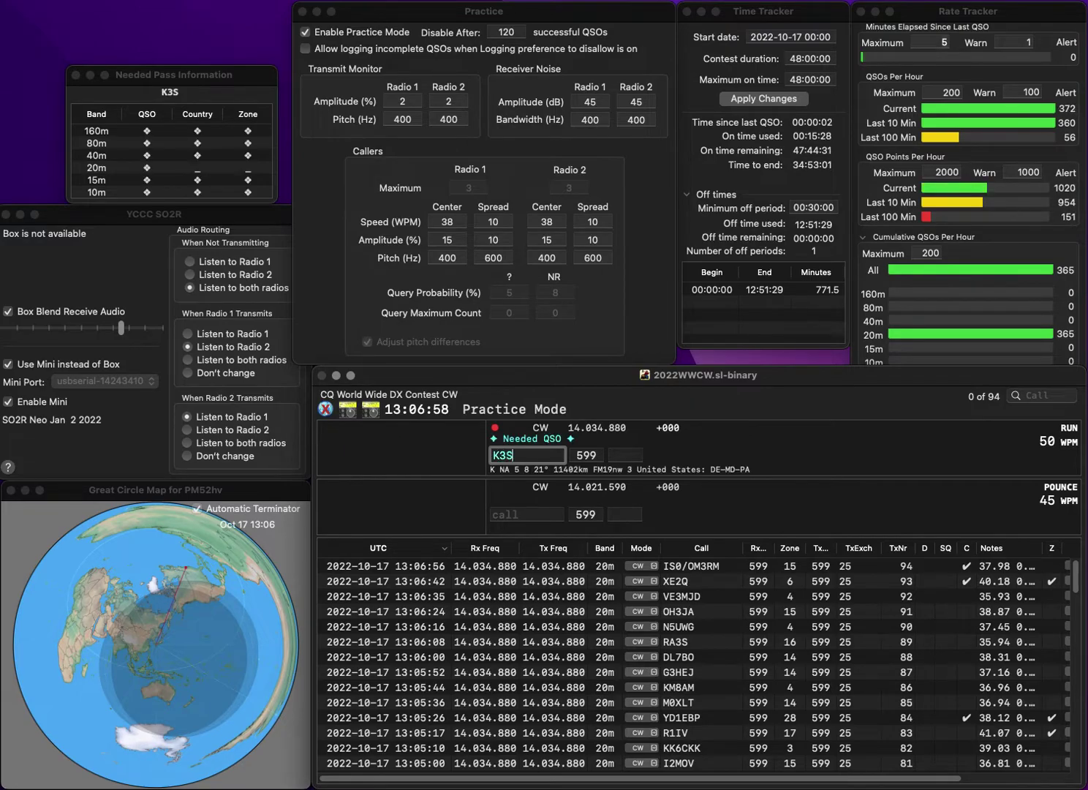
{"action": "key", "text": "Home"}
{"action": "type", "text": "V"}
{"action": "key", "text": "End"}
{"action": "type", "text": "J"}
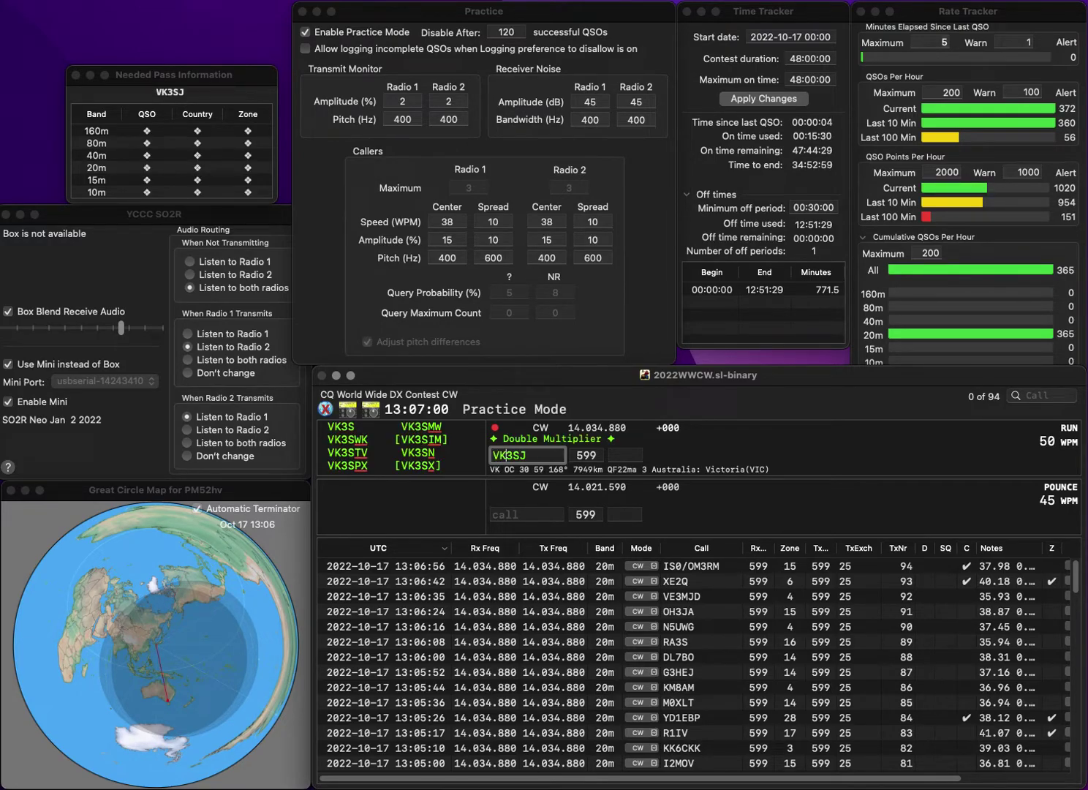
{"action": "key", "text": "Right"}
{"action": "key", "text": "Delete"}
{"action": "type", "text": "H"}
{"action": "key", "text": "Tab"}
{"action": "type", "text": "30"}
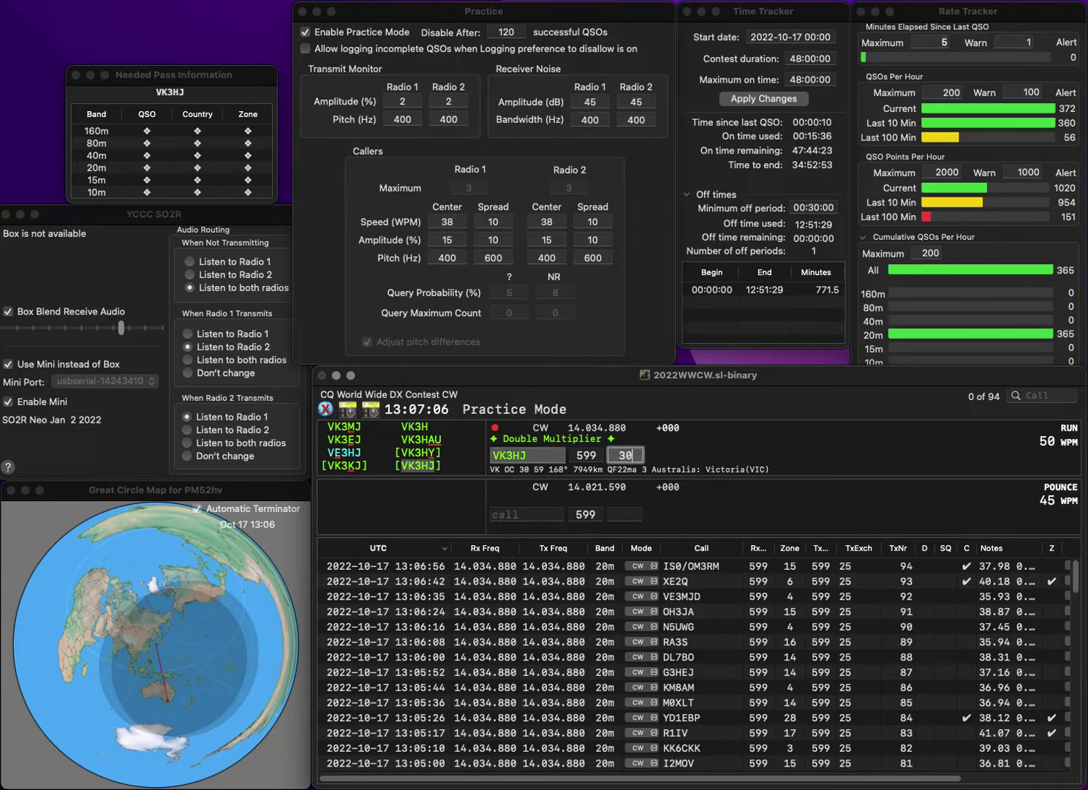
{"action": "key", "text": "Return"}
{"action": "type", "text": "W3FOX"}
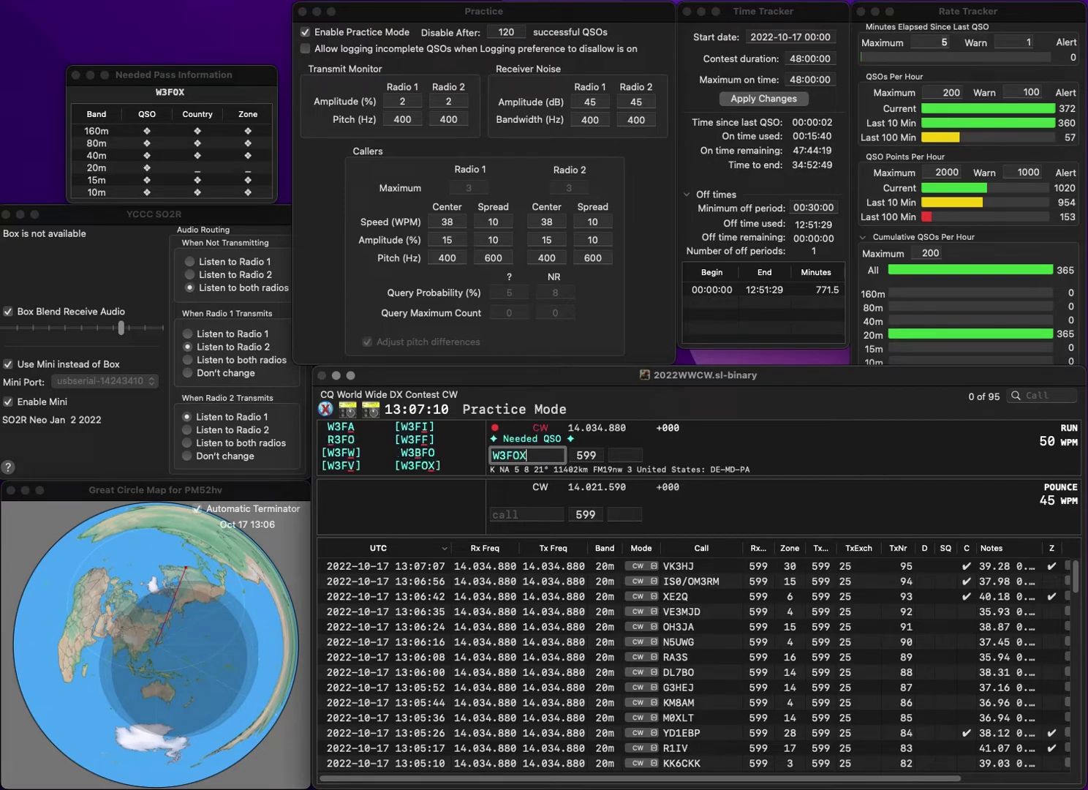
{"action": "key", "text": "space"}
{"action": "type", "text": "5"}
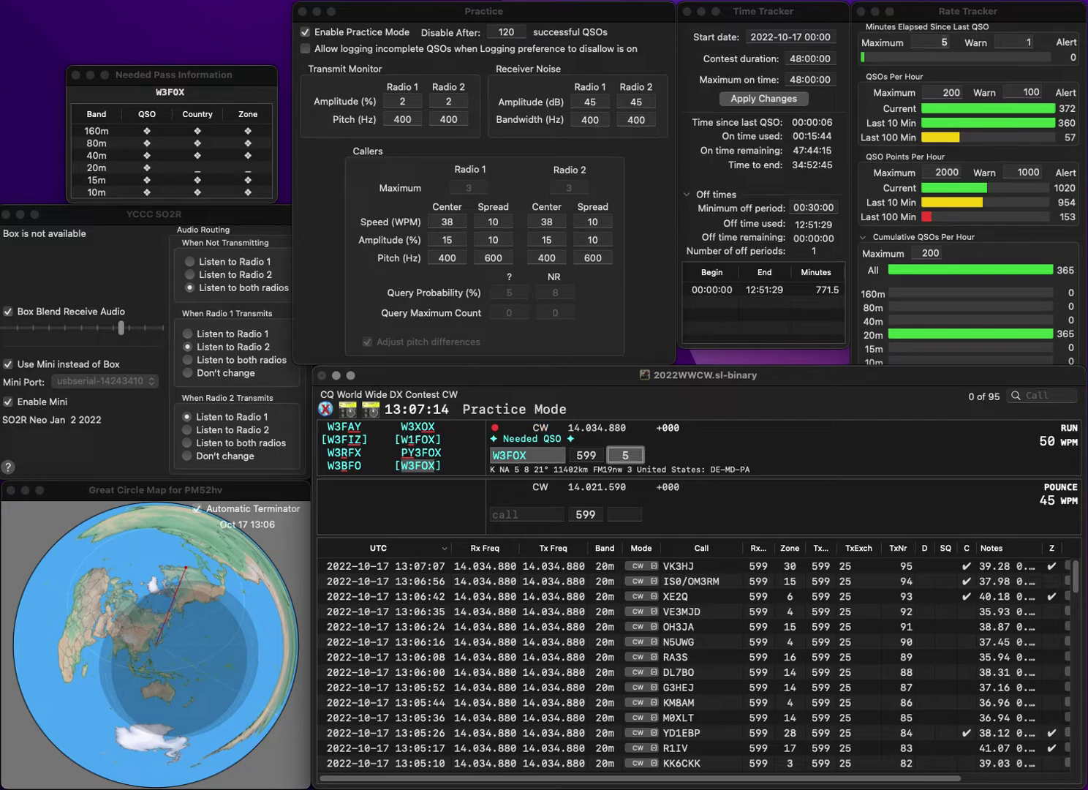
{"action": "key", "text": "Return"}
{"action": "type", "text": "G1NCO"}
{"action": "key", "text": "space"}
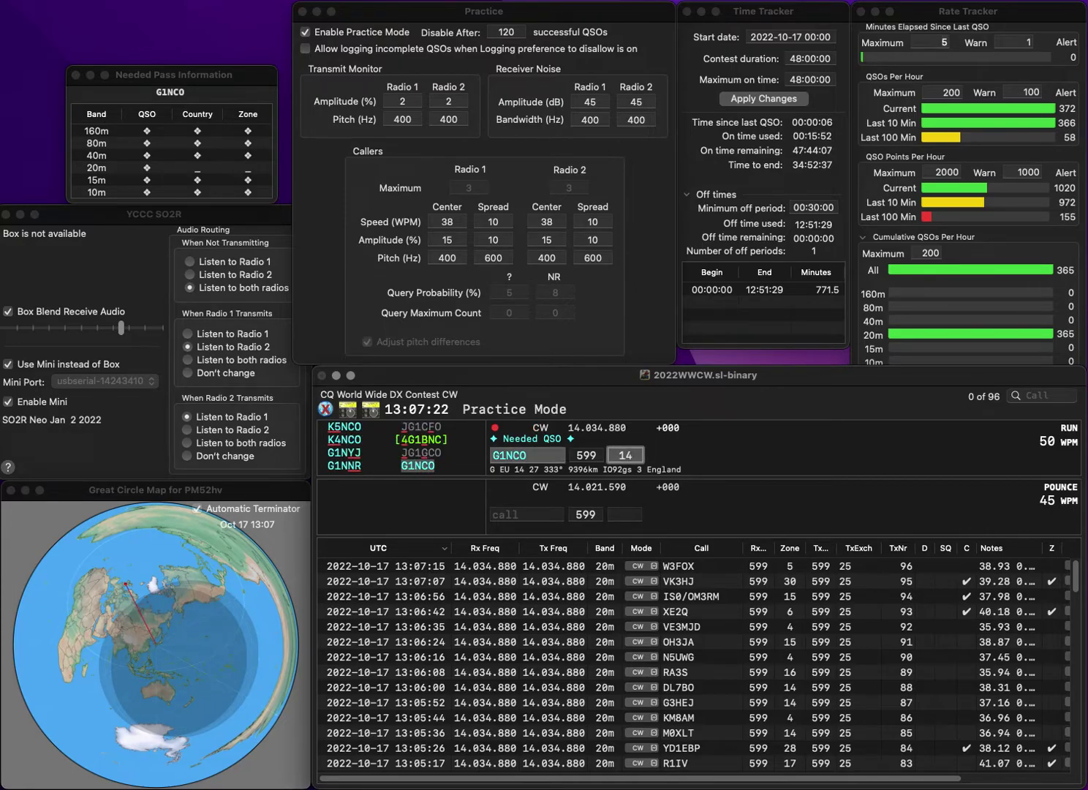
{"action": "key", "text": "Return"}
{"action": "type", "text": "K4EMH"}
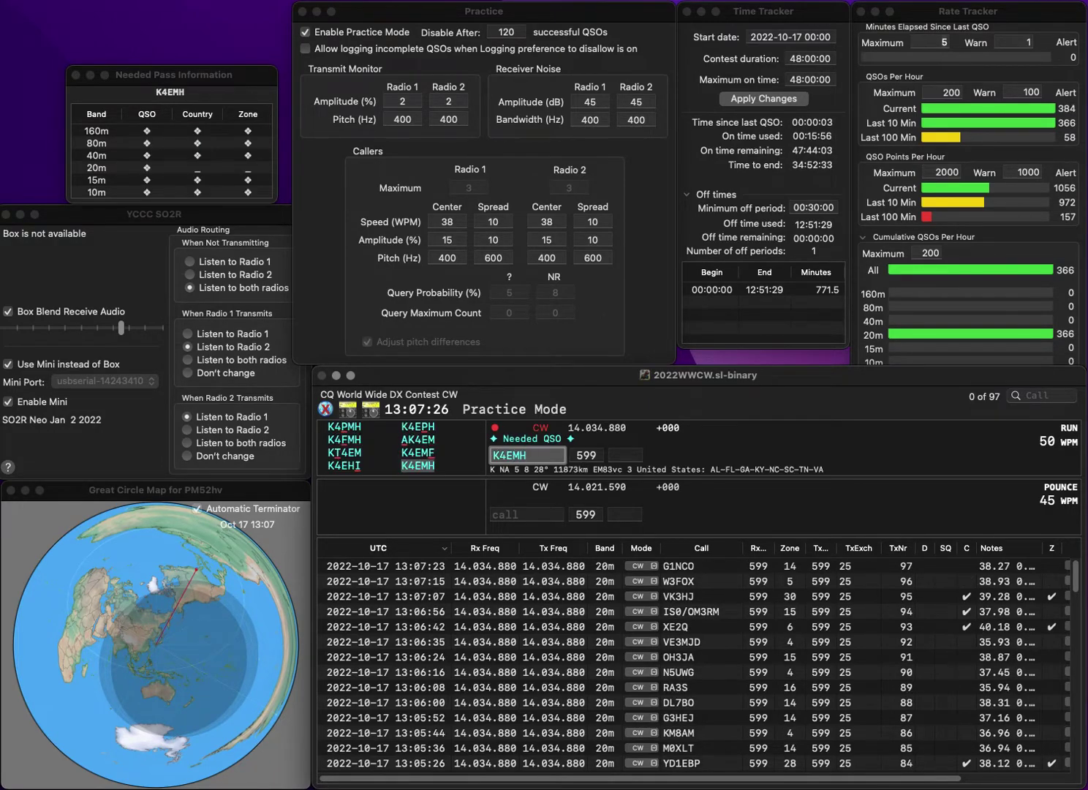
{"action": "key", "text": "space"}
{"action": "type", "text": "5"}
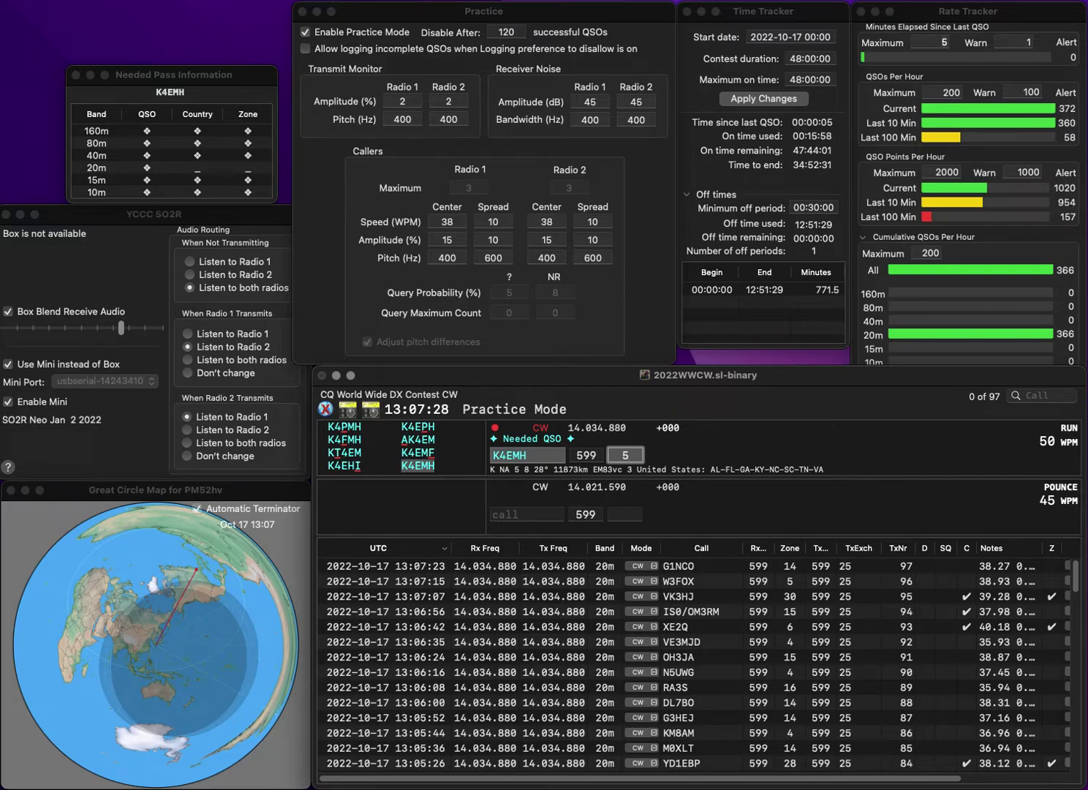
{"action": "key", "text": "Return"}
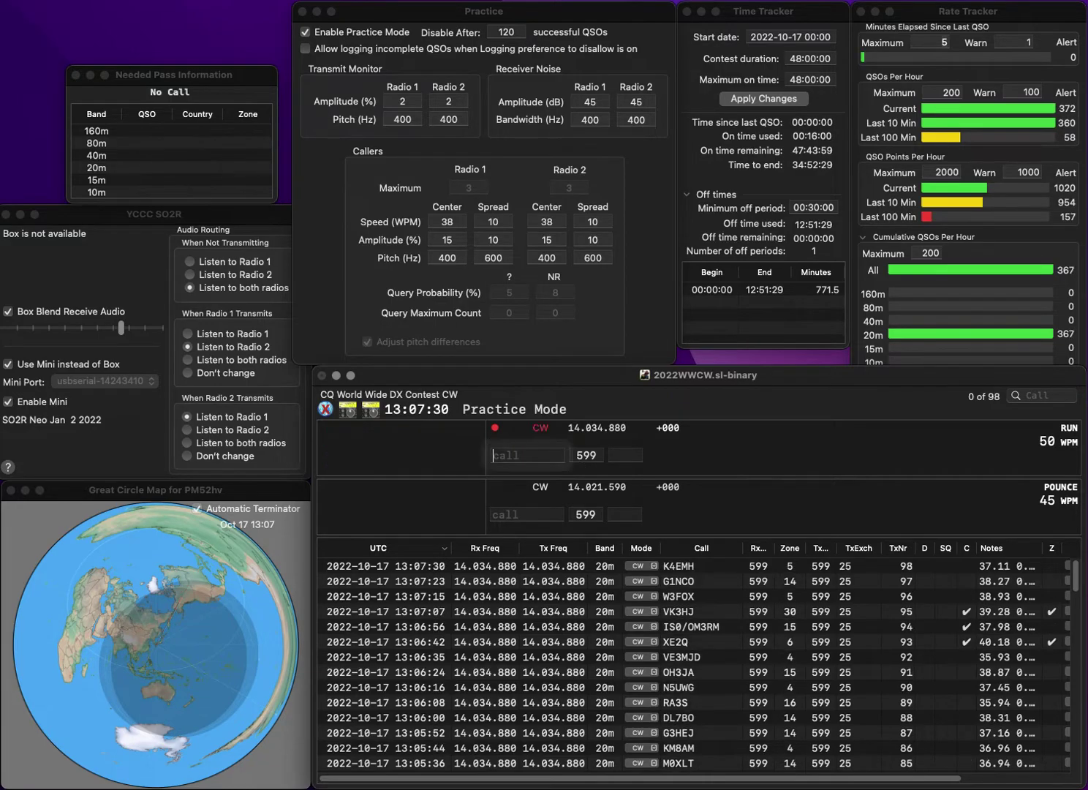
Log a run-radio contact with N3WTK in zone 5 on 20m
{"action": "type", "text": "N3WTK"}
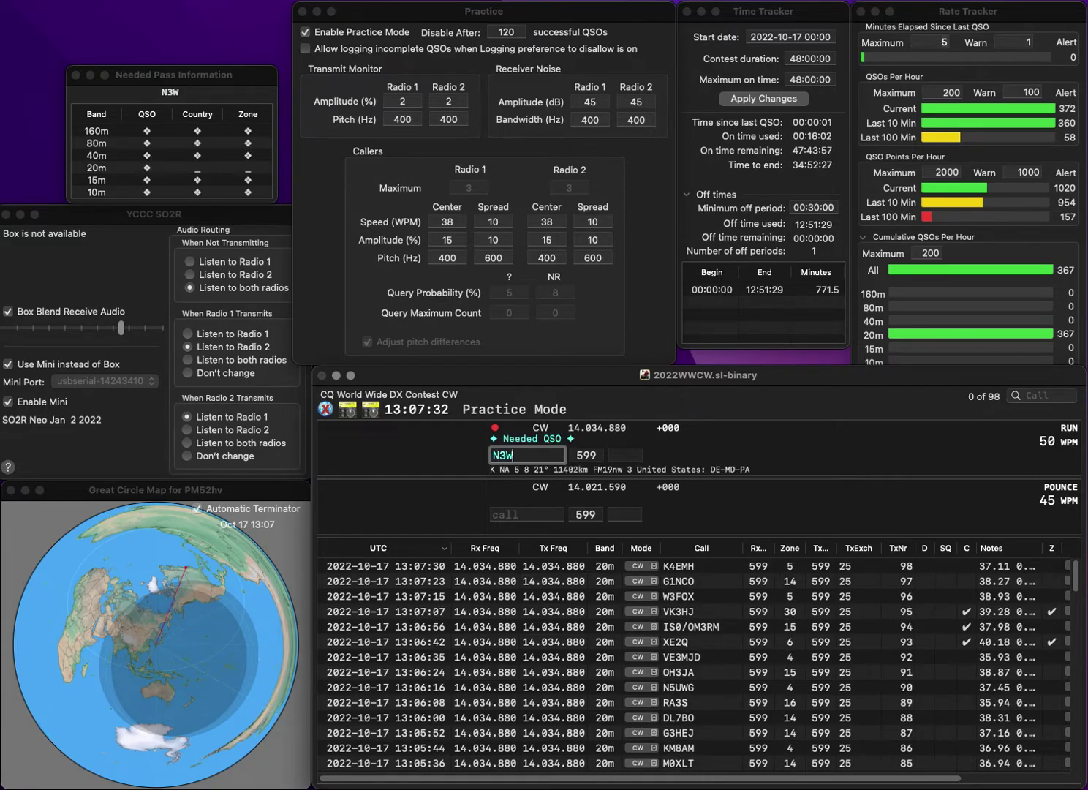
{"action": "key", "text": "space"}
{"action": "type", "text": "5"}
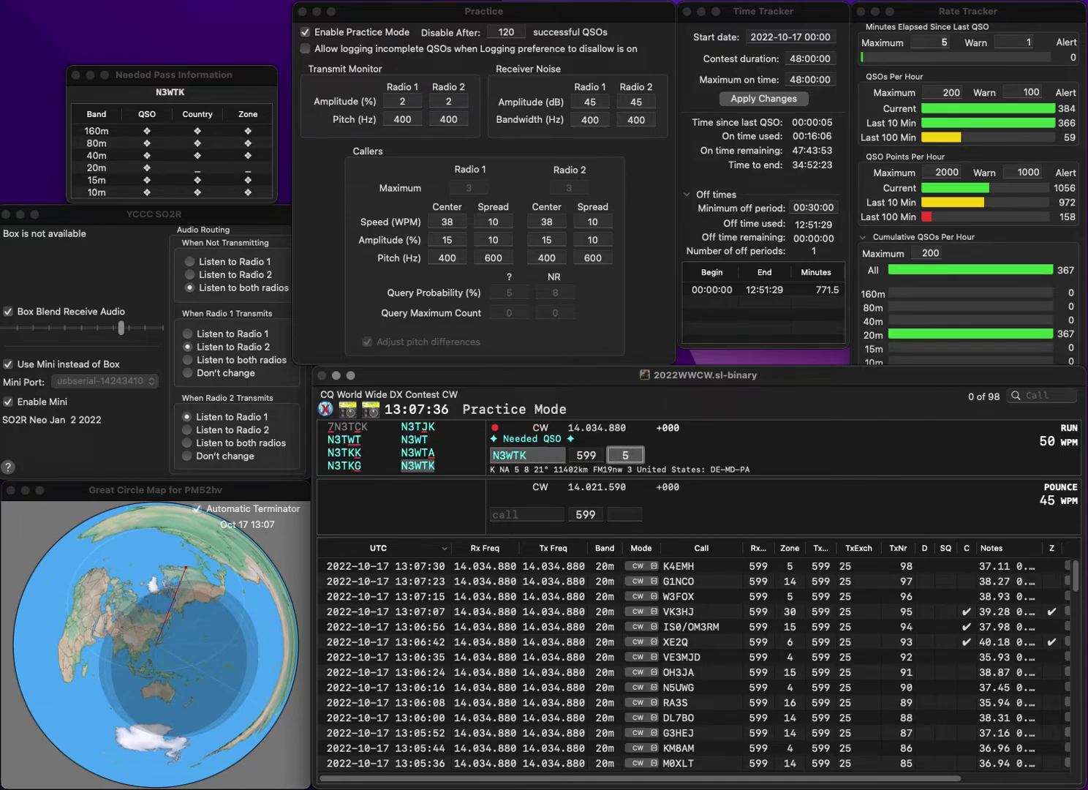
{"action": "key", "text": "Return"}
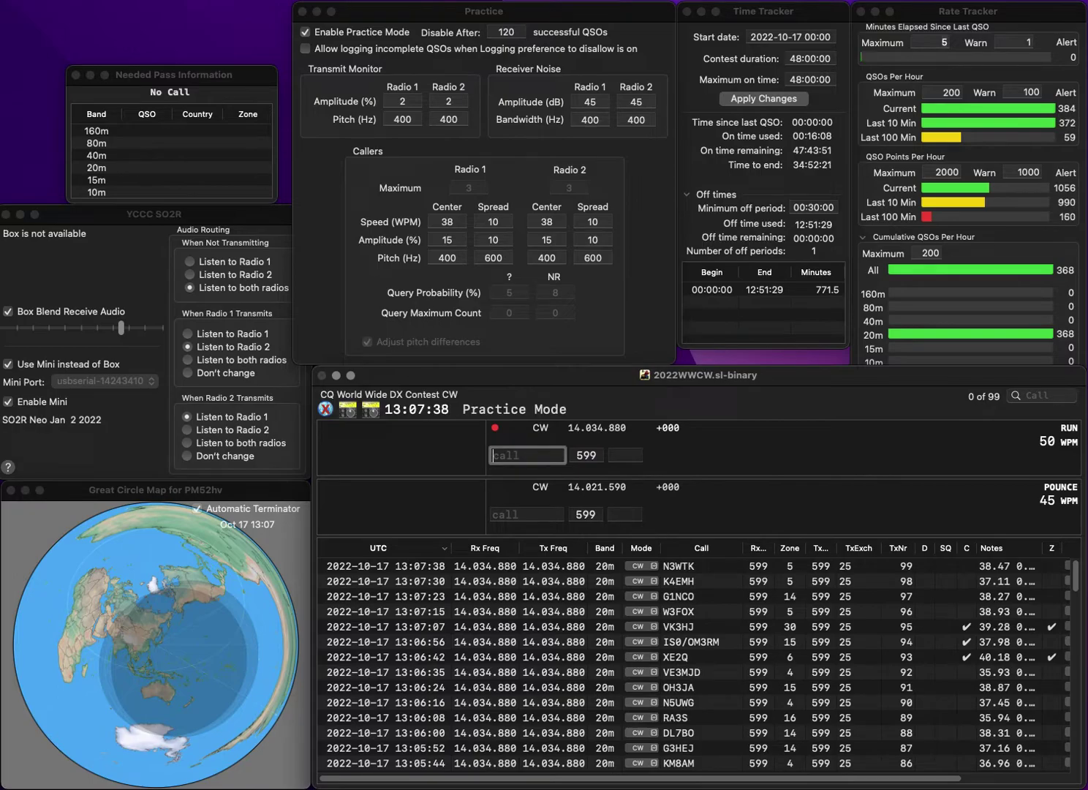
{"action": "type", "text": "NK1K"}
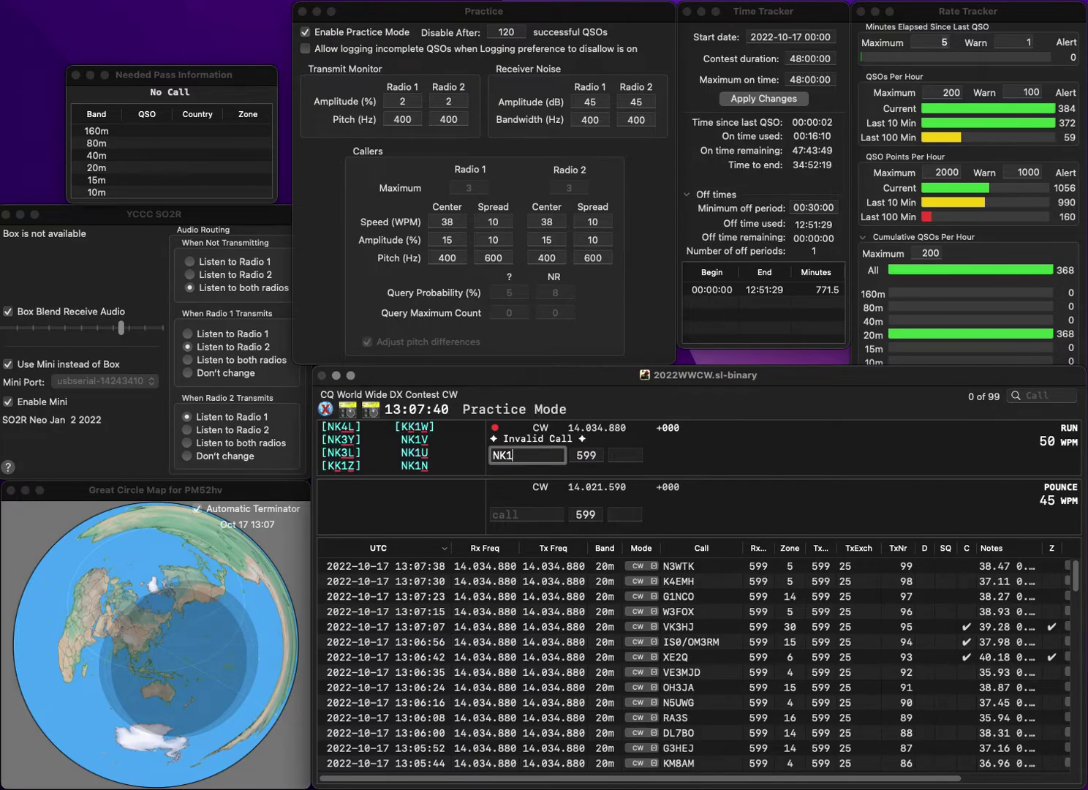
{"action": "key", "text": "BackSpace"}
{"action": "type", "text": "X"}
{"action": "key", "text": "space"}
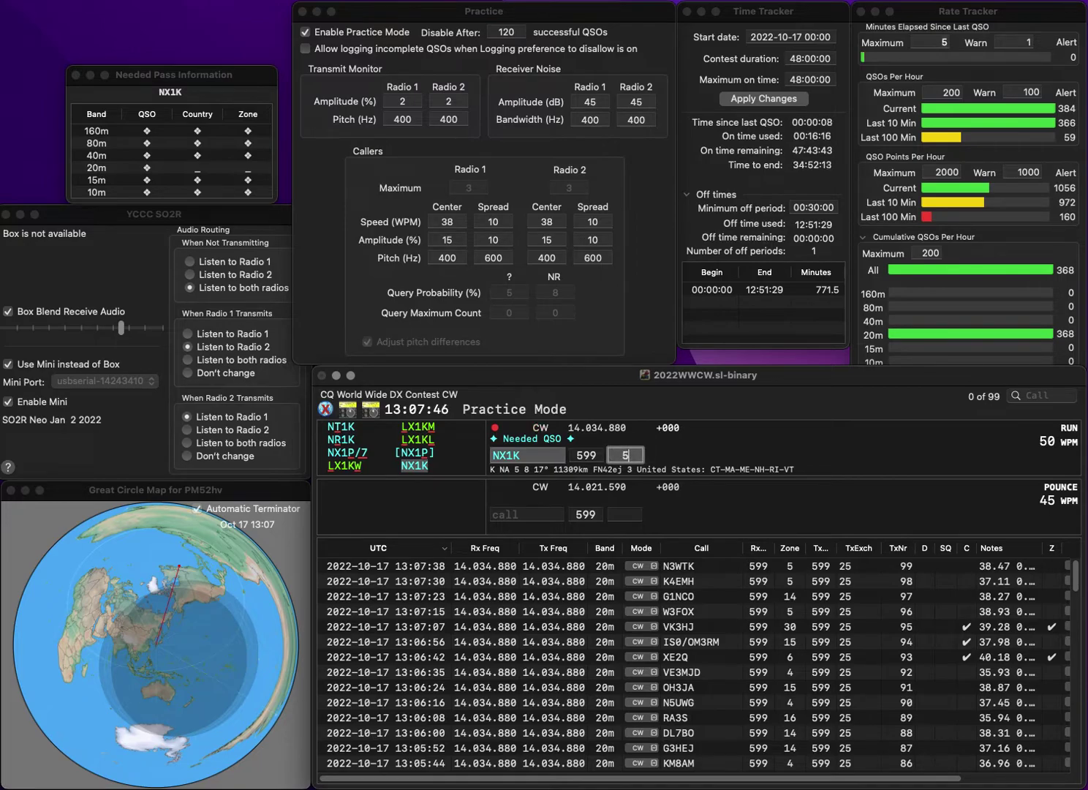
{"action": "key", "text": "Return"}
{"action": "type", "text": "K6OR"}
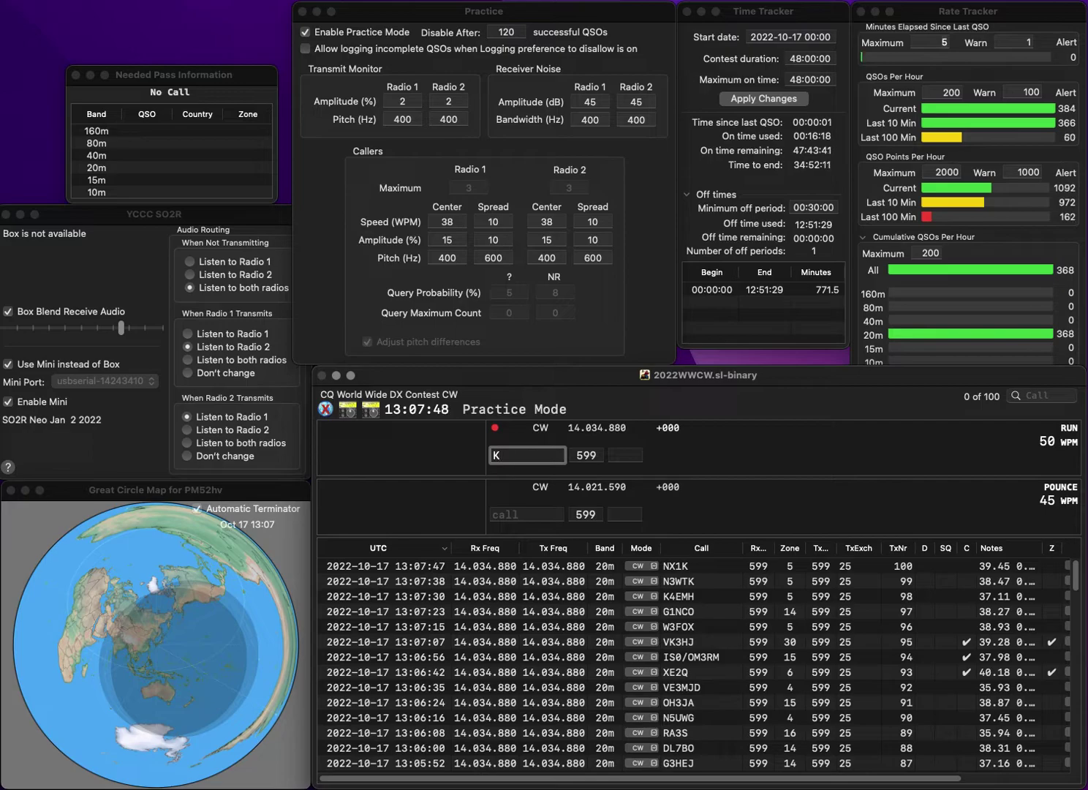
{"action": "key", "text": "space"}
{"action": "type", "text": "3"}
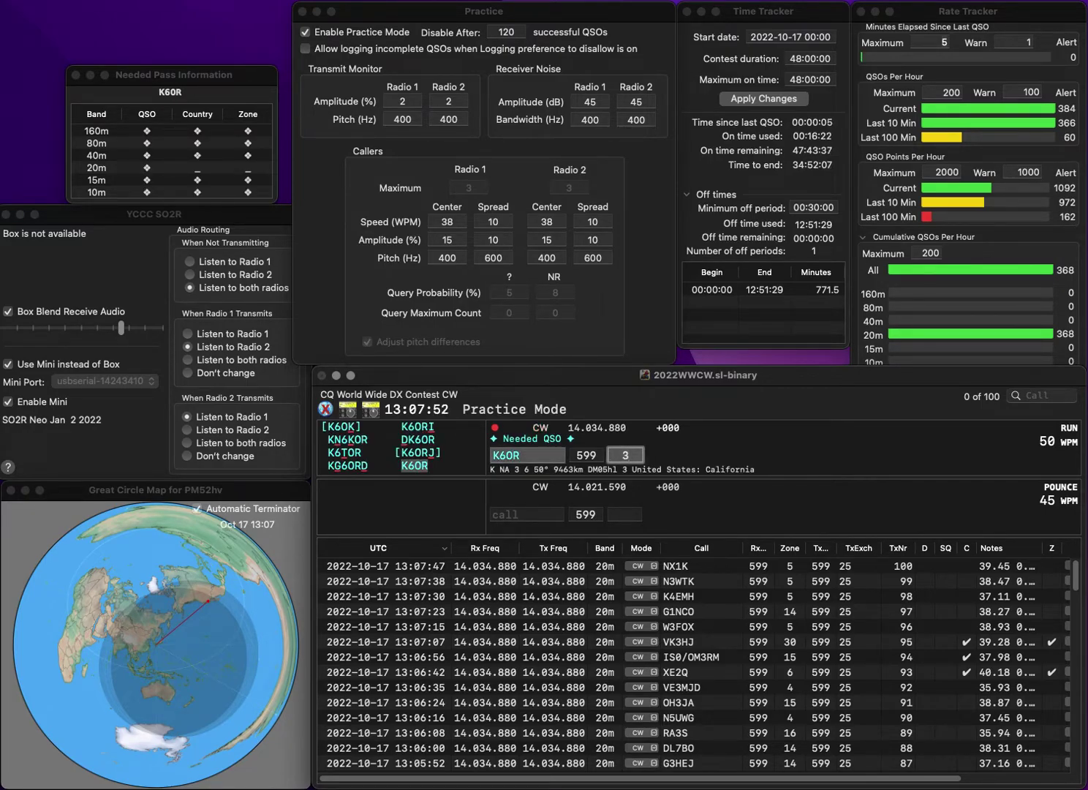
{"action": "key", "text": "Return"}
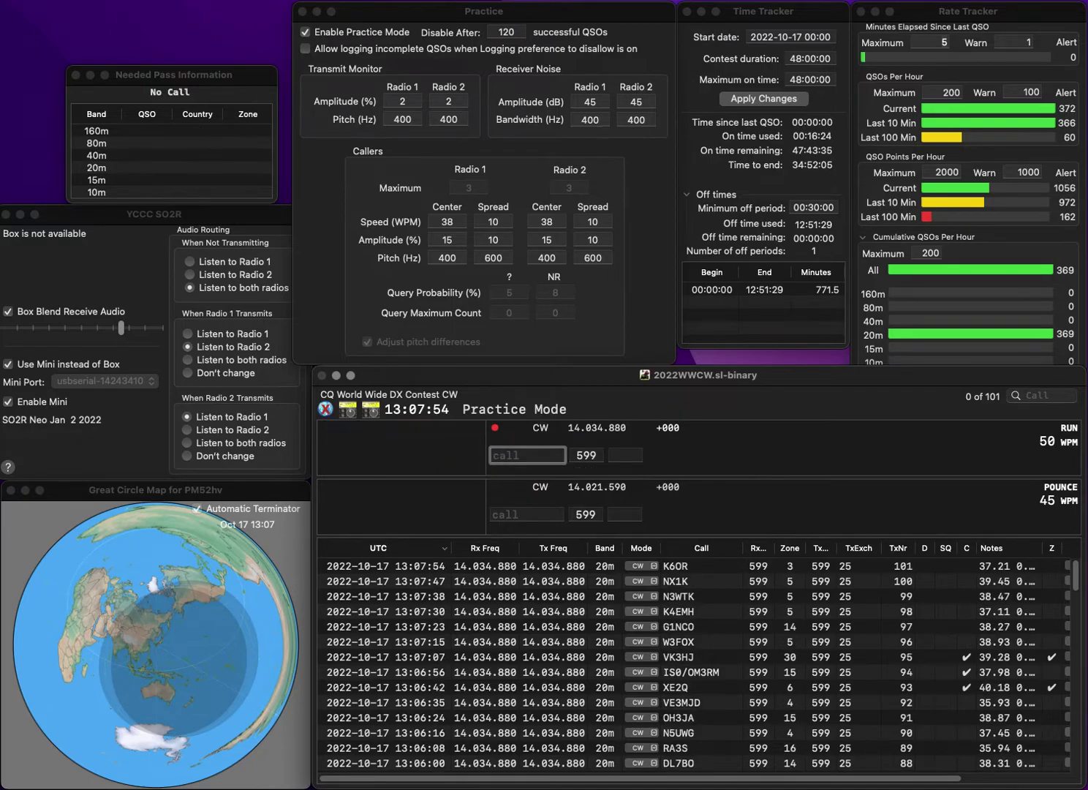
{"action": "type", "text": "PY2WOT"}
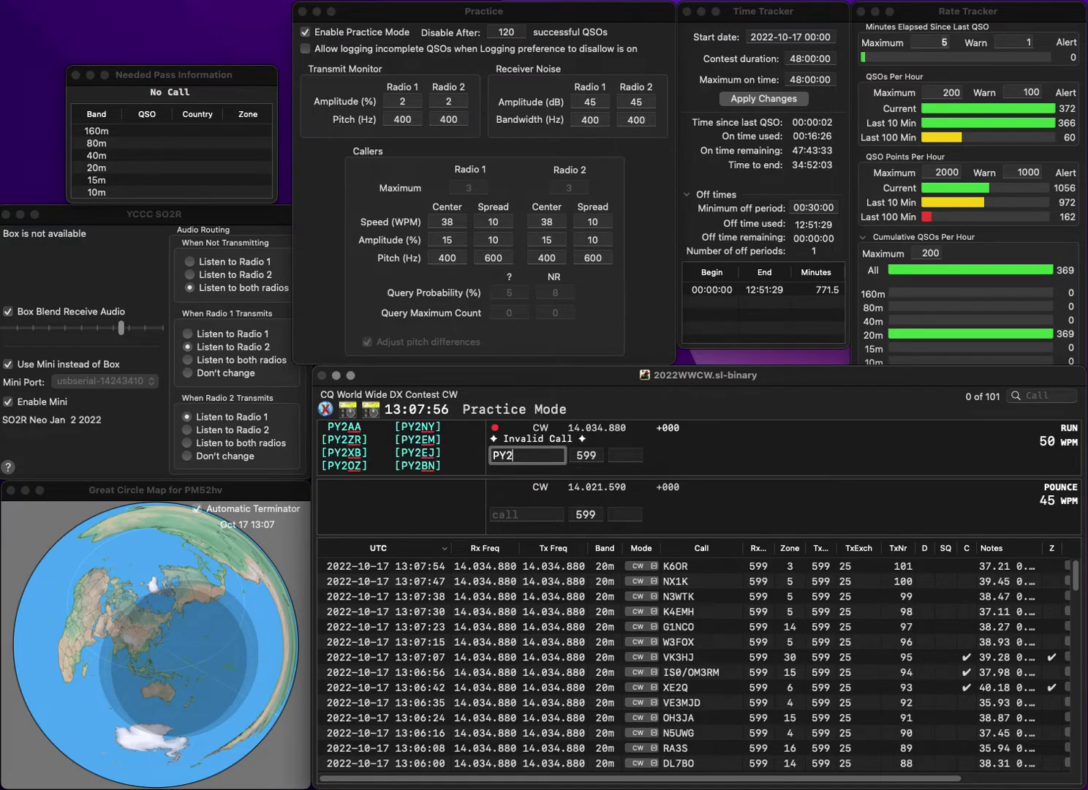
{"action": "key", "text": "space"}
{"action": "type", "text": "11"}
{"action": "key", "text": "Return"}
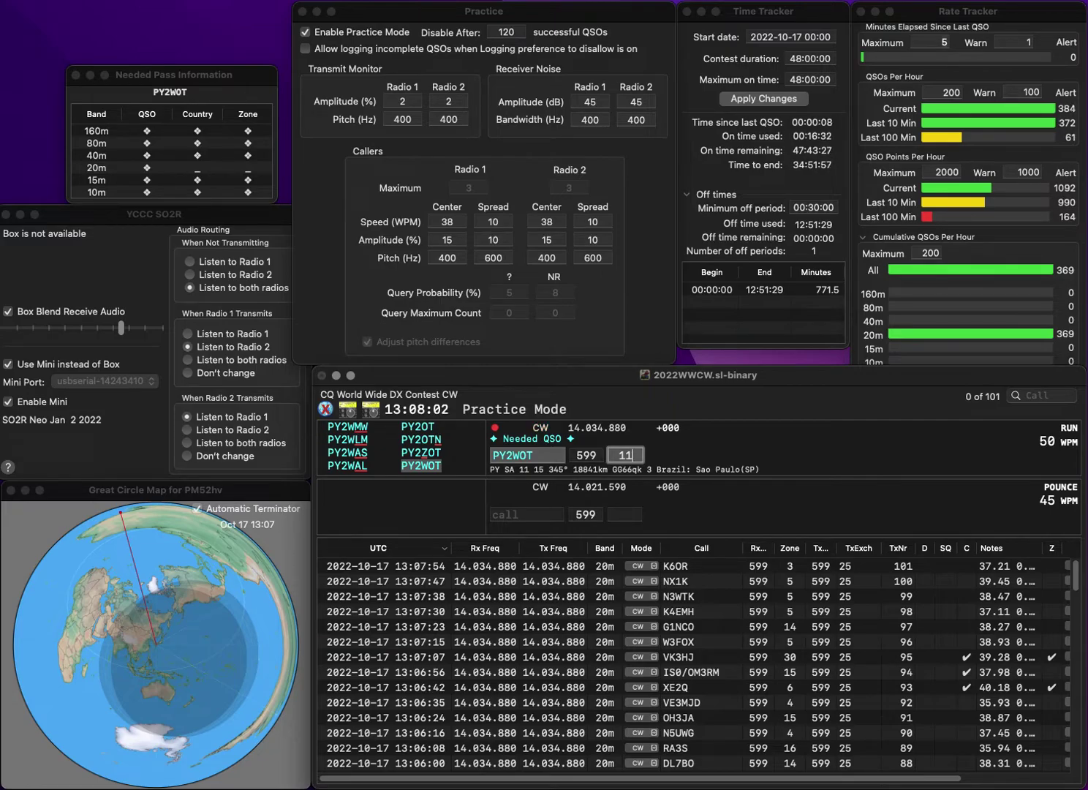
{"action": "key", "text": "Return"}
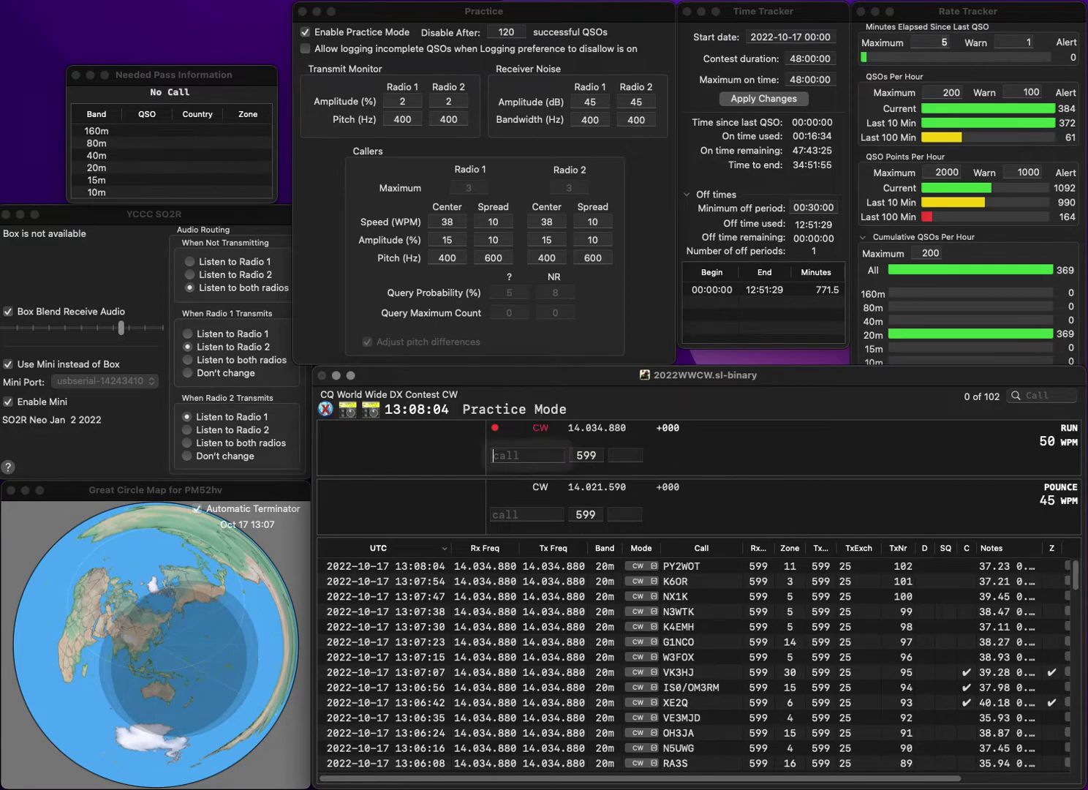
{"action": "type", "text": "W6TOM"}
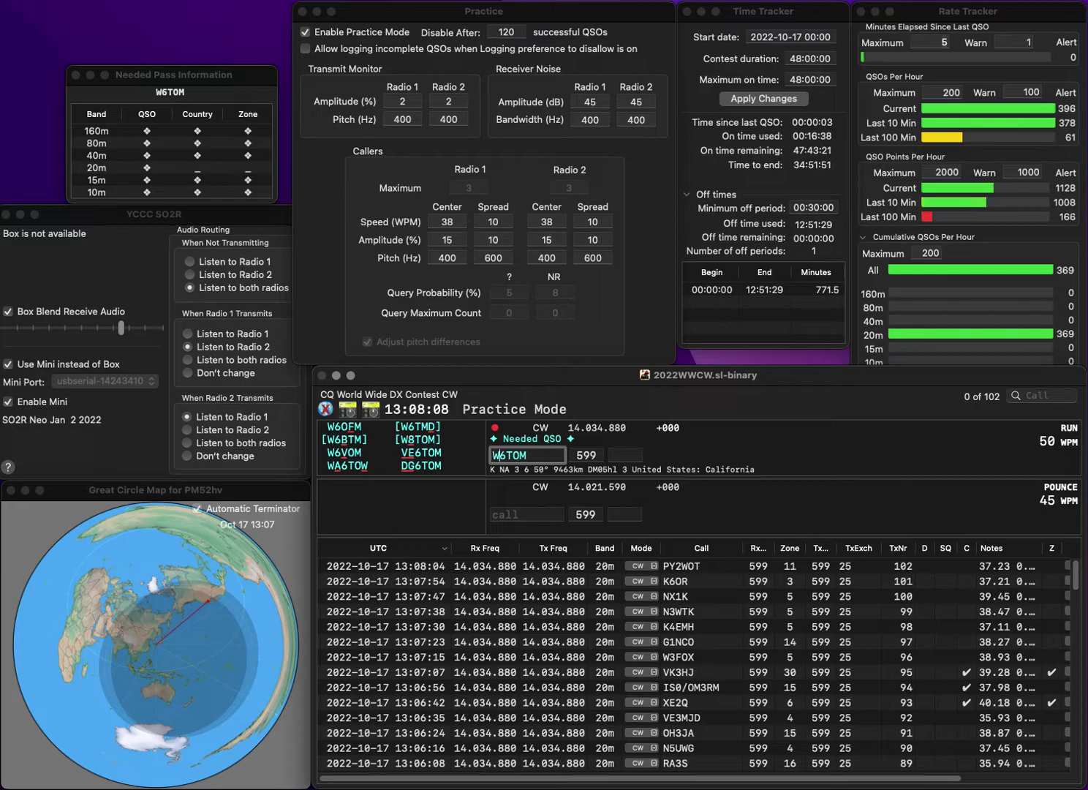
{"action": "key", "text": "BackSpace"}
{"action": "type", "text": "0"}
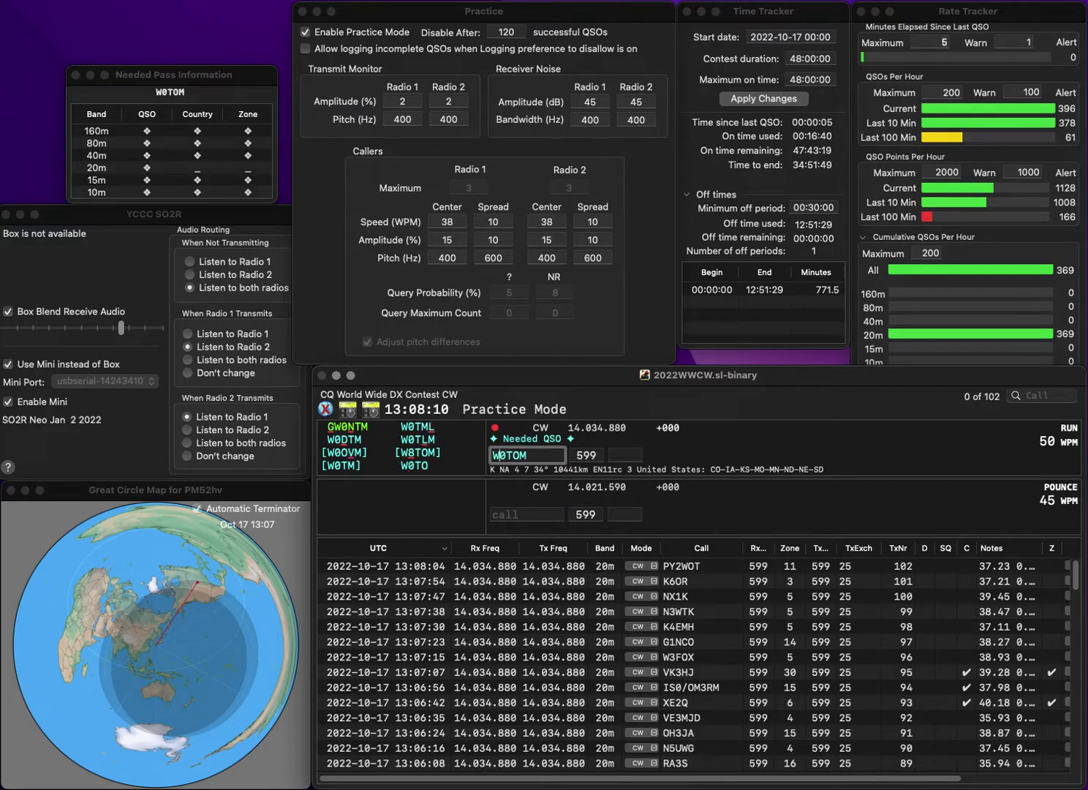
{"action": "type", "text": "B"}
{"action": "key", "text": "BackSpace"}
{"action": "type", "text": "L"}
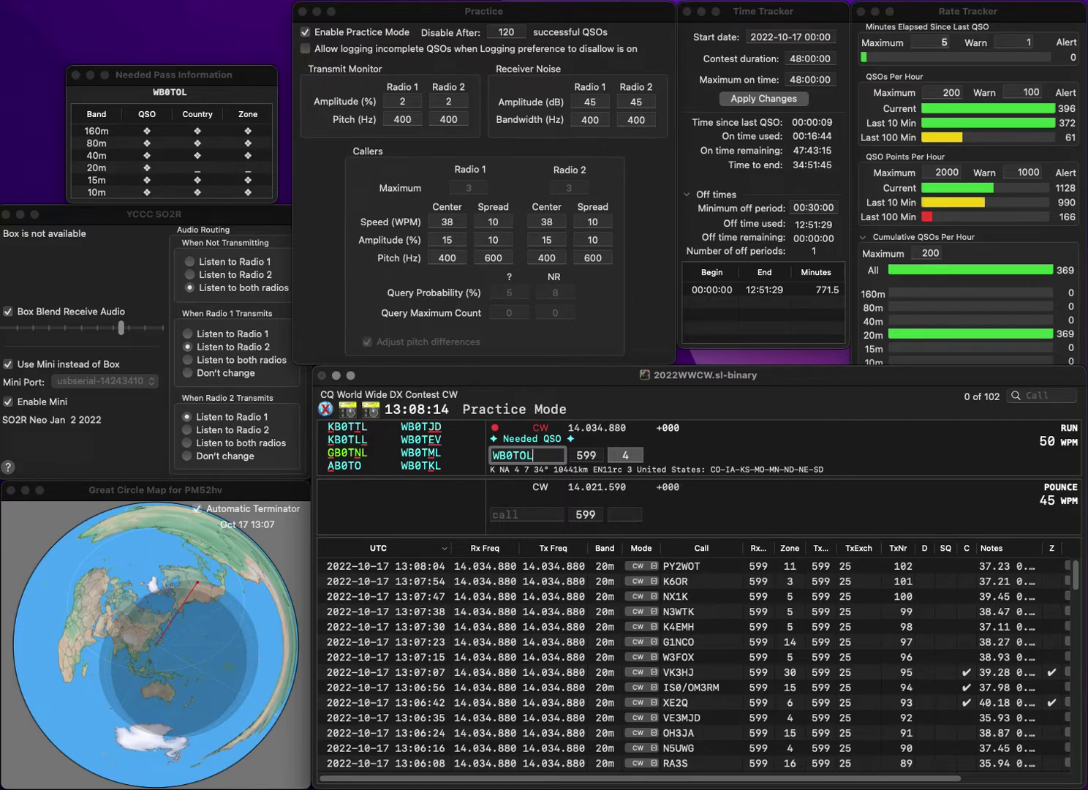
{"action": "key", "text": "Left"}
{"action": "key", "text": "BackSpace"}
{"action": "type", "text": "K"}
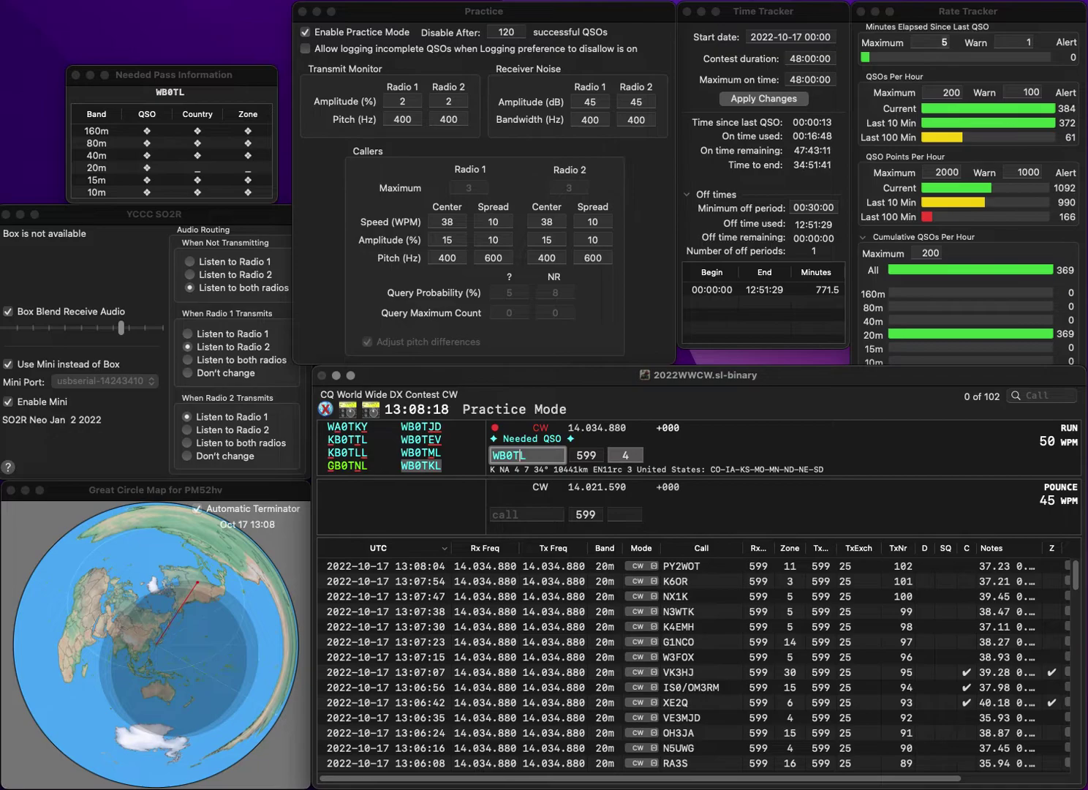
{"action": "key", "text": "BackSpace"}
{"action": "key", "text": "Left"}
{"action": "type", "text": "M"}
{"action": "key", "text": "Tab"}
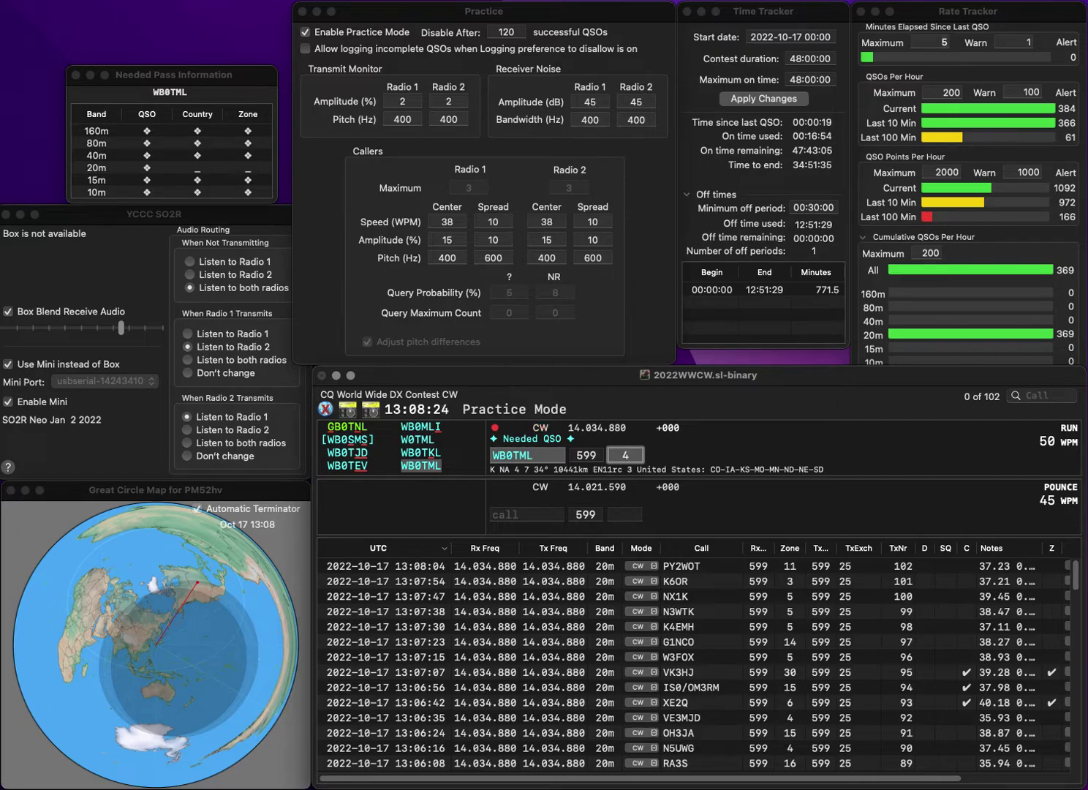
{"action": "key", "text": "Return"}
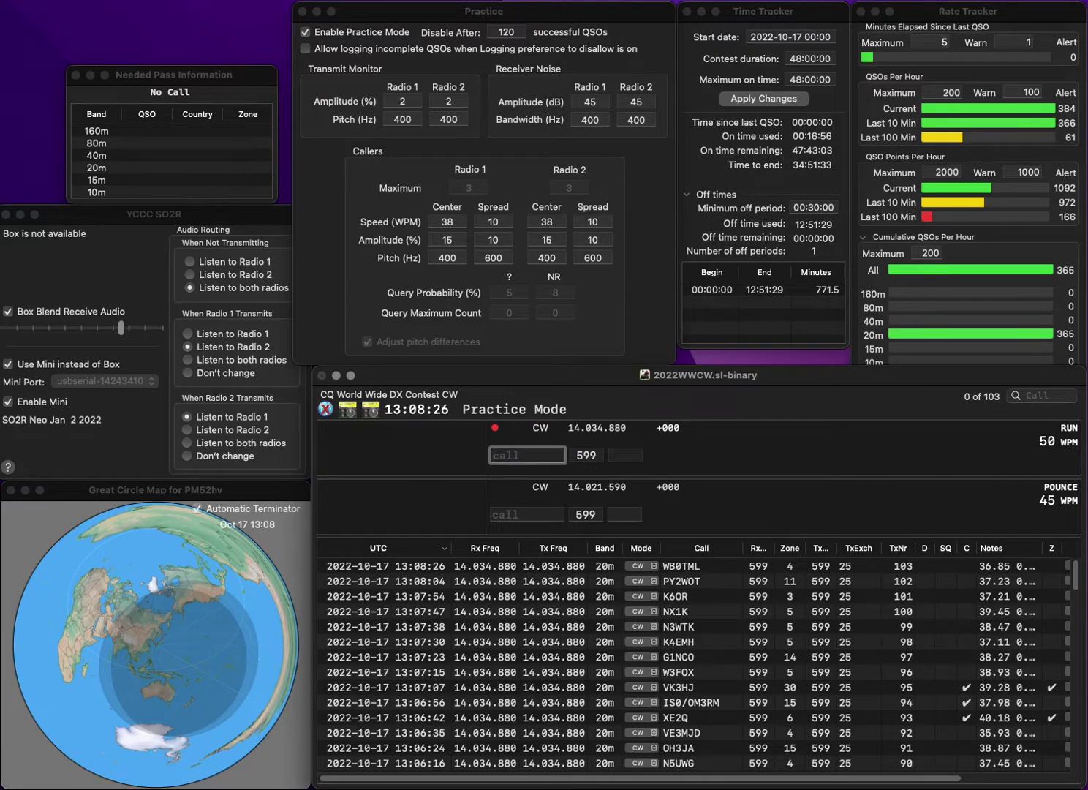
{"action": "type", "text": "DL1A"}
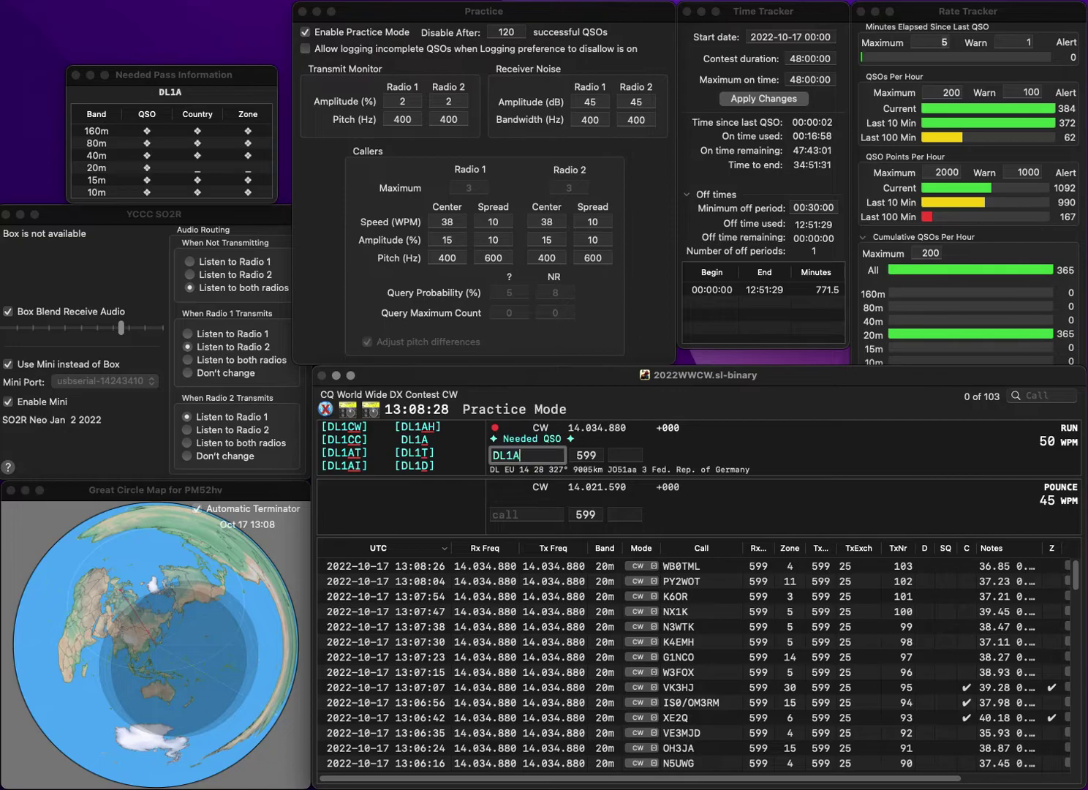
{"action": "type", "text": "VC"}
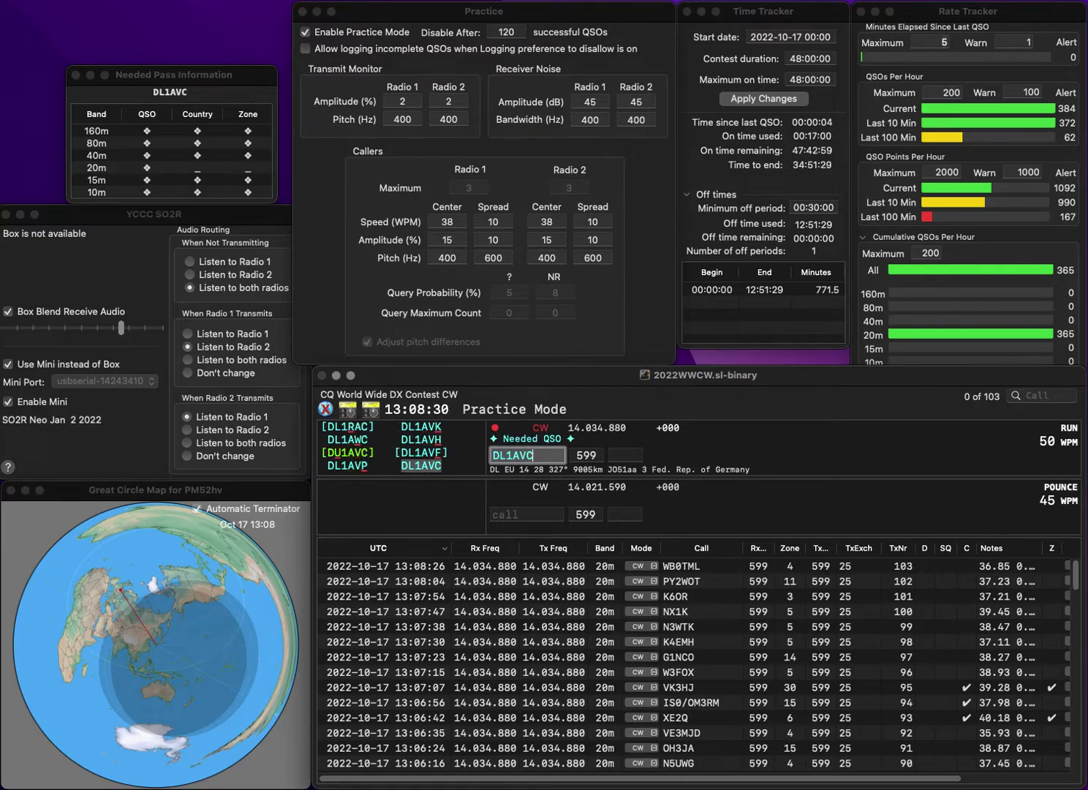
{"action": "key", "text": "Return"}
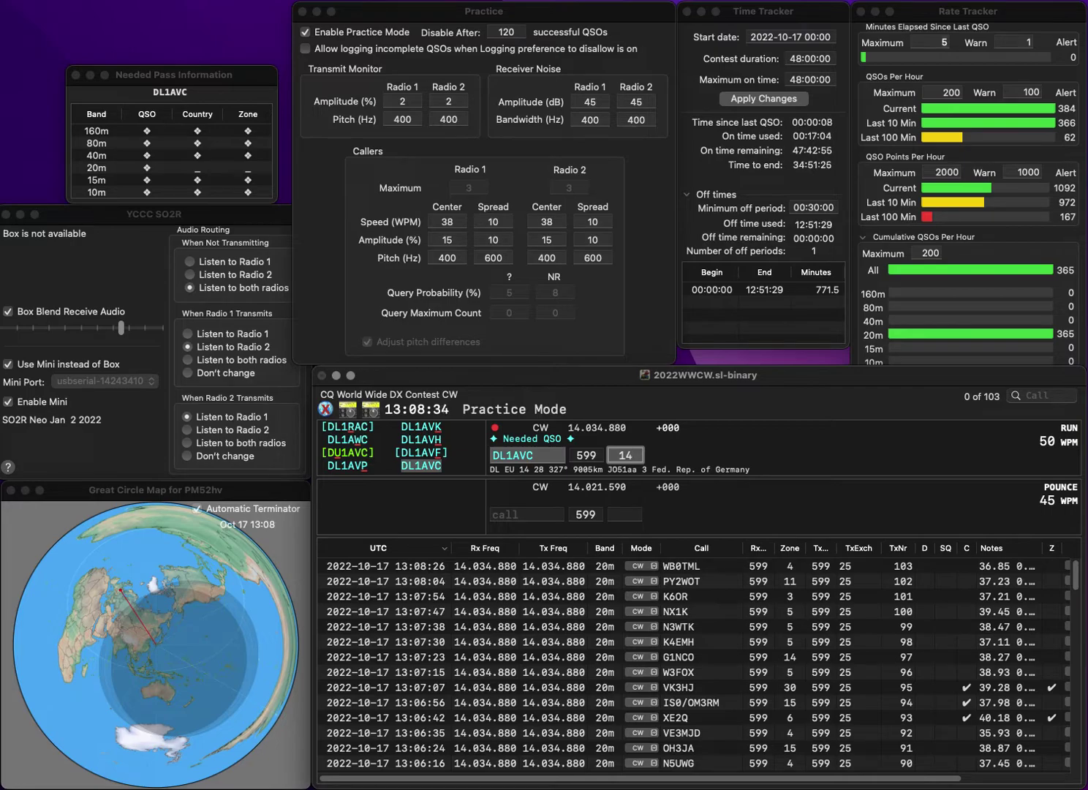
{"action": "key", "text": "Return"}
{"action": "type", "text": "JE56"}
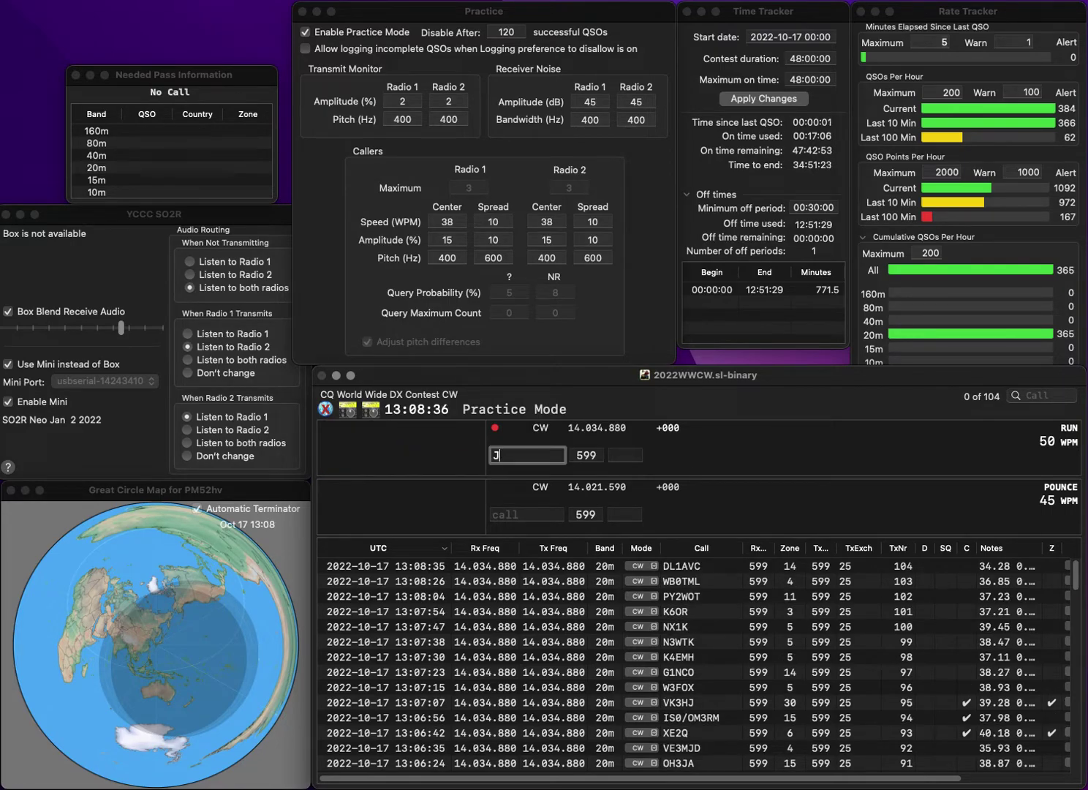
{"action": "key", "text": "BackSpace"}
{"action": "type", "text": "6"}
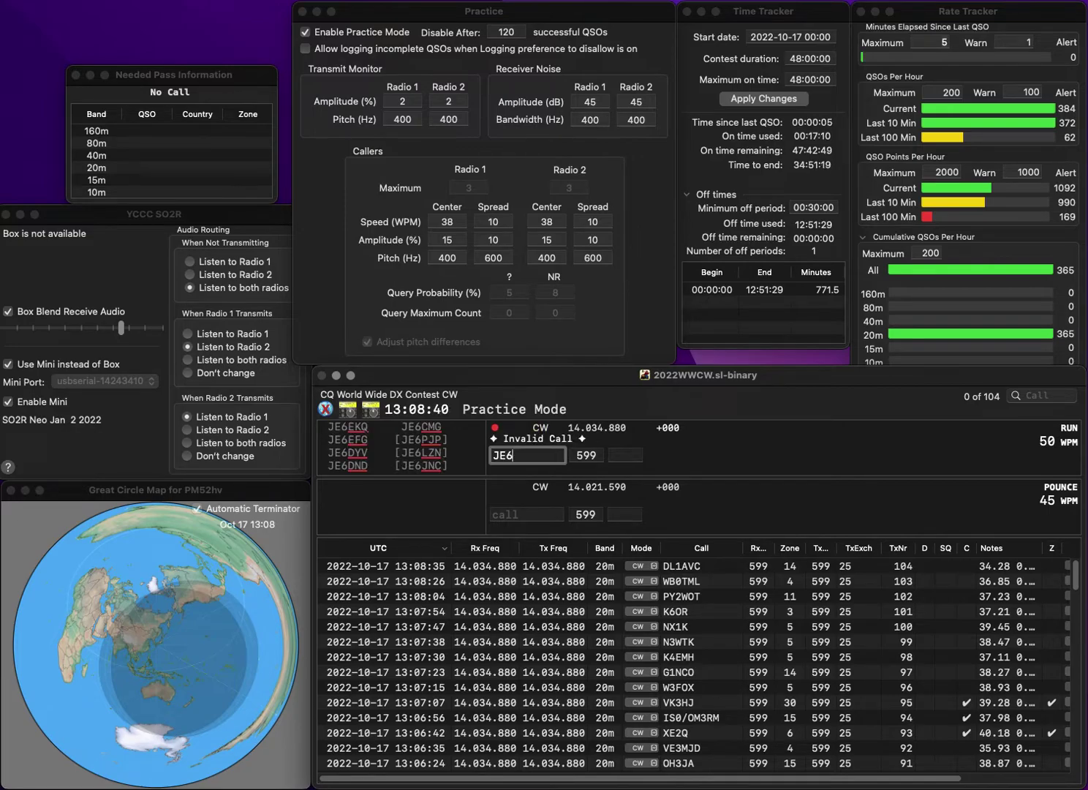
{"action": "type", "text": "RQO"}
{"action": "key", "text": "Return"}
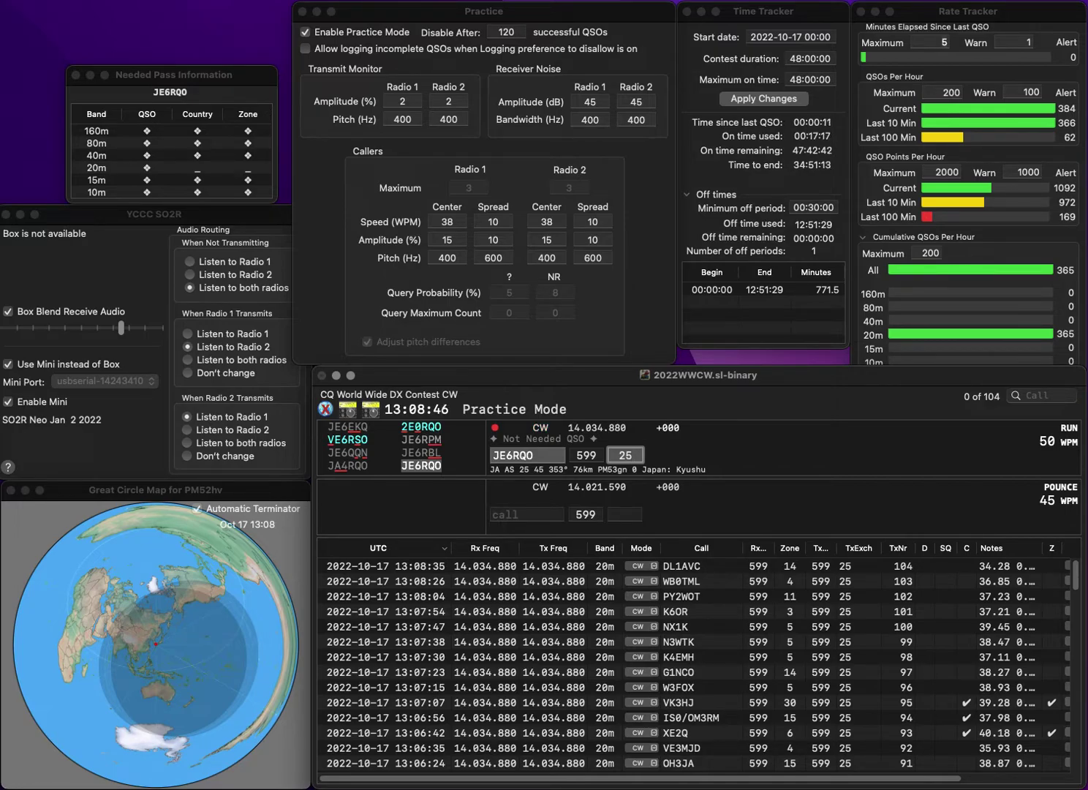
{"action": "key", "text": "Return"}
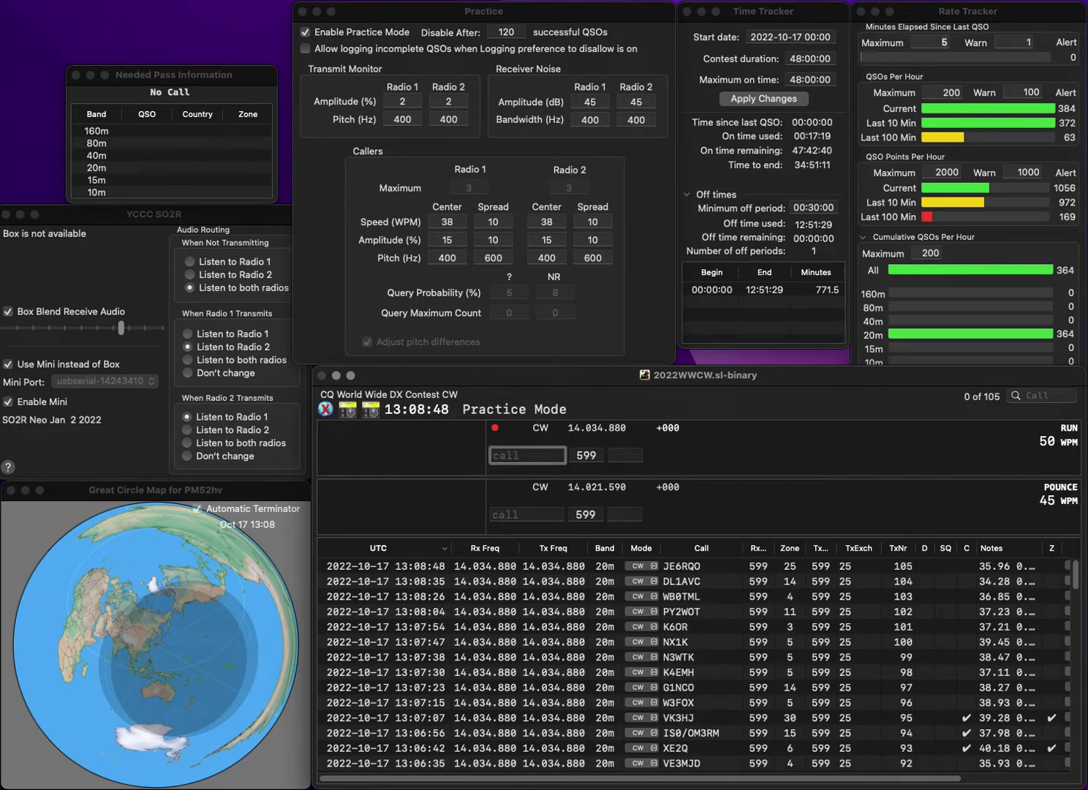
{"action": "type", "text": "VX1EL"}
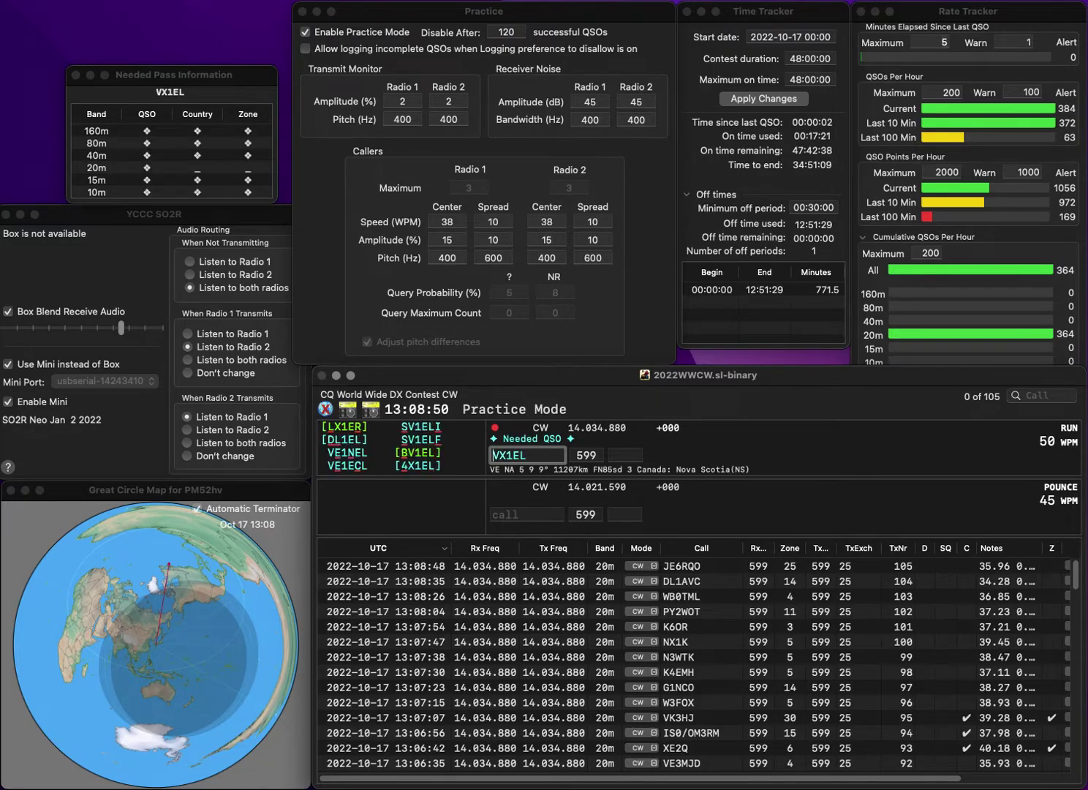
{"action": "key", "text": "Tab"}
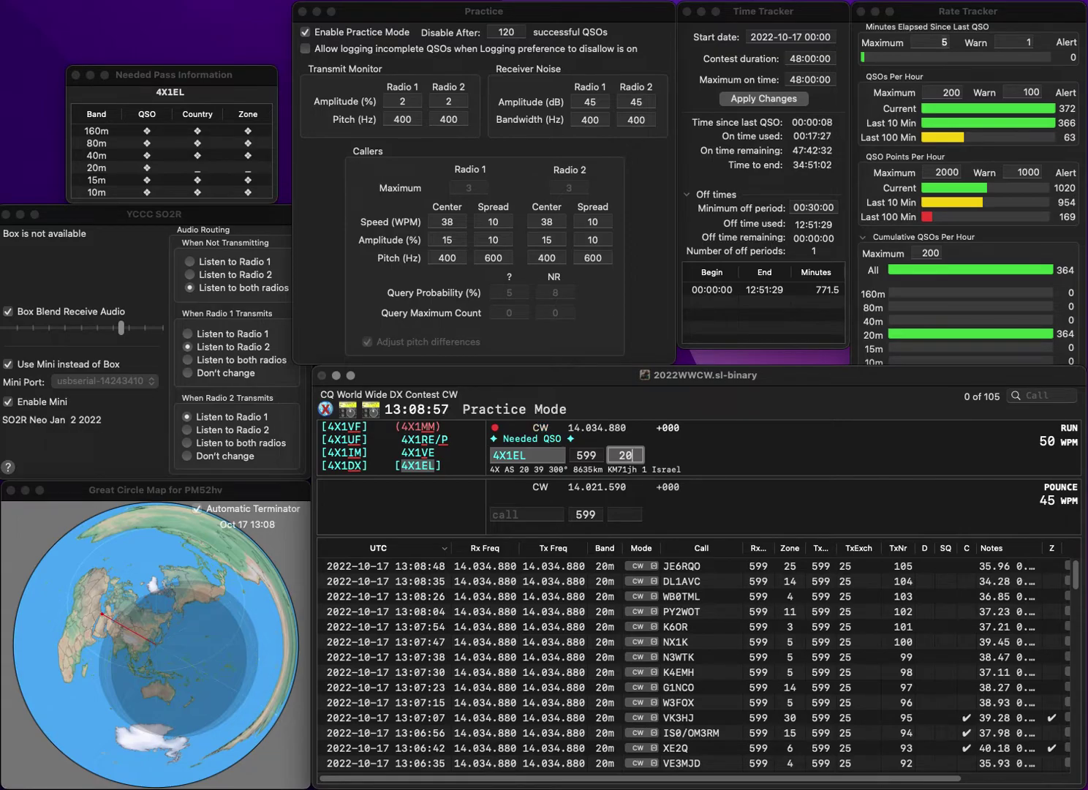
{"action": "key", "text": "Return"}
Log a run-radio contact with K9KQX in zone 4 on 20m
{"action": "type", "text": "K"}
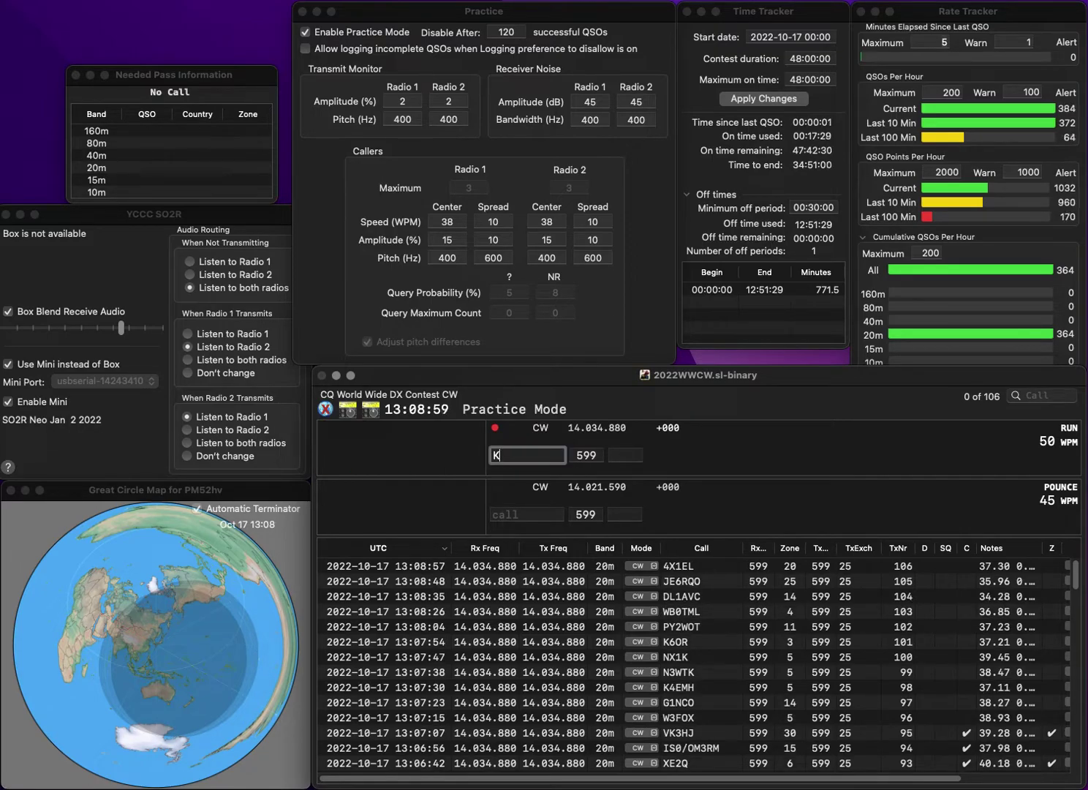
{"action": "type", "text": "9KQX"}
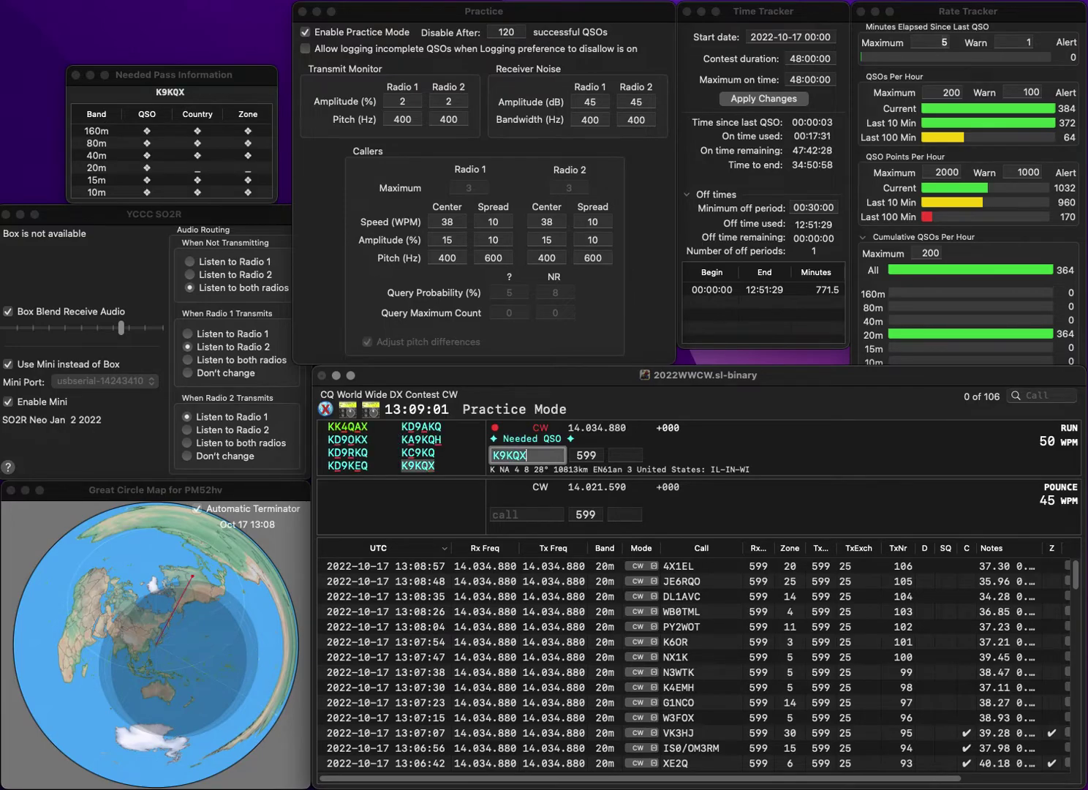
{"action": "key", "text": "space"}
{"action": "type", "text": "4"}
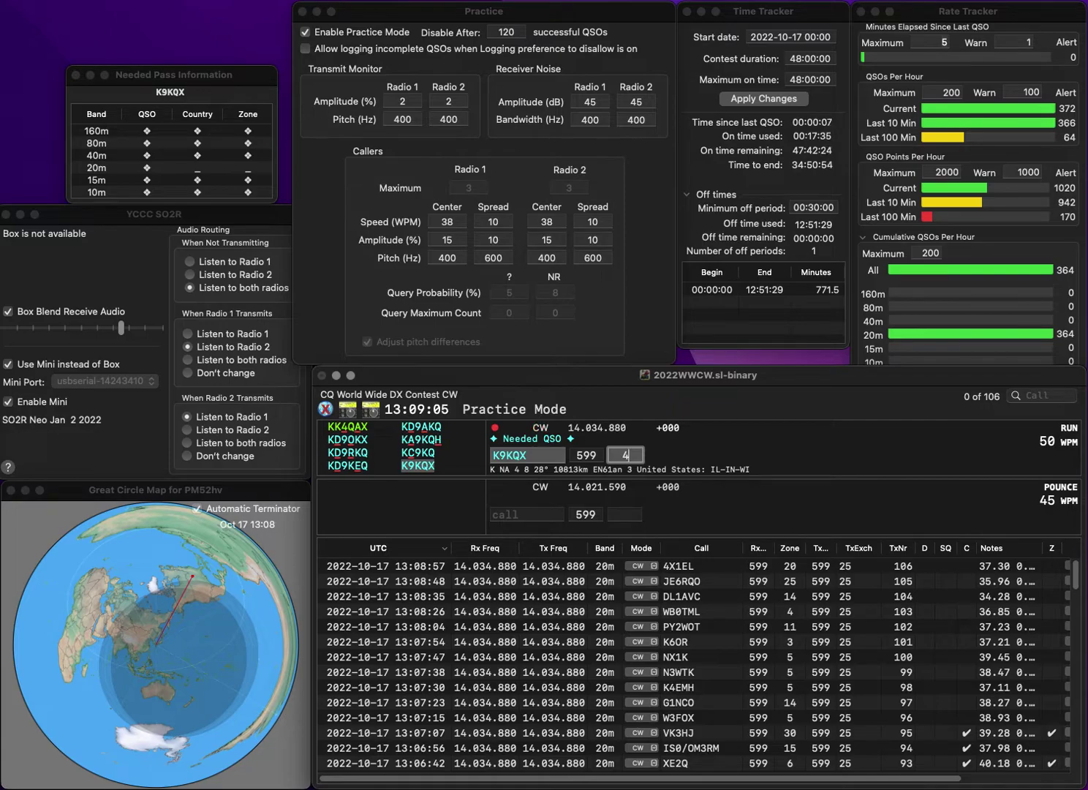
{"action": "key", "text": "Return"}
{"action": "type", "text": "R7AW"}
{"action": "key", "text": "space"}
{"action": "type", "text": "16"}
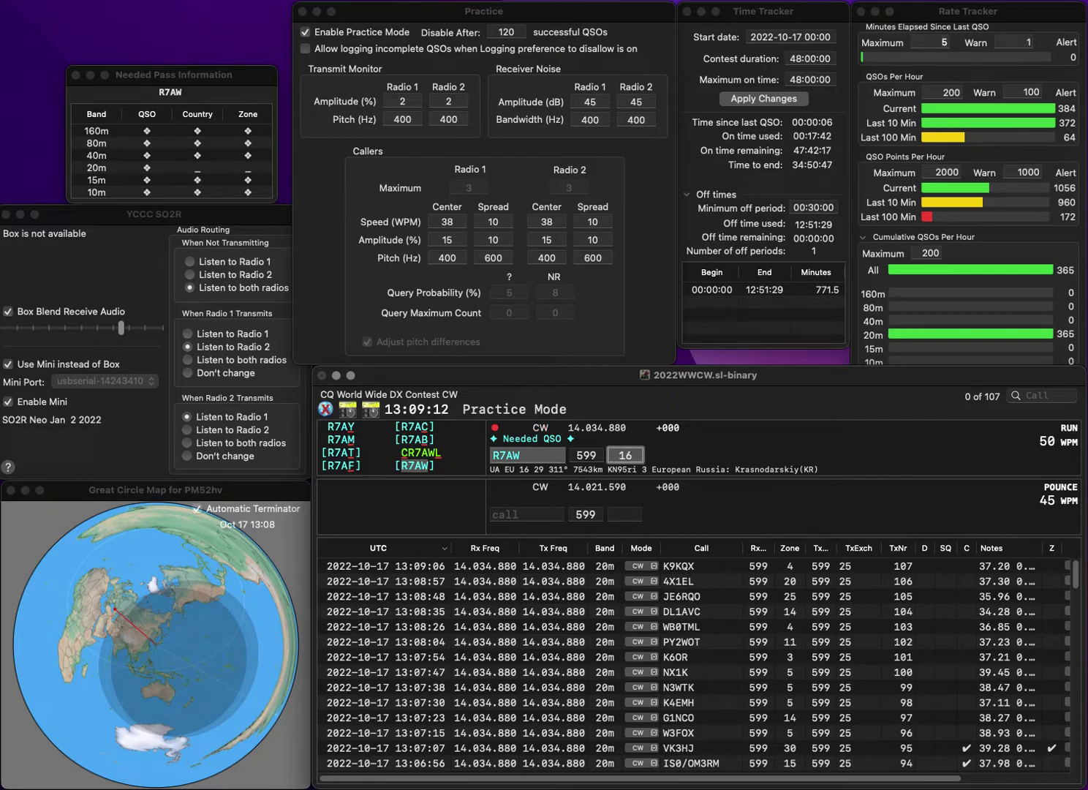
{"action": "key", "text": "Return"}
{"action": "type", "text": "VK3FRD"}
{"action": "key", "text": "Left"}
{"action": "key", "text": "Left"}
{"action": "key", "text": "Left"}
{"action": "key", "text": "BackSpace"}
{"action": "key", "text": "BackSpace"}
{"action": "type", "text": "E6"}
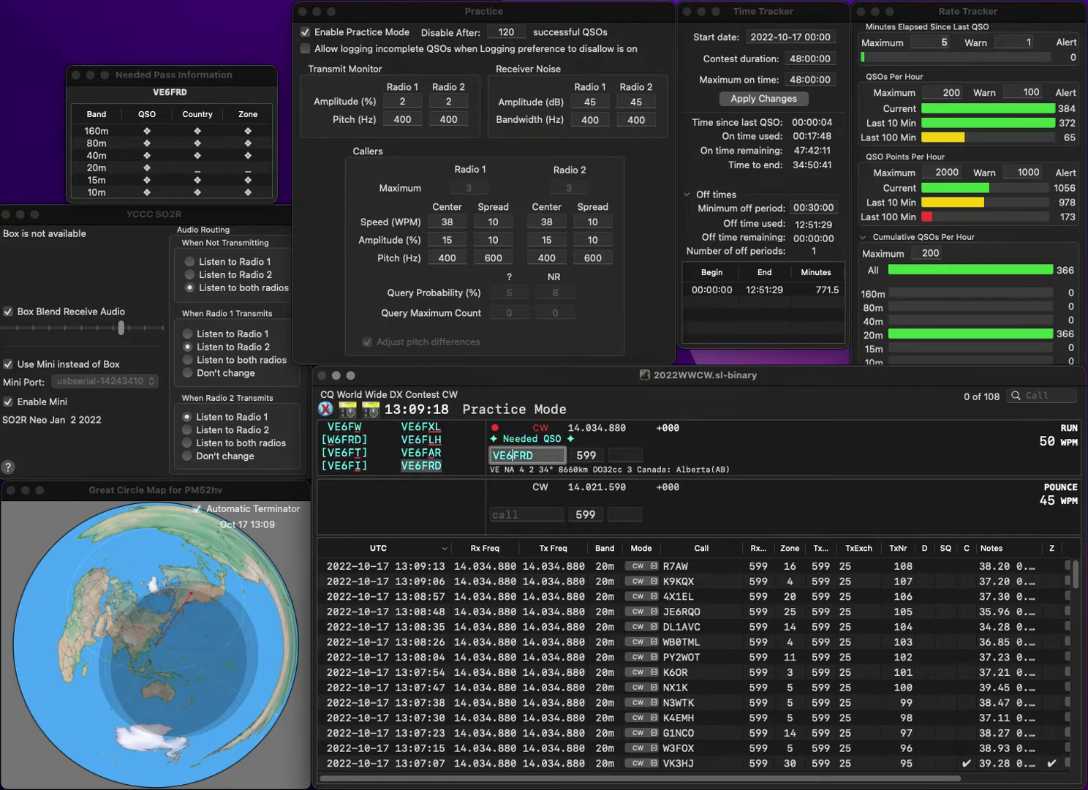
{"action": "key", "text": "Return"}
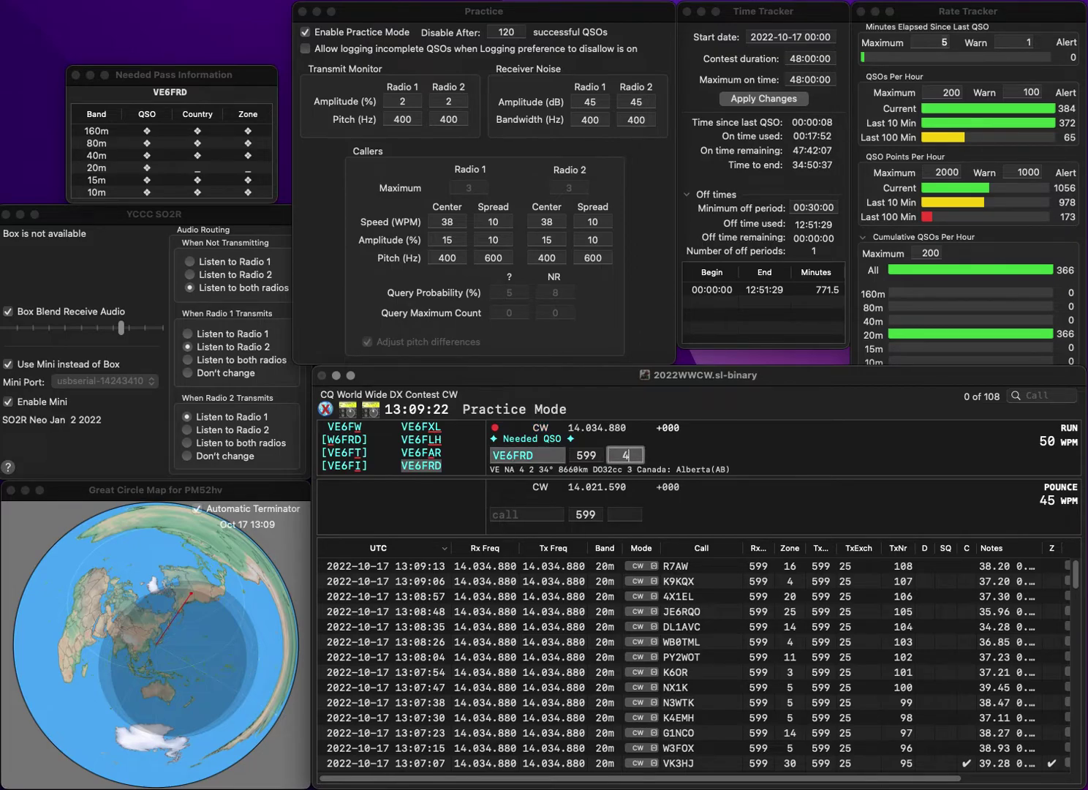
{"action": "key", "text": "Return"}
{"action": "type", "text": "U"}
{"action": "type", "text": "N2"}
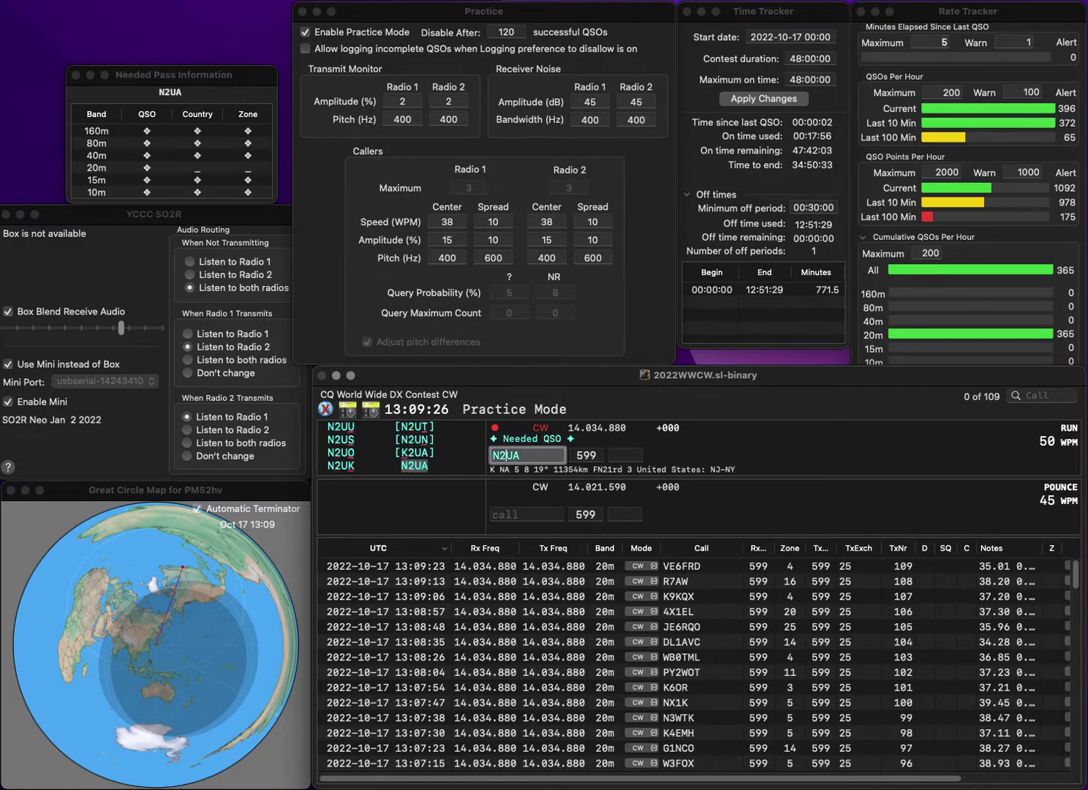
{"action": "key", "text": "space"}
{"action": "type", "text": "5"}
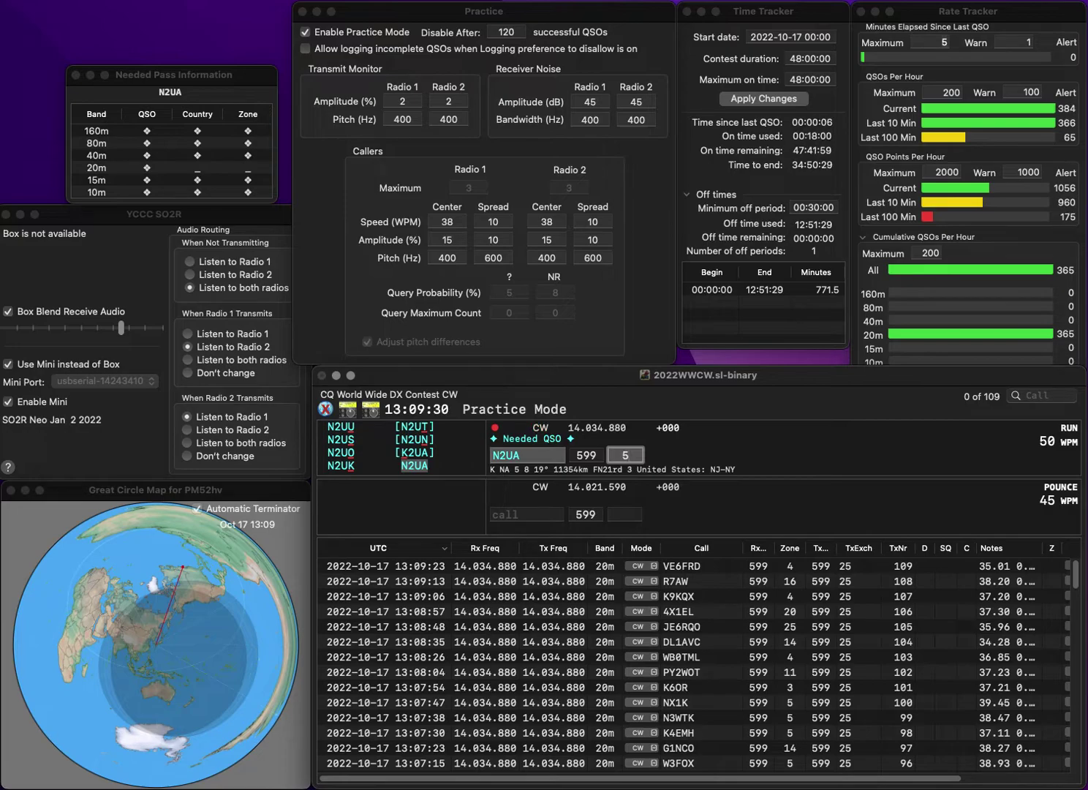
{"action": "key", "text": "Return"}
{"action": "type", "text": "DD8TF"}
{"action": "key", "text": "space"}
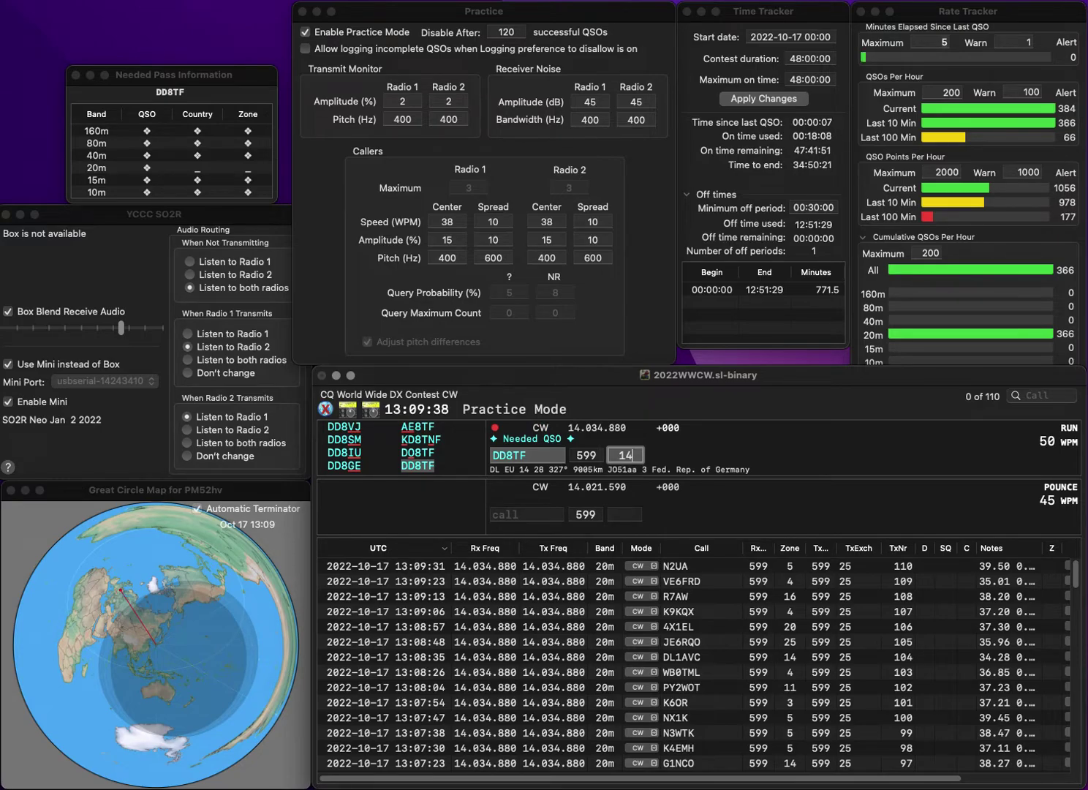
{"action": "key", "text": "Return"}
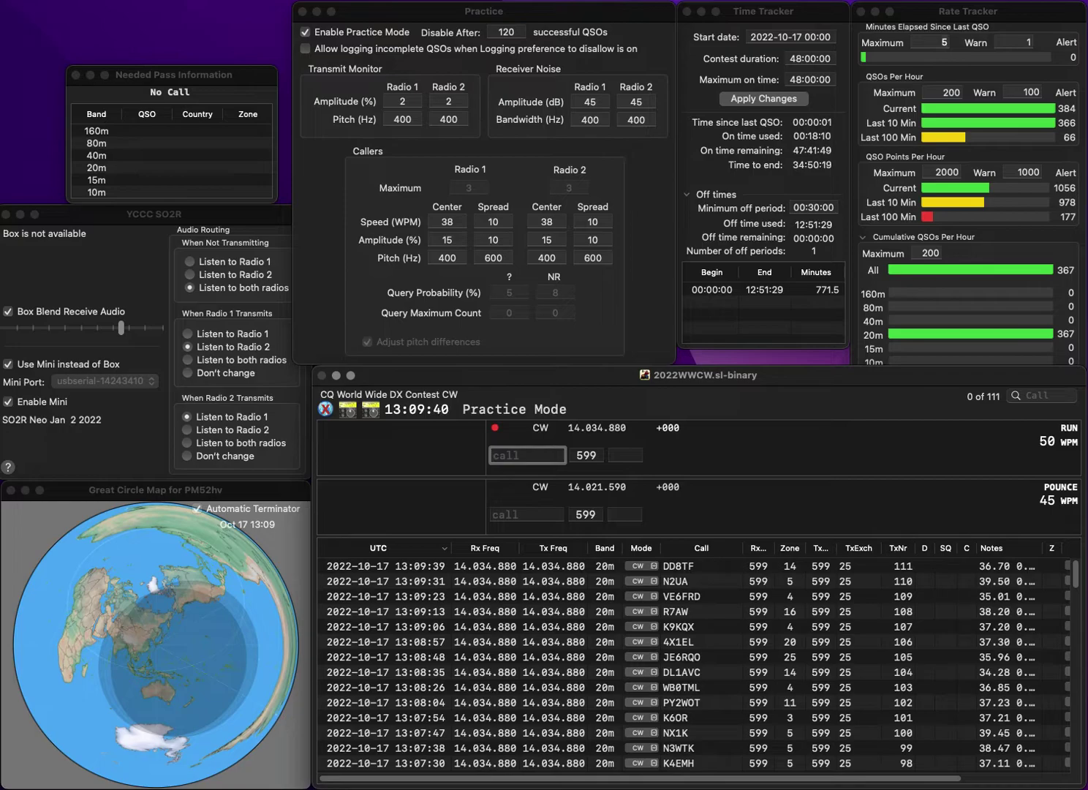
Log a run-radio contact with SK3W in zone 14 on 20m
{"action": "type", "text": "W"}
{"action": "key", "text": "Left"}
{"action": "type", "text": "SK3"}
{"action": "key", "text": "space"}
{"action": "type", "text": "14"}
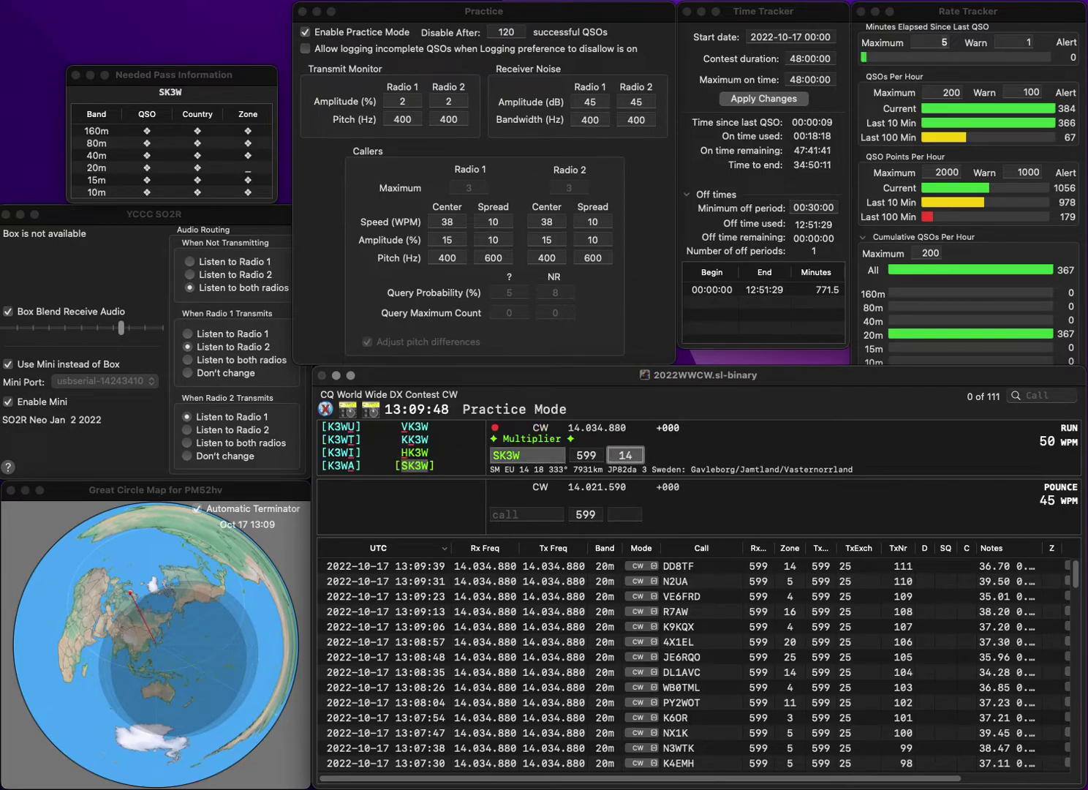
{"action": "key", "text": "Return"}
{"action": "type", "text": "K0JGH"}
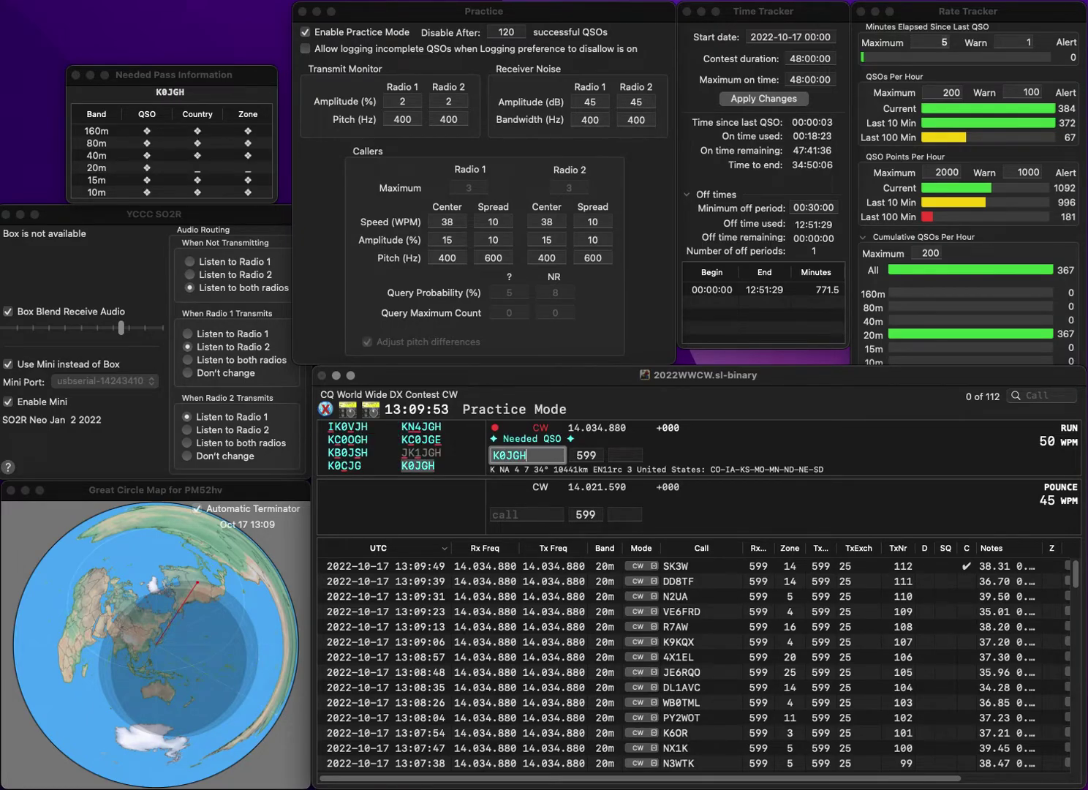
{"action": "key", "text": "space"}
{"action": "type", "text": "4"}
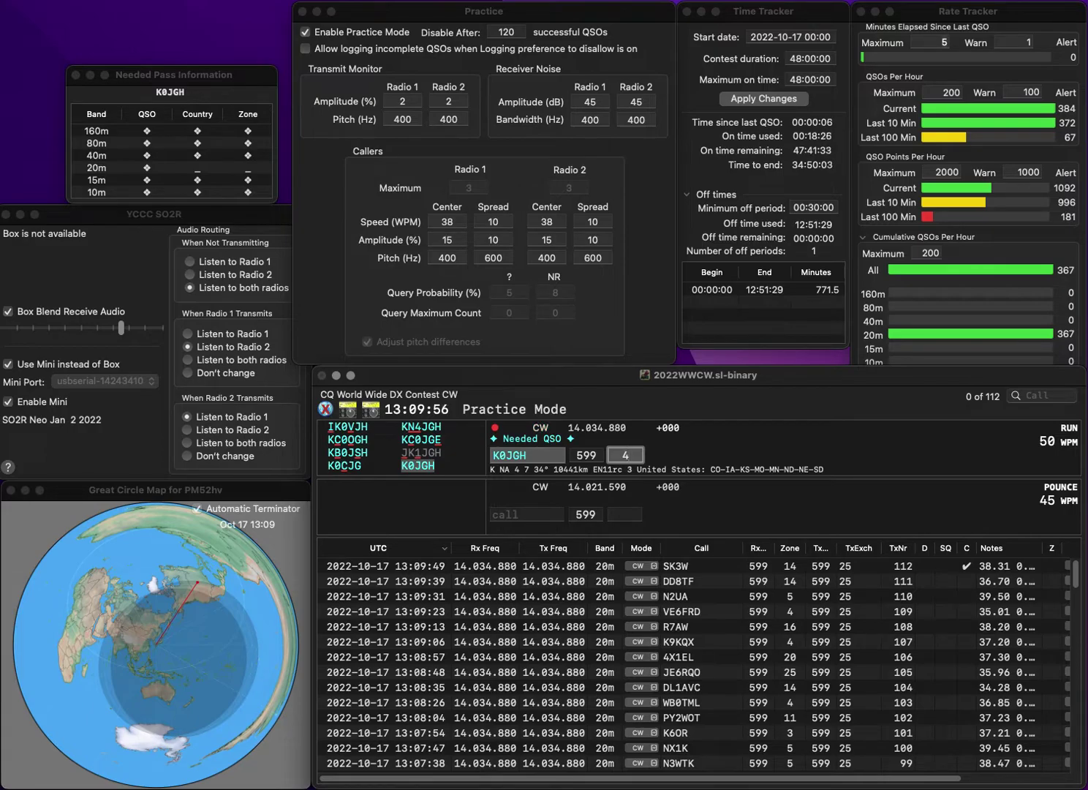
{"action": "key", "text": "Return"}
{"action": "type", "text": "DJ3WE"}
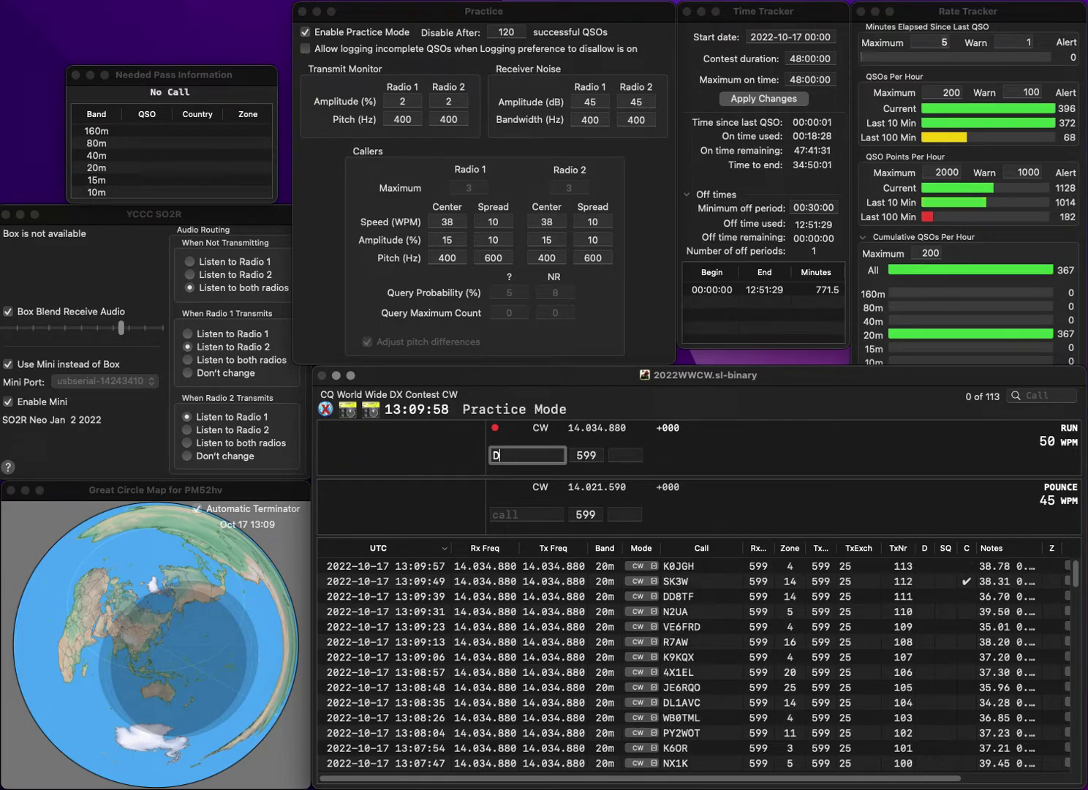
{"action": "key", "text": "space"}
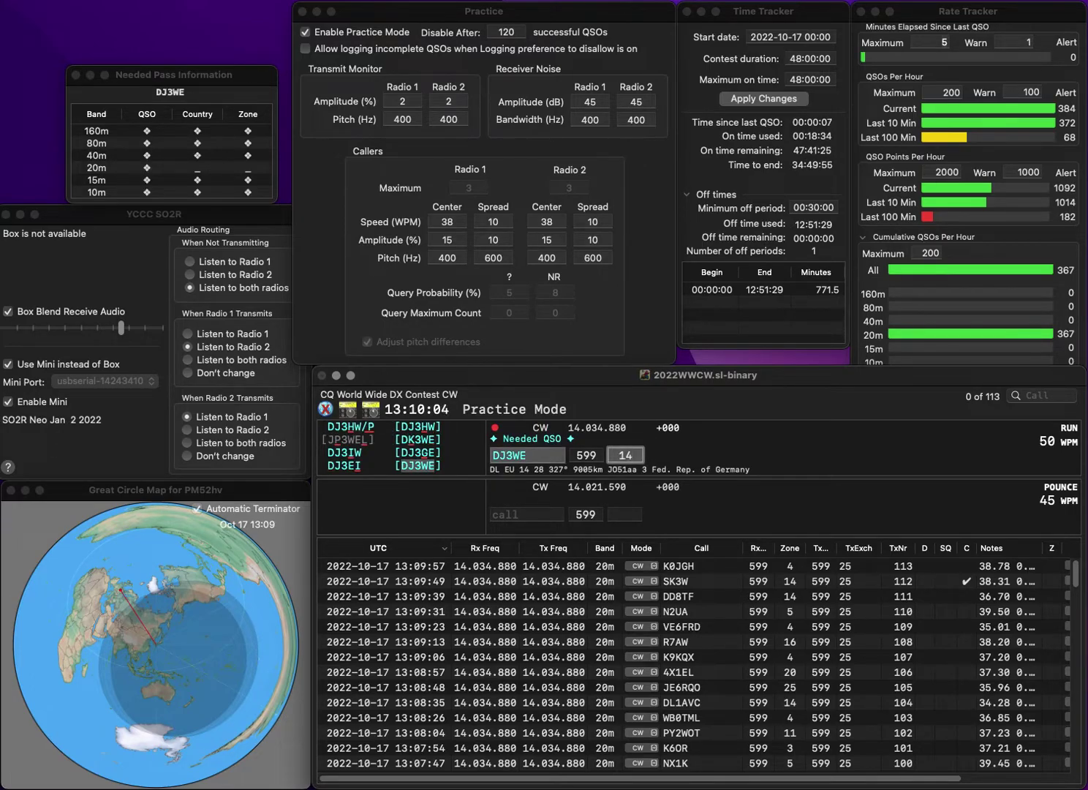
{"action": "key", "text": "Return"}
Enter caller AA3DT on the run radio, correct the call sign to AA2DT and log the contact in zone 5
{"action": "type", "text": "AA3DT"}
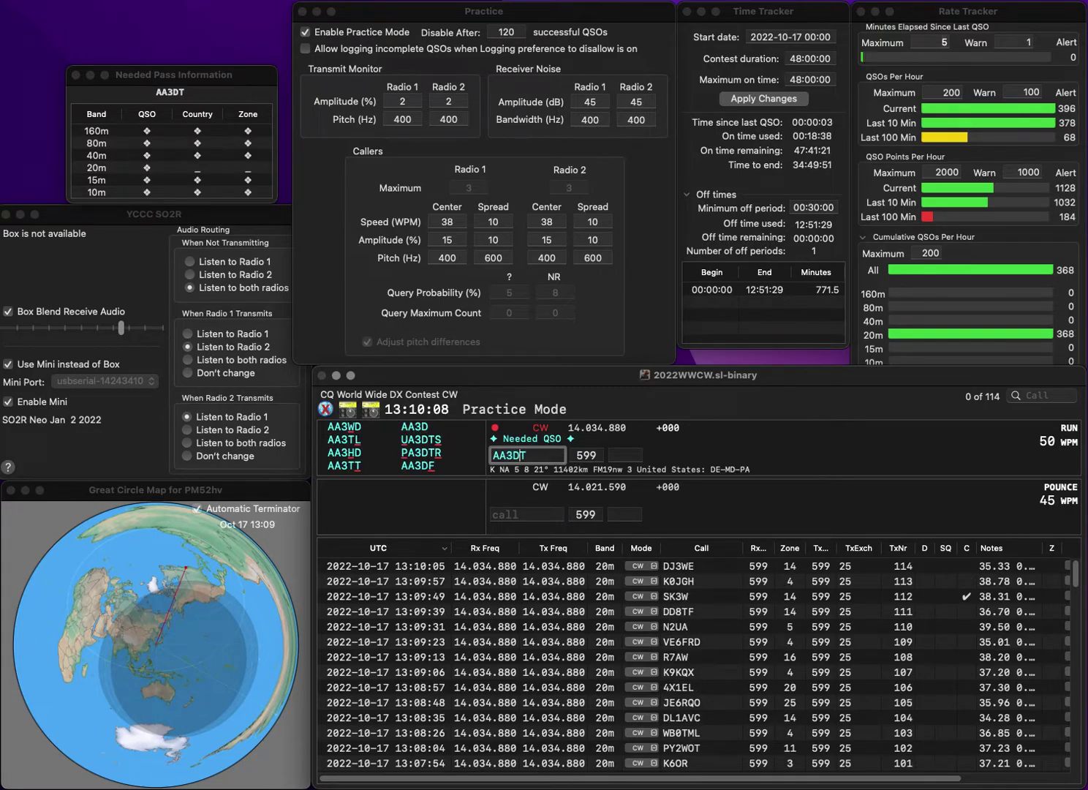
{"action": "key", "text": "Left"}
{"action": "key", "text": "Left"}
{"action": "key", "text": "BackSpace"}
{"action": "type", "text": "2"}
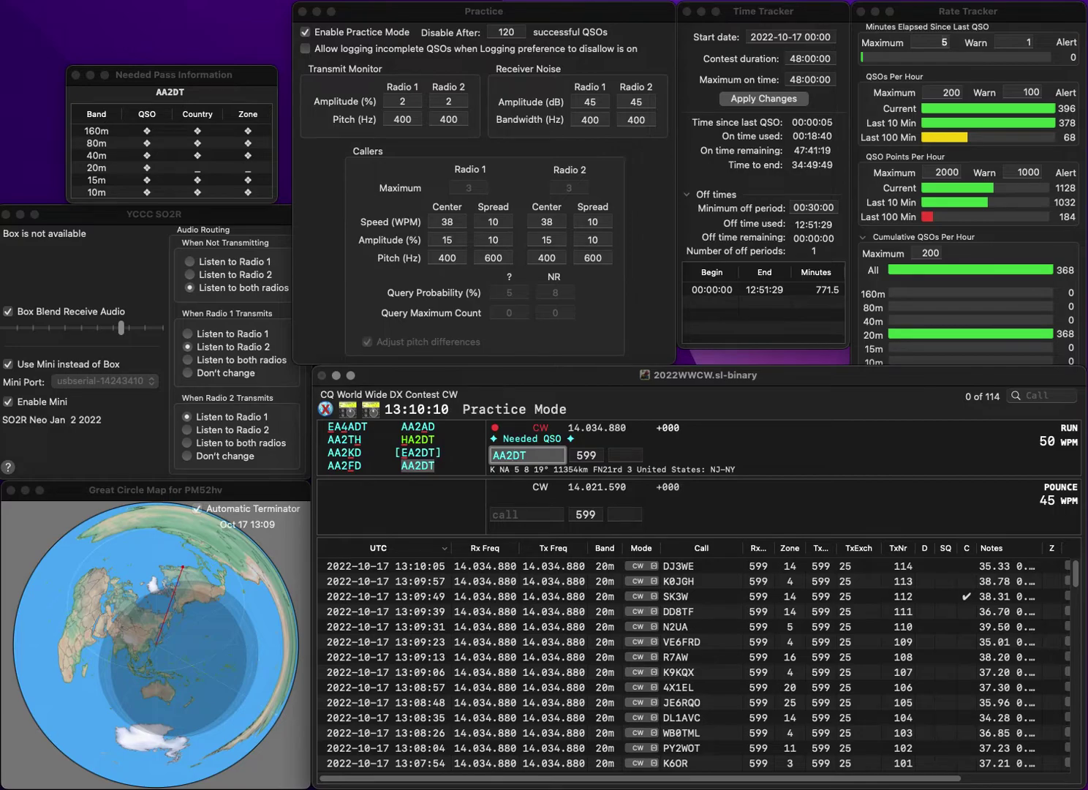
{"action": "key", "text": "space"}
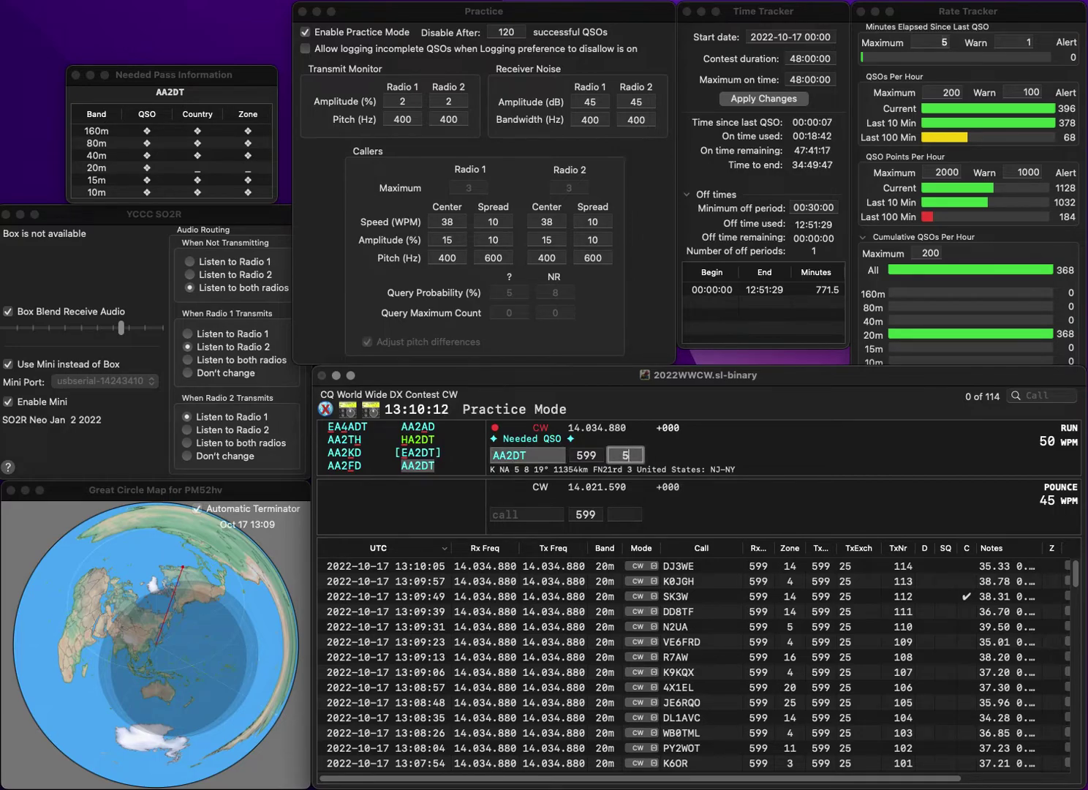
{"action": "key", "text": "Return"}
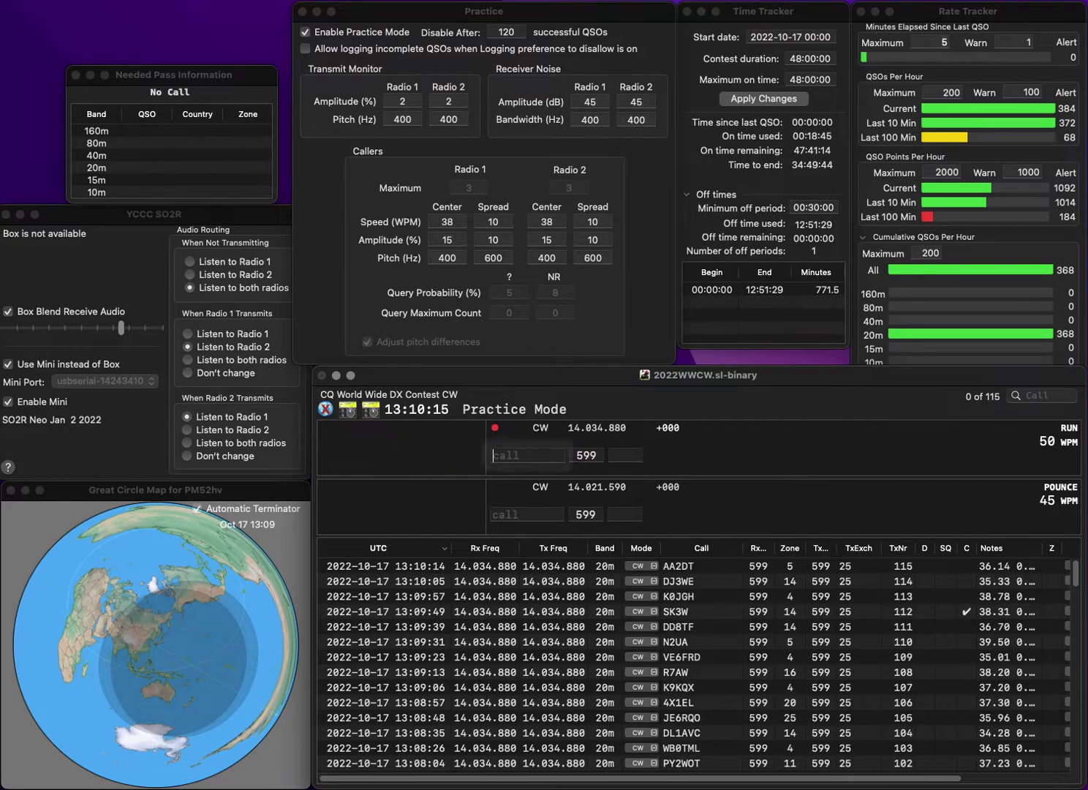
Log a run-radio contact with R6HQ in zone 16 on 20m
{"action": "type", "text": "R6"}
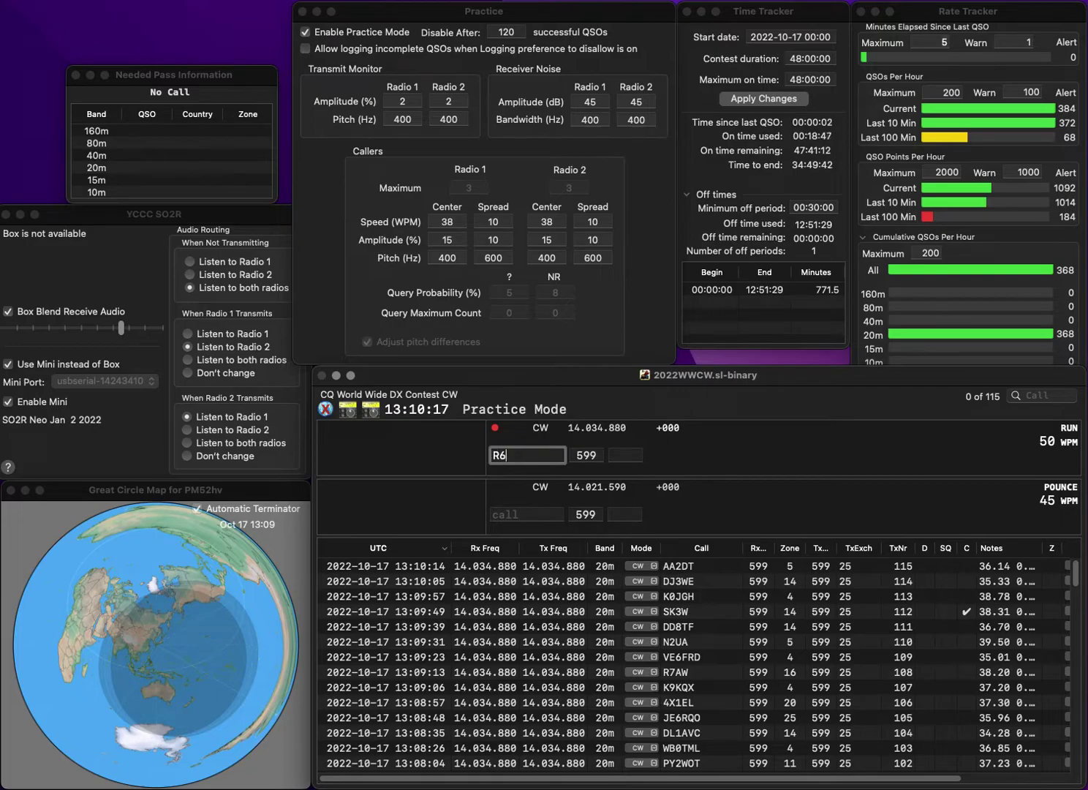
{"action": "type", "text": "HQ"}
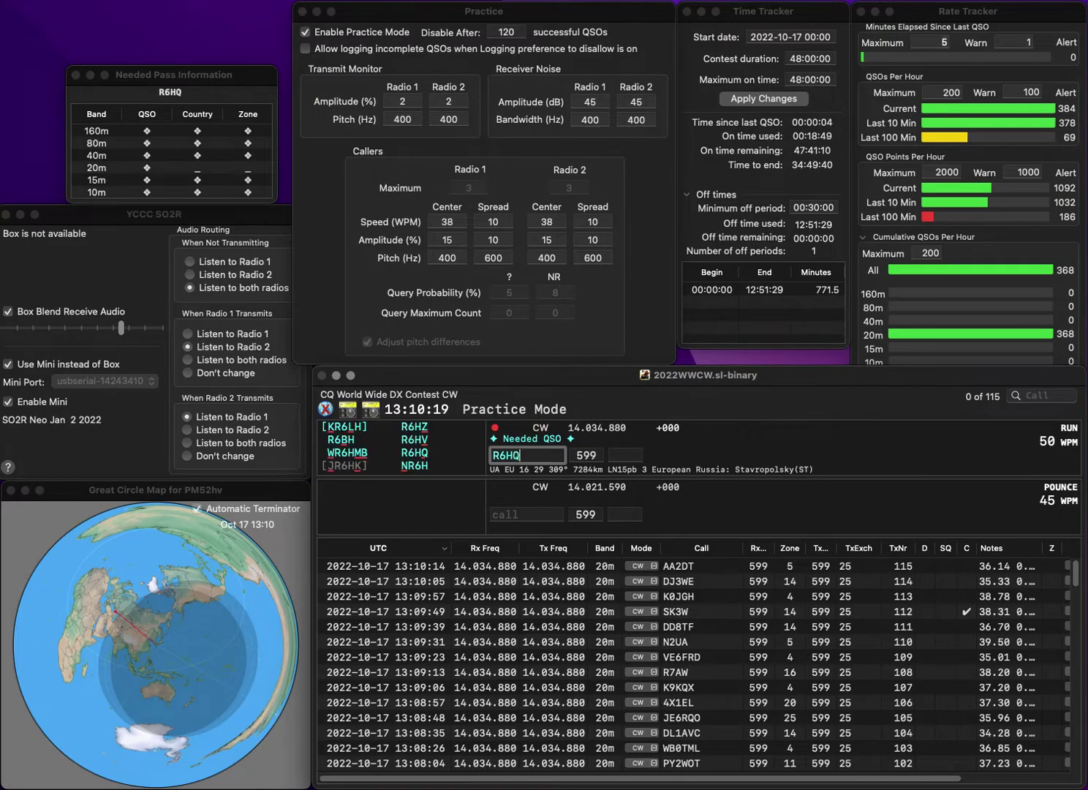
{"action": "key", "text": "Return"}
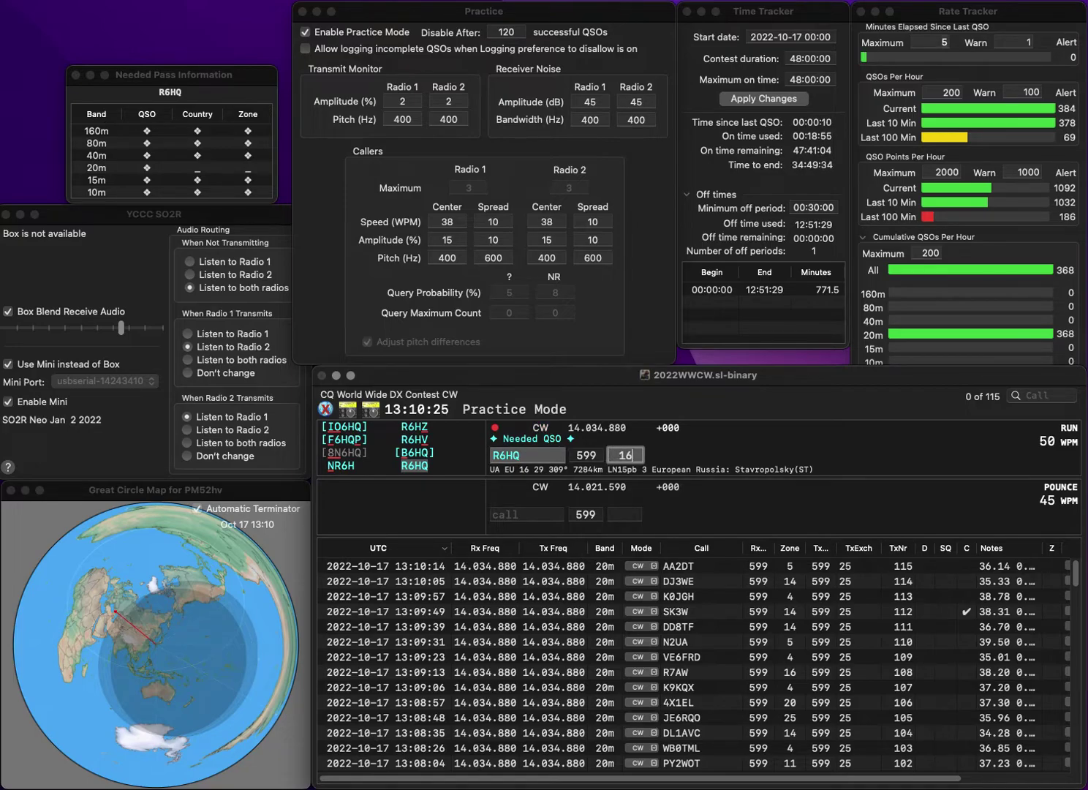
{"action": "key", "text": "Return"}
{"action": "type", "text": "K"}
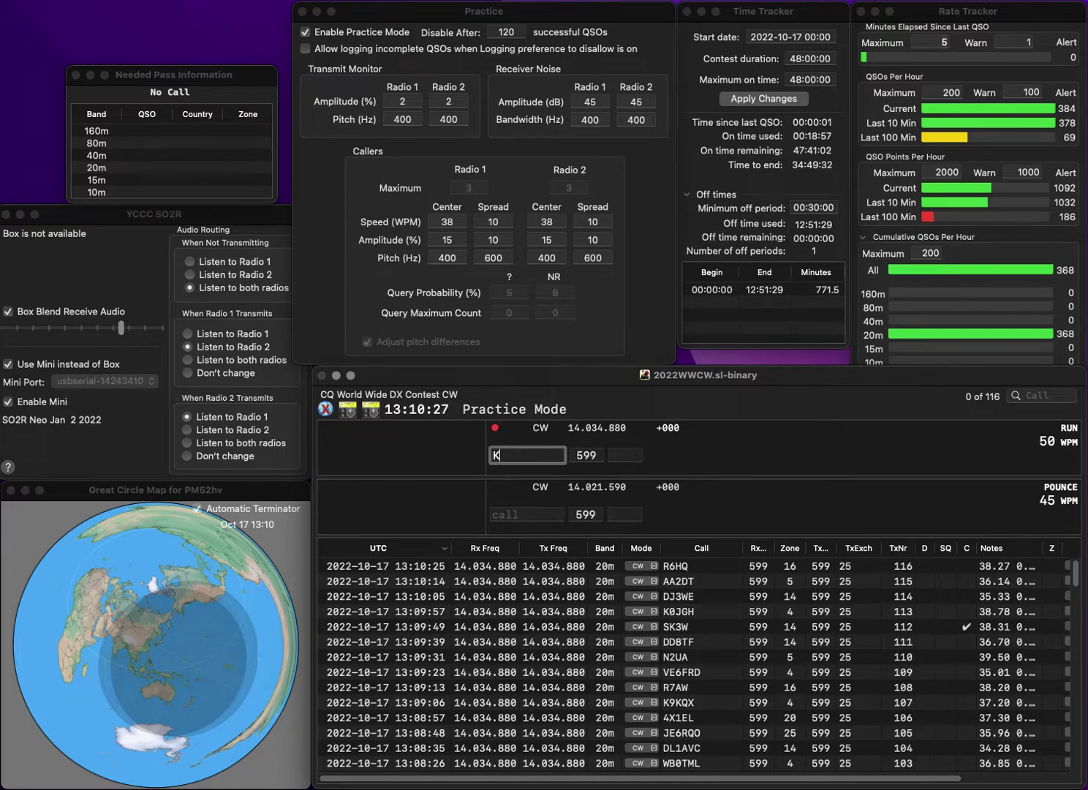
{"action": "type", "text": "CD1CUO"}
{"action": "key", "text": "Home"}
{"action": "key", "text": "Delete"}
{"action": "key", "text": "space"}
{"action": "type", "text": "12"}
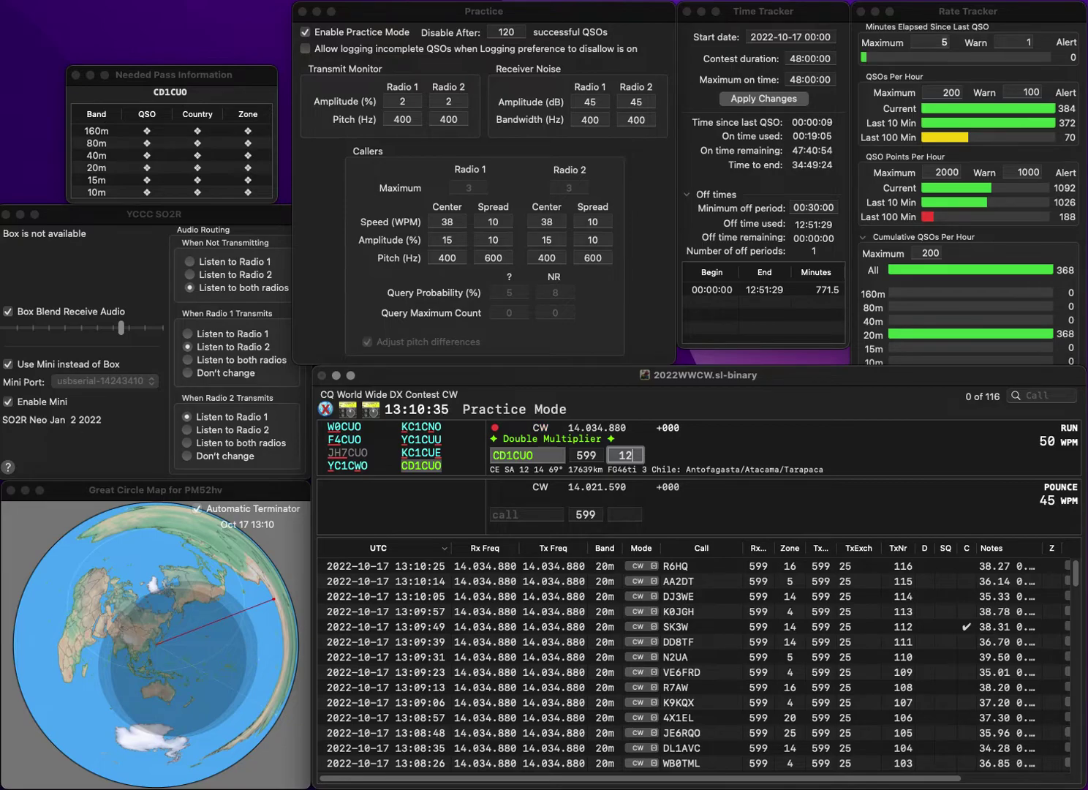
{"action": "key", "text": "Return"}
Enter EA2 on the run radio, correct and complete the call sign to EA3EER, and log the contact in zone 14
{"action": "type", "text": "EA2"}
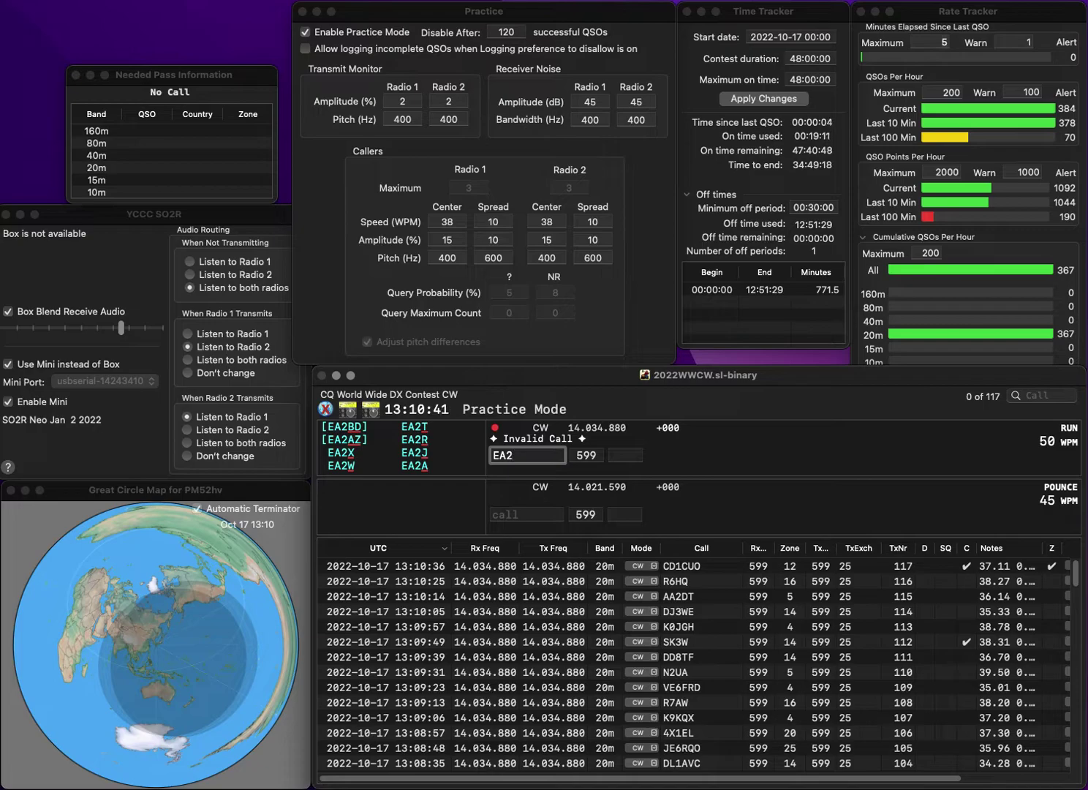
{"action": "key", "text": "BackSpace"}
{"action": "type", "text": "3EER"}
{"action": "key", "text": "space"}
{"action": "type", "text": "14"}
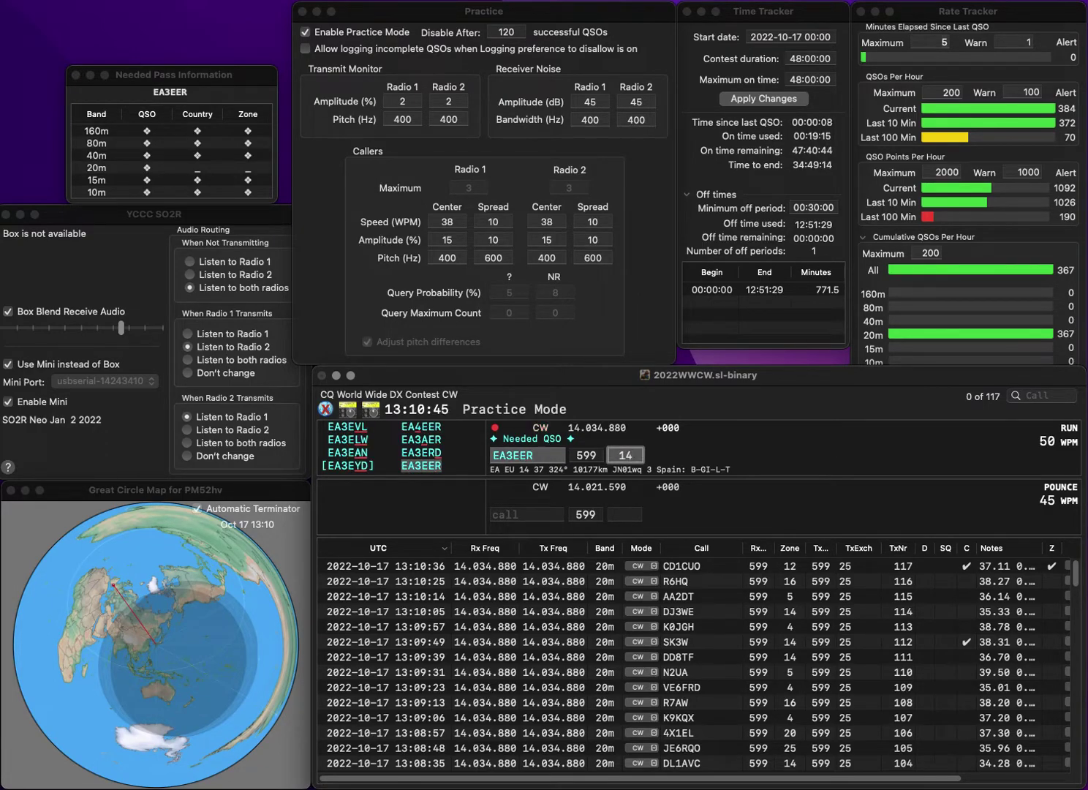
{"action": "key", "text": "Return"}
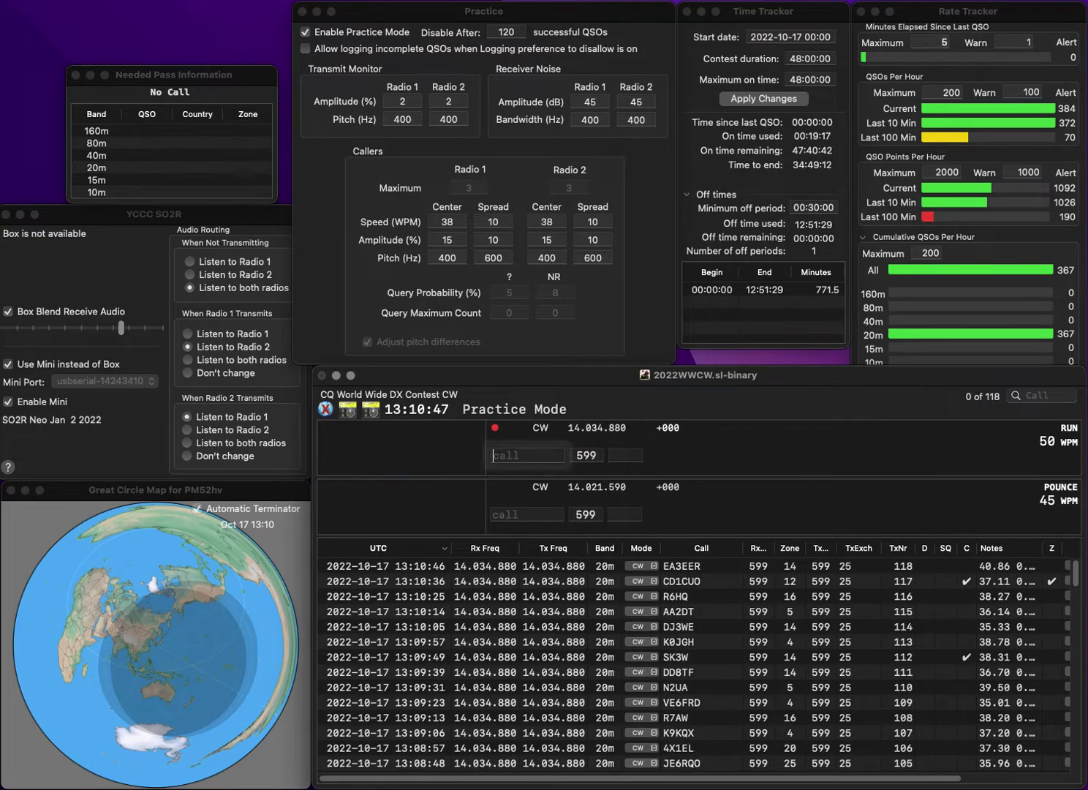
{"action": "type", "text": "SM6X"}
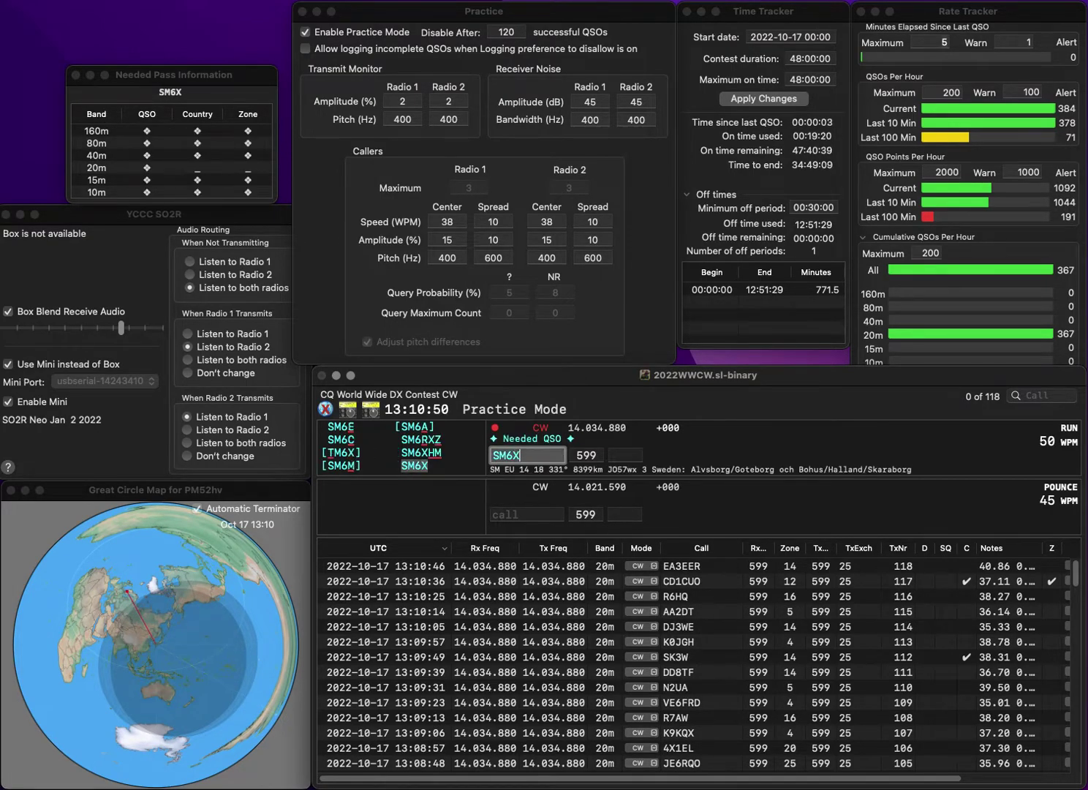
{"action": "key", "text": "Return"}
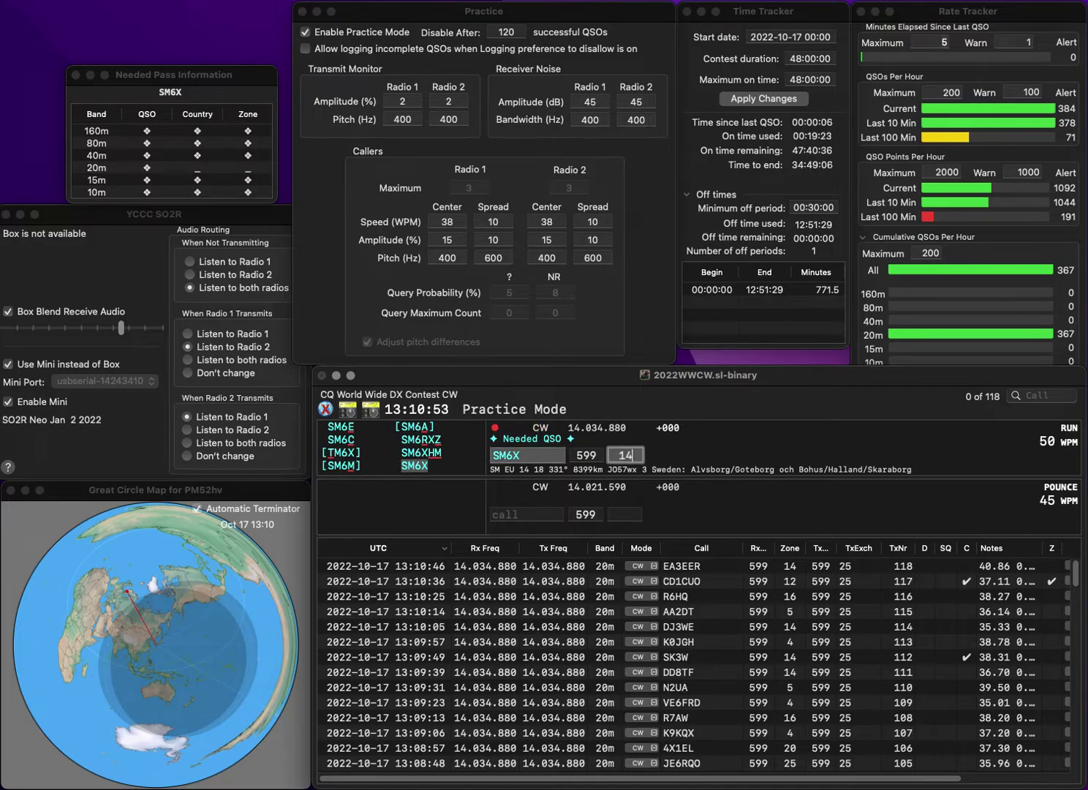
{"action": "key", "text": "Return"}
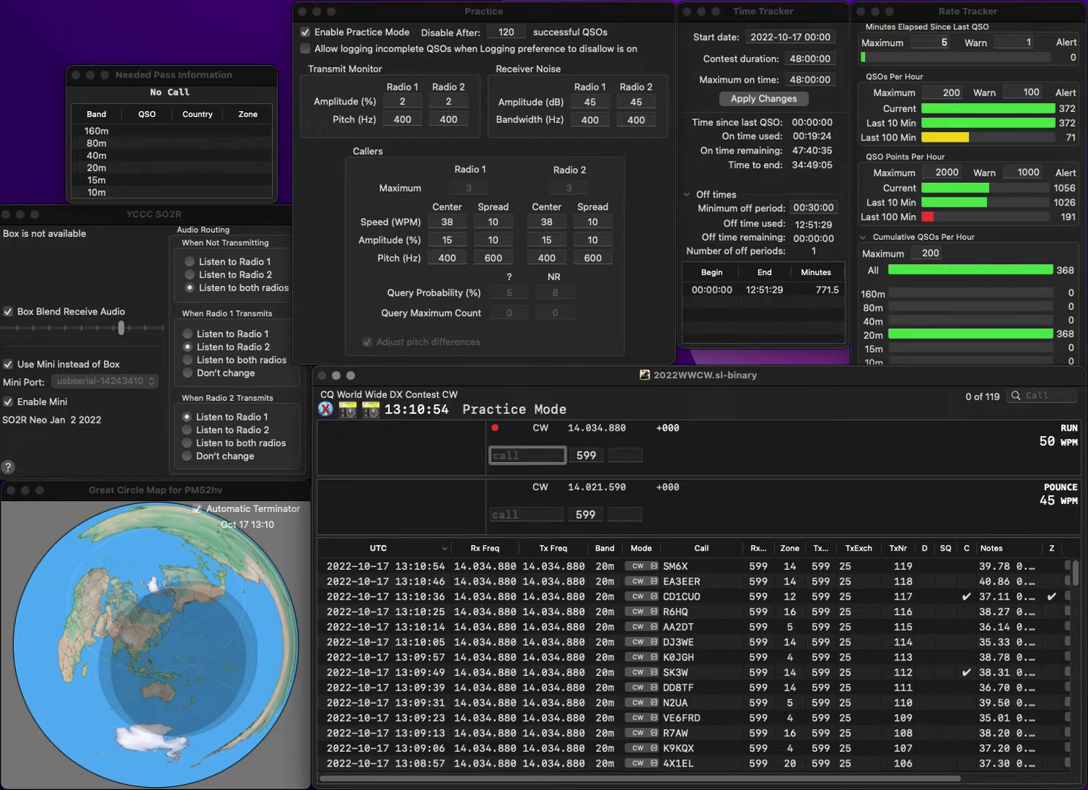
{"action": "type", "text": "UA9QGS"}
{"action": "key", "text": "Return"}
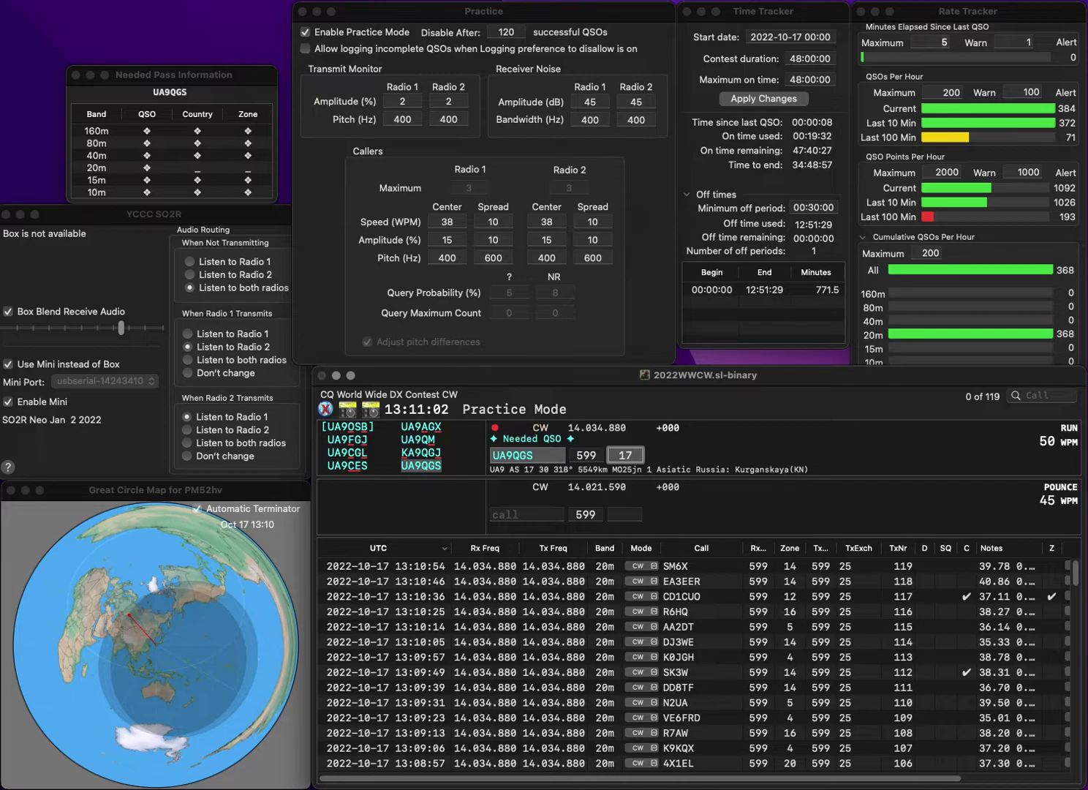
{"action": "key", "text": "Return"}
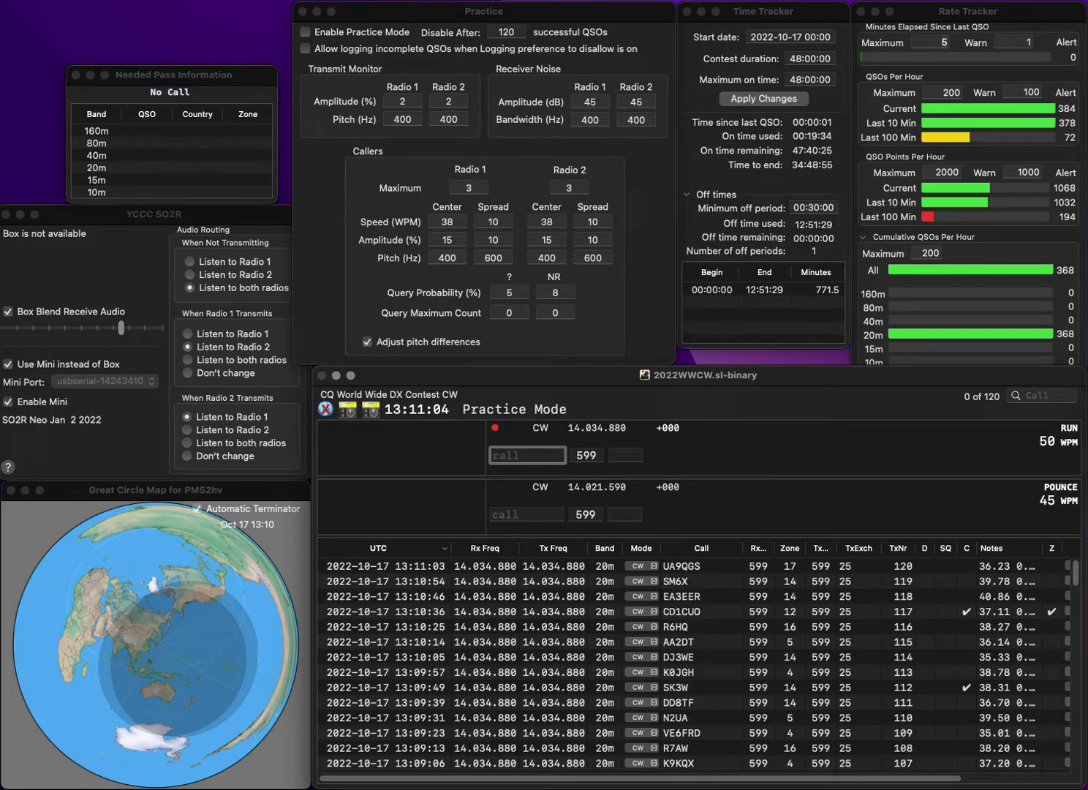